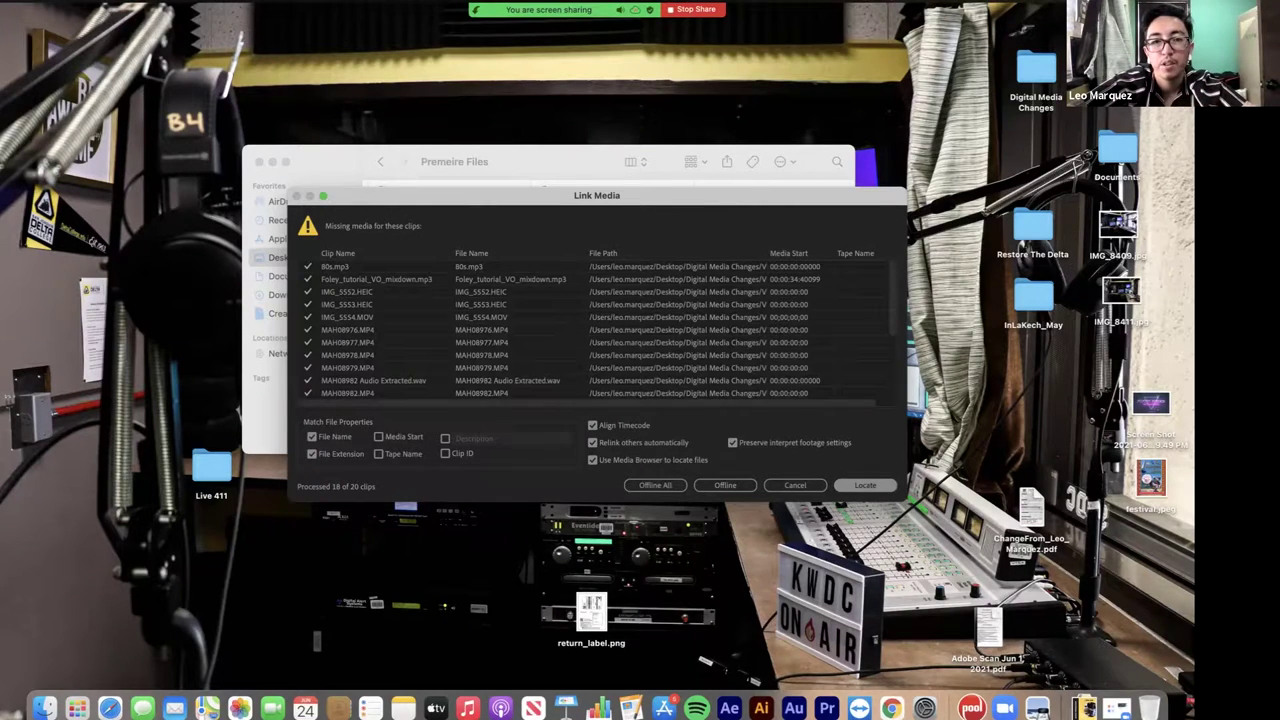
- Relink the missing media by locating FoleyProject_example.mp4 in the Export folder, and dismiss the missing-fonts notice
key(Return)
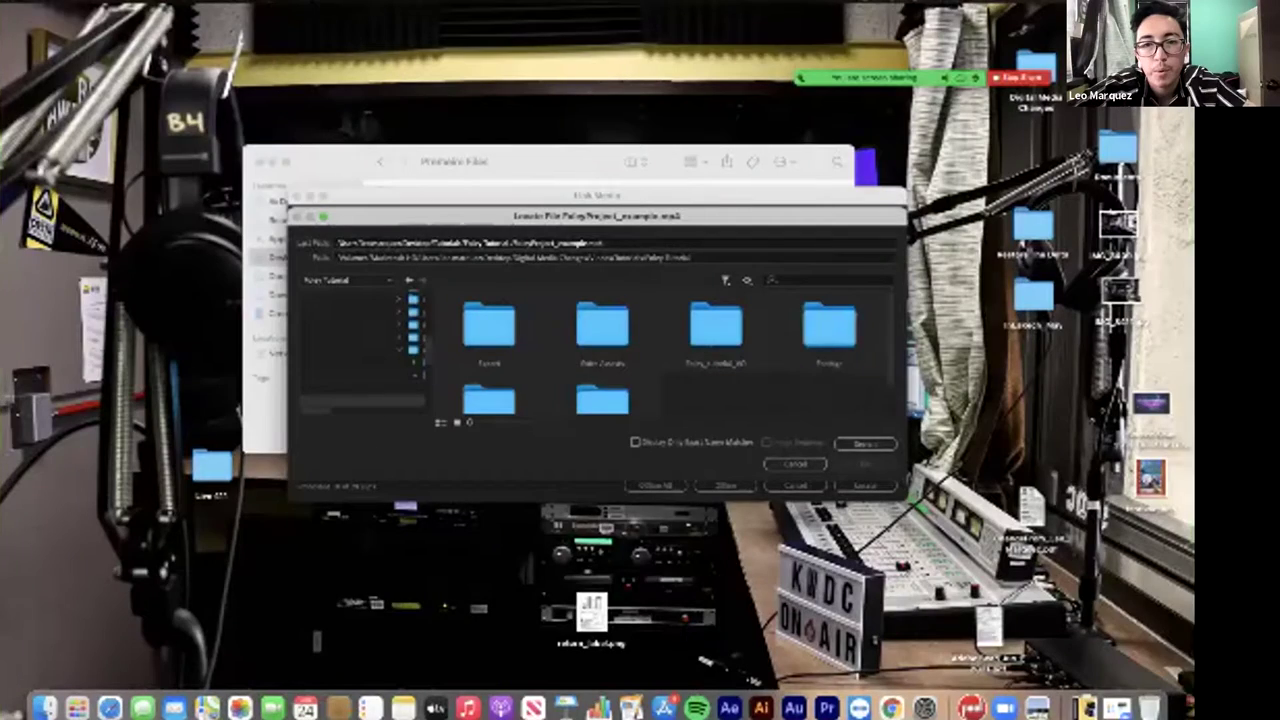
double_click(489, 328)
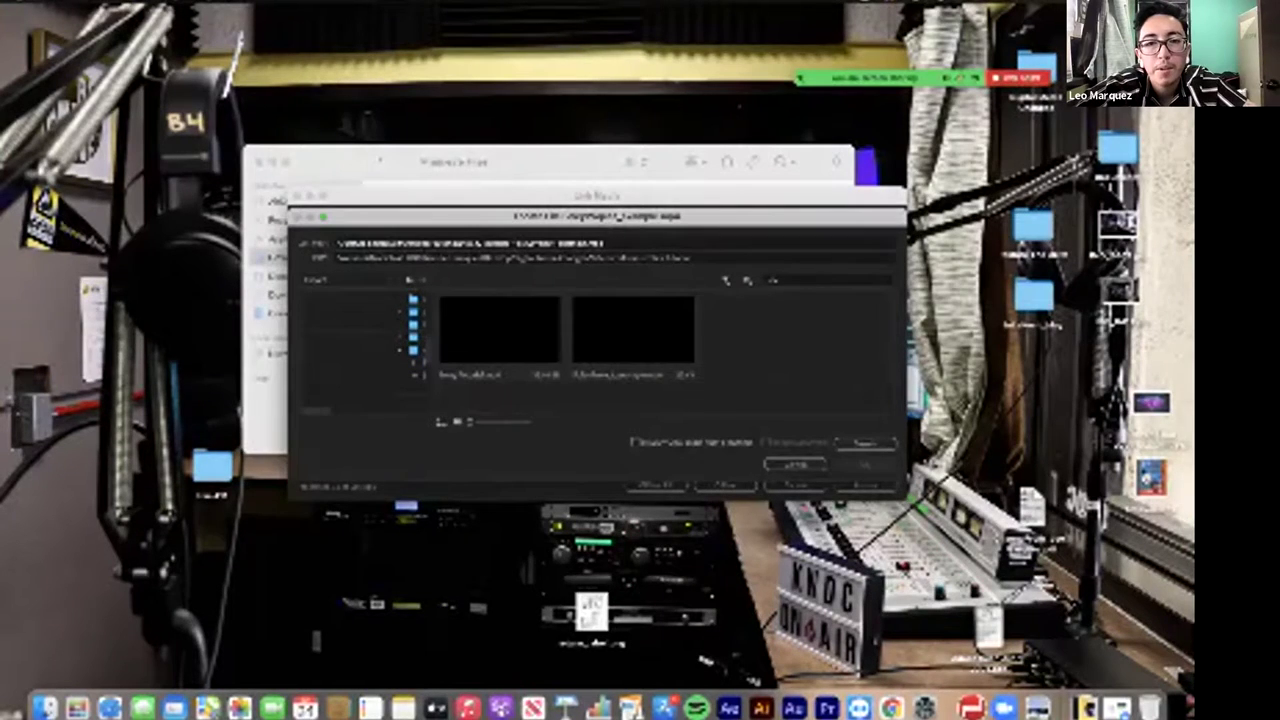
click(633, 330)
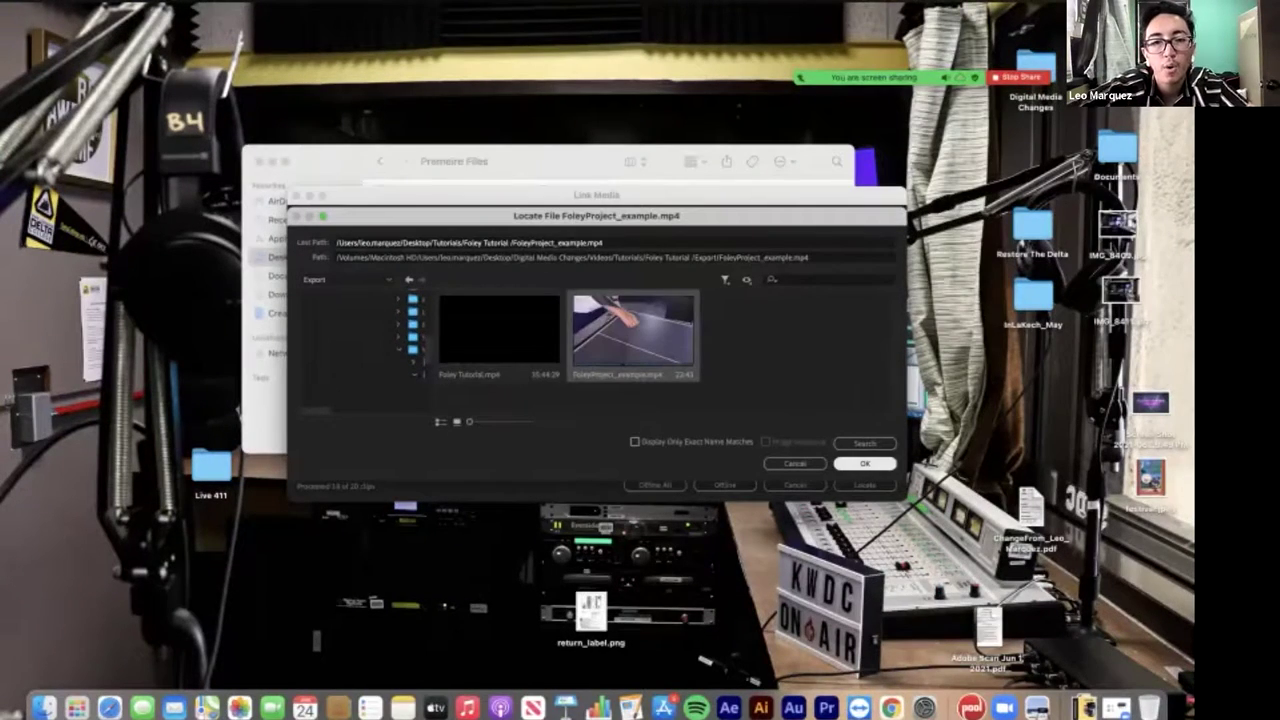
click(865, 464)
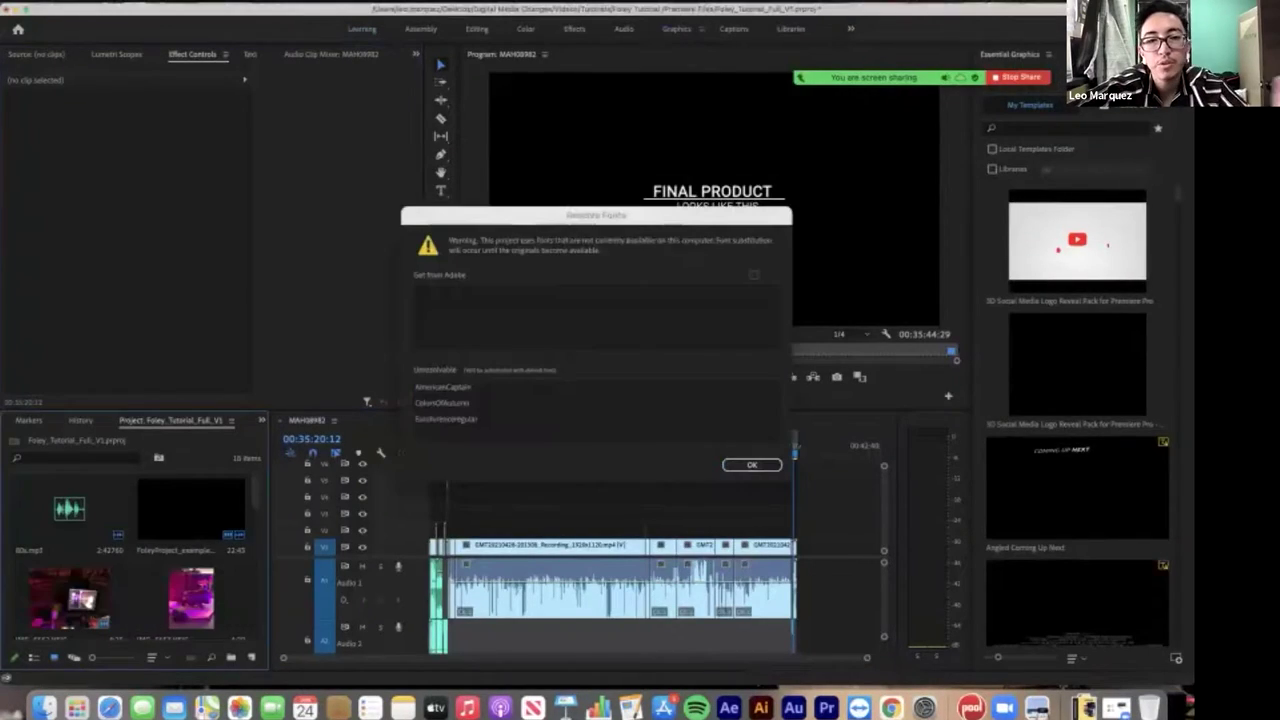
key(Return)
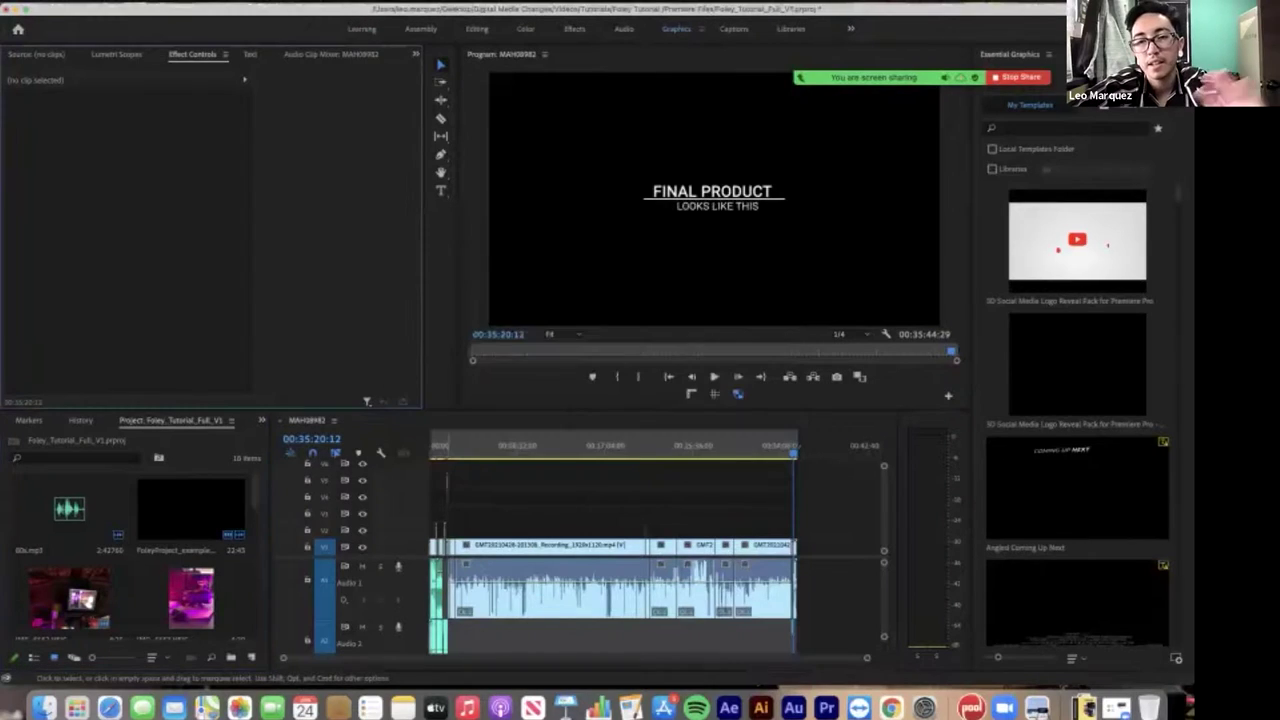
- Preview the sequence near its start by moving the playhead to 00:03:29:35 and enlarging the timeline's time scale
click(491, 448)
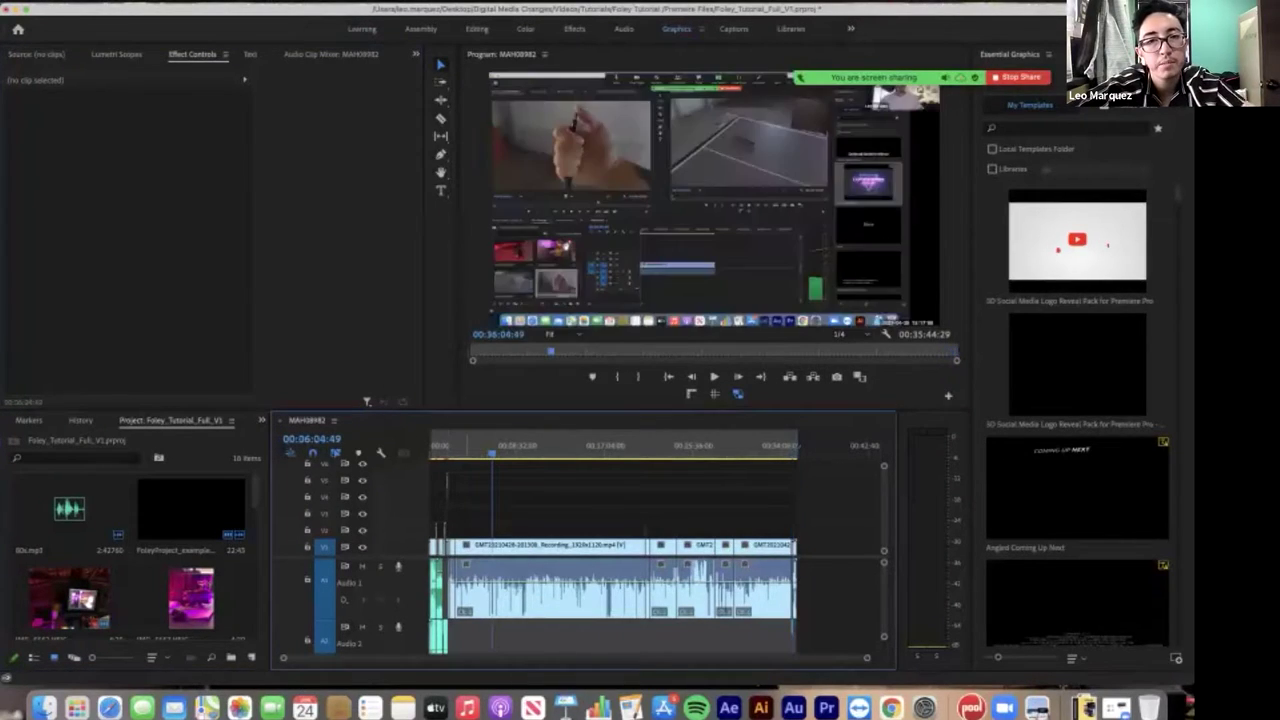
click(465, 448)
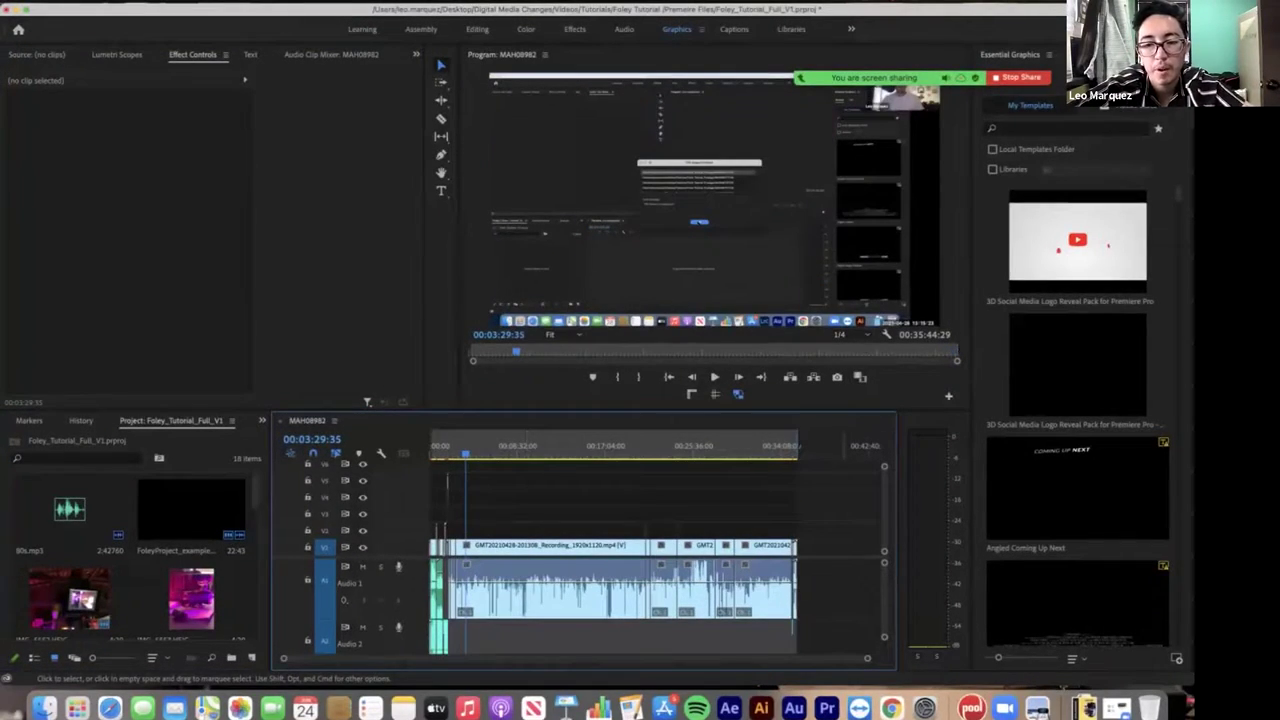
drag(867, 658, 846, 658)
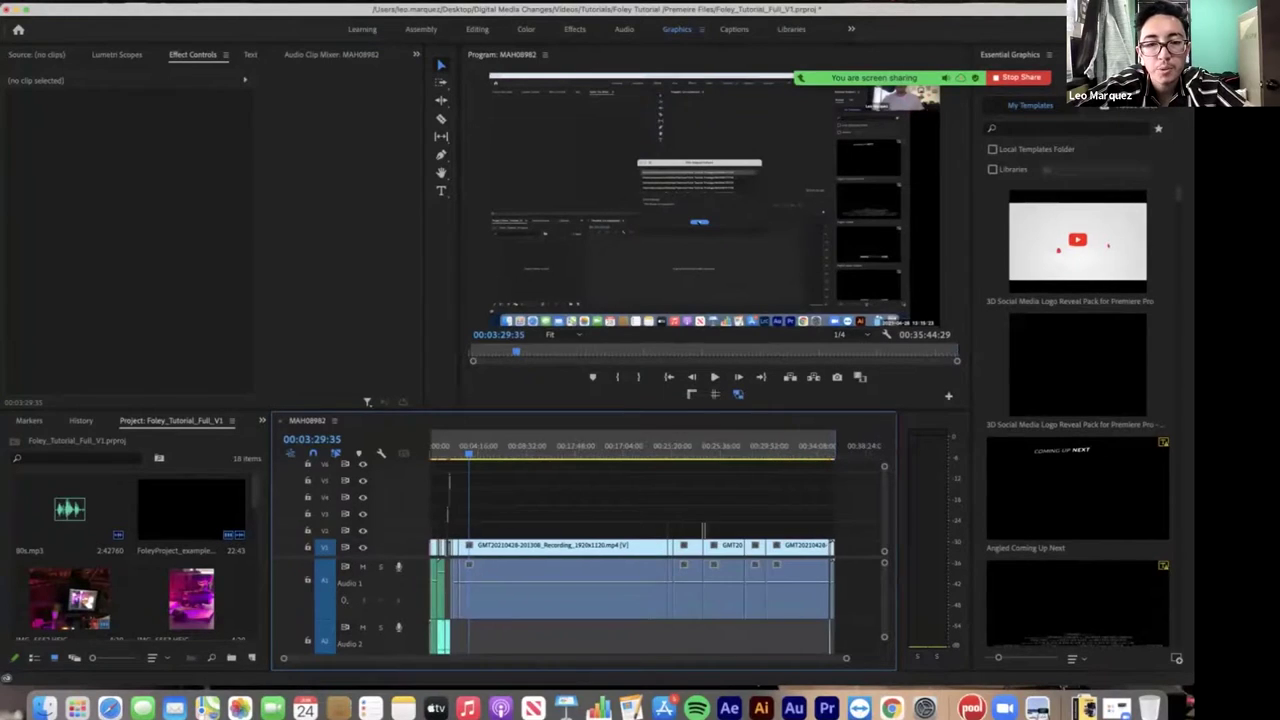
key(equal)
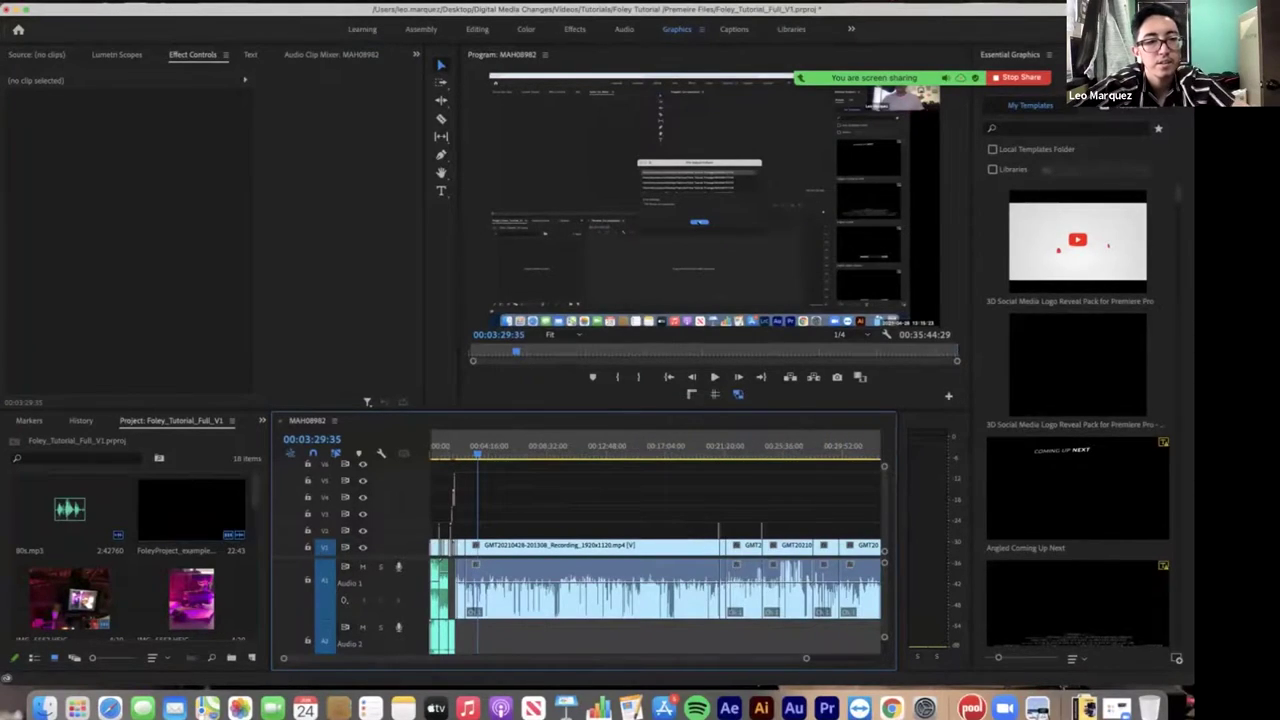
- Examine the project's media items, including the FoleyProject_example clip and the two voice-over and extracted audio files
scroll(132, 555, down, 4)
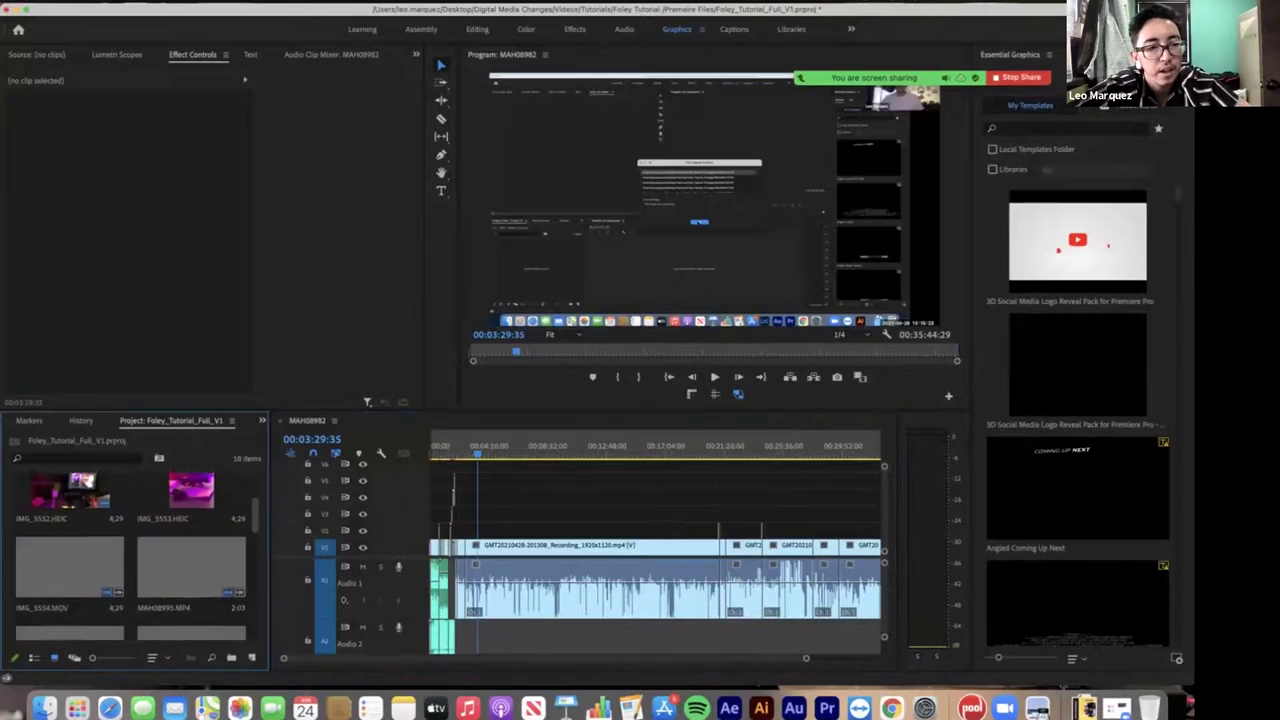
scroll(132, 555, down, 5)
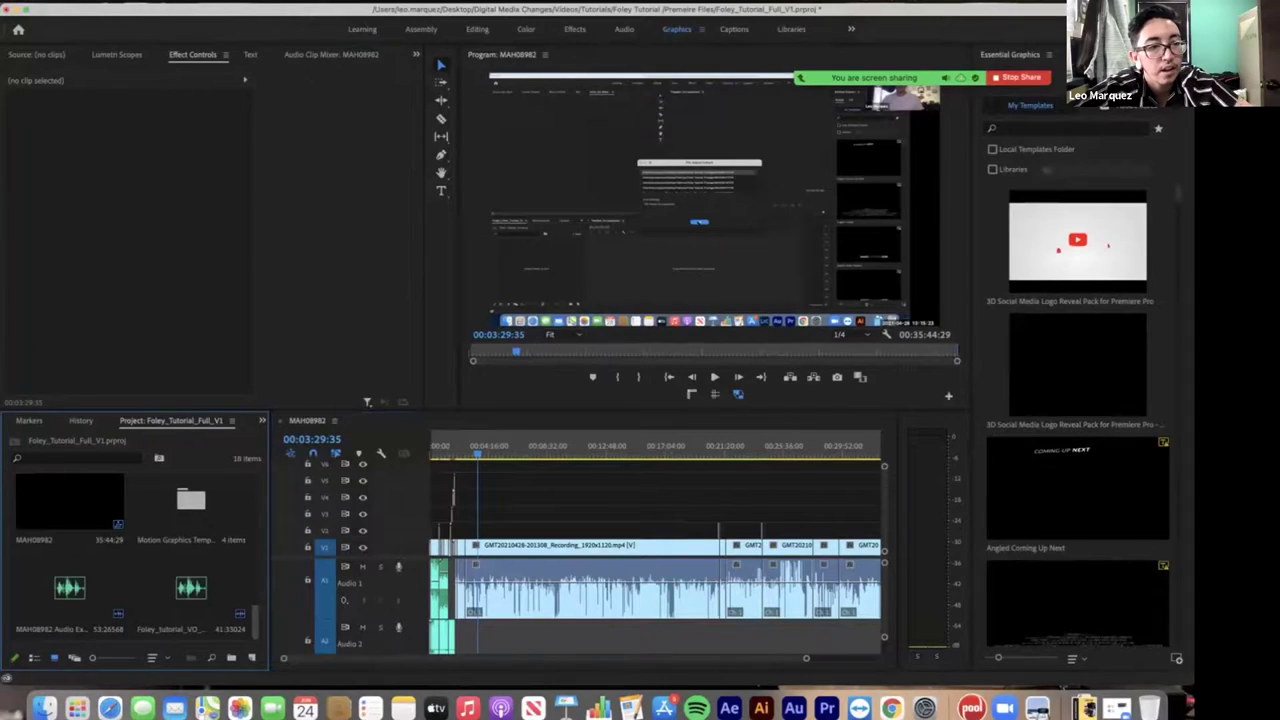
scroll(132, 555, up, 10)
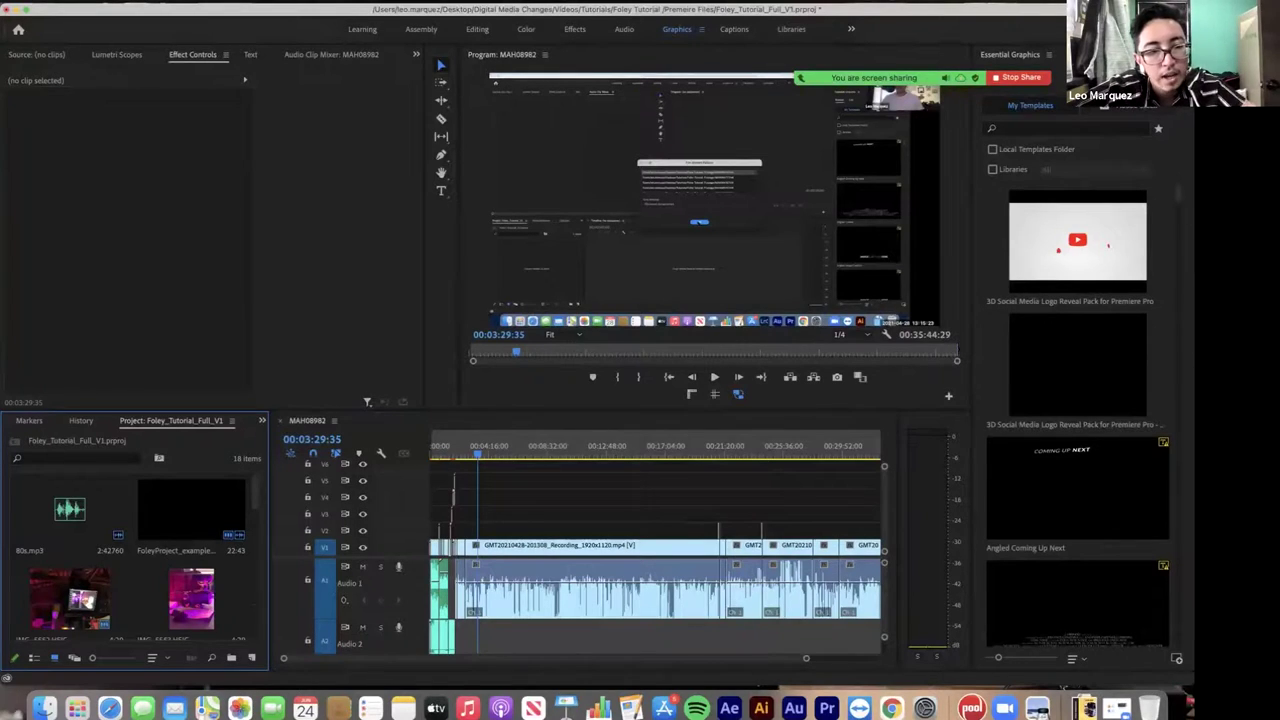
click(190, 510)
scroll(190, 510, down, 10)
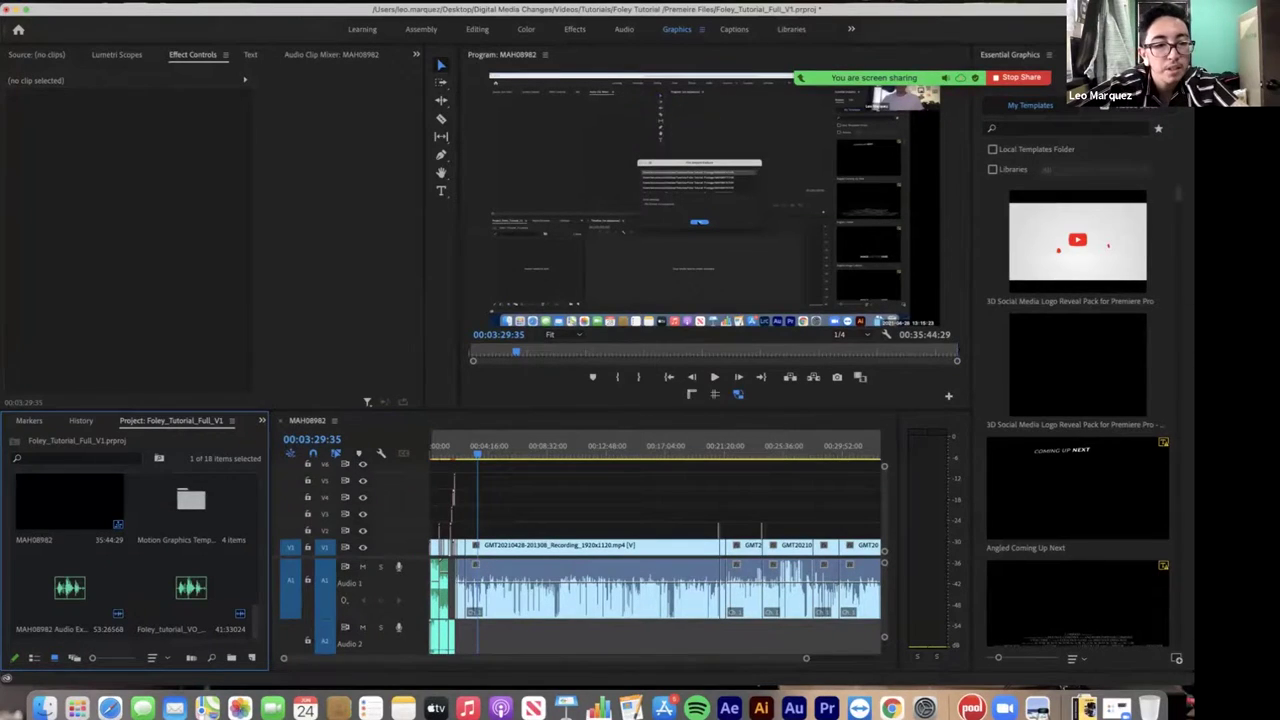
click(191, 589)
click(70, 589)
click(191, 589)
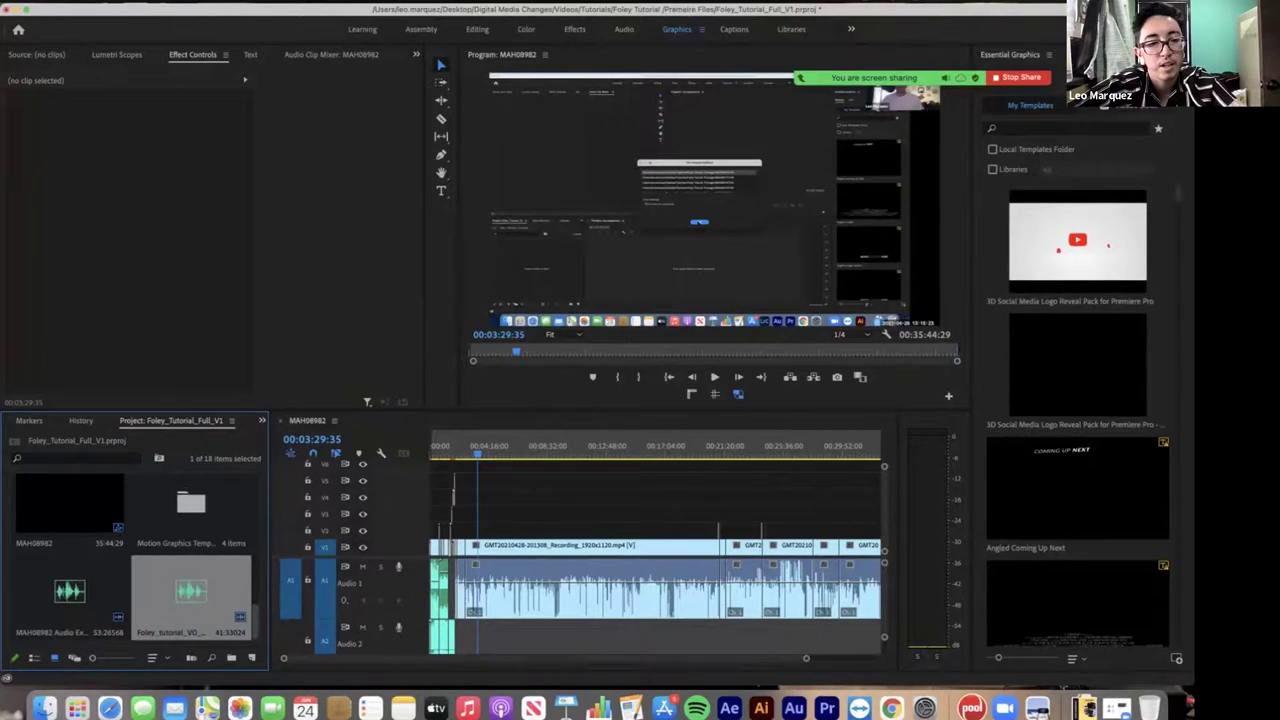
scroll(191, 590, down, 5)
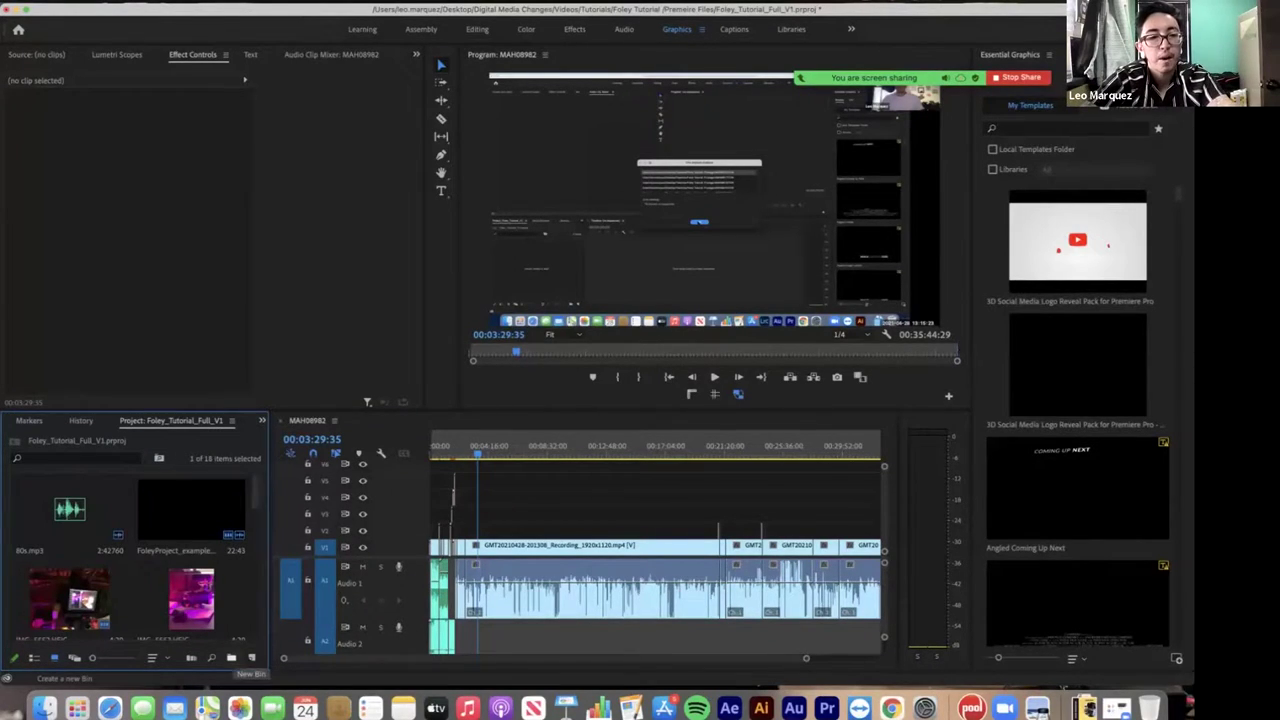
- Create a bin in the project and name it Sound Effects
click(231, 657)
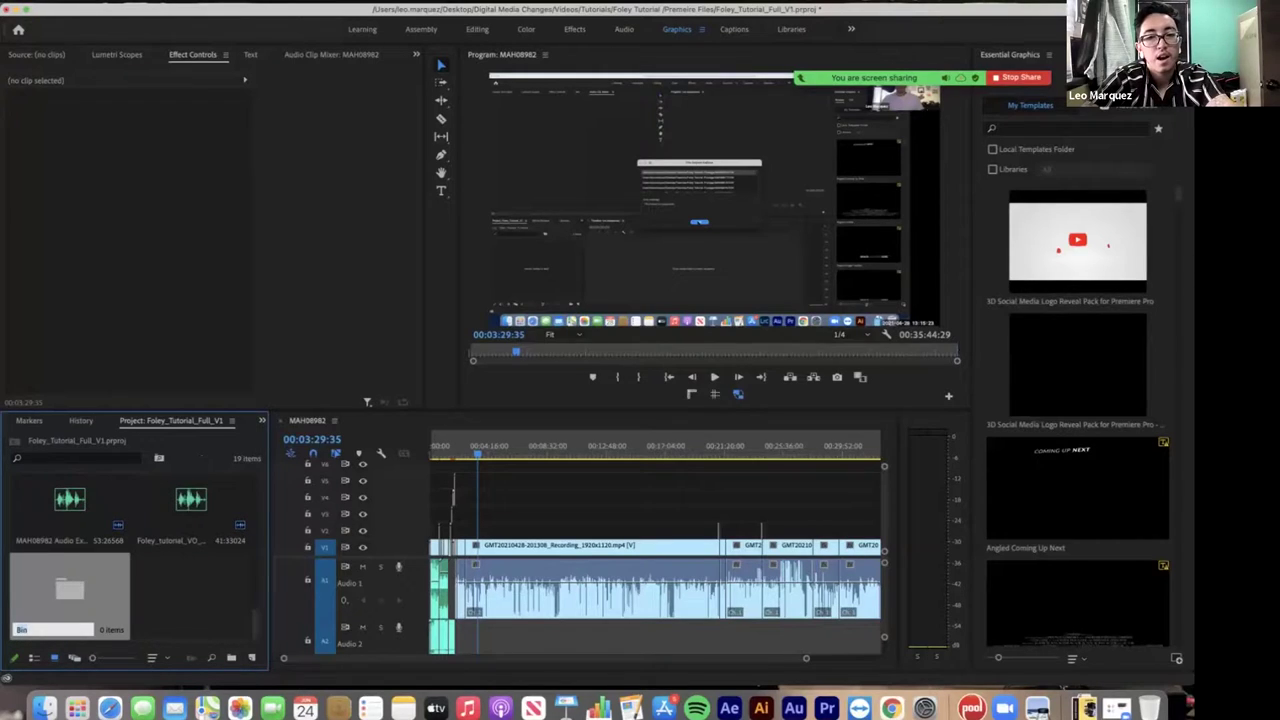
text(S)
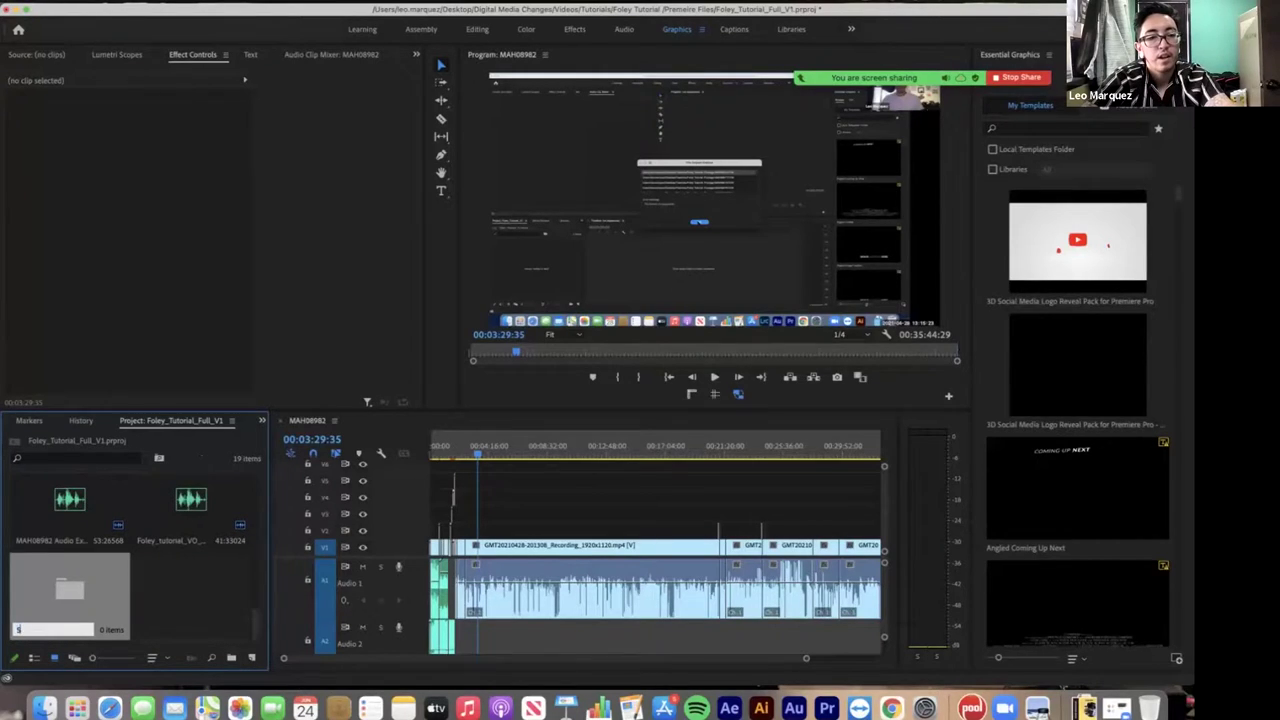
text(ound Ef)
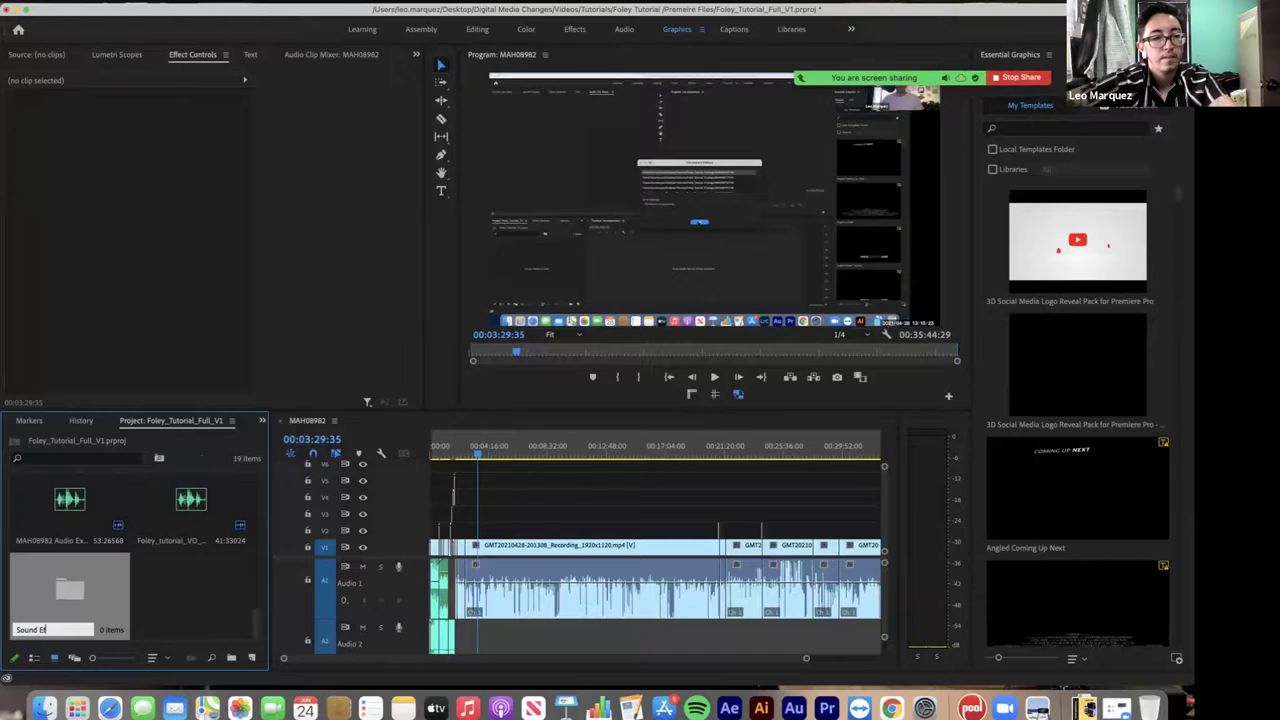
text(fects)
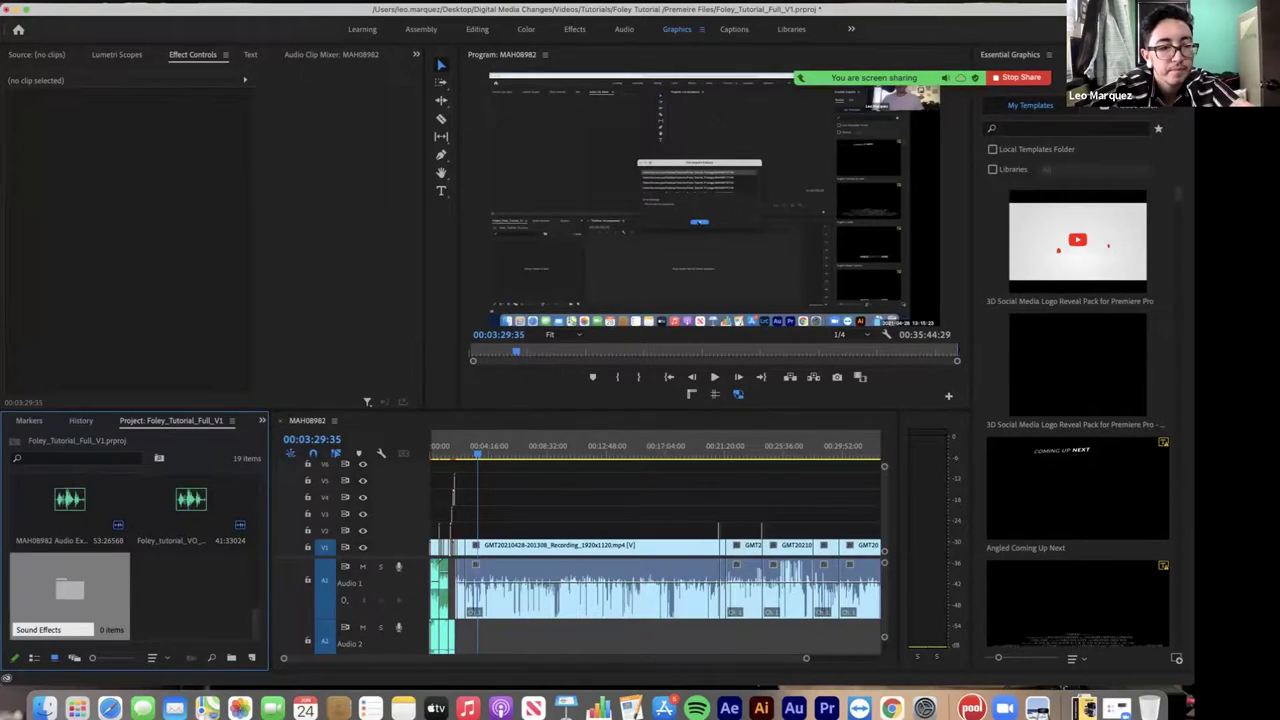
key(Return)
- Review the project's video clips, images and bins to see which media needs sorting
click(192, 510)
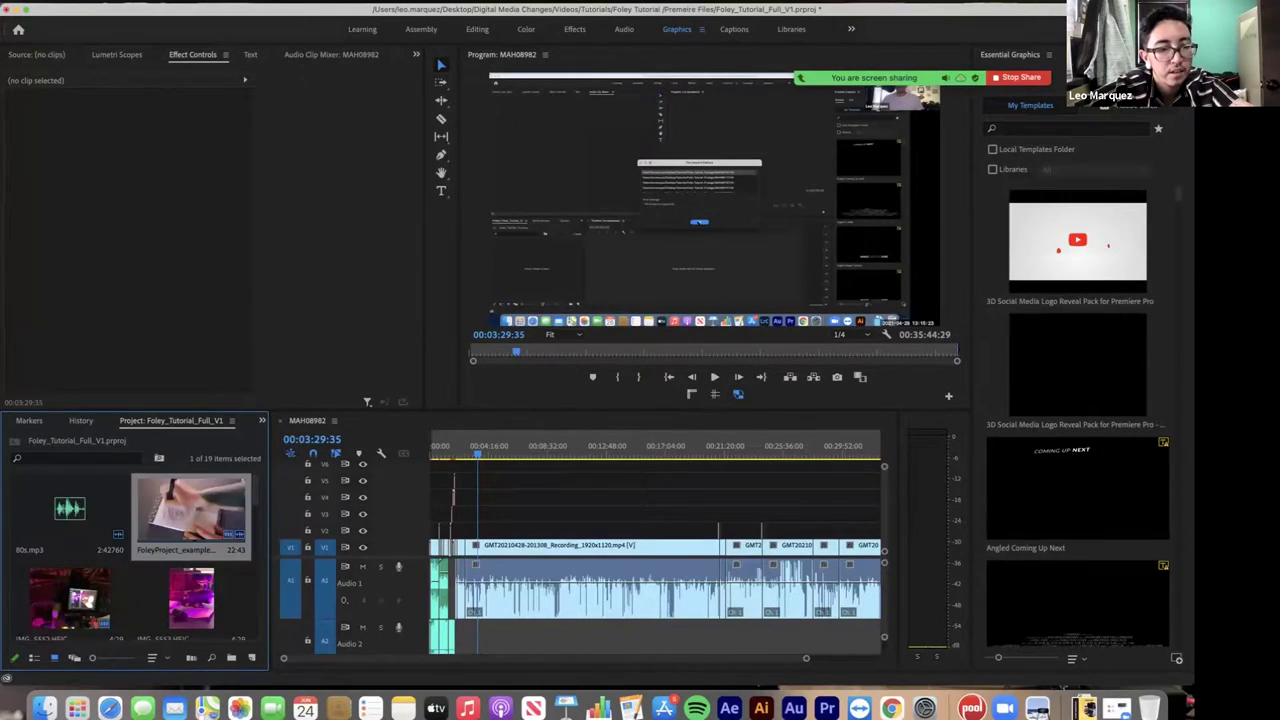
scroll(192, 530, down, 10)
scroll(70, 590, down, 5)
scroll(190, 590, down, 10)
click(190, 602)
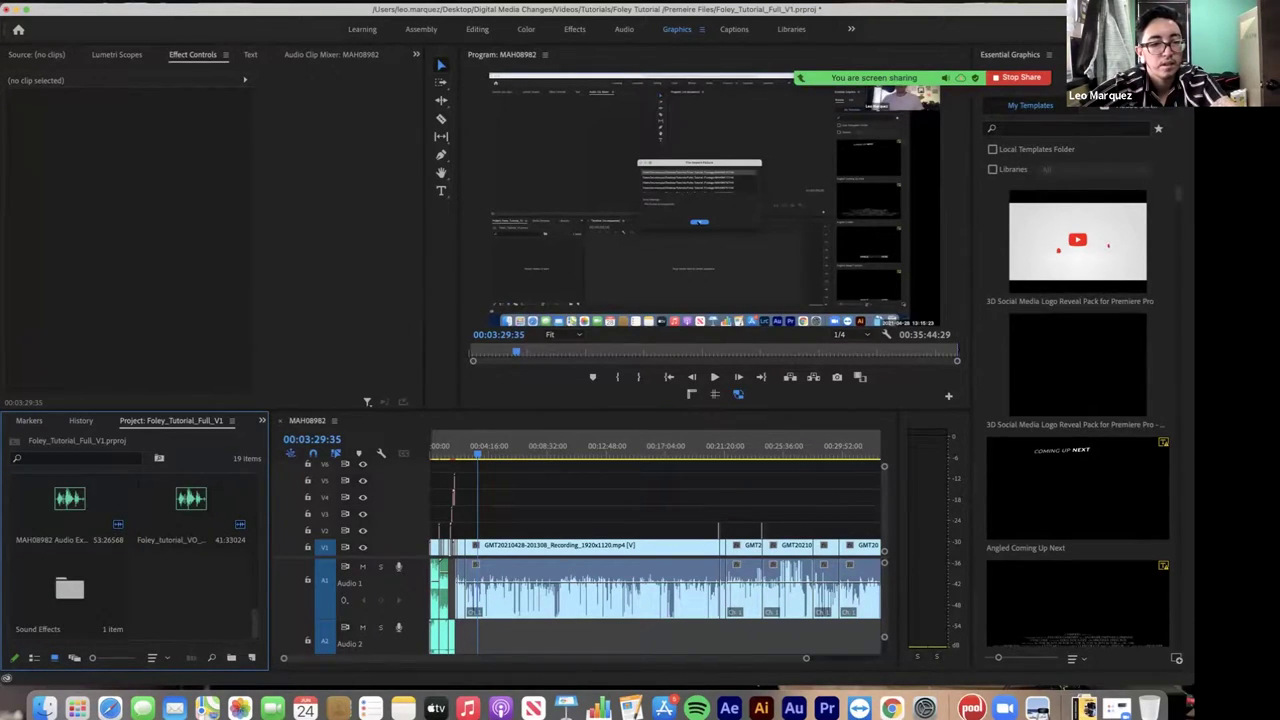
scroll(130, 550, down, 3)
scroll(130, 550, up, 3)
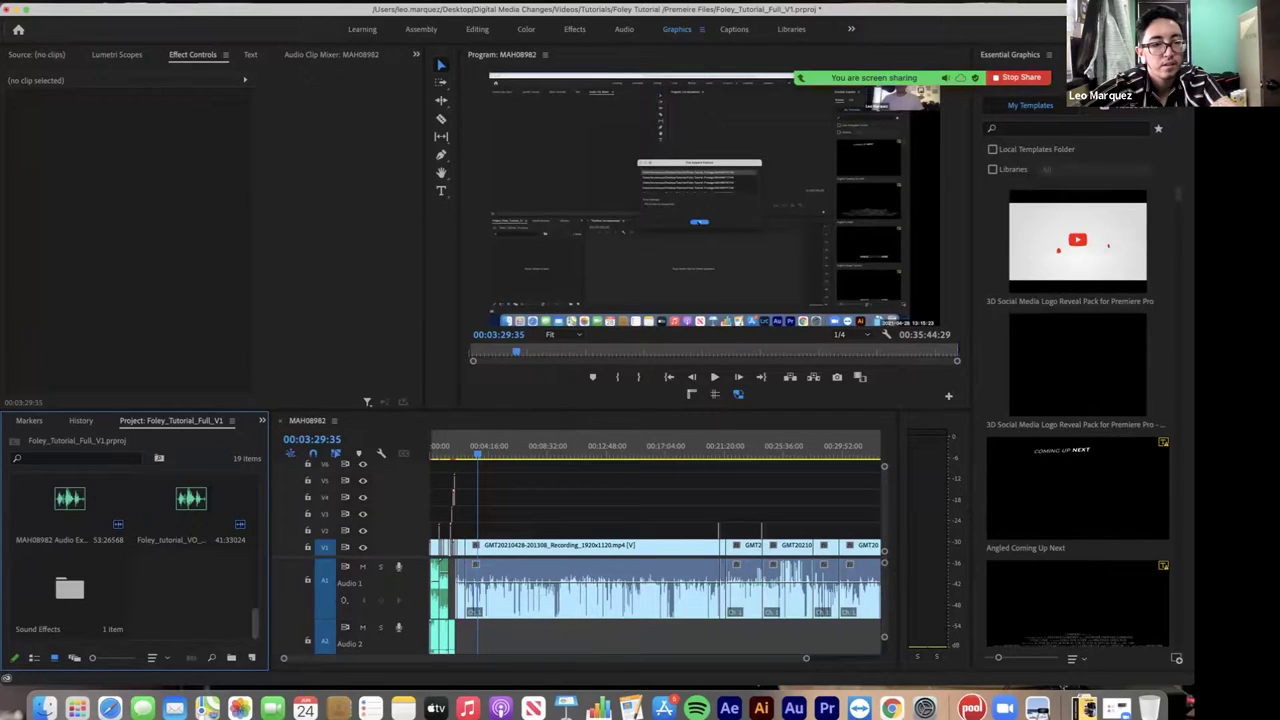
scroll(138, 558, up, 5)
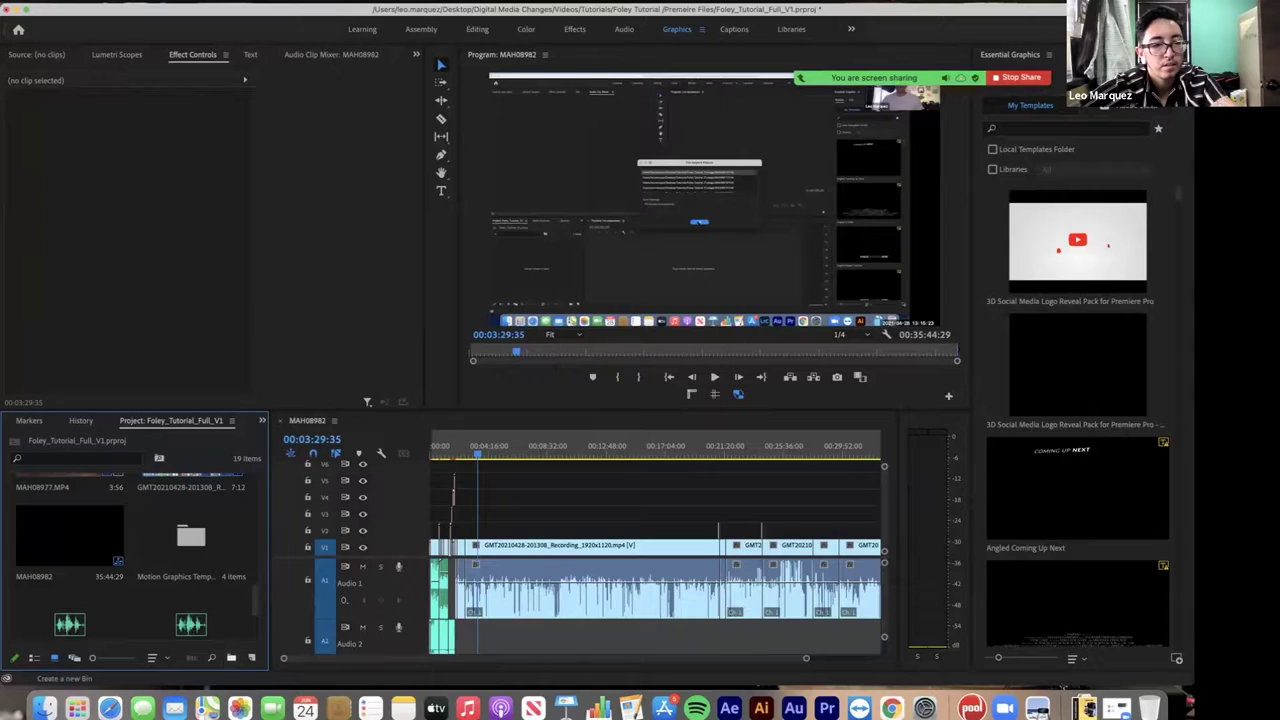
scroll(137, 560, down, 3)
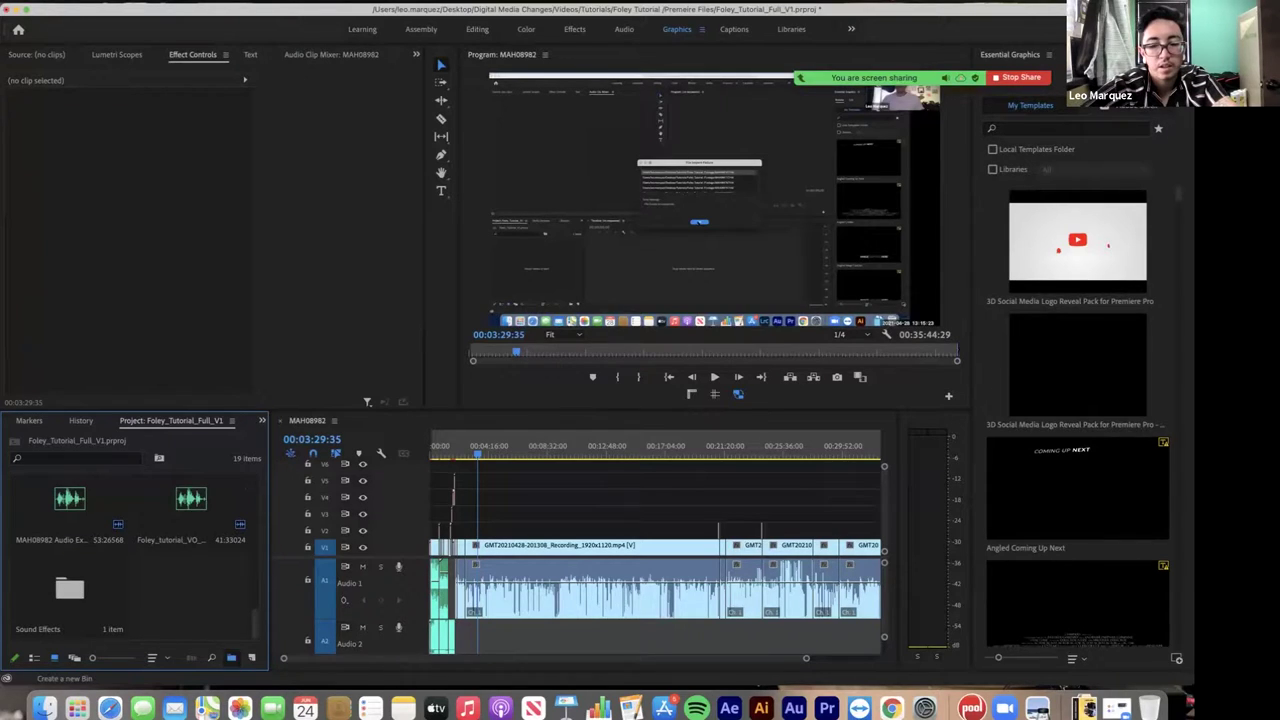
scroll(137, 558, up, 5)
scroll(137, 558, down, 5)
click(230, 564)
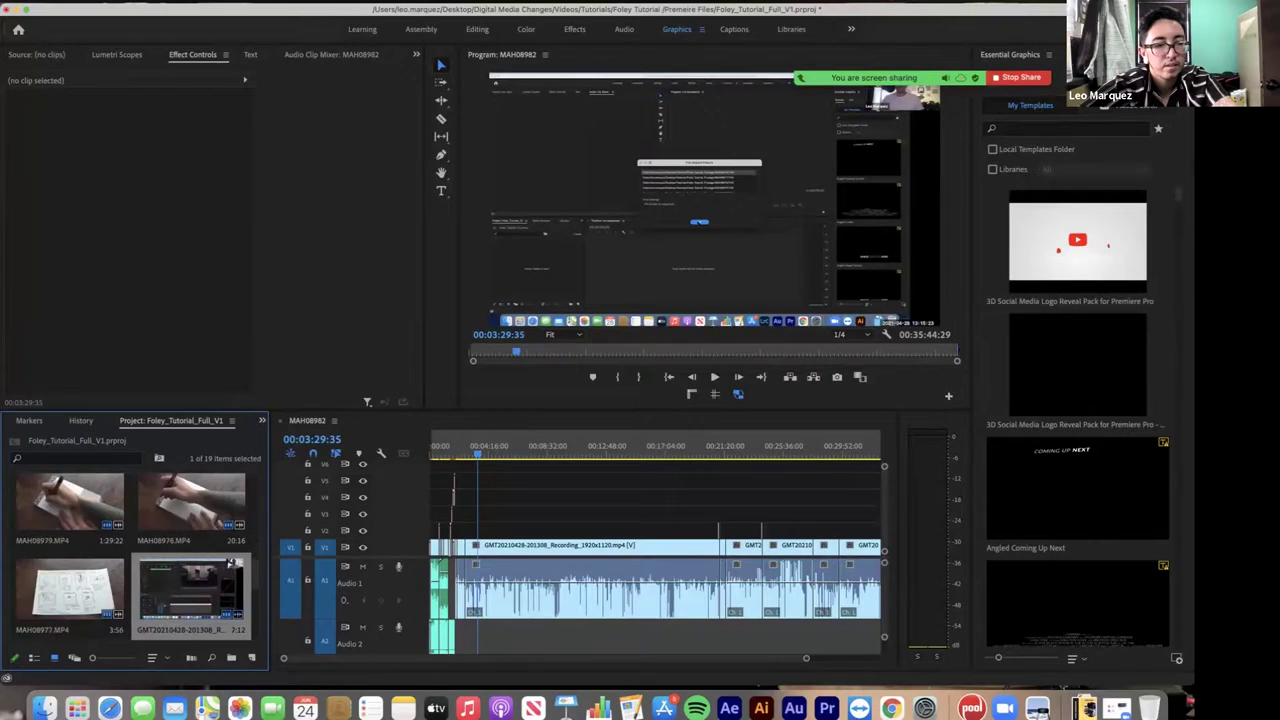
scroll(231, 563, down, 3)
scroll(190, 510, down, 3)
scroll(190, 510, down, 5)
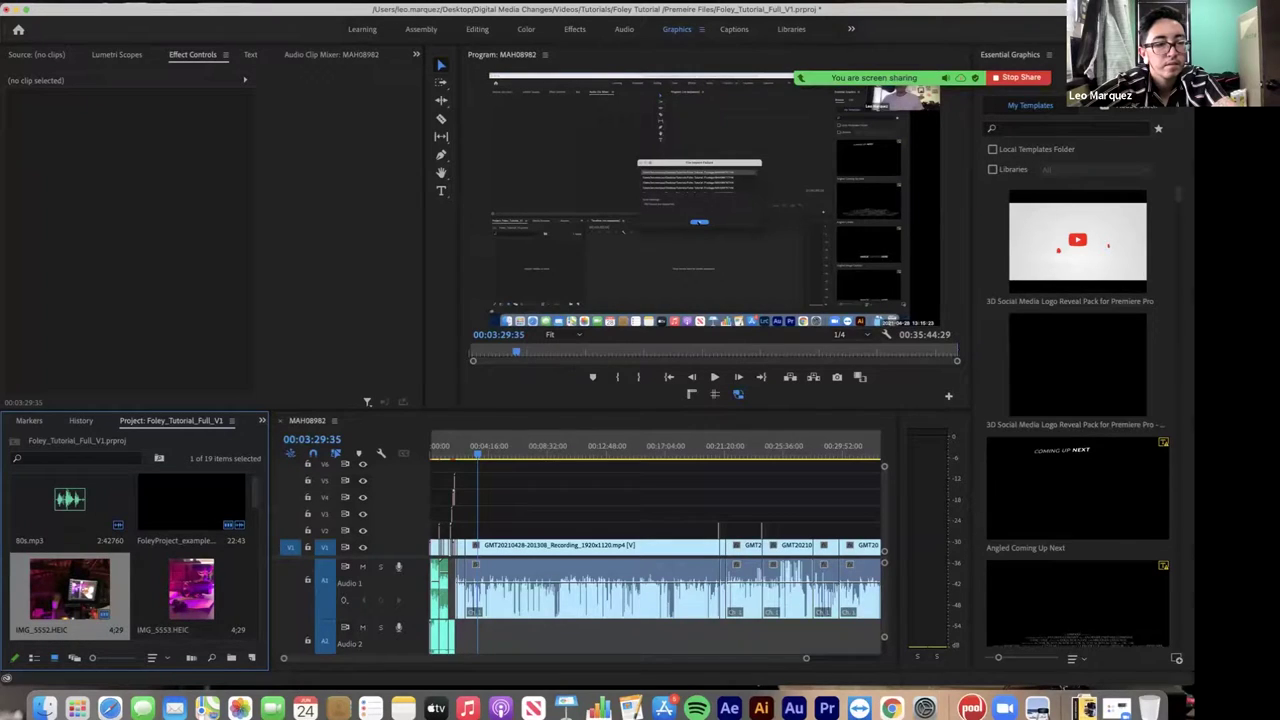
scroll(70, 590, down, 3)
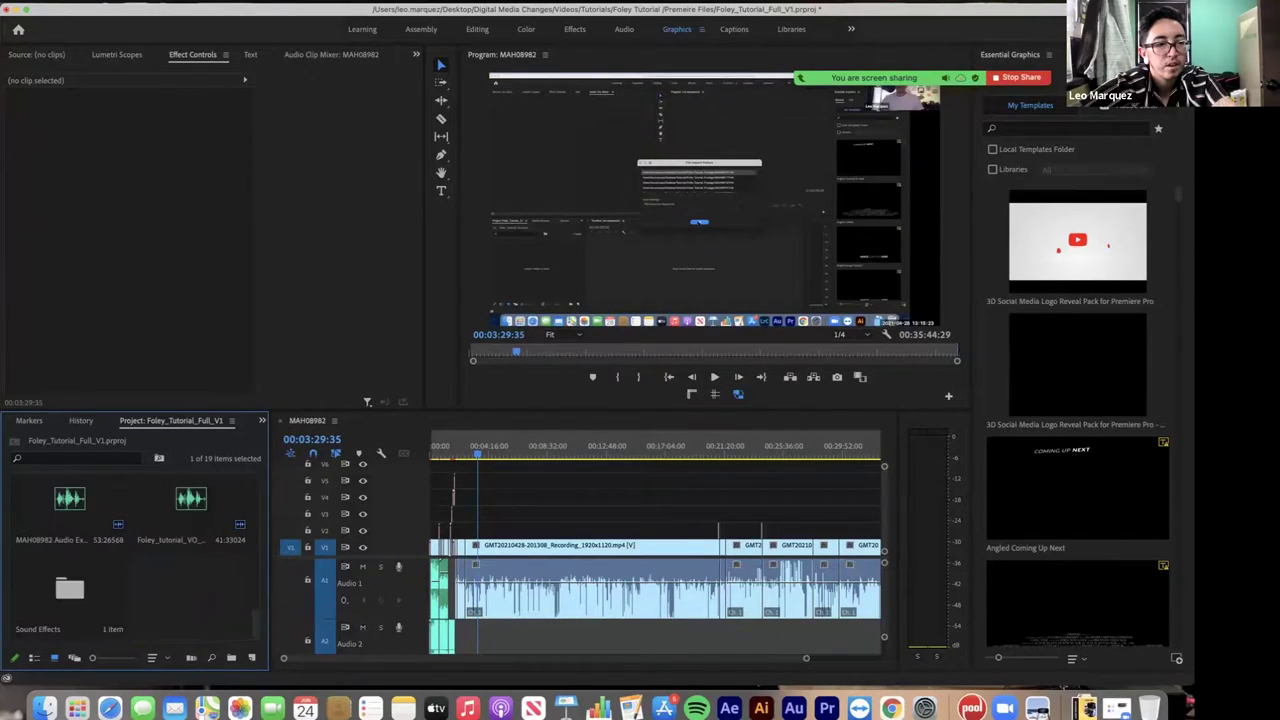
- Delete the nested bin named Bin inside the Sound Effects bin and return to the main project contents
double_click(70, 588)
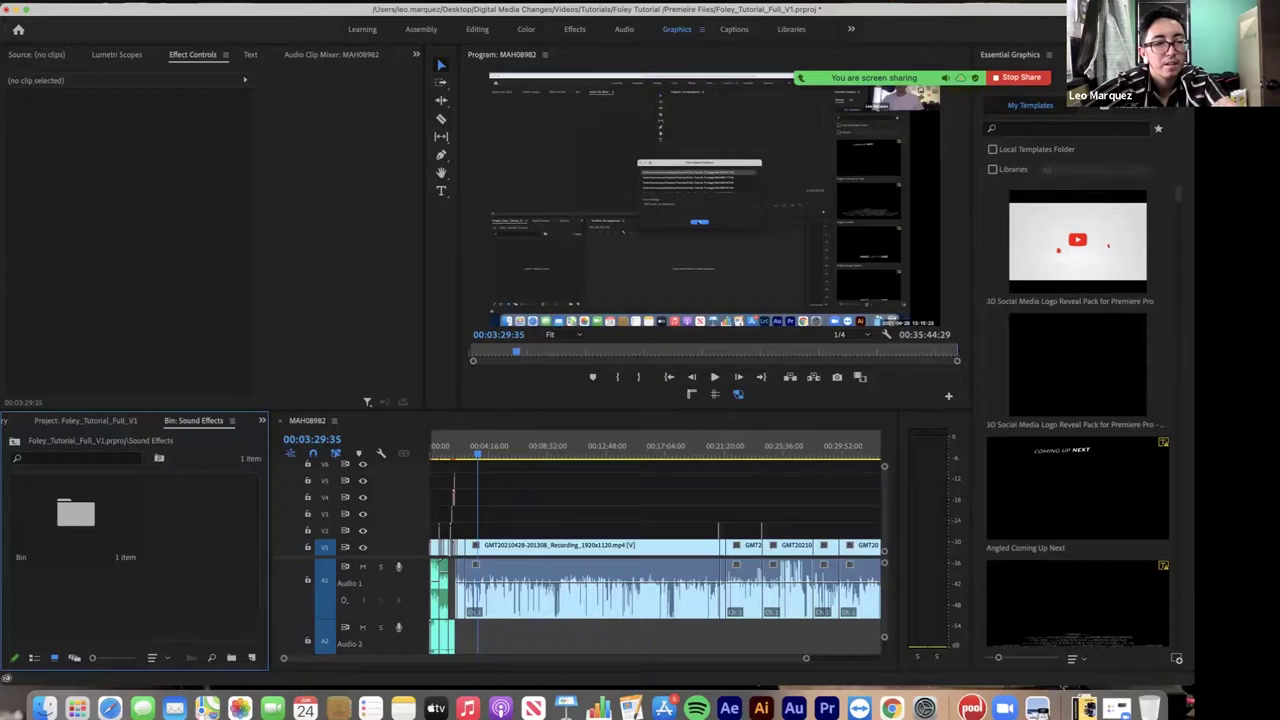
key(Delete)
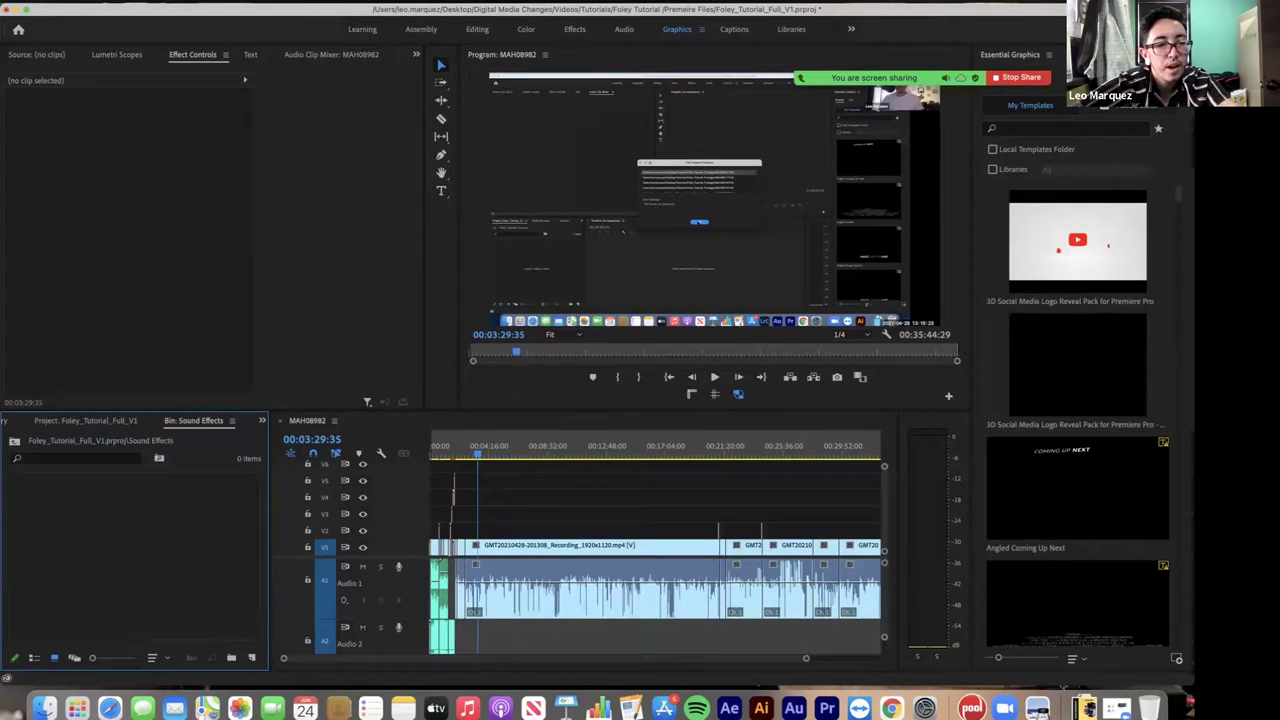
click(86, 421)
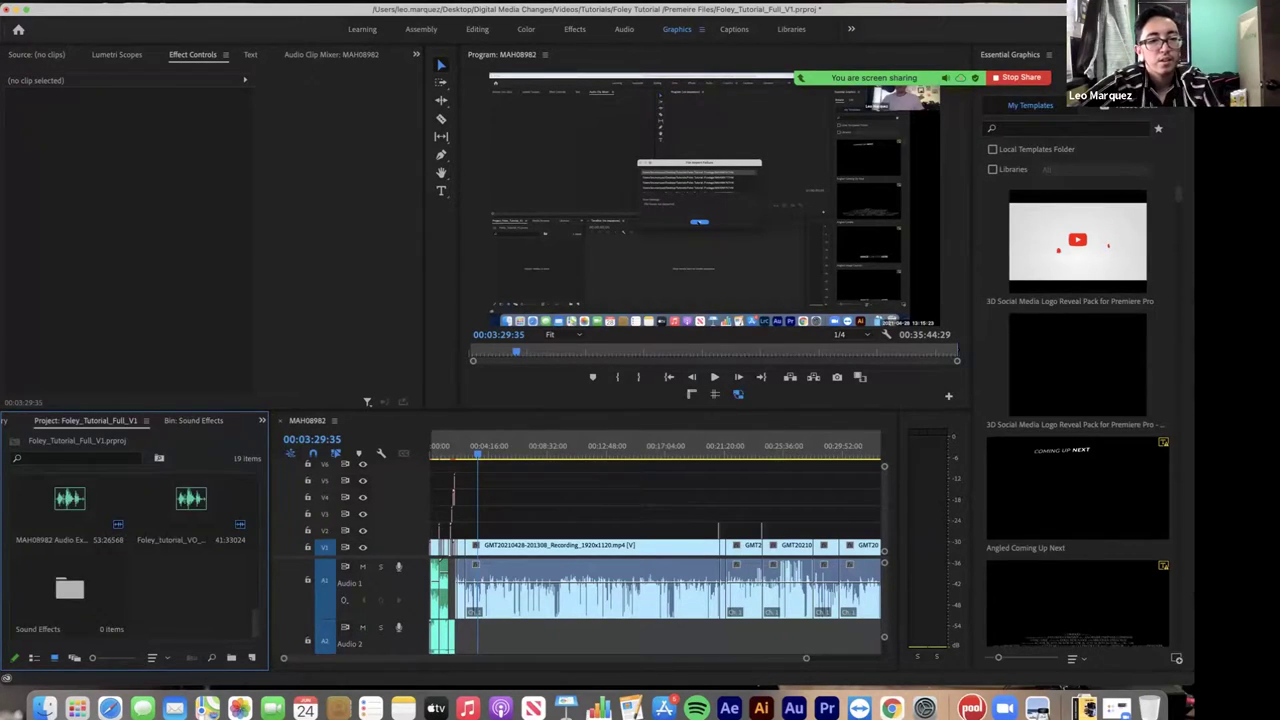
- Move the Foley_tutorial_VO and MAH08982 Audio Extracted audio files into the Sound Effects bin
scroll(130, 555, up, 2)
scroll(130, 555, down, 1)
scroll(185, 530, down, 1)
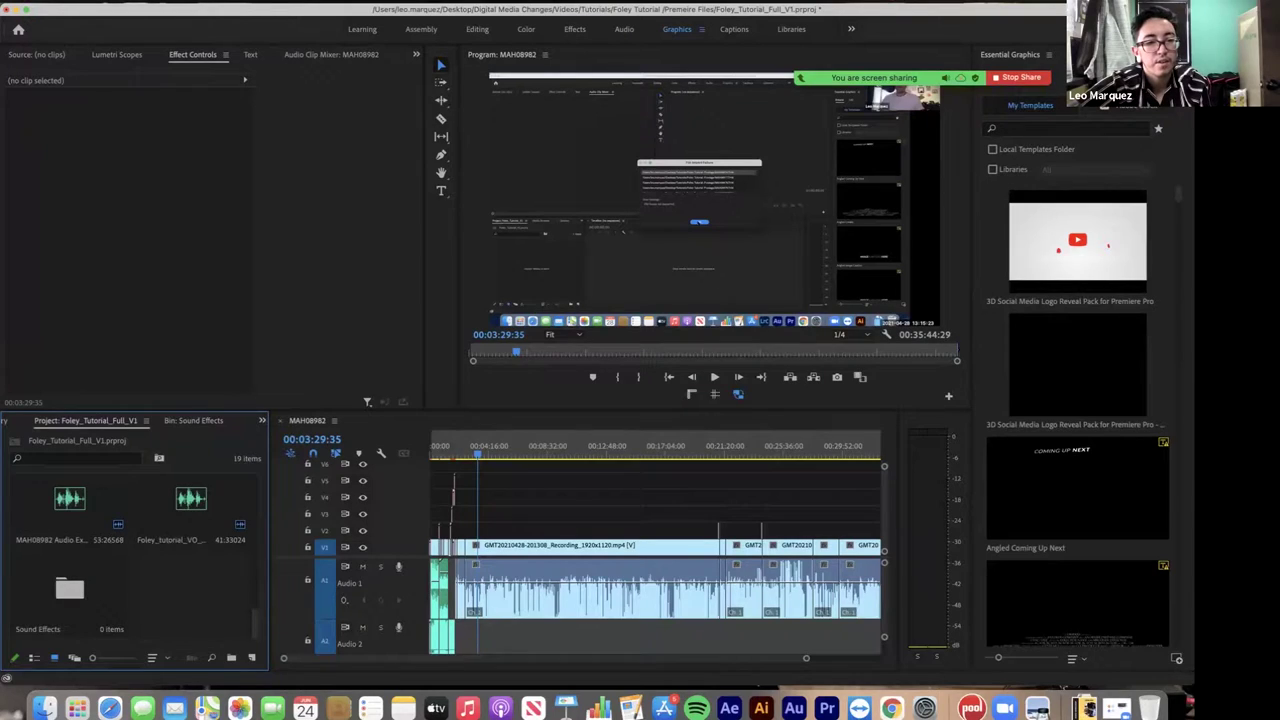
click(190, 505)
drag(190, 505, 70, 590)
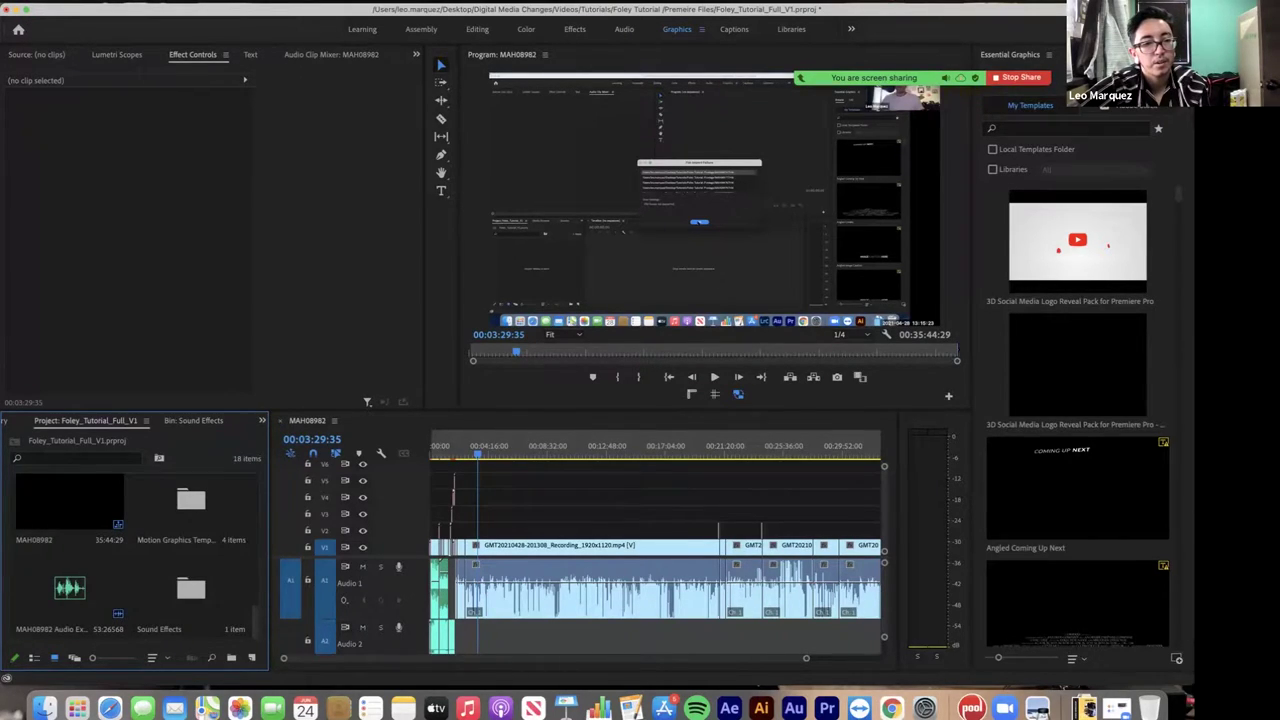
drag(69, 590, 190, 590)
- Create another bin in the main project contents and name it Footage
scroll(138, 553, up, 5)
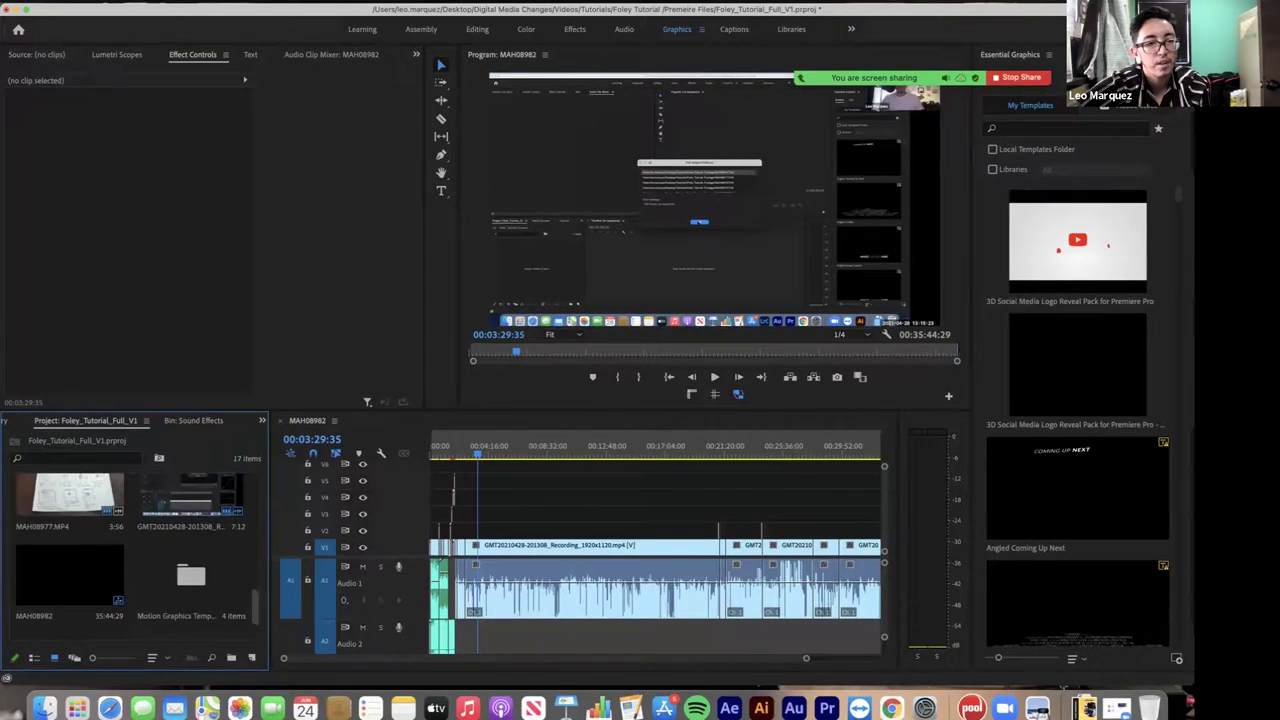
scroll(138, 553, up, 5)
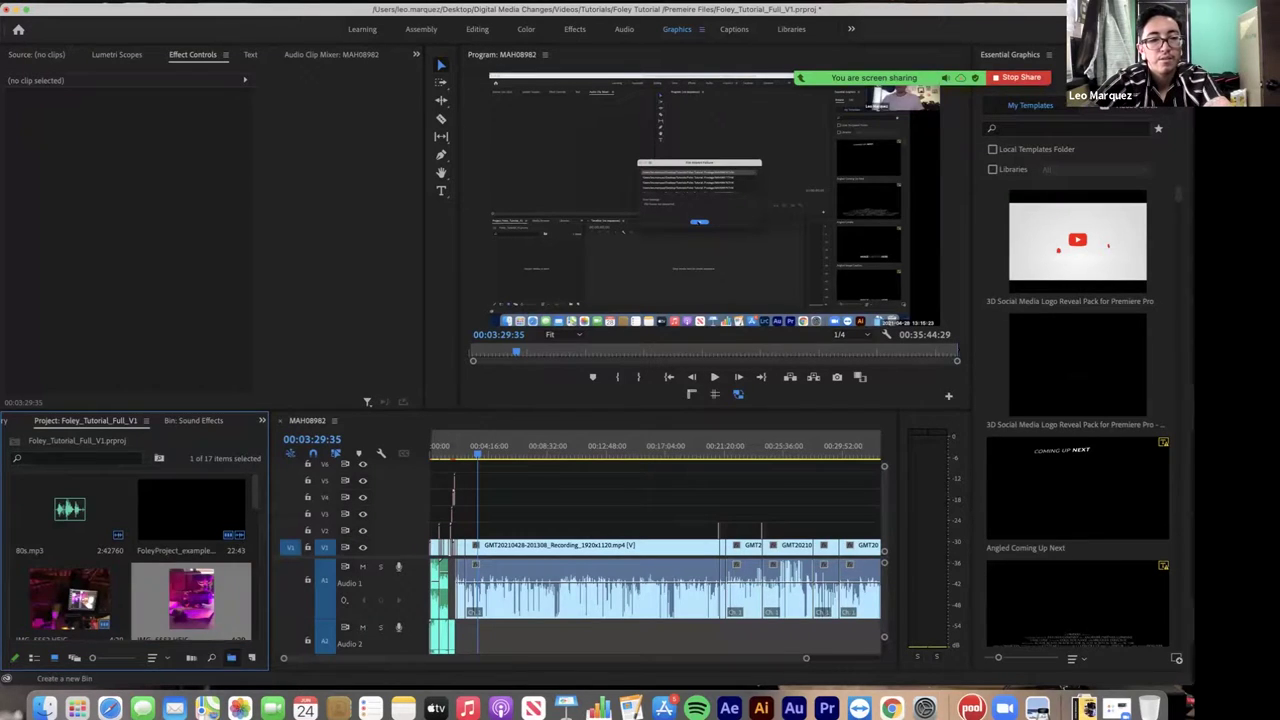
click(231, 657)
text(Footage)
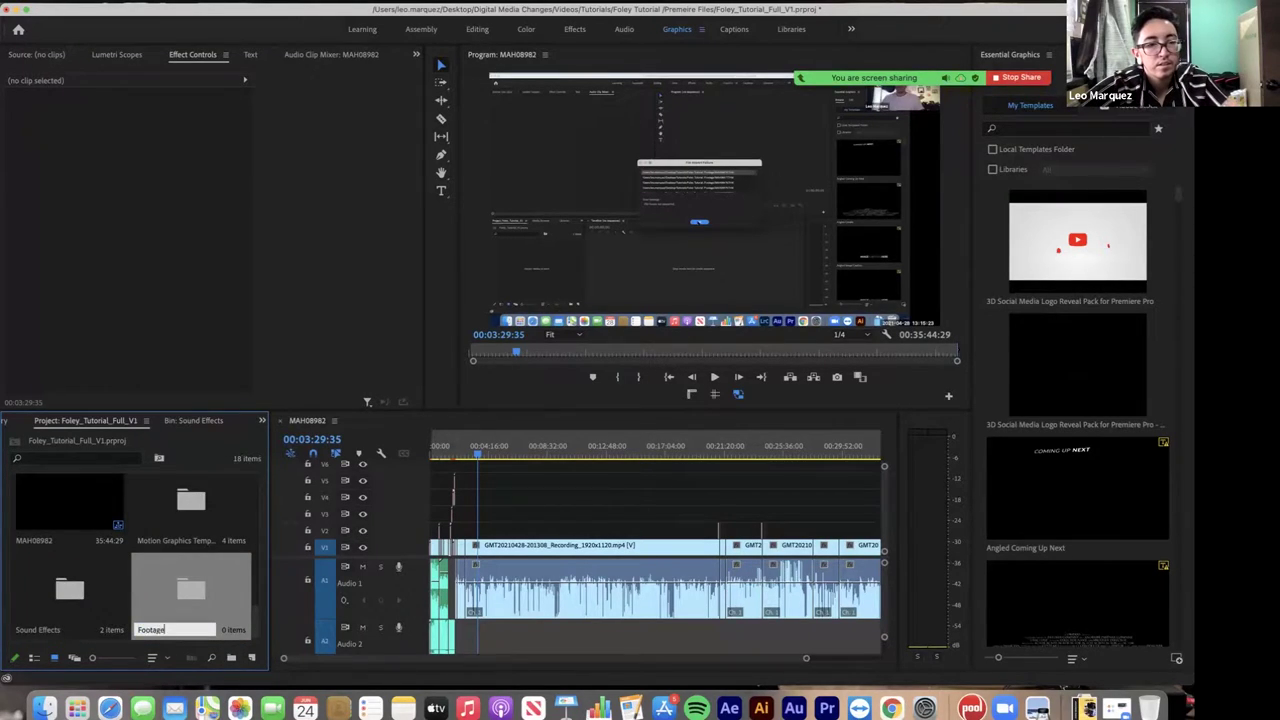
key(Return)
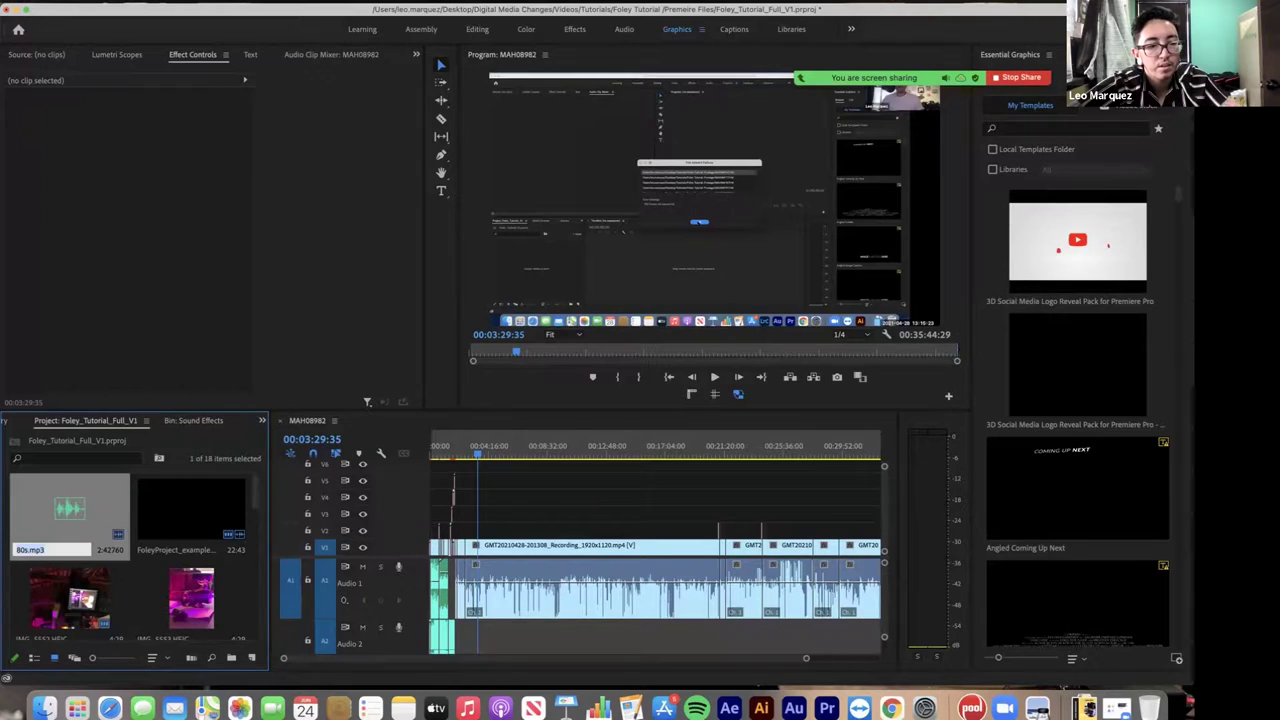
key(Escape)
scroll(134, 557, down, 2)
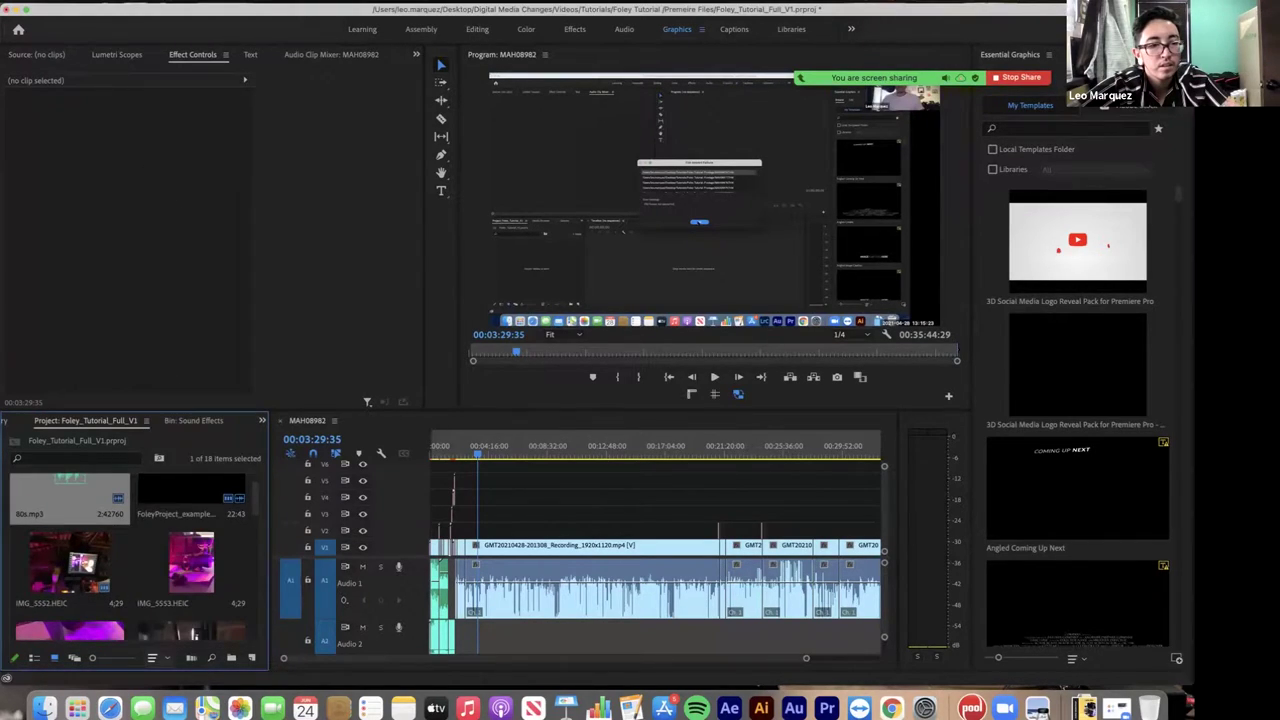
click(191, 658)
click(687, 233)
key(Escape)
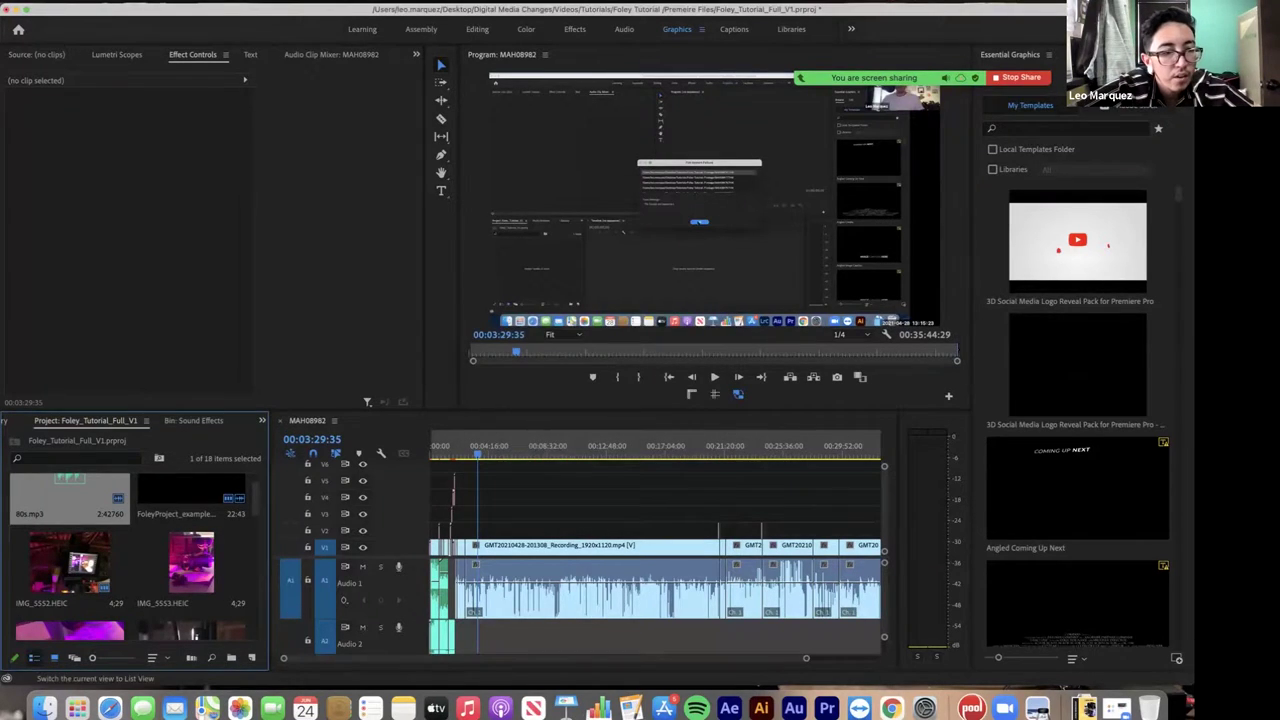
- Switch the project contents to list view and move clips MAH08976.MP4 through MAH08979.MP4 into the Footage bin
click(33, 657)
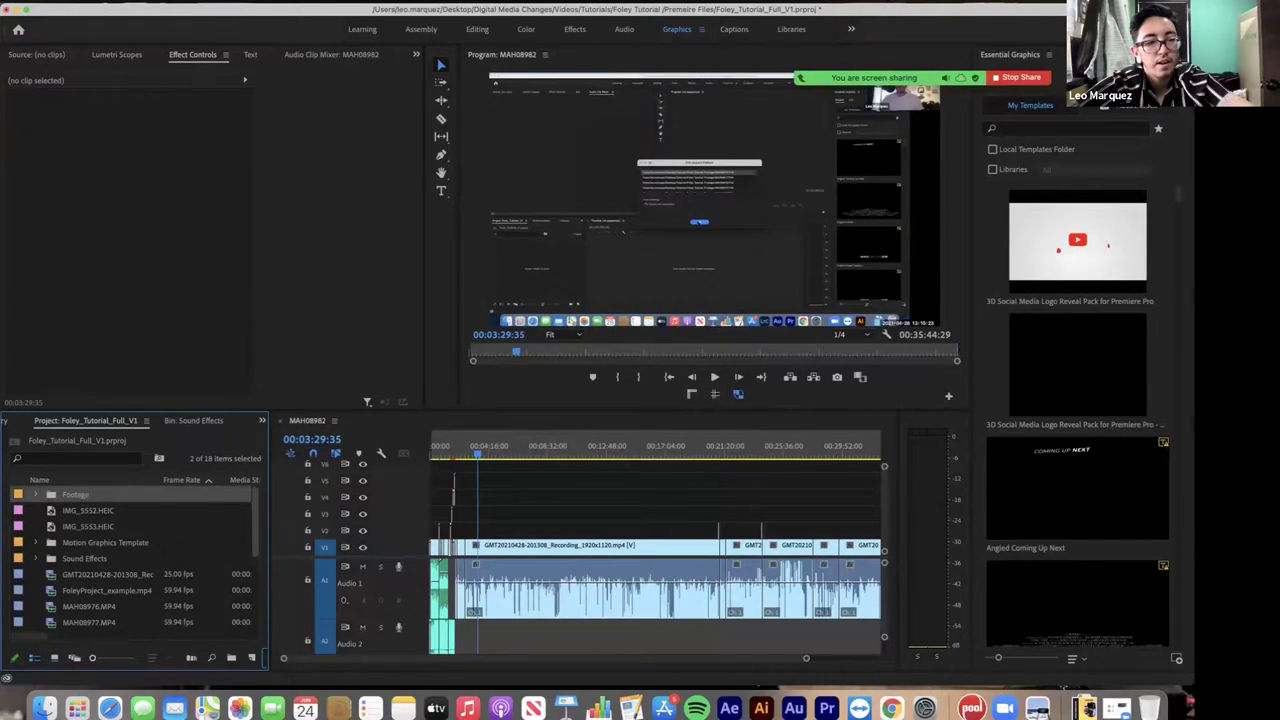
scroll(130, 555, down, 3)
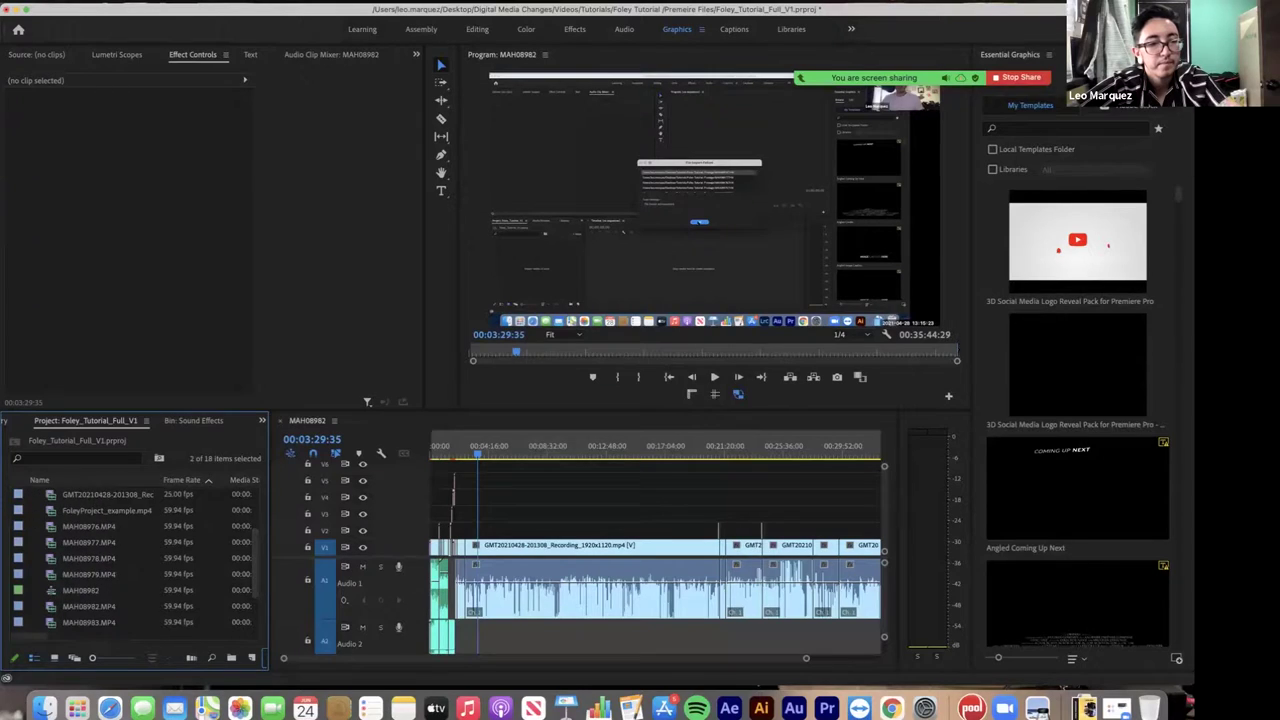
click(89, 526)
scroll(130, 558, down, 1)
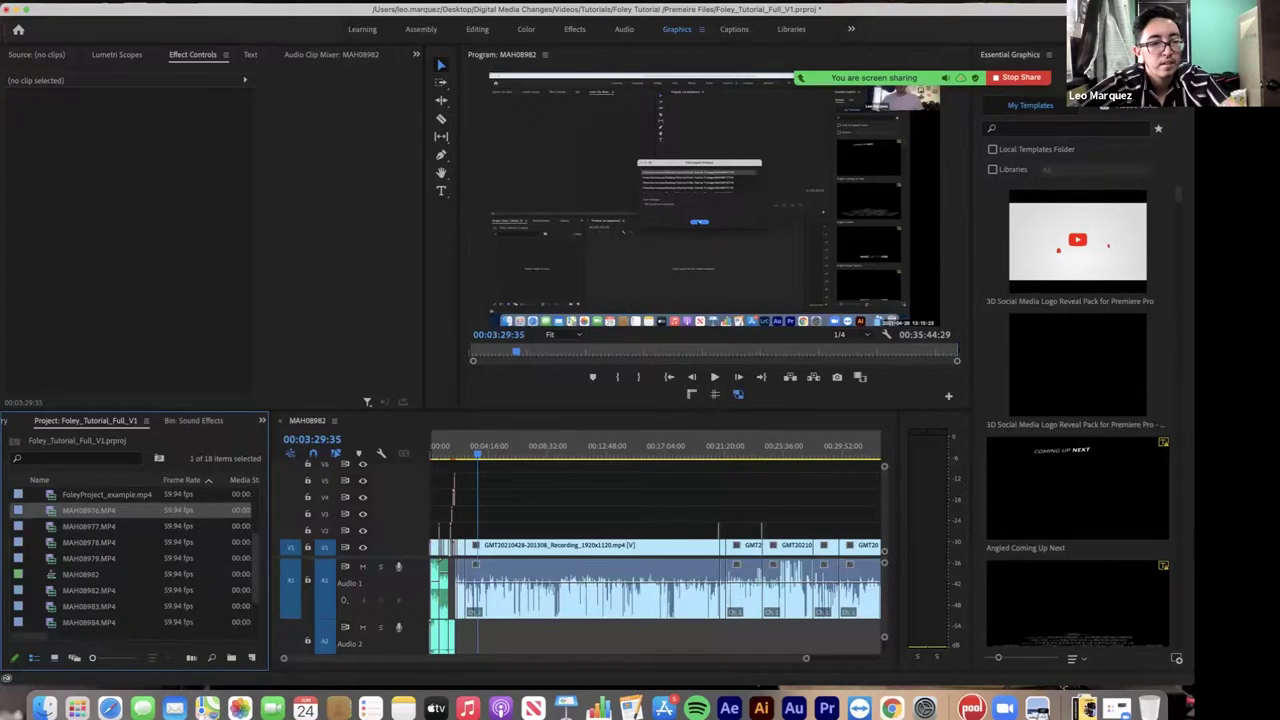
shift+click(89, 558)
scroll(130, 558, up, 4)
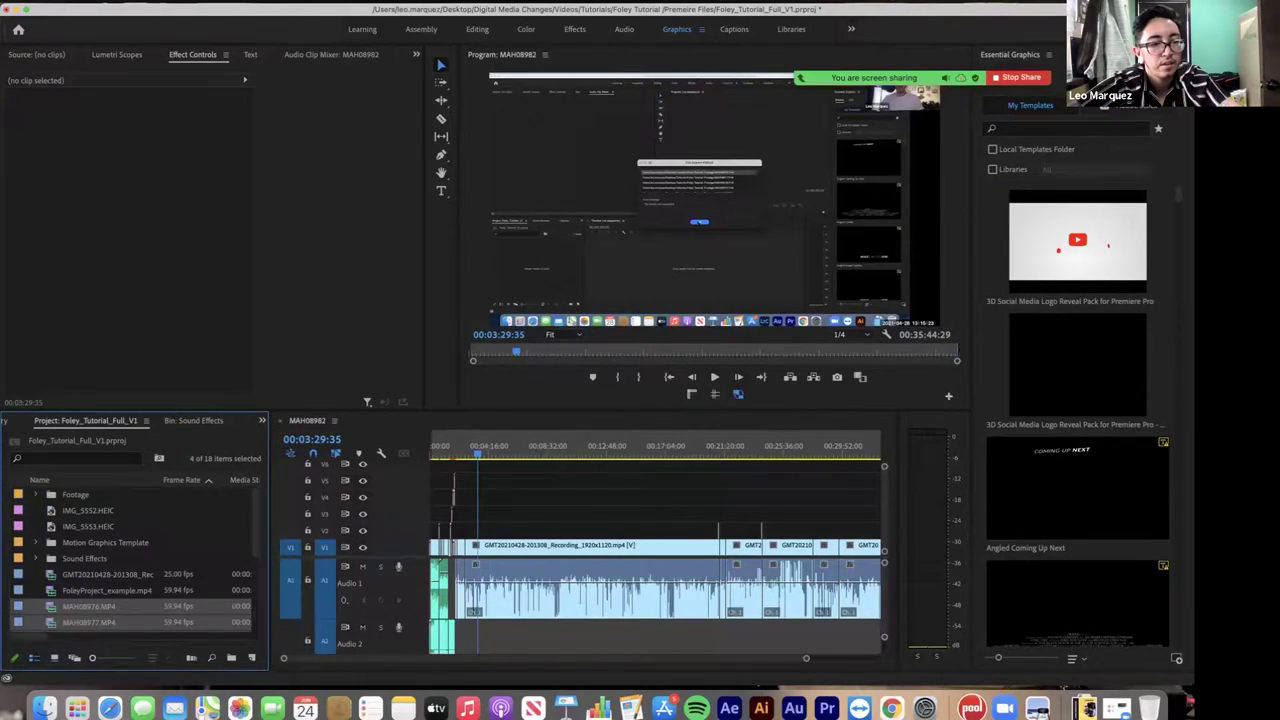
drag(89, 606, 76, 495)
- Move MAH08982.MP4, MAH08983.MP4, MAH08984.MP4, MAH08995.MP4 and IMG_5554.MOV into the Footage bin
scroll(137, 558, down, 5)
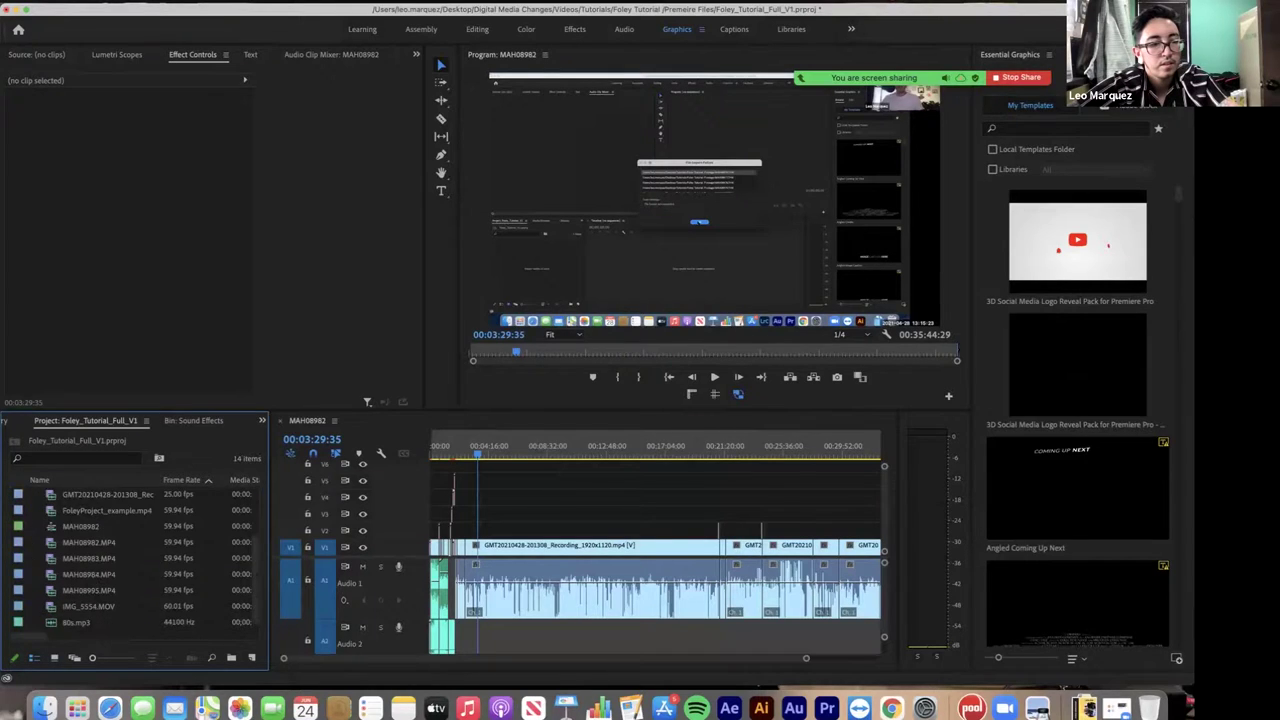
click(89, 542)
shift+click(89, 606)
scroll(137, 558, up, 5)
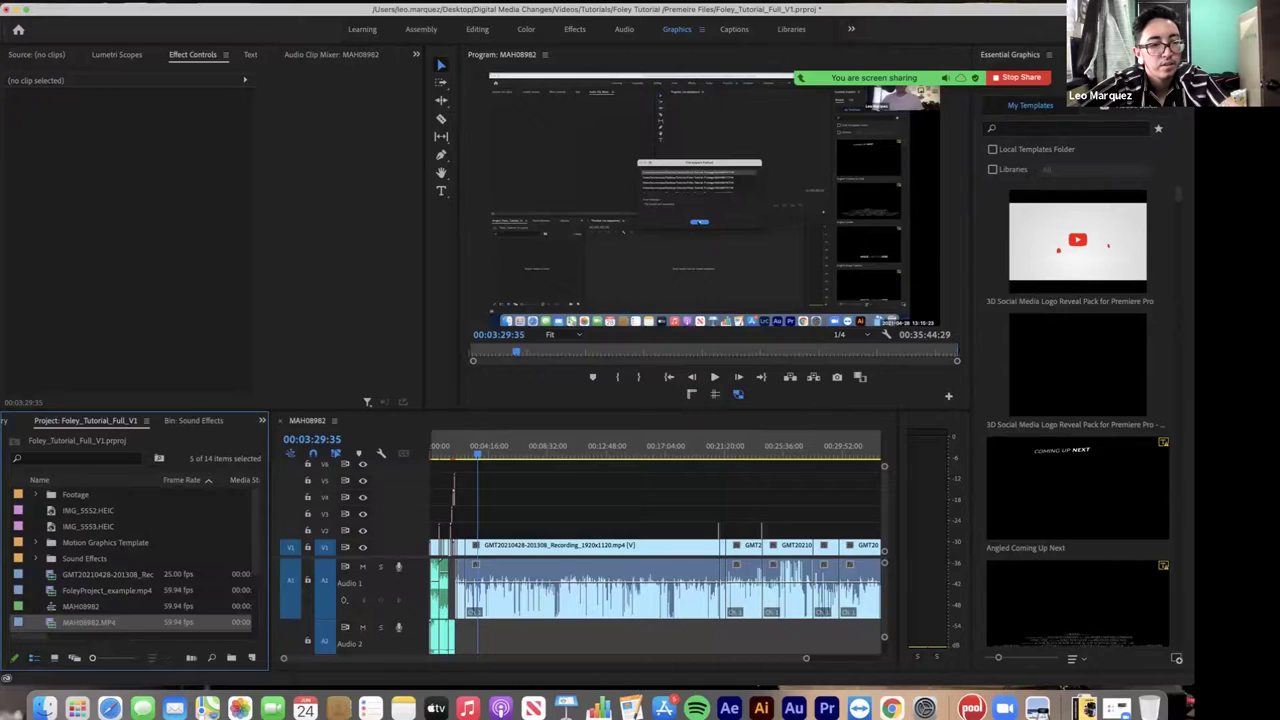
key(Delete)
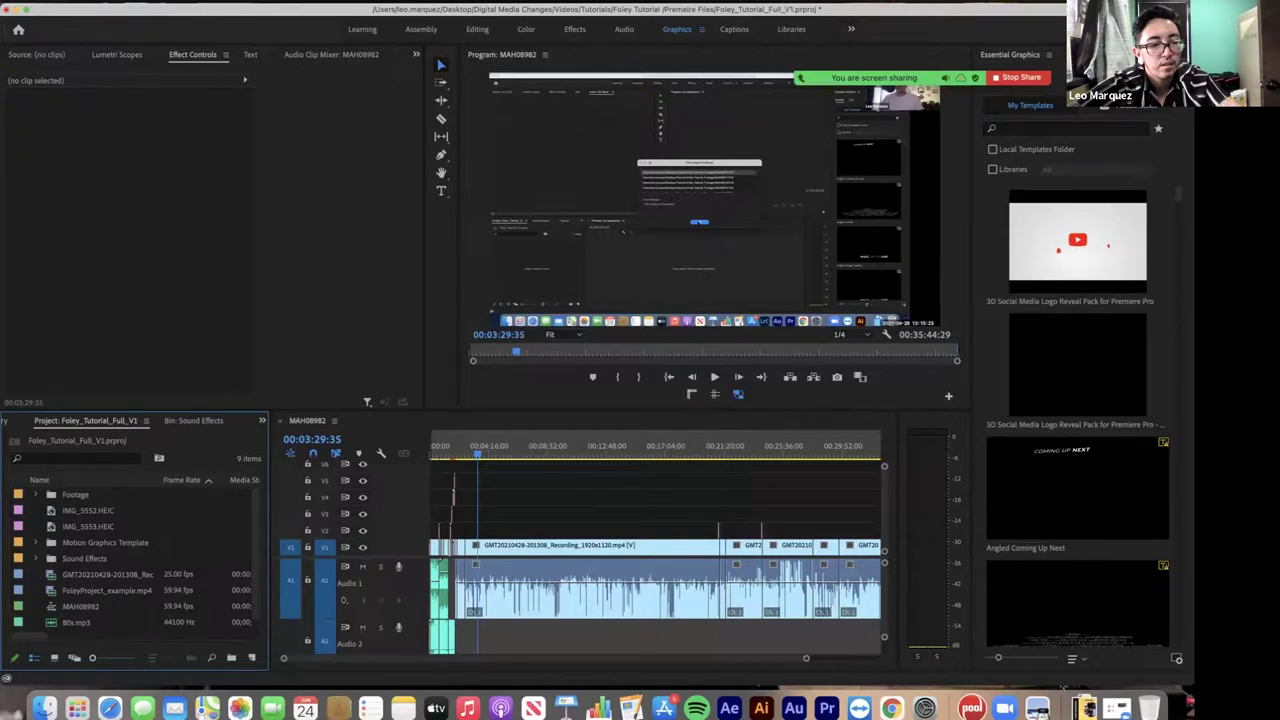
click(107, 591)
click(107, 575)
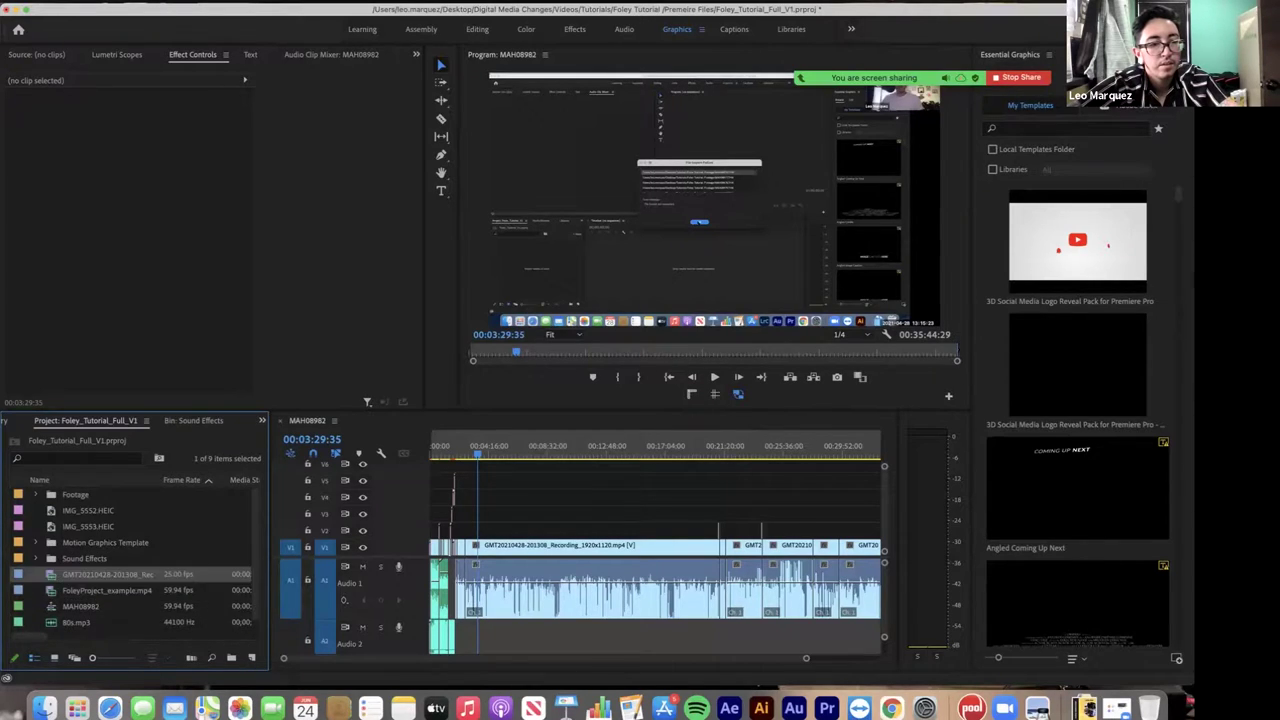
shift+click(107, 591)
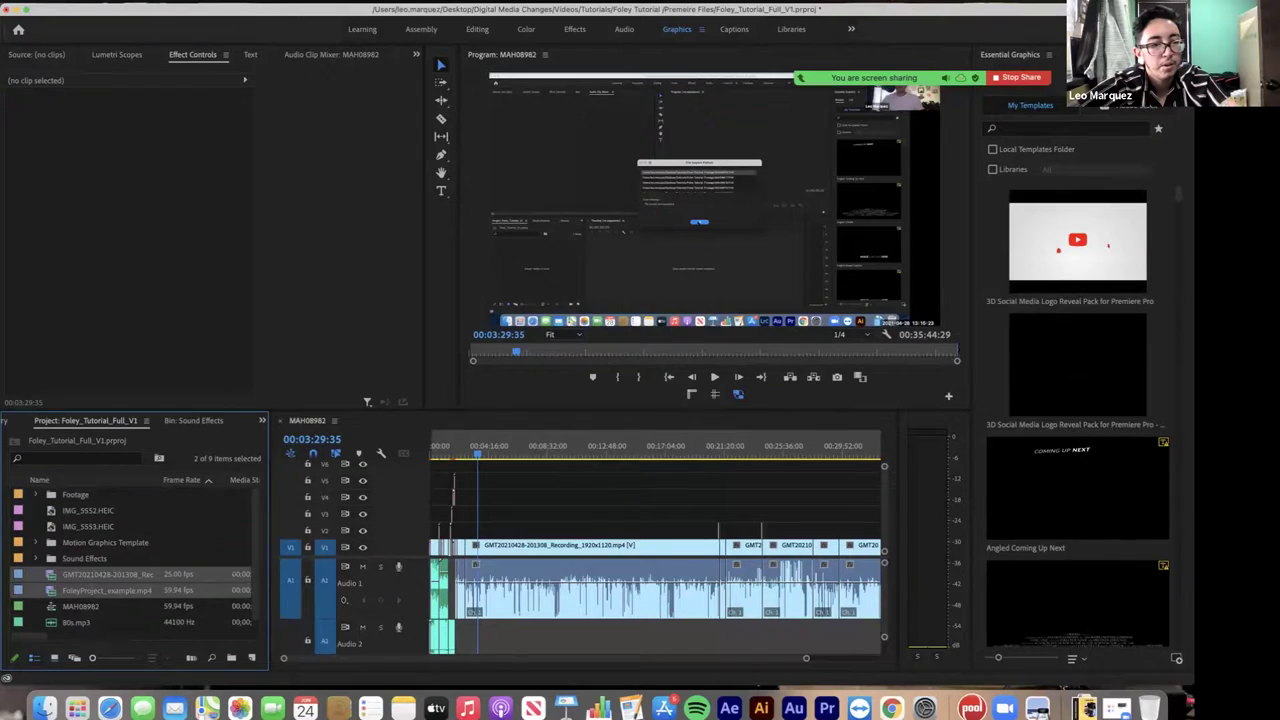
key(Delete)
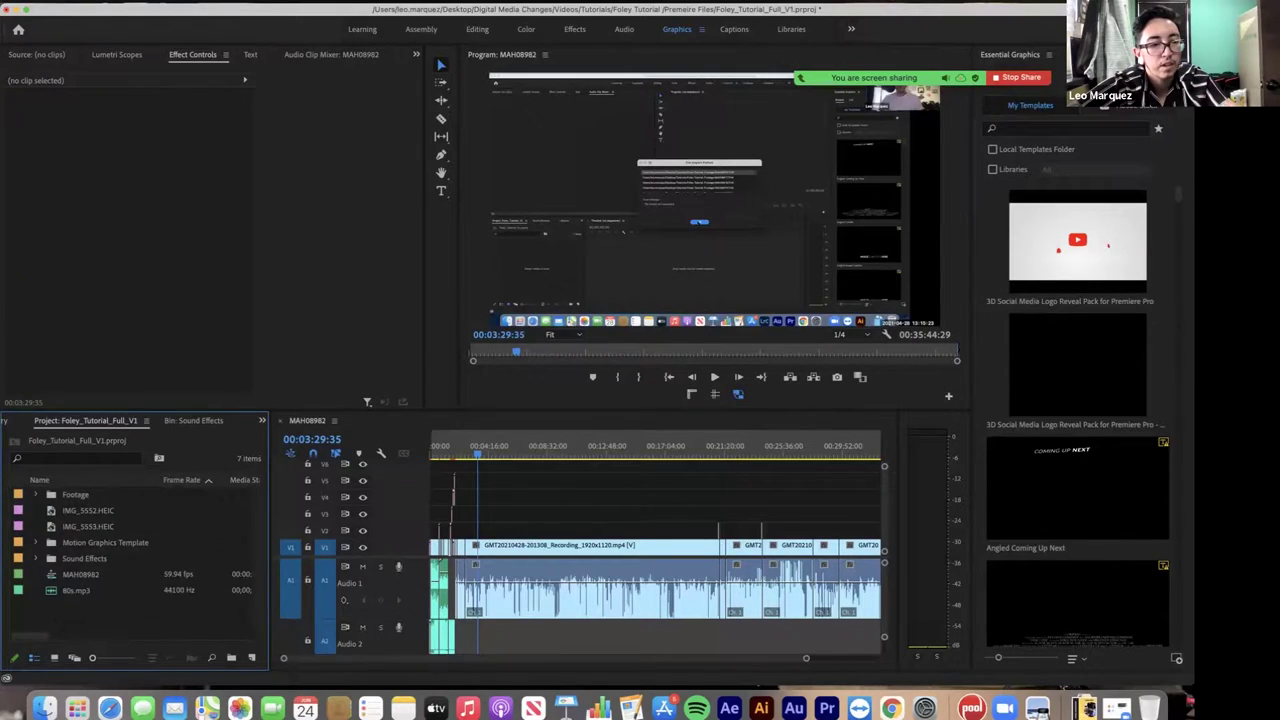
drag(76, 591, 84, 558)
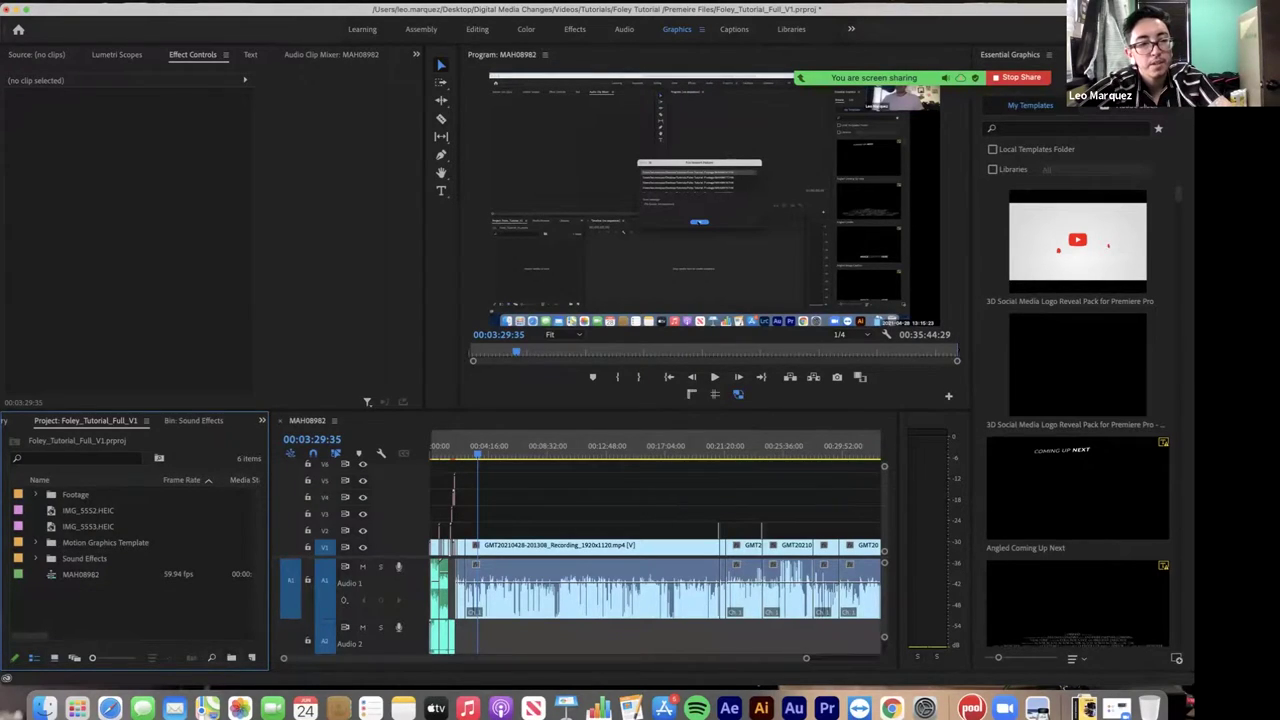
- Expand the Footage and Sound Effects bins in turn to check their contents, collapsing each one again
click(36, 495)
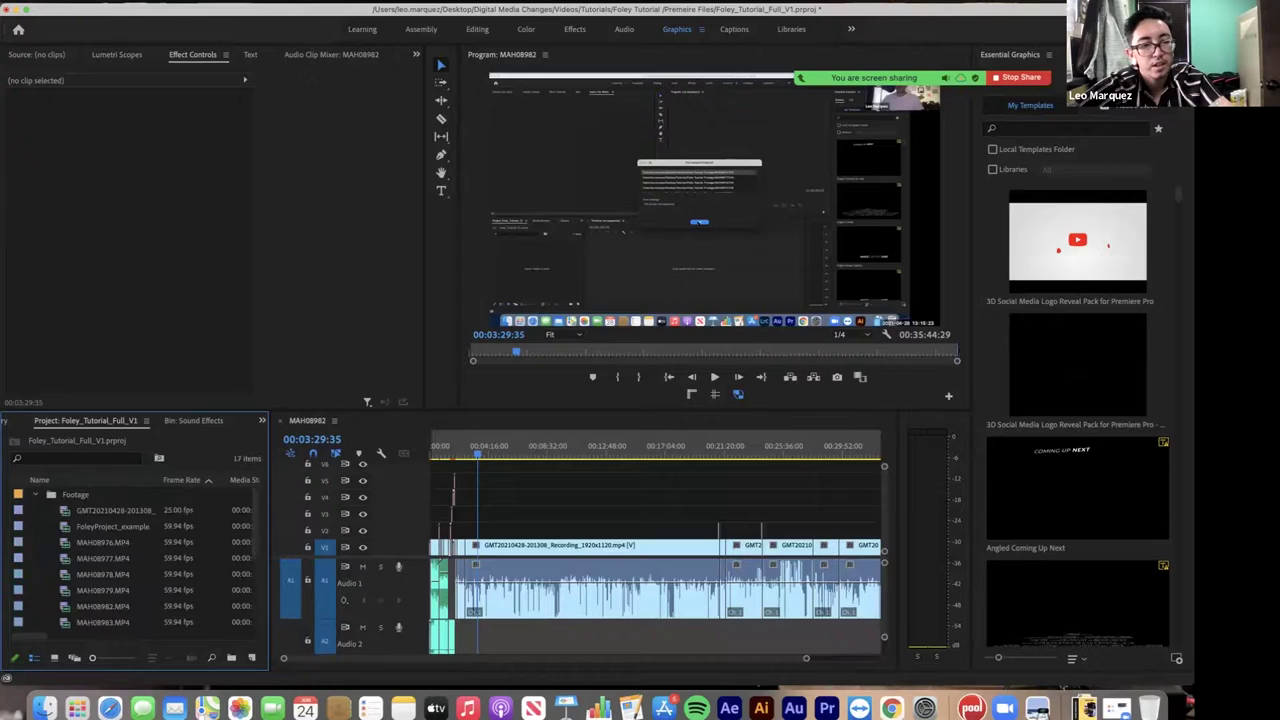
scroll(130, 558, down, 5)
scroll(130, 558, up, 5)
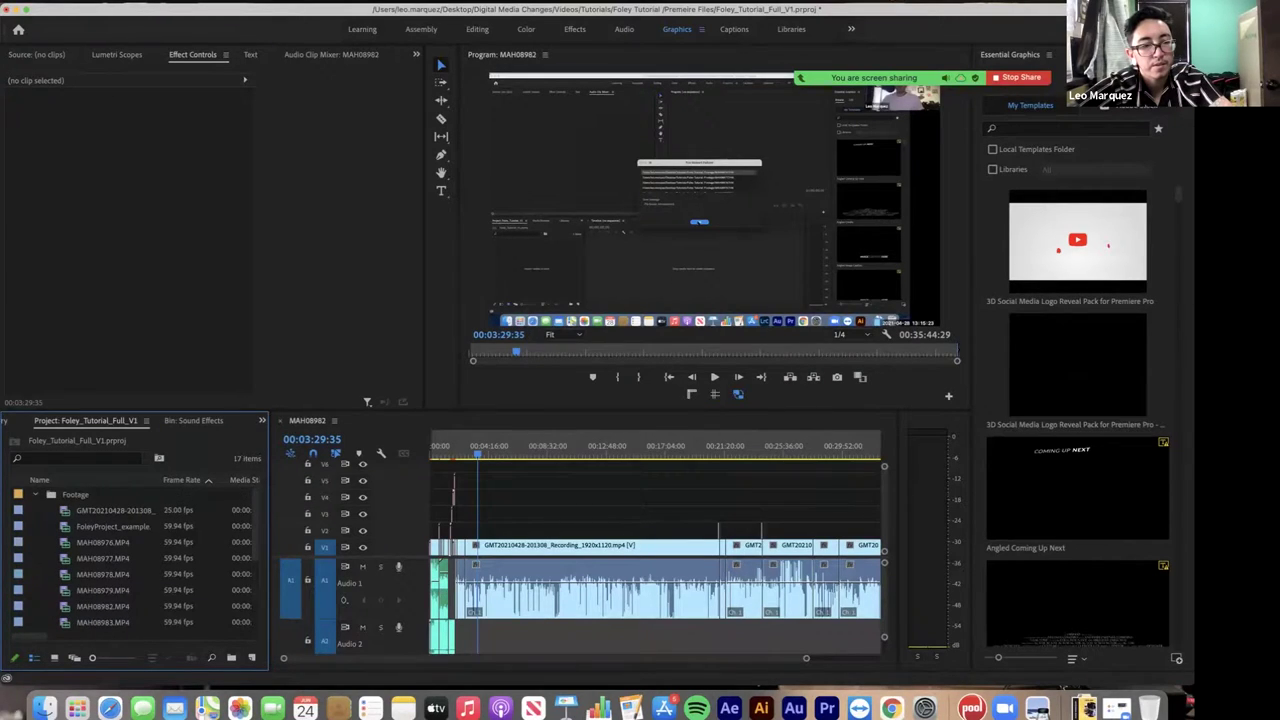
click(36, 495)
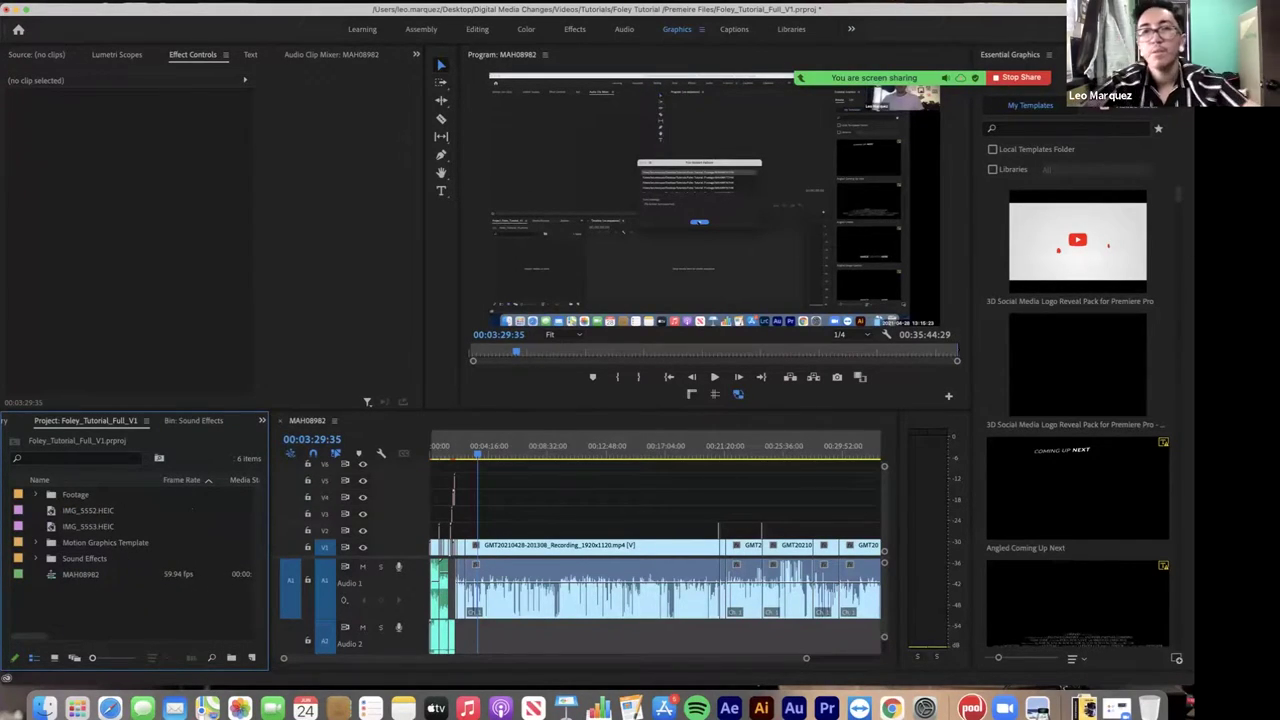
click(36, 559)
click(36, 559)
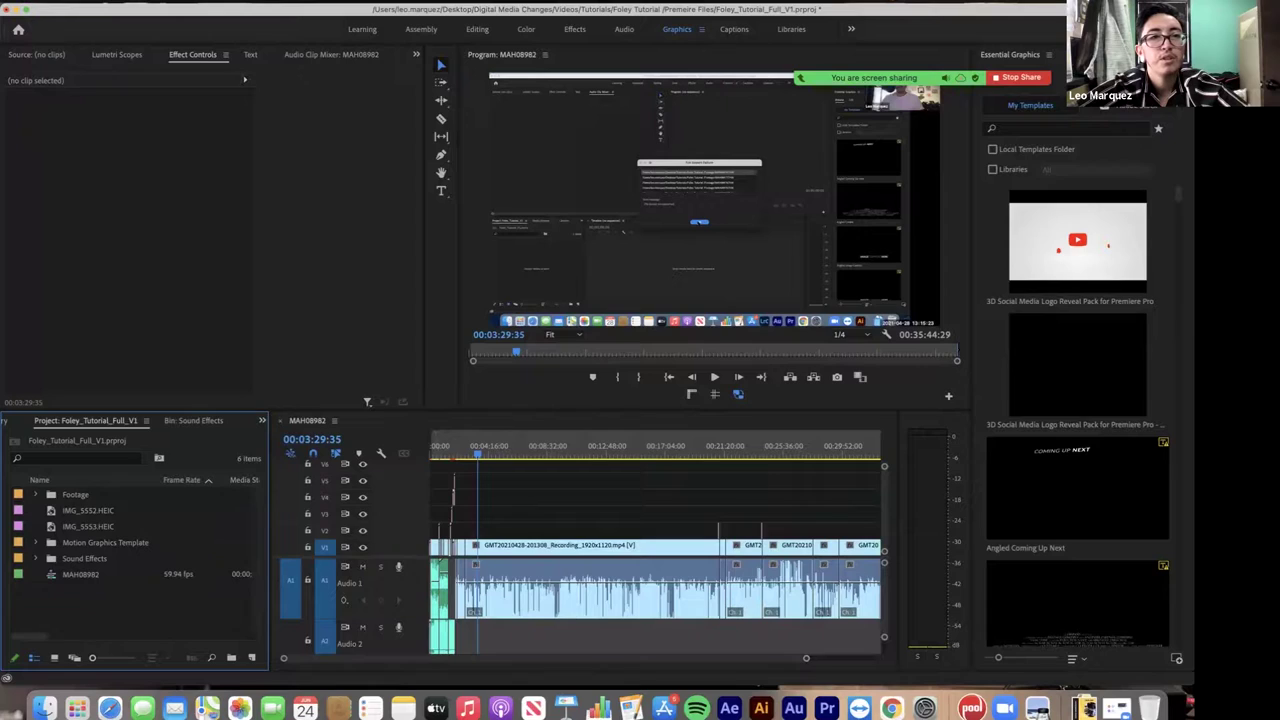
click(117, 55)
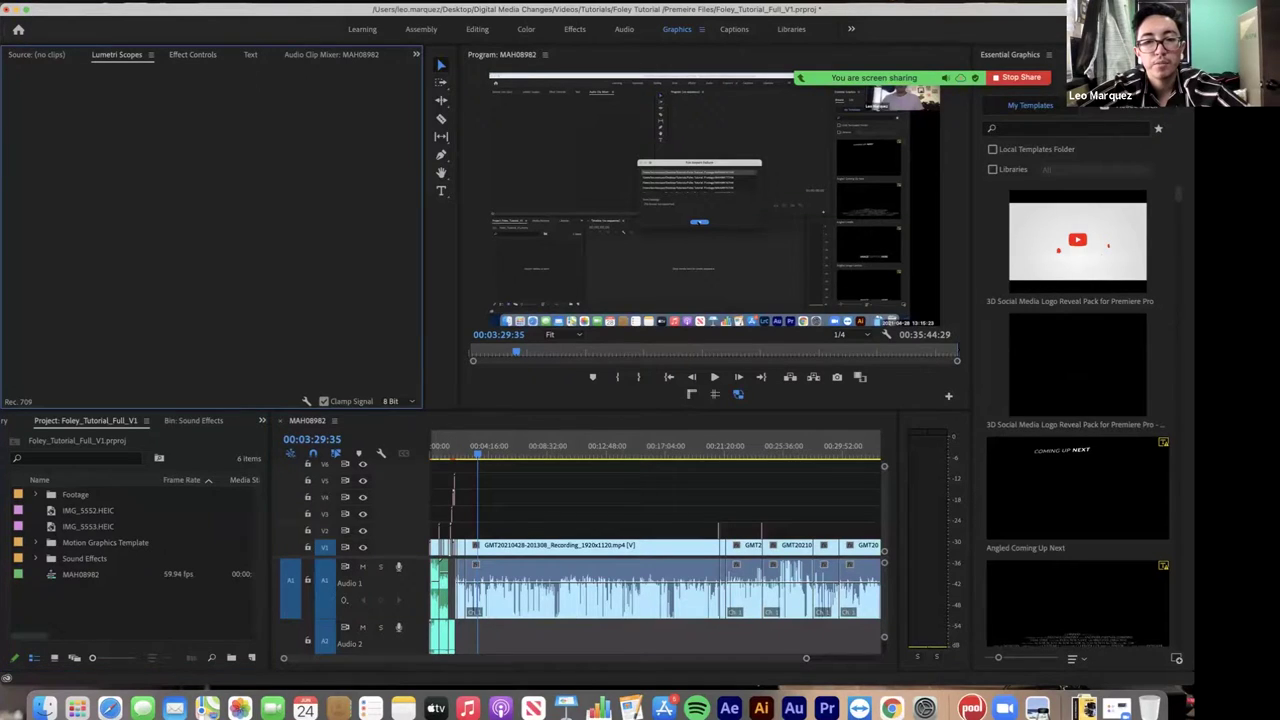
click(193, 55)
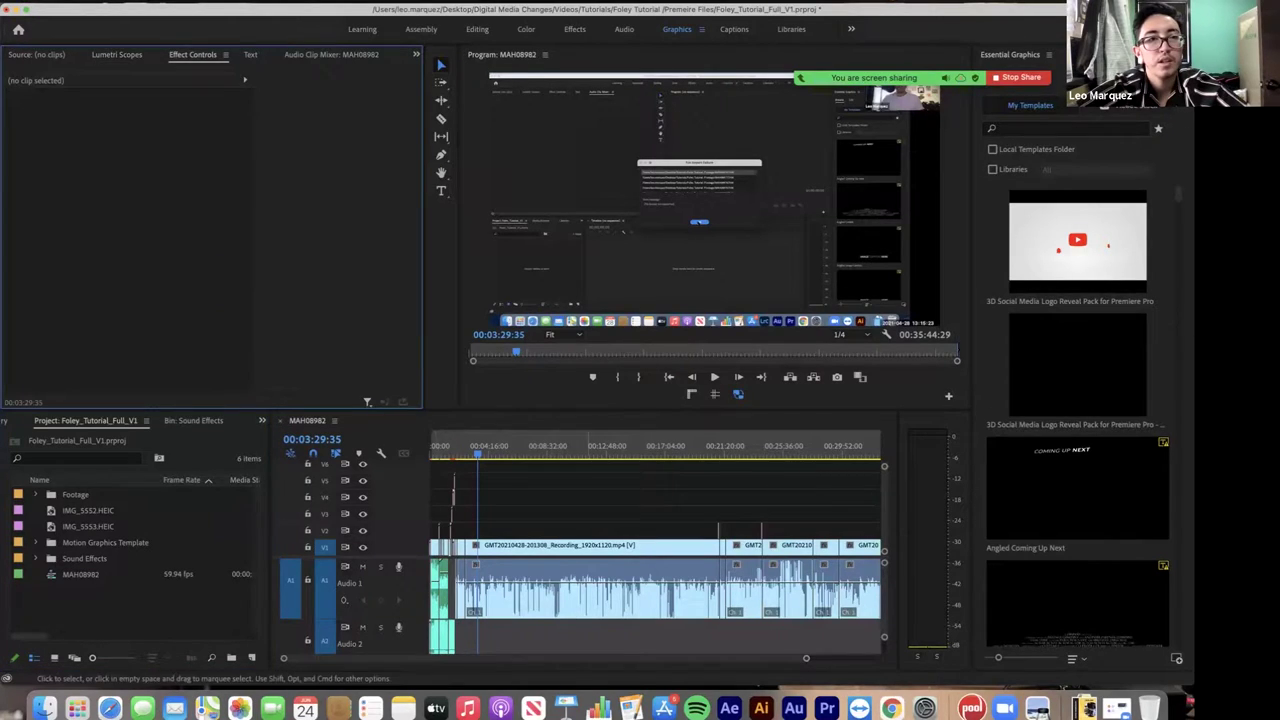
click(510, 592)
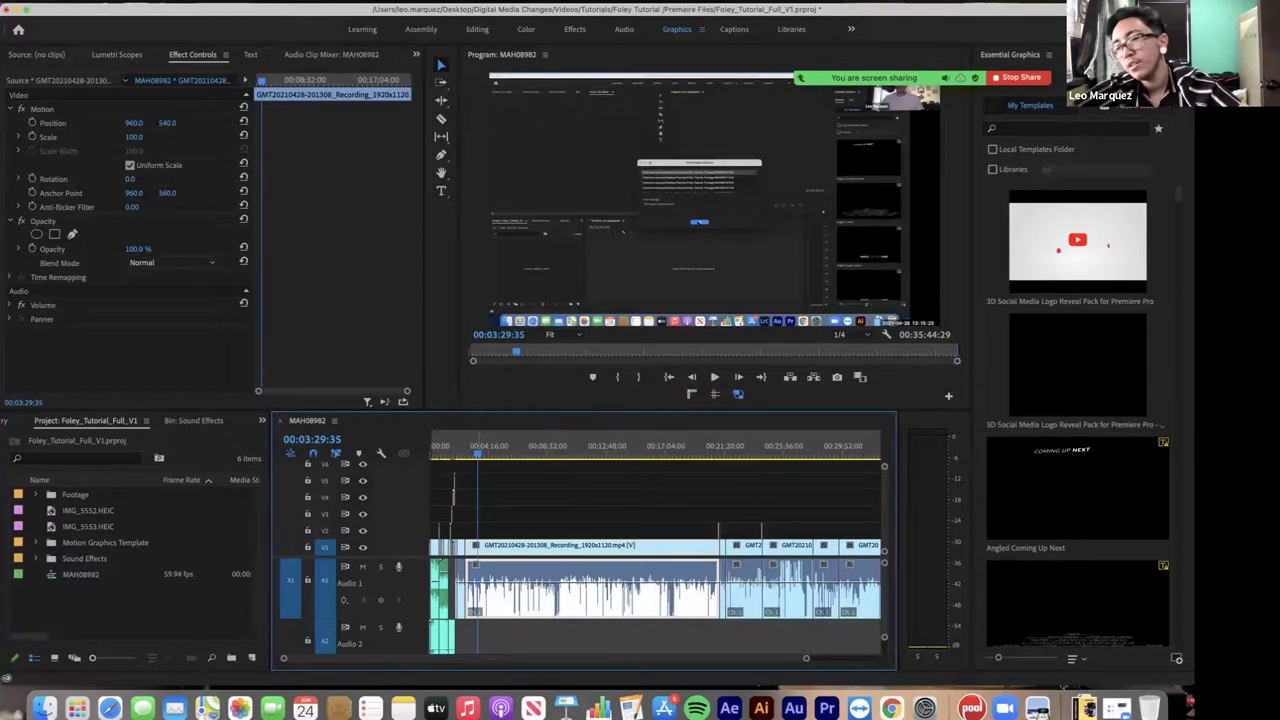
drag(477, 454, 471, 454)
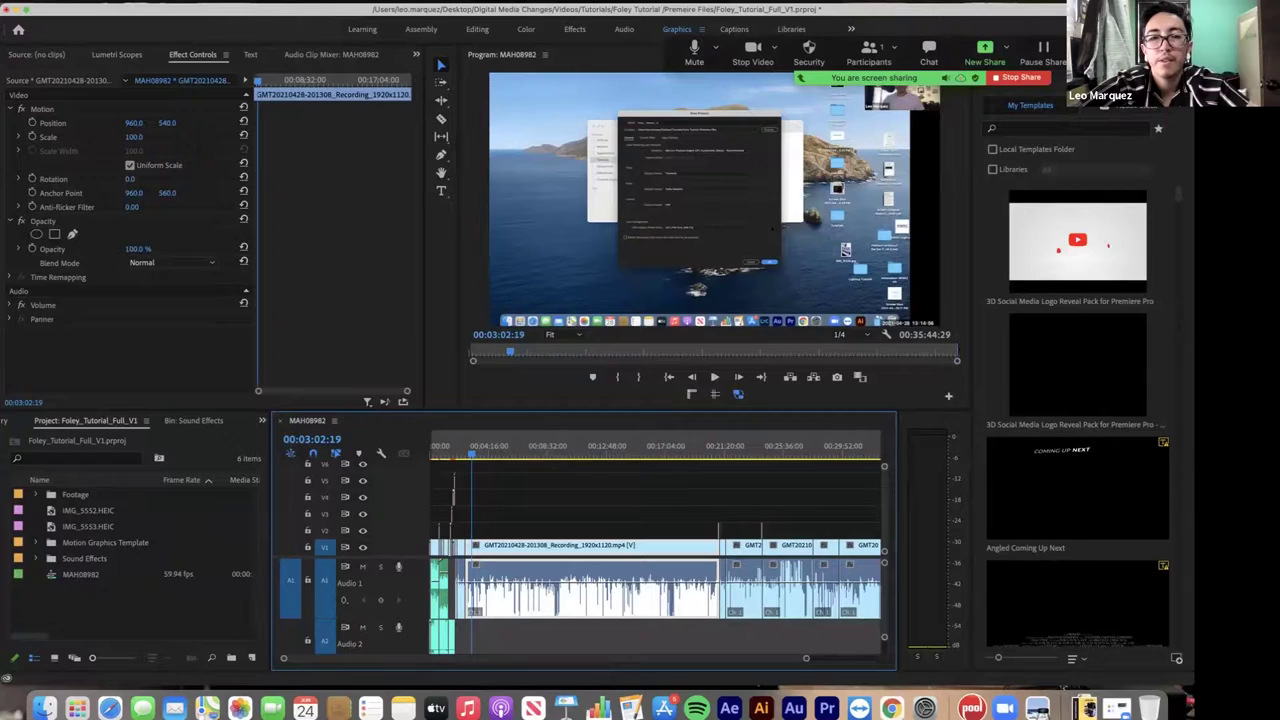
drag(927, 33, 543, 374)
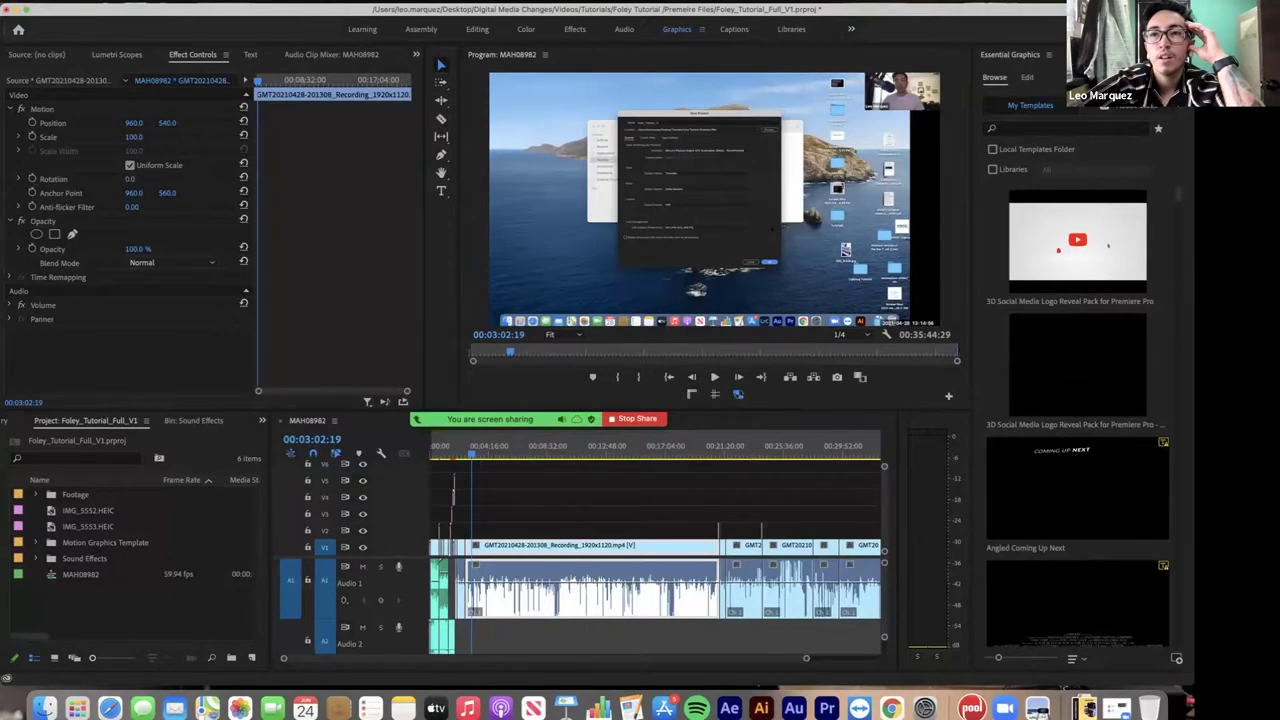
- Look through the Audio, Effects and Color workspaces and return to the Graphics workspace
click(624, 29)
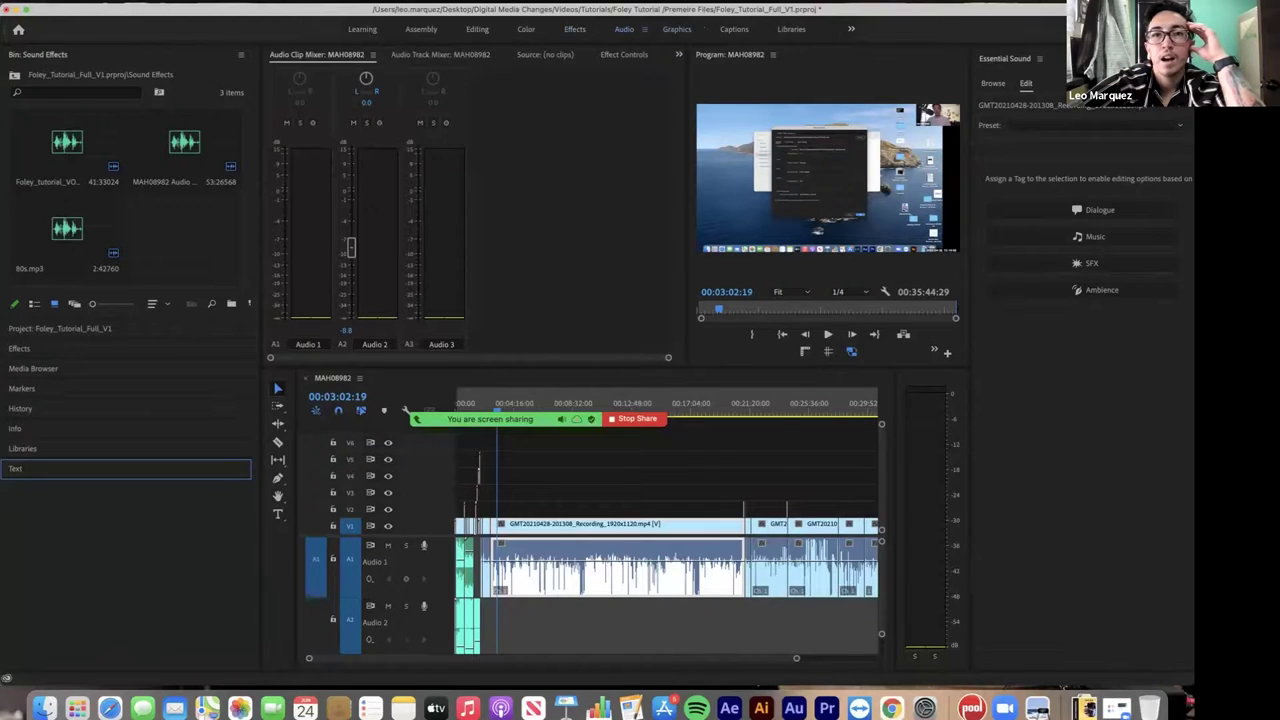
key(alt+shift+5)
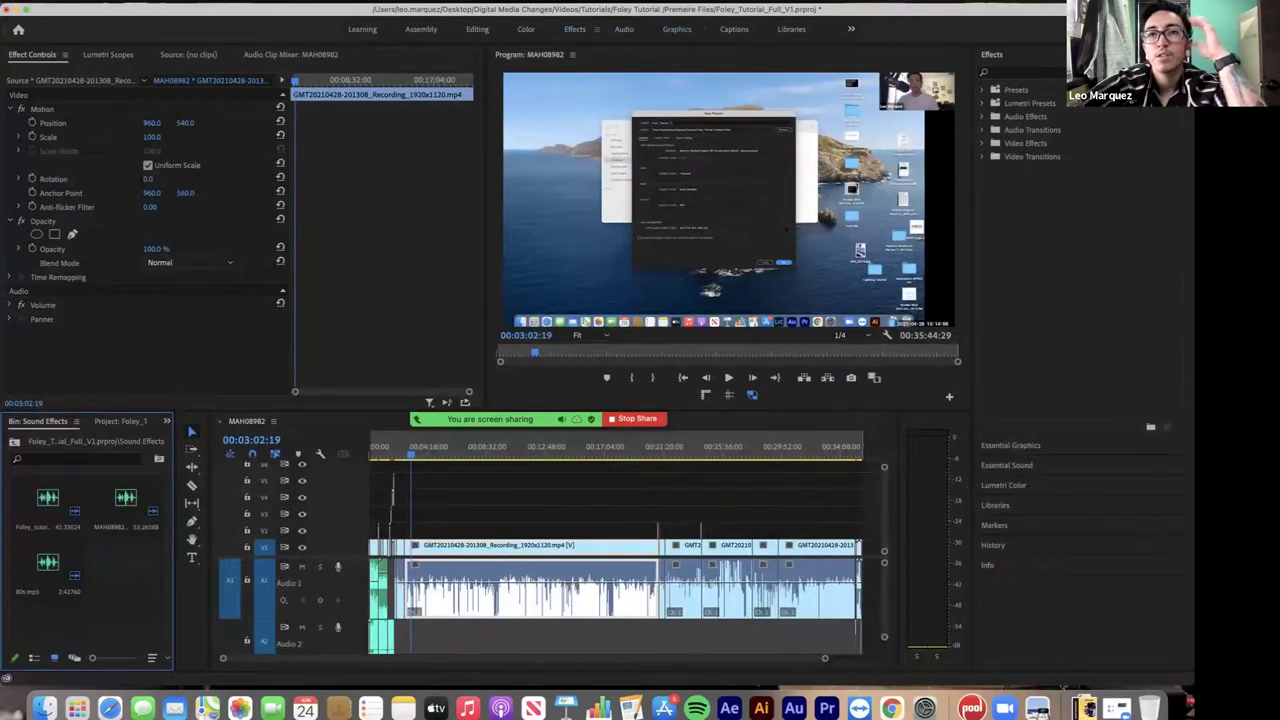
key(alt+shift+4)
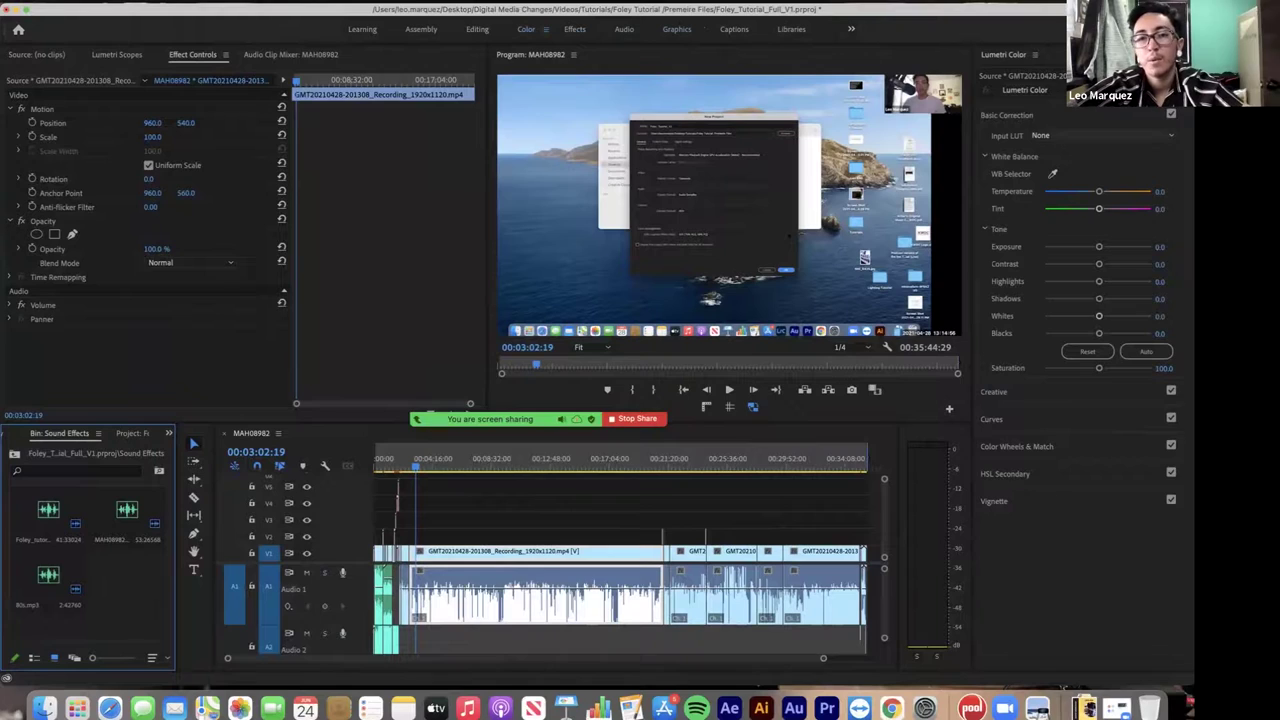
key(alt+shift+7)
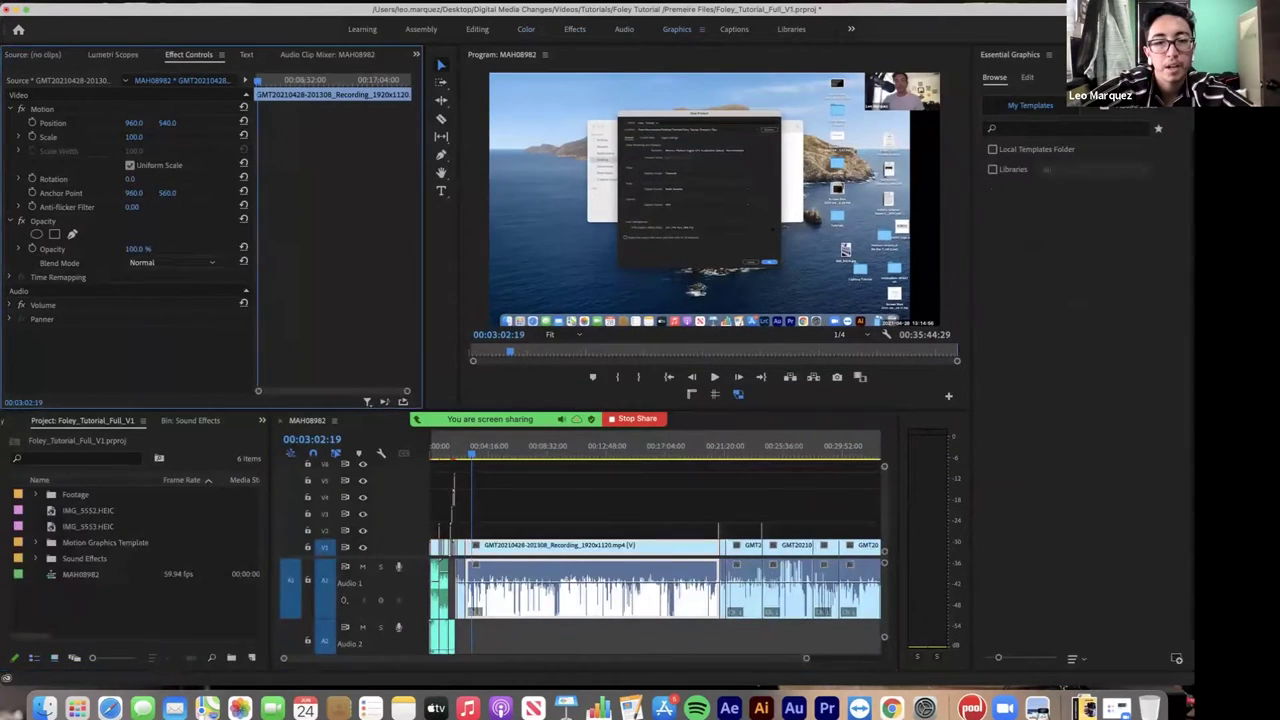
- Return the playhead to the start of the MAH08982 sequence and examine its opening video clips and audio tracks up close
drag(472, 454, 439, 454)
key(space)
key(Home)
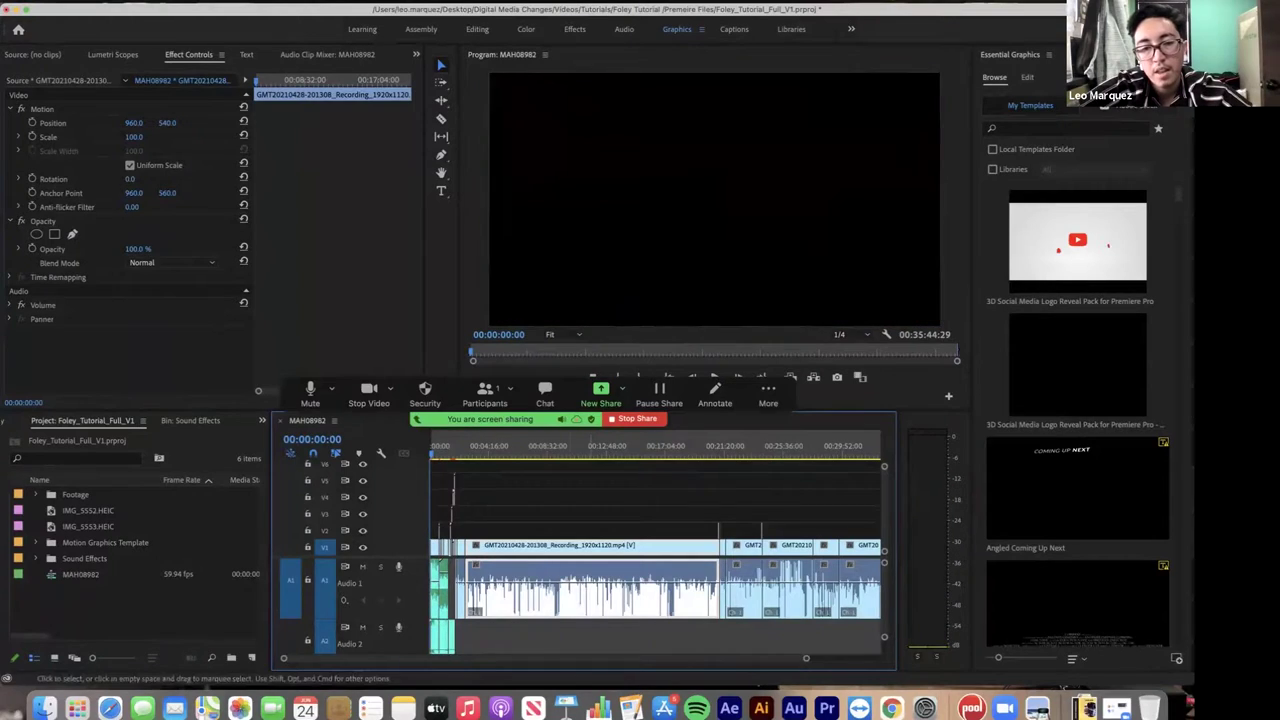
key(equal)
key(equal)
key(equal)
key(equal)
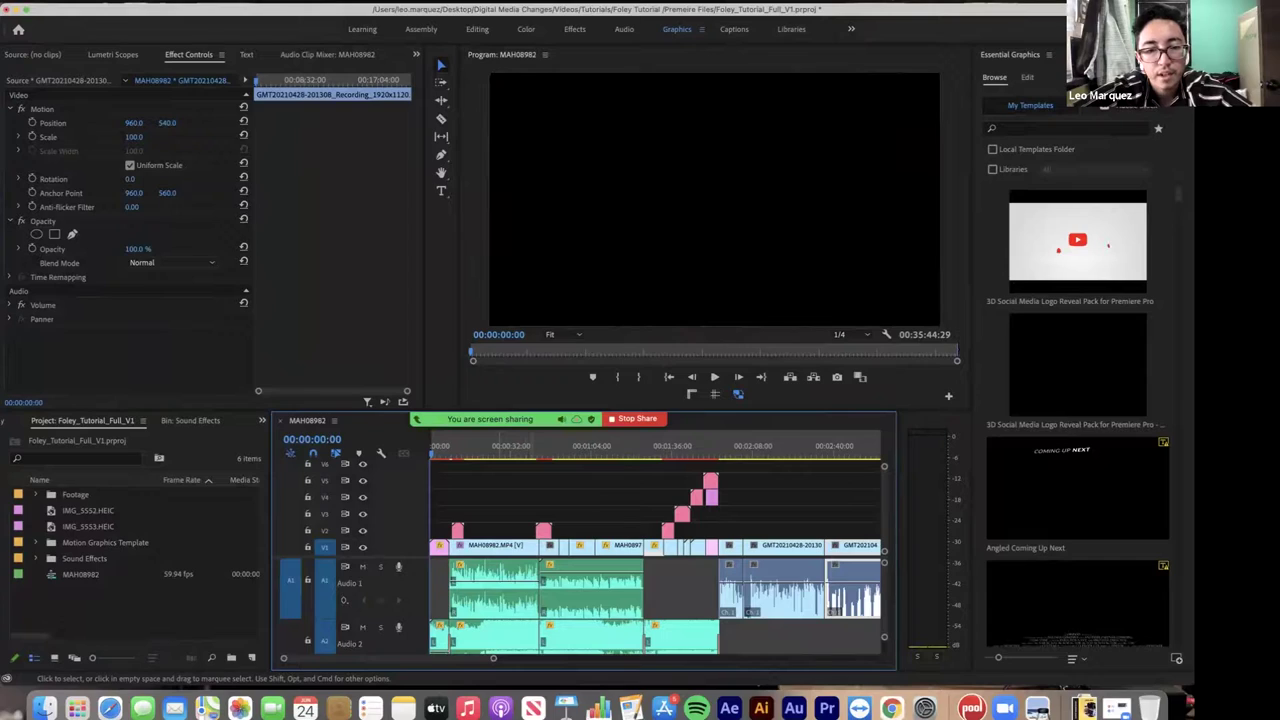
scroll(580, 600, down, 3)
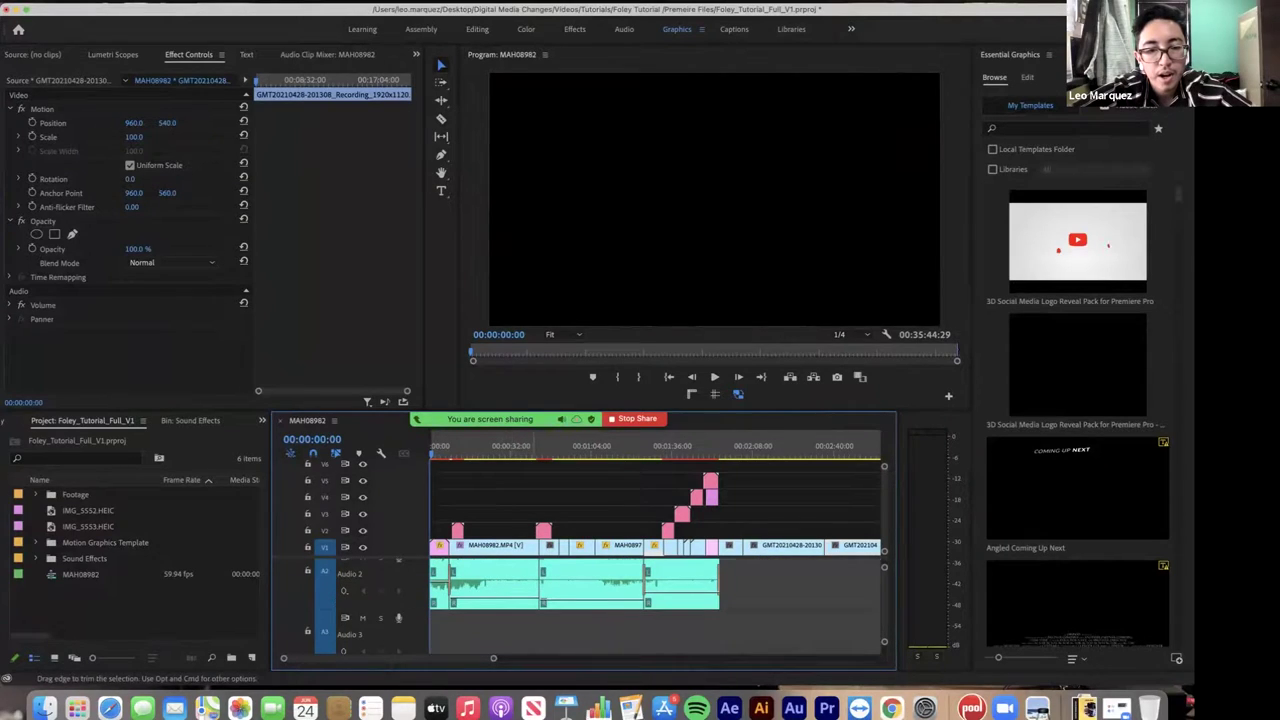
scroll(658, 608, up, 3)
scroll(490, 607, up, 1)
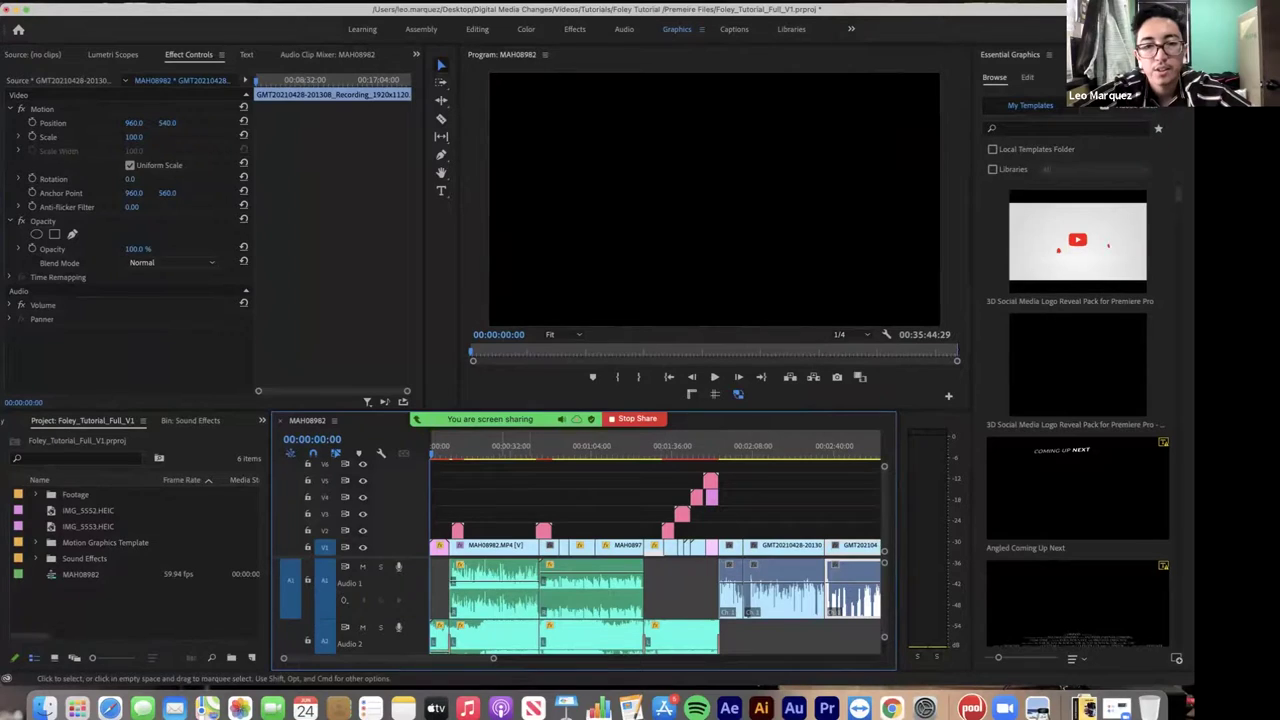
drag(467, 446, 431, 446)
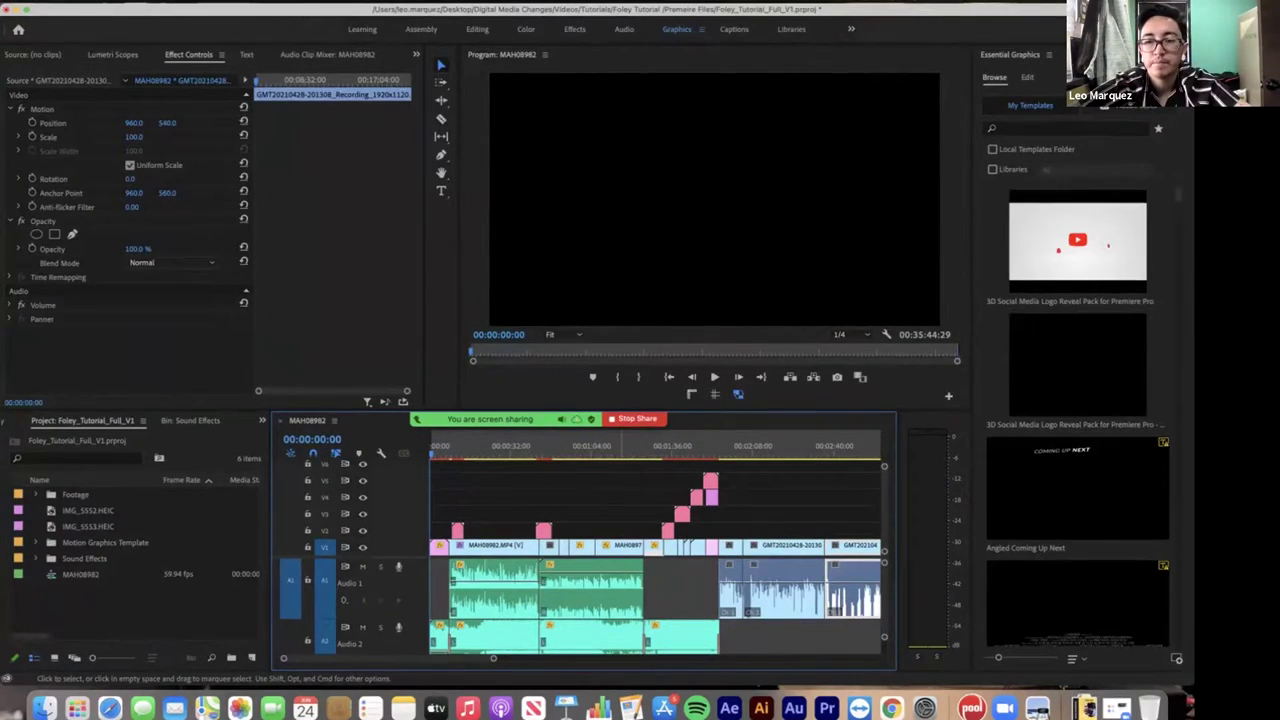
- Play the opening title of the MAH08982 sequence and keep the program preview's playback resolution at 1/4
key(space)
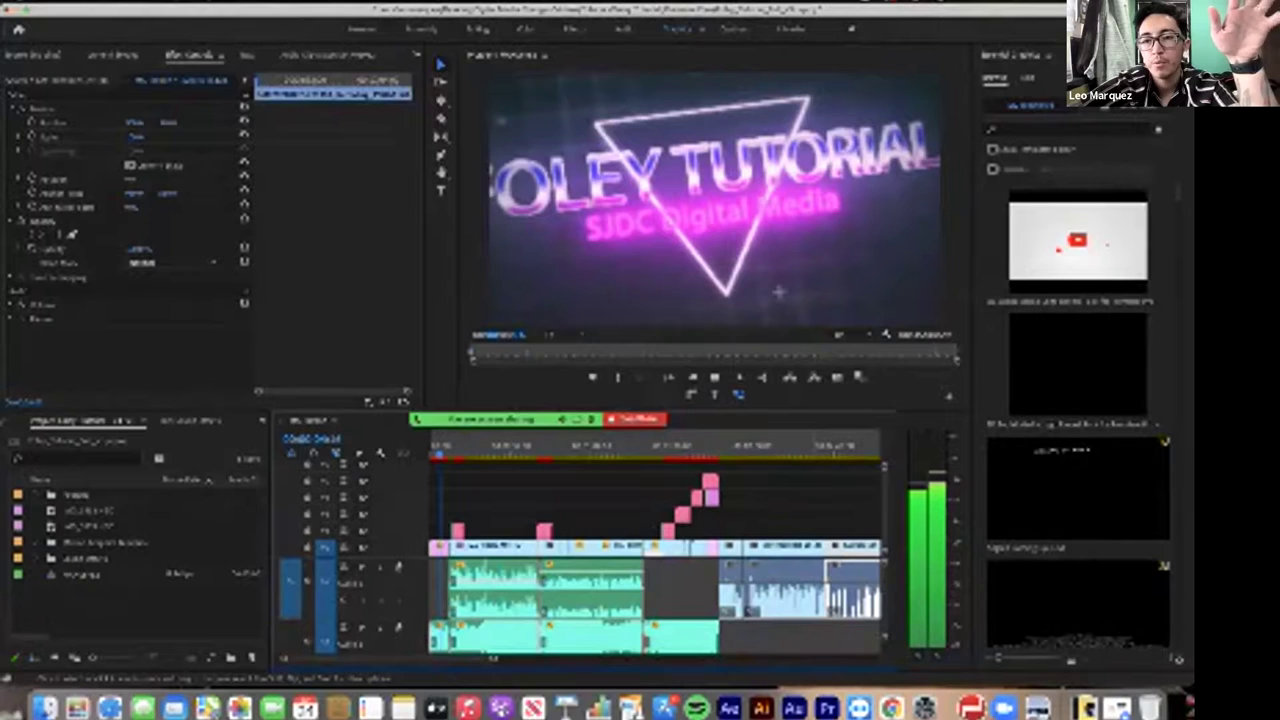
click(852, 335)
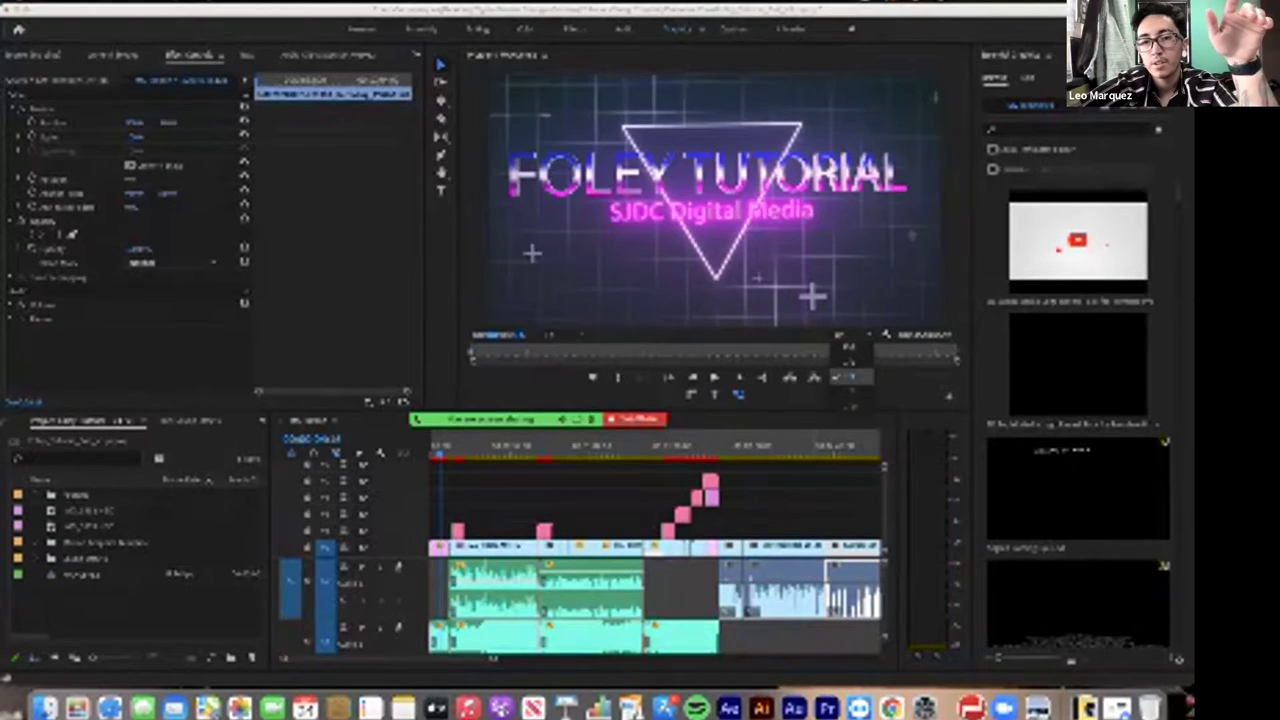
click(851, 377)
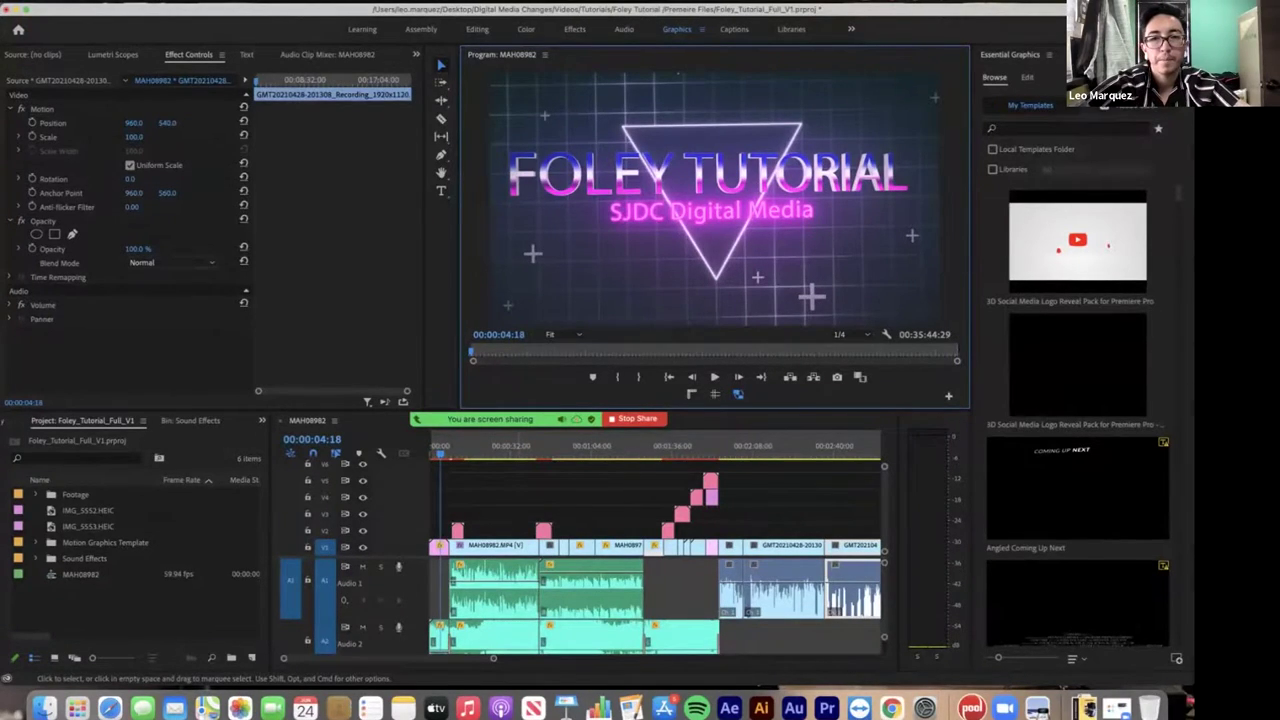
- Play the sequence onward from the Foley Tutorial title through the presenter's introduction, pausing at intervals
key(space)
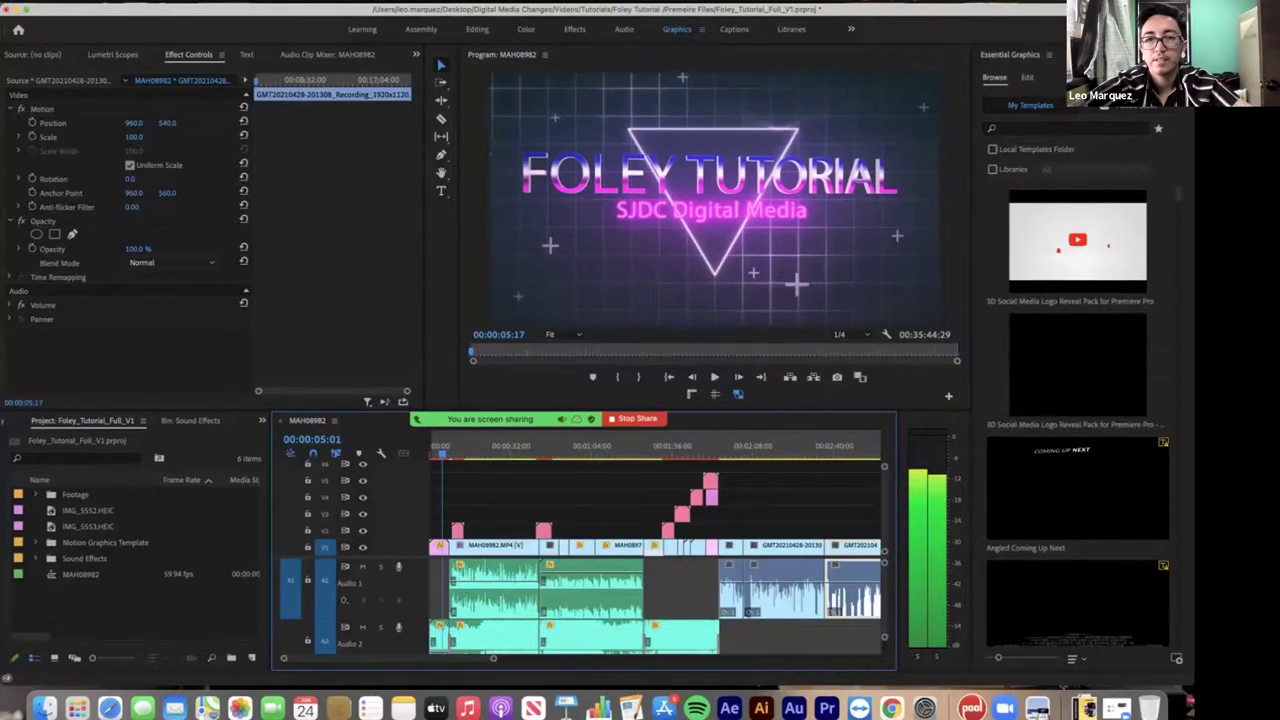
key(space)
key(space)
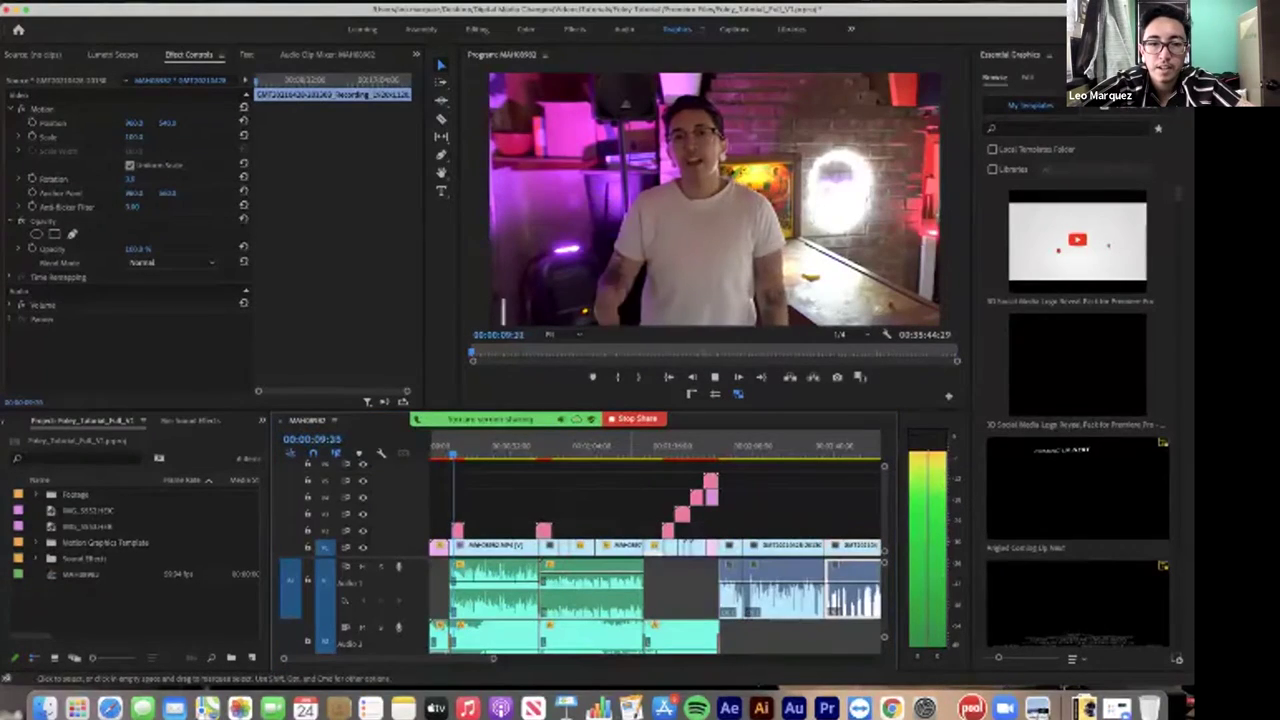
key(space)
key(space)
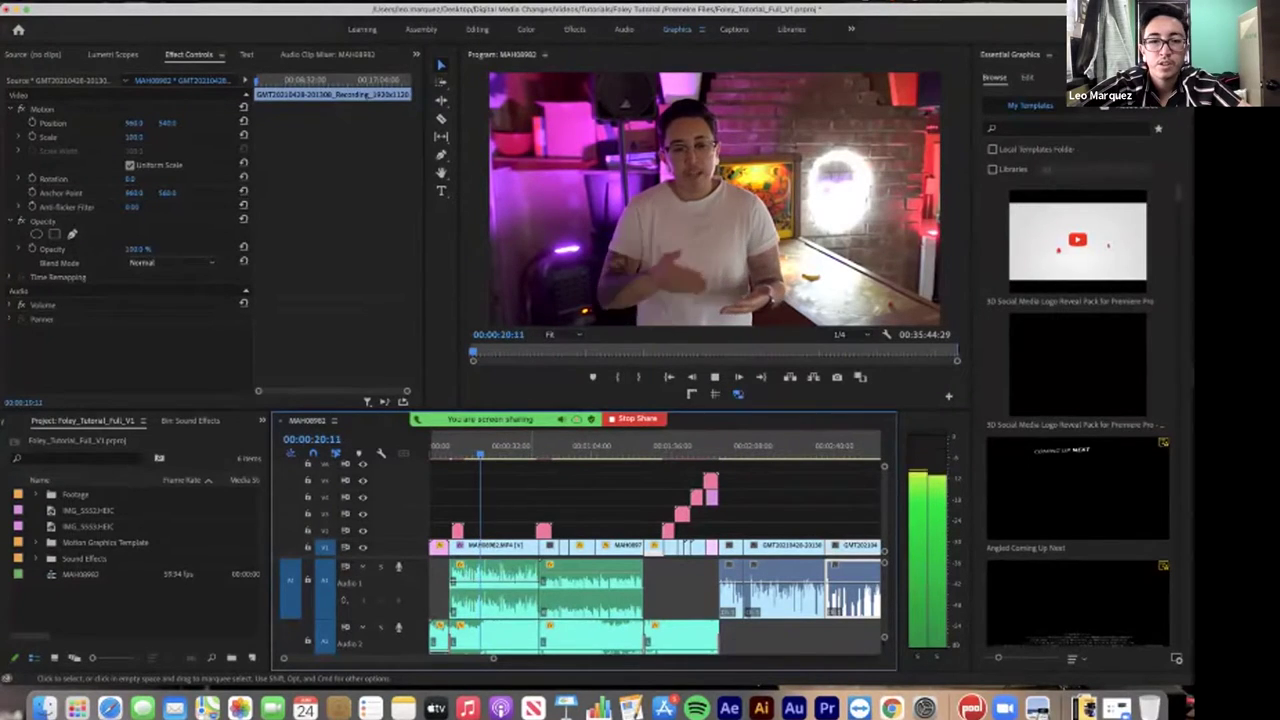
key(space)
- Jump to the storyboard shot at about 00:00:46 and play on through the pen-writing footage into the screen recording
click(532, 446)
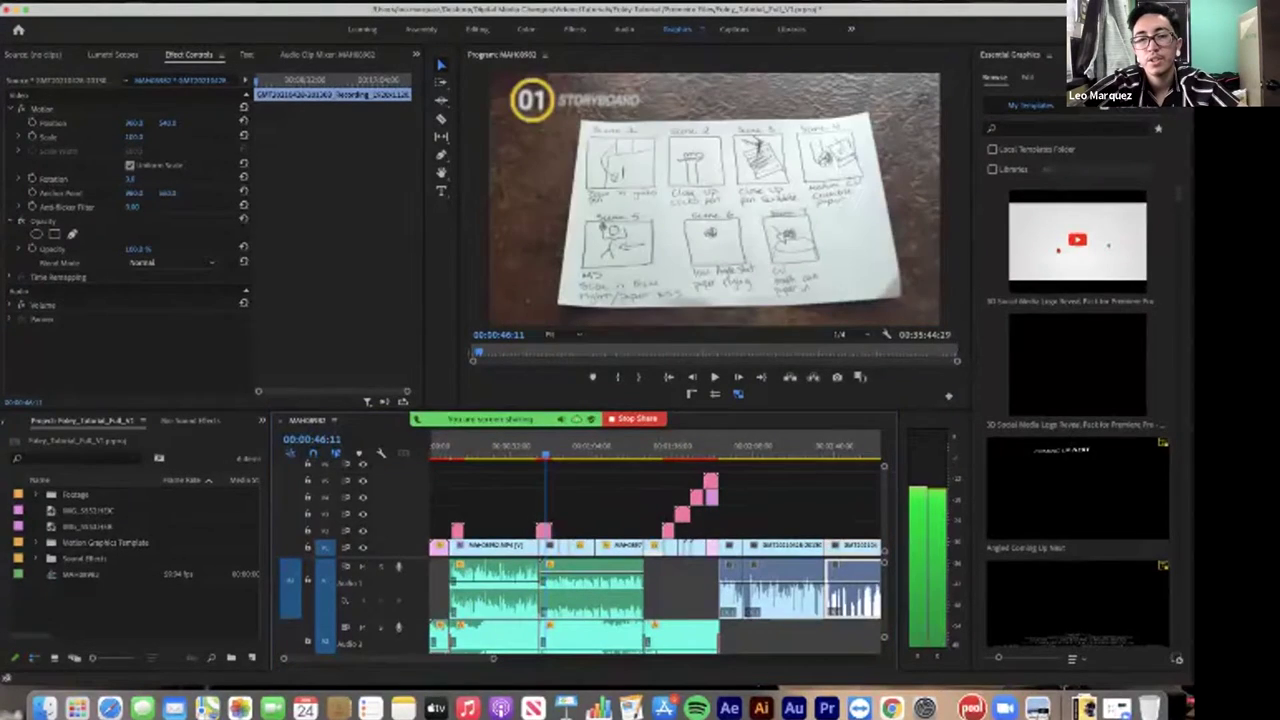
drag(546, 447, 543, 447)
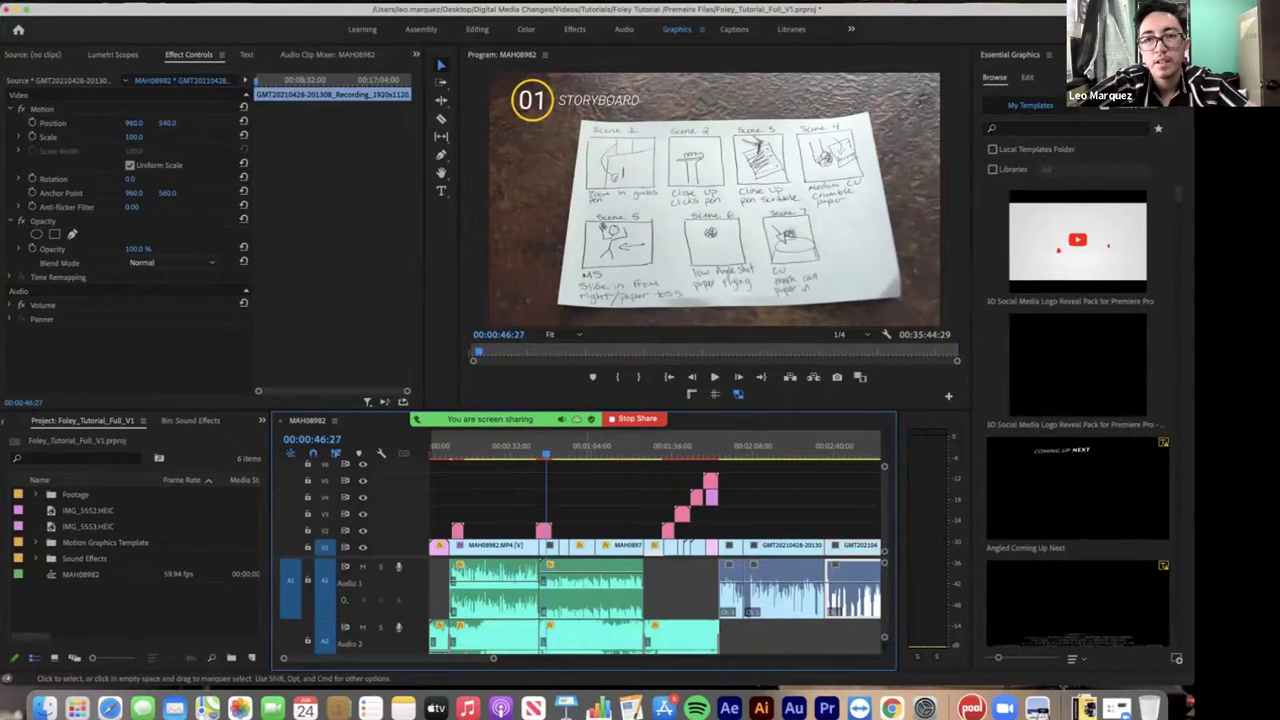
key(space)
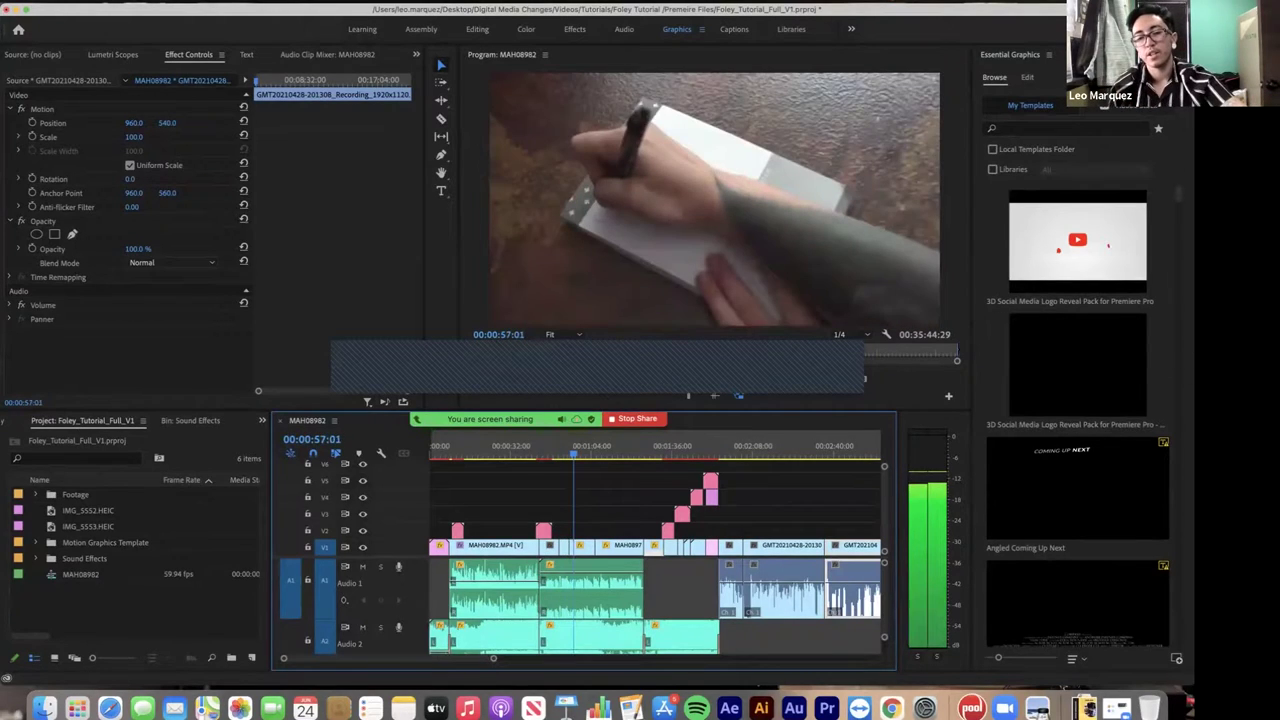
key(space)
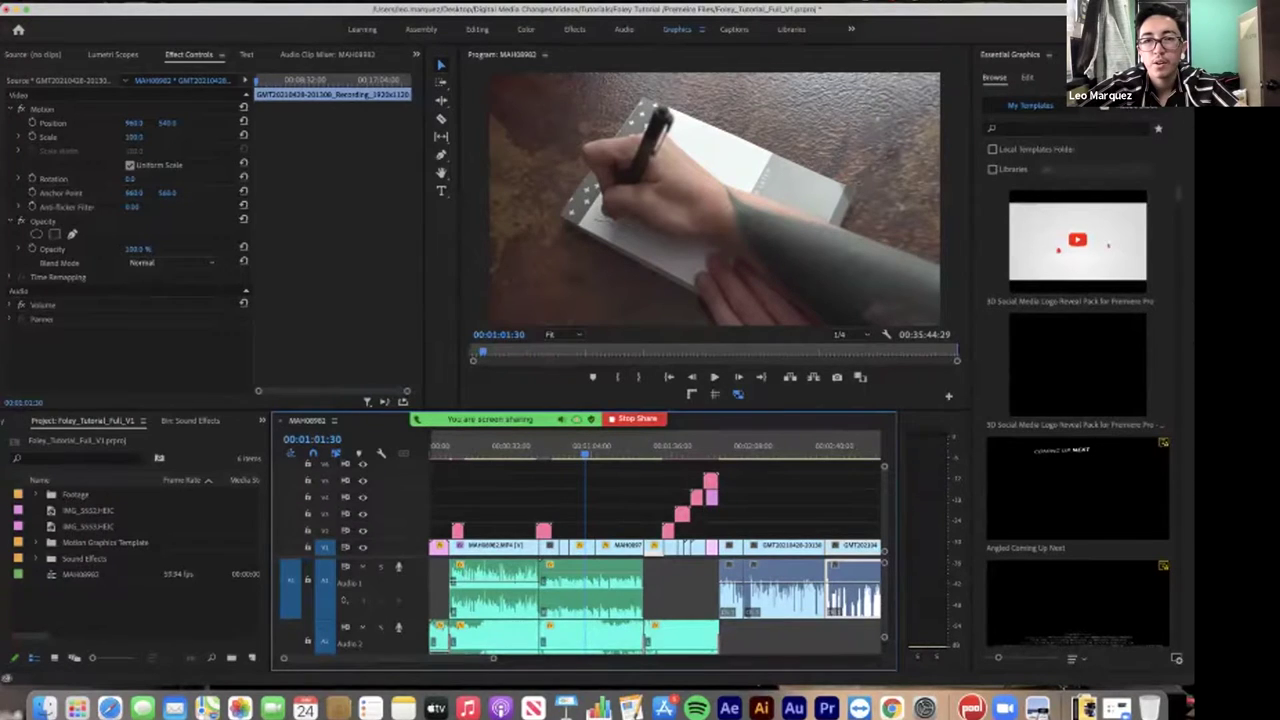
key(space)
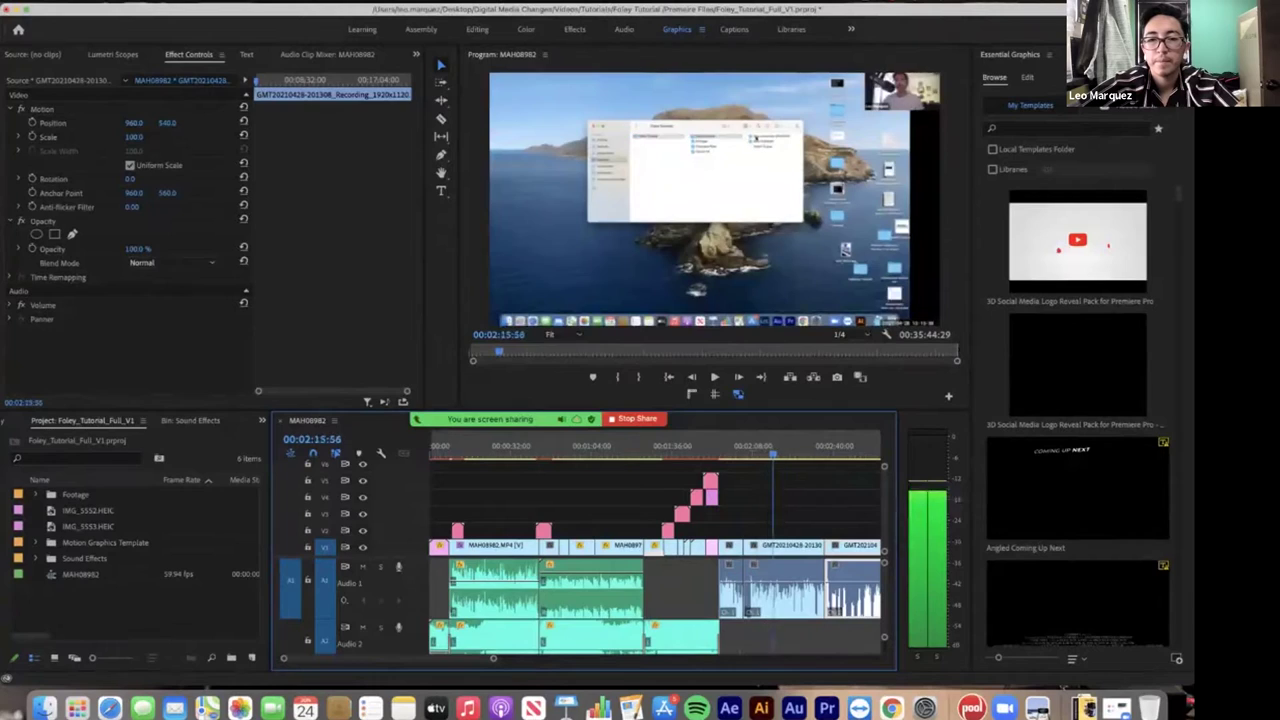
- Scrub the playhead to 00:02:52:21 in the screen recording and bring more of the long recording clip into the timeline
scroll(680, 550, right, 3)
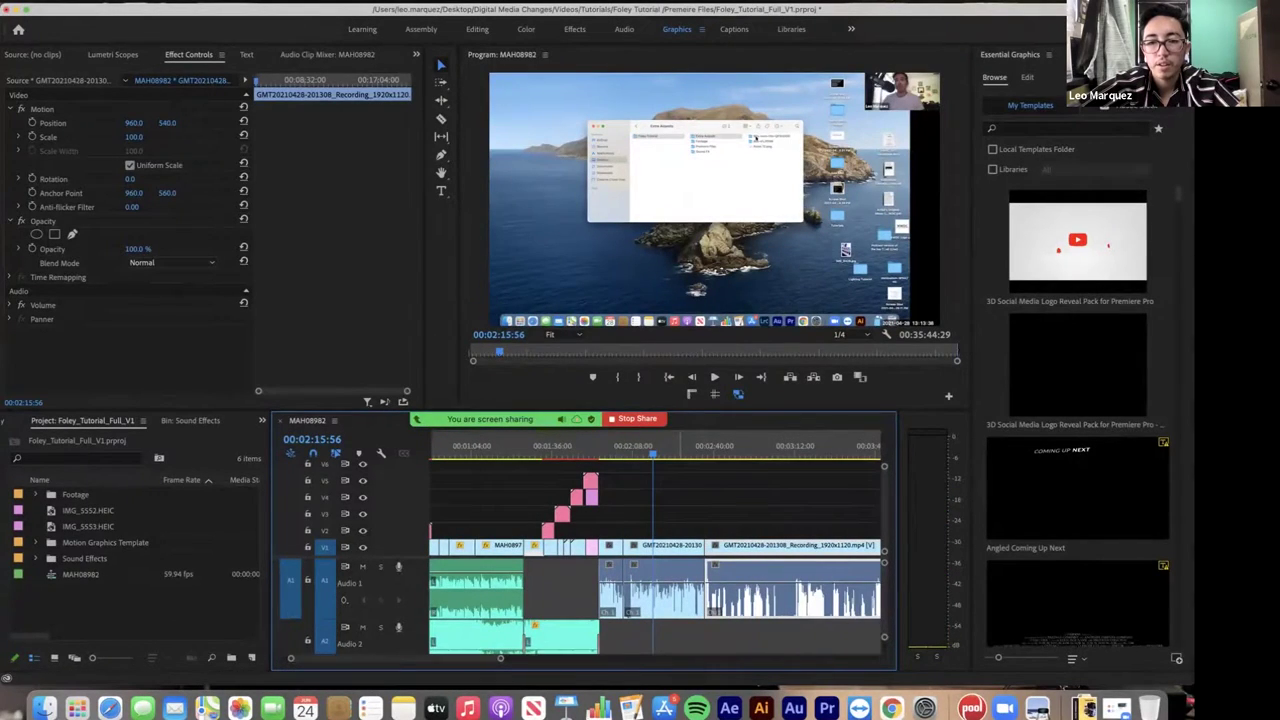
drag(653, 454, 744, 454)
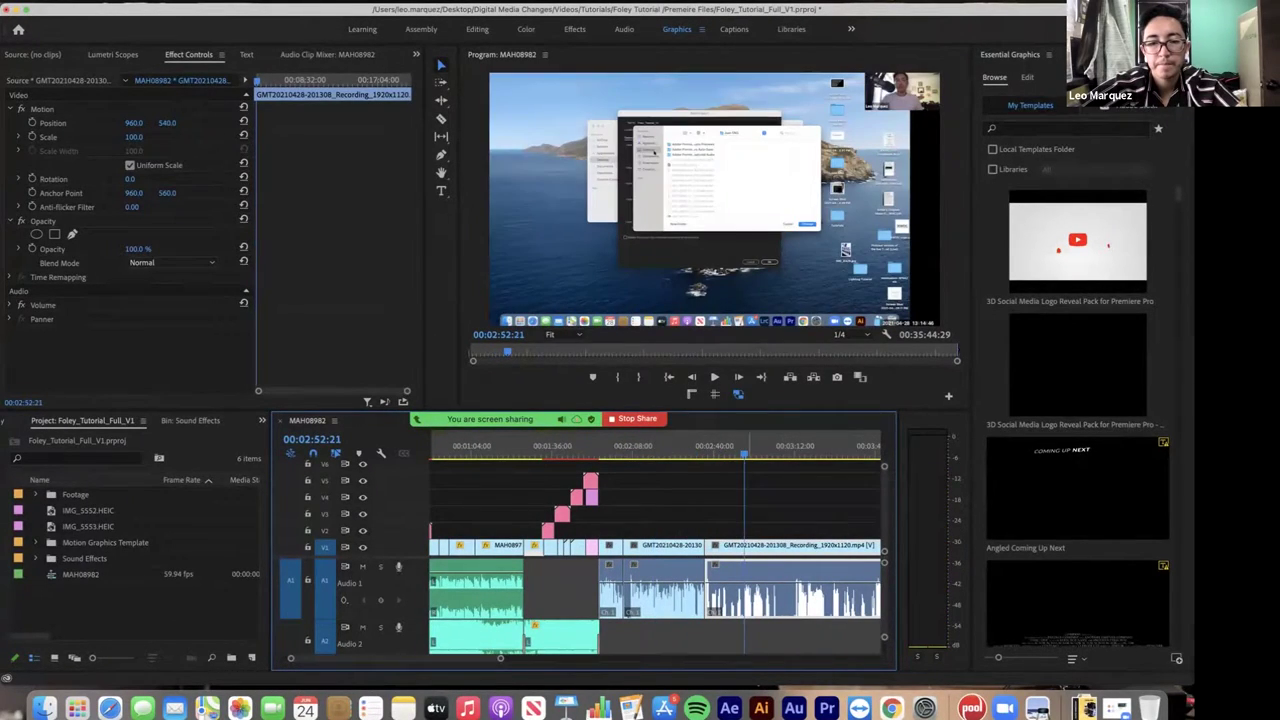
scroll(680, 550, right, 7)
scroll(655, 550, right, 10)
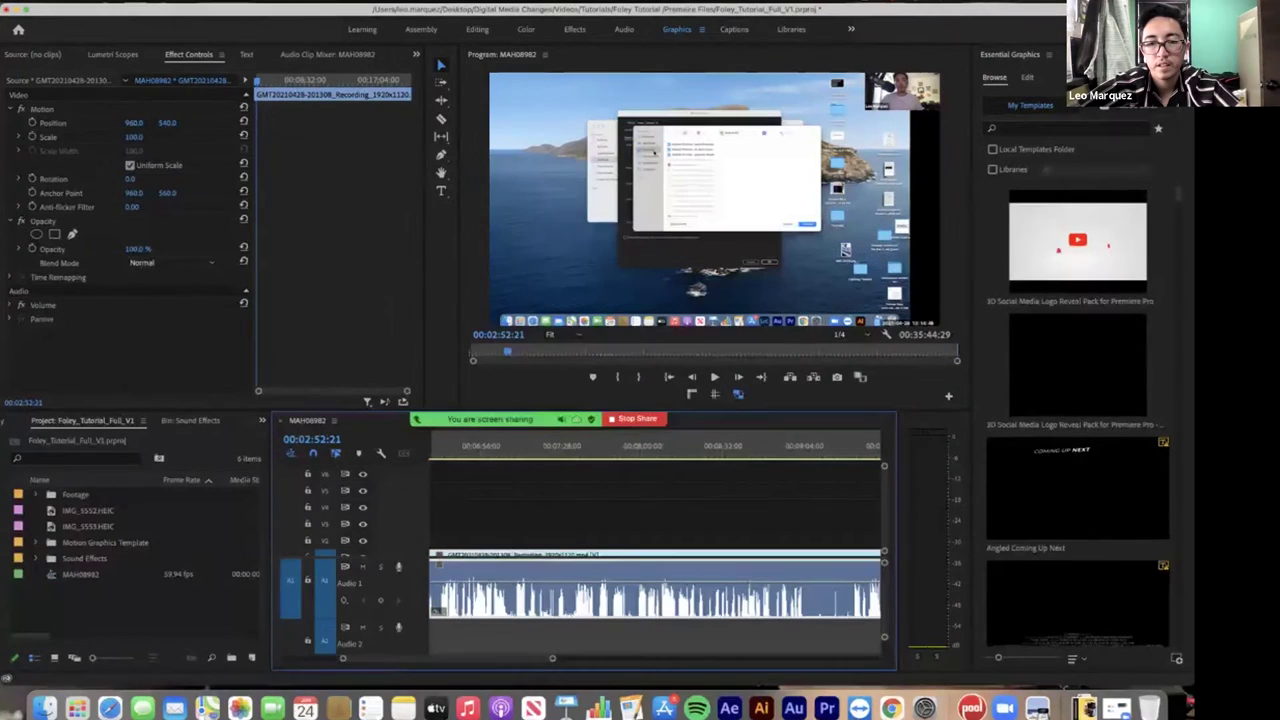
key(minus)
key(minus)
key(minus)
scroll(655, 510, down, 1)
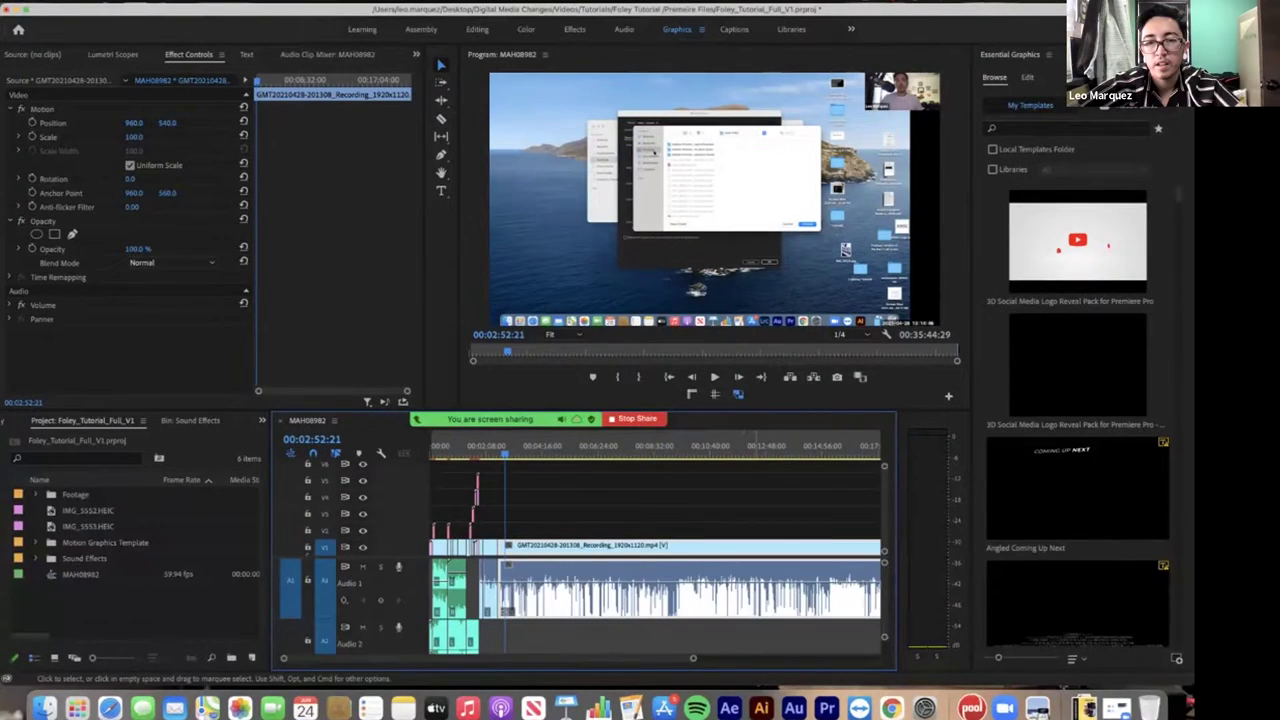
- Scrub through the remaining recording clips to 00:22:14:12 and on to the closing footage at 00:35:34:24
scroll(655, 550, right, 6)
scroll(655, 550, right, 1)
drag(725, 454, 774, 454)
scroll(655, 550, right, 3)
scroll(655, 550, right, 4)
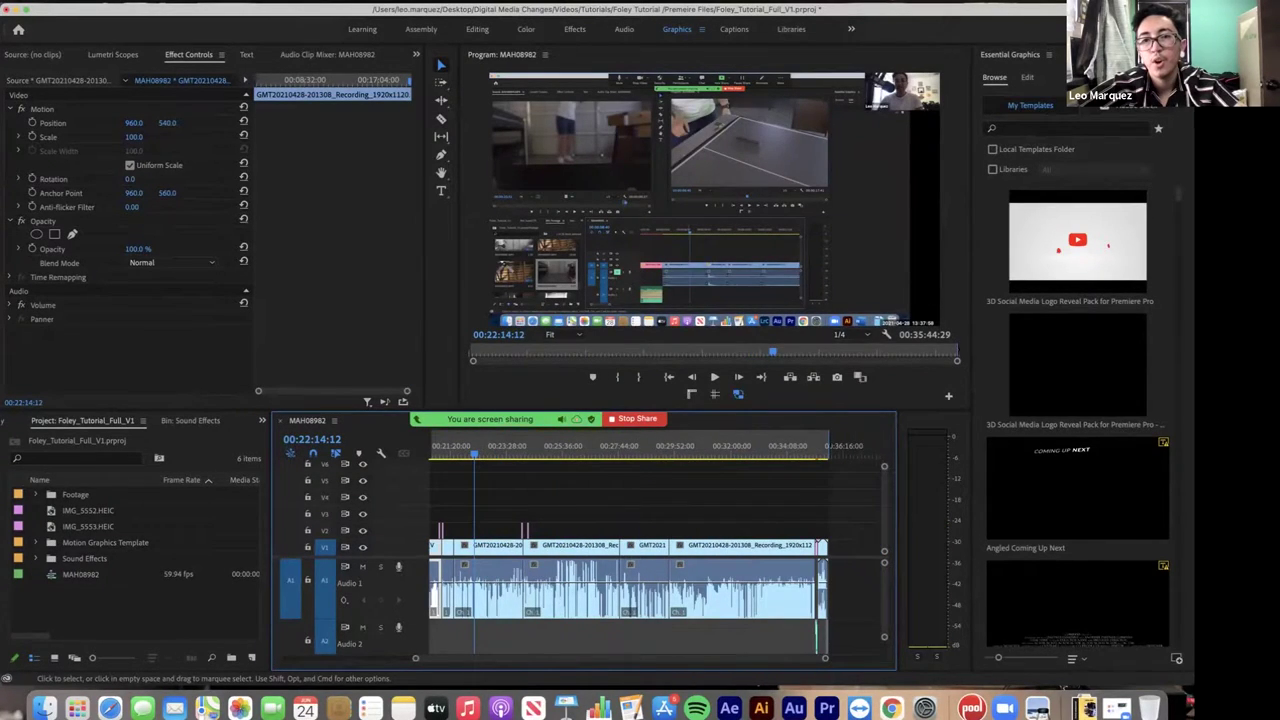
drag(822, 452, 824, 452)
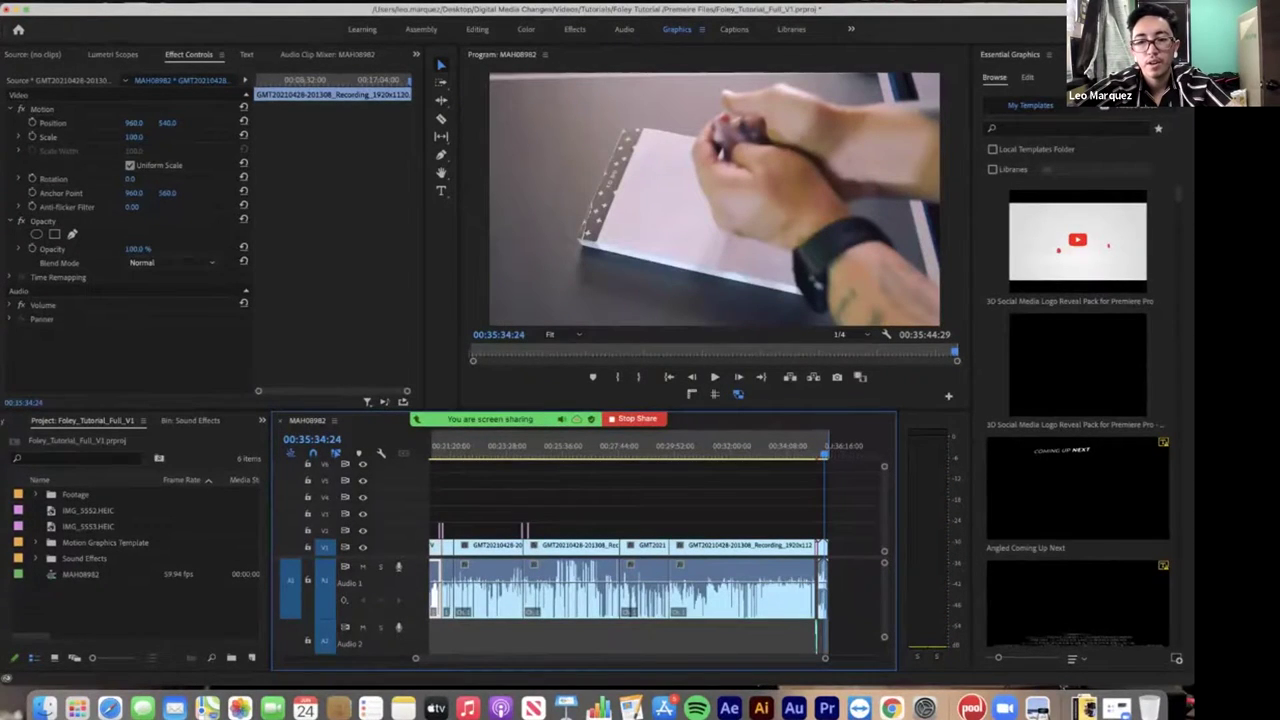
- Examine the end of the sequence up close and play the closing title and the FoleyProject_example clip
key(Up)
scroll(640, 550, right, 4)
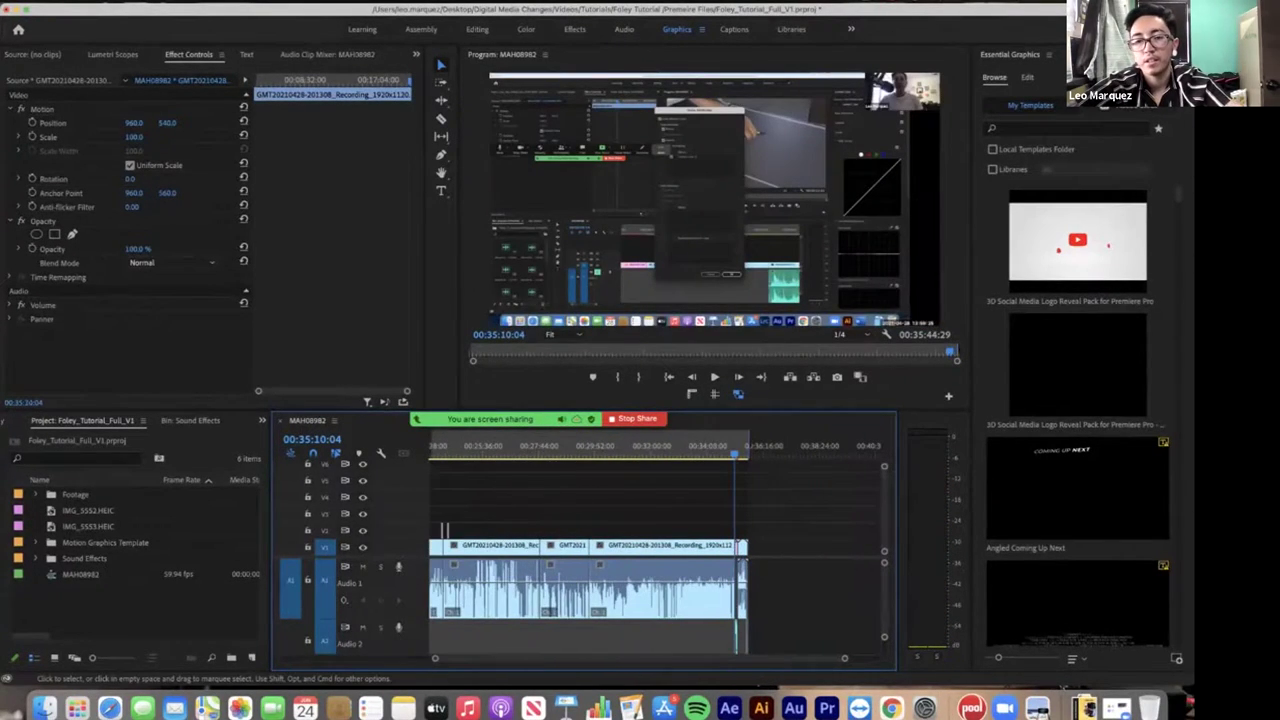
key(equal)
key(equal)
key(equal)
key(equal)
key(equal)
scroll(640, 590, right, 3)
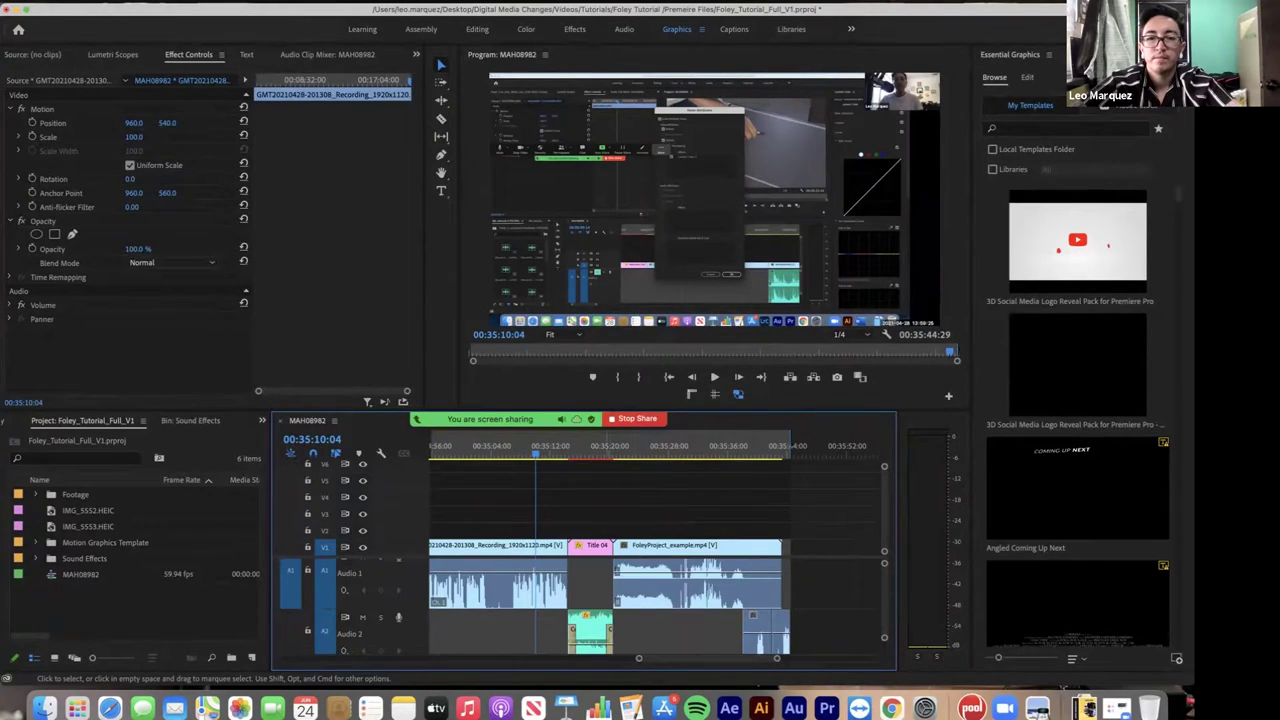
key(Down)
key(space)
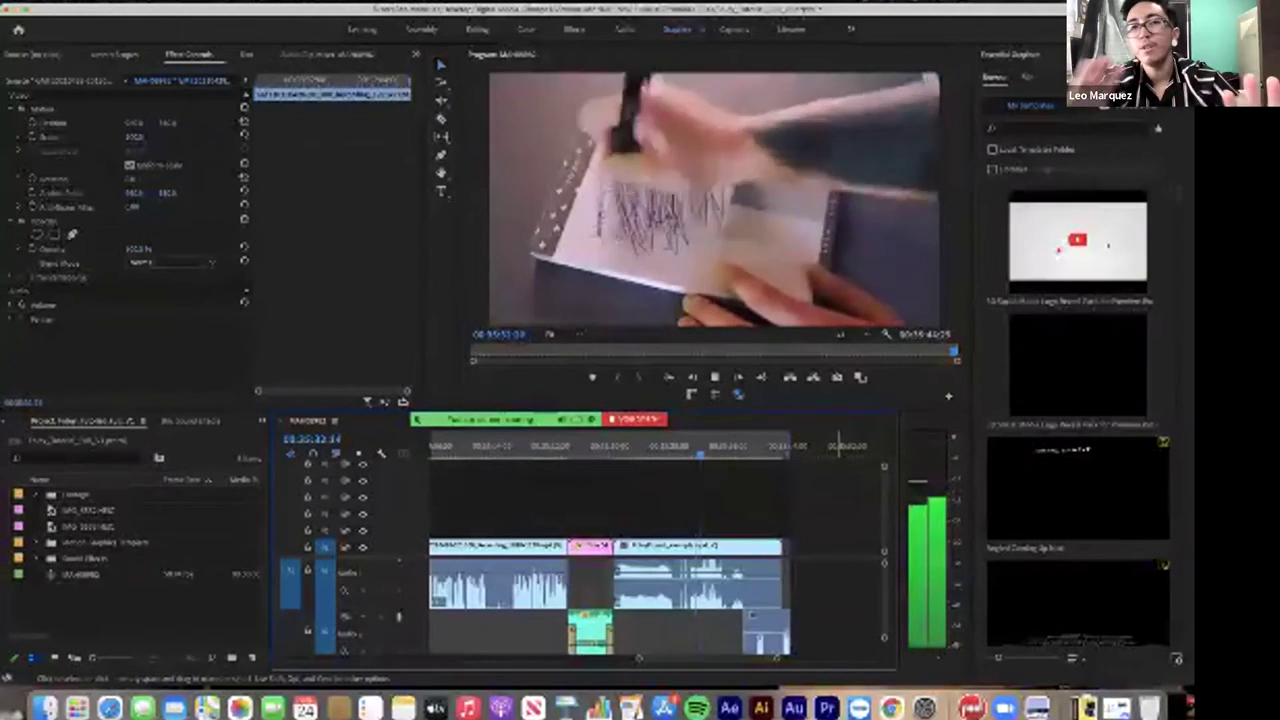
key(space)
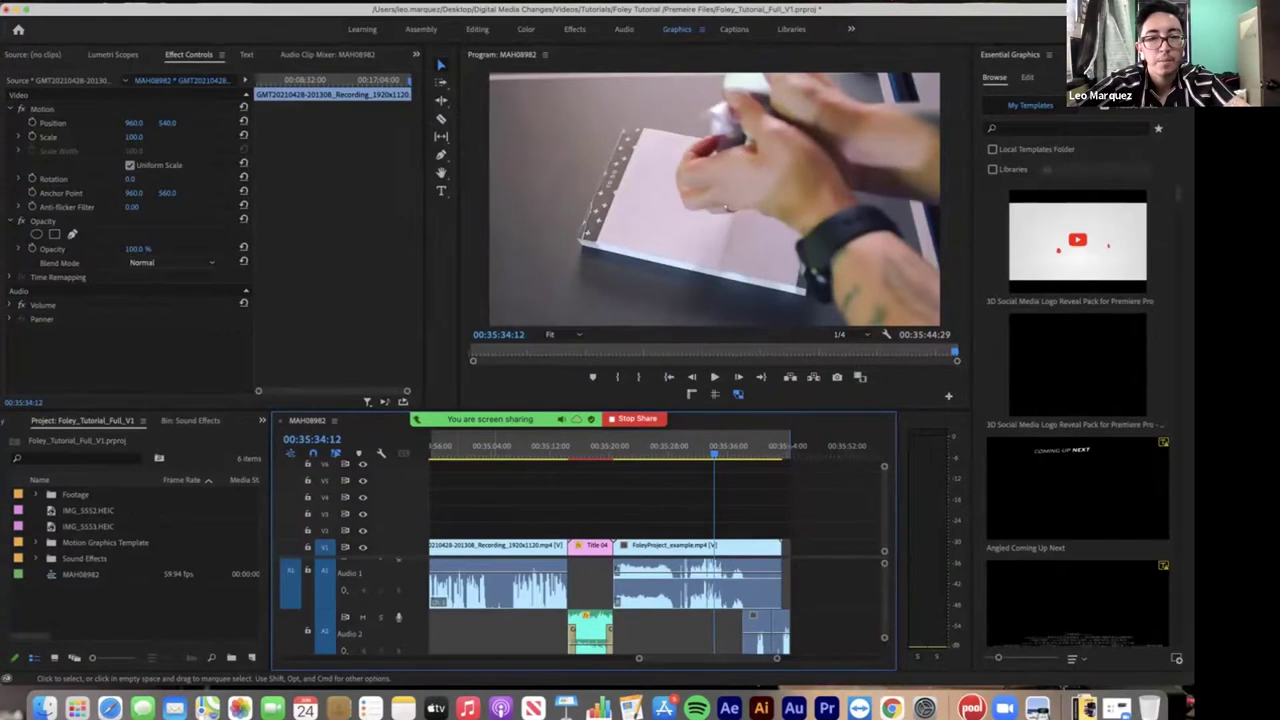
- Save the current project and open Foley_Tutorial_V1.prproj from the Premeire Files folder
key(super+s)
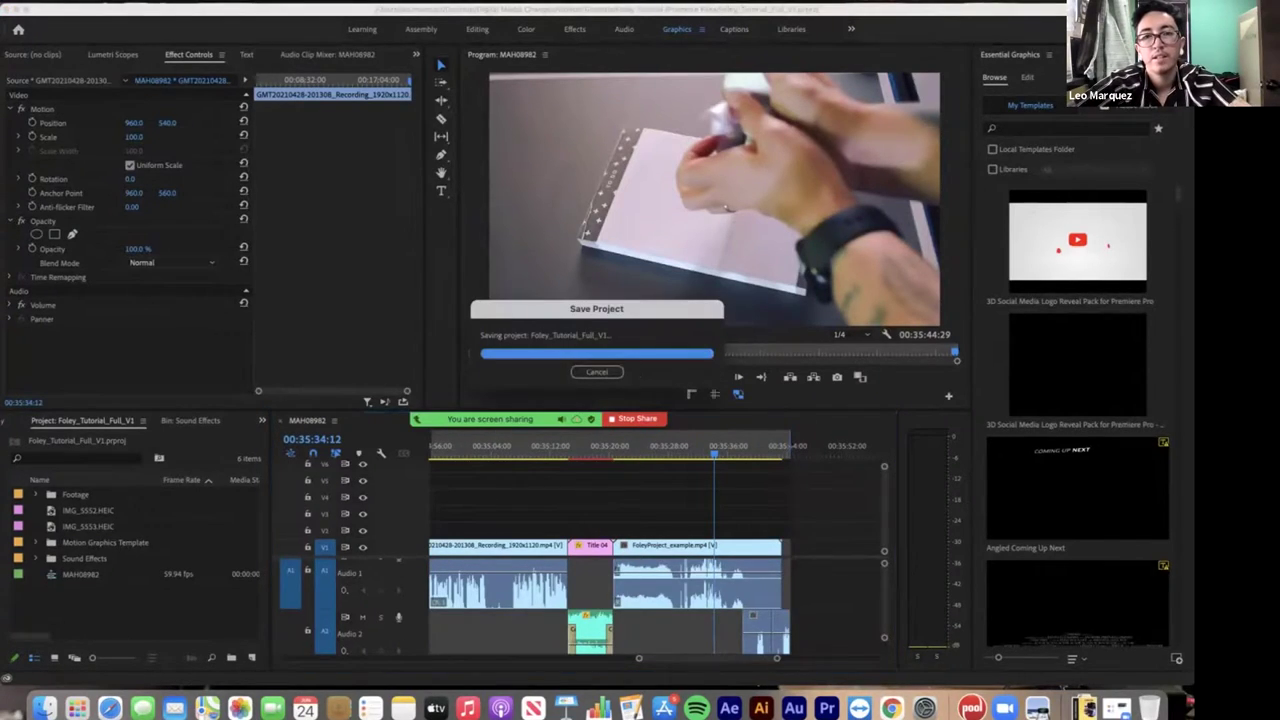
click(44, 706)
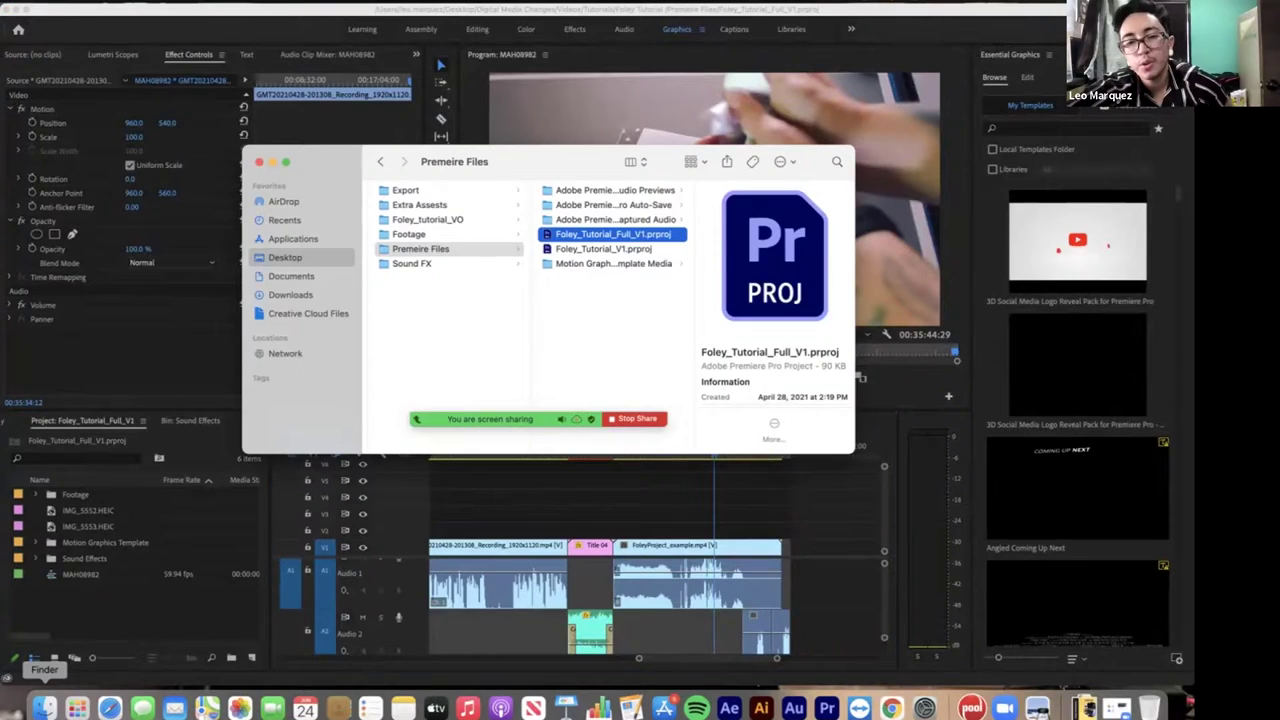
double_click(610, 247)
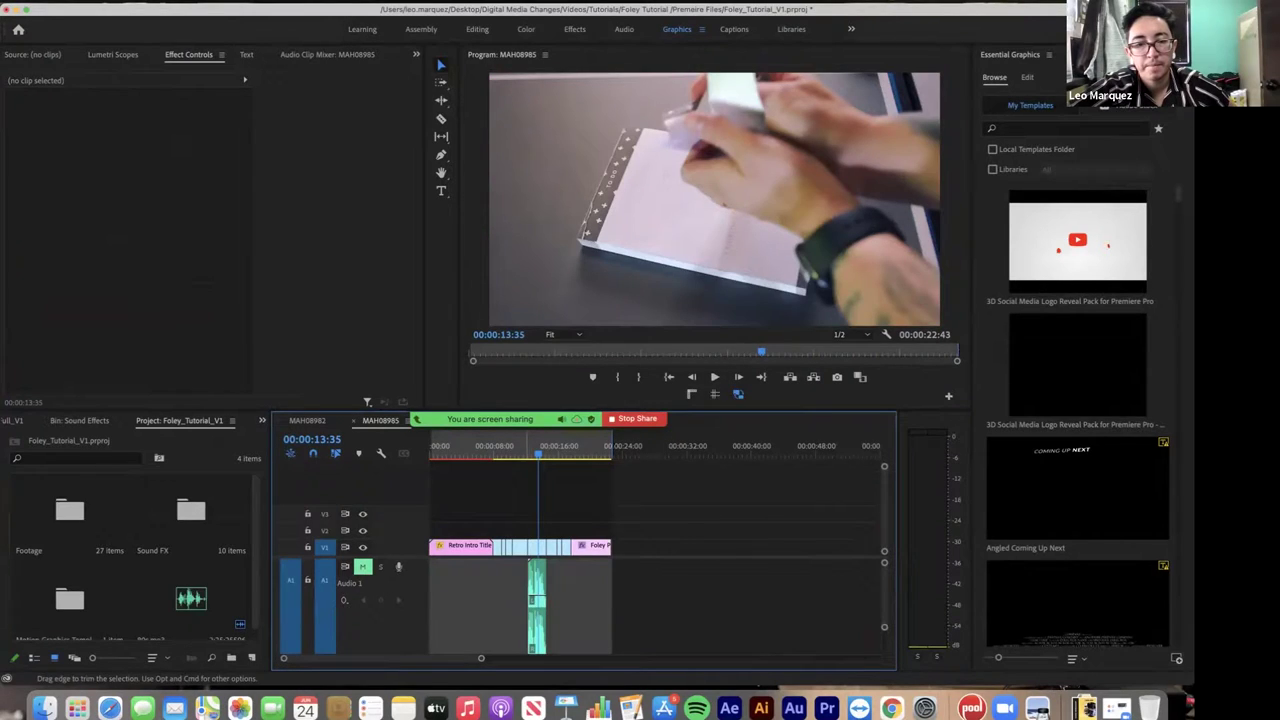
- Adjust the timeline scale and audio track heights of the MAH08985 sequence to examine its video and sound effect clips
drag(481, 658, 430, 658)
key(minus)
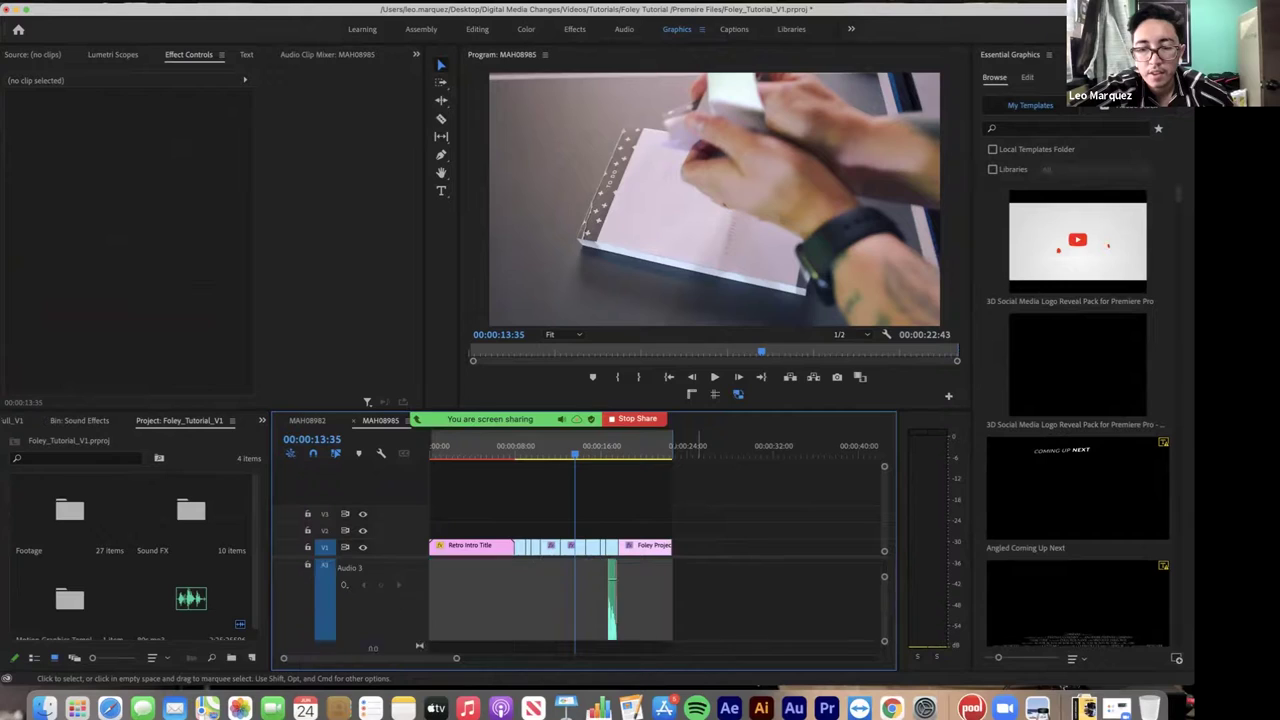
scroll(600, 608, down, 3)
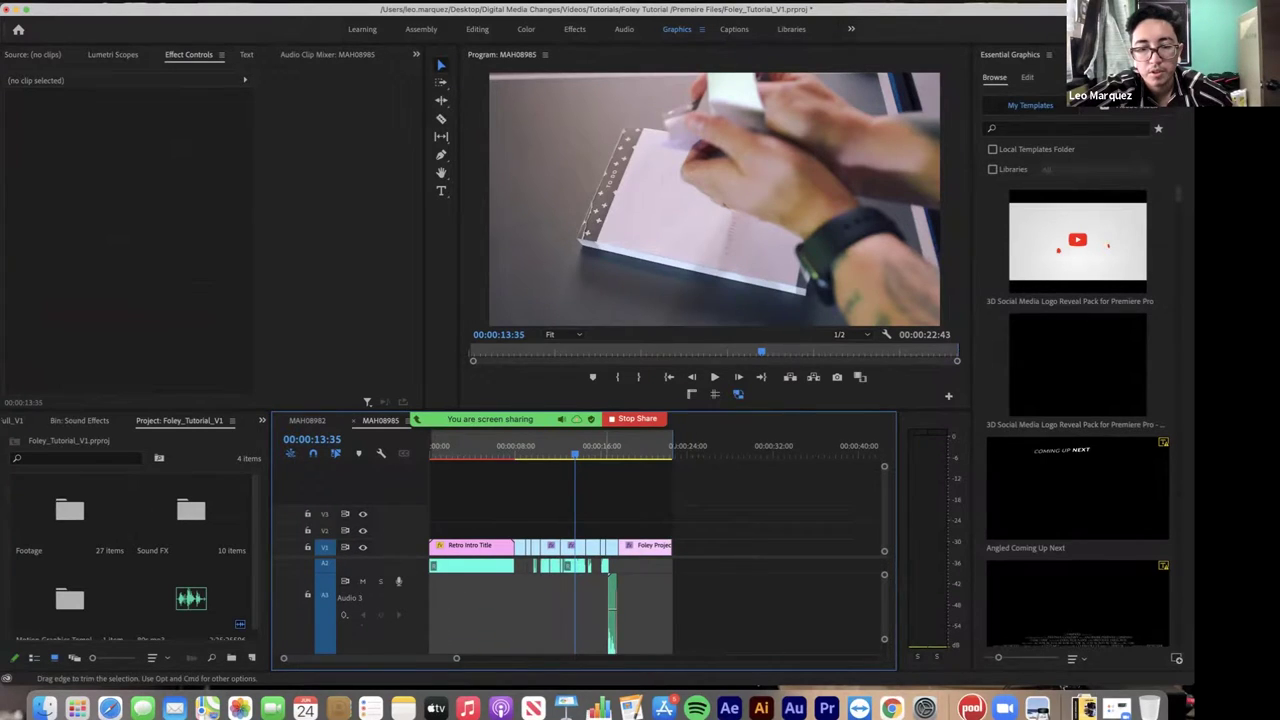
drag(884, 575, 884, 563)
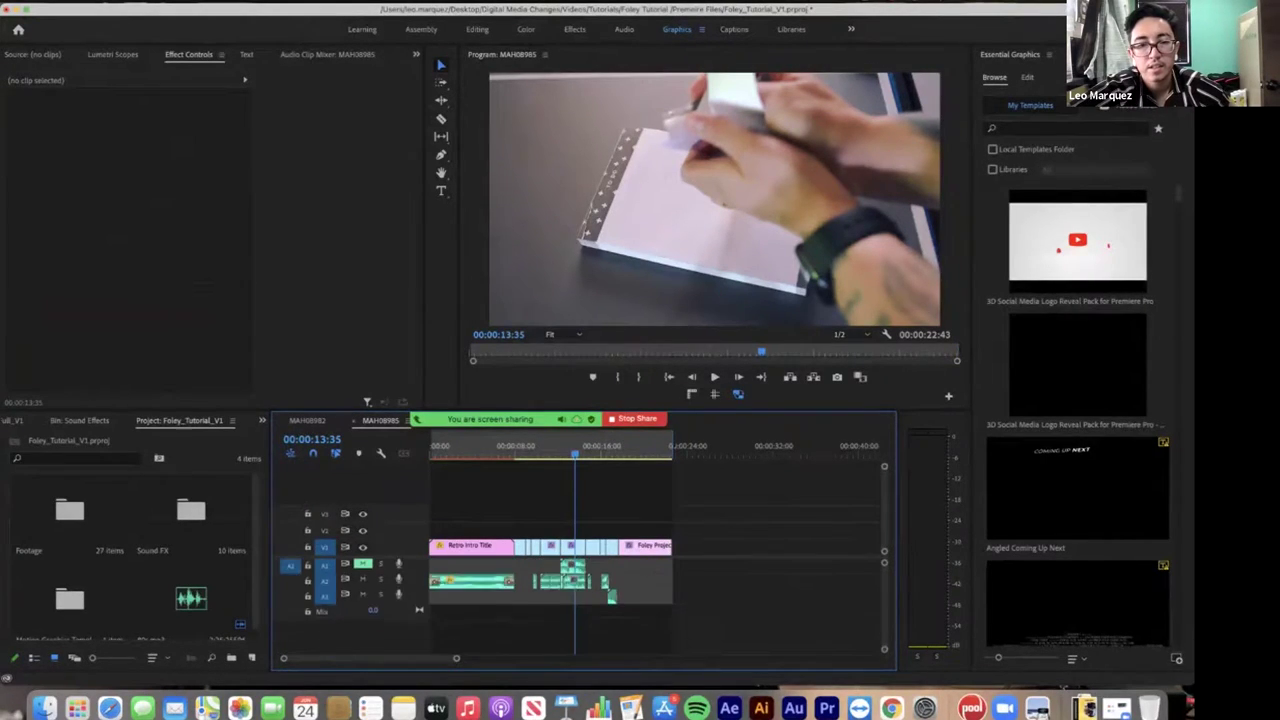
drag(884, 649, 884, 643)
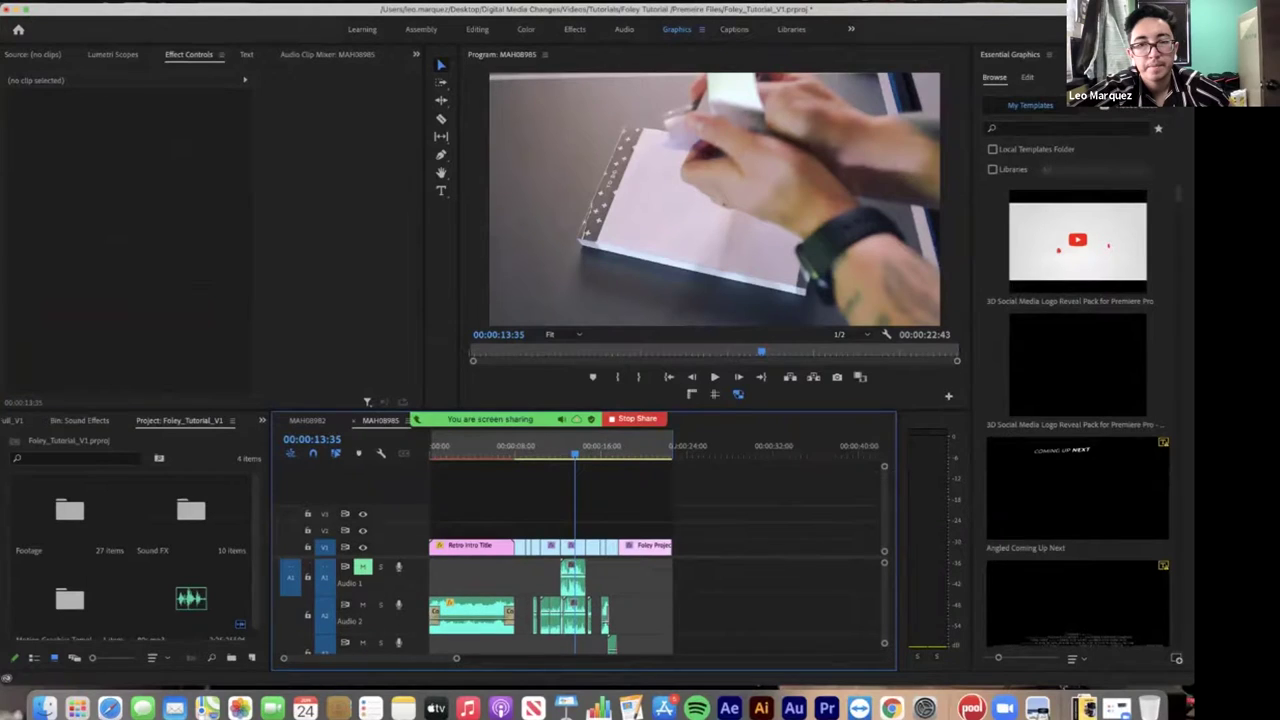
- Move the playhead to 00:00:05:35 and select the Retro Intro Title clip to show its text properties
drag(537, 452, 489, 453)
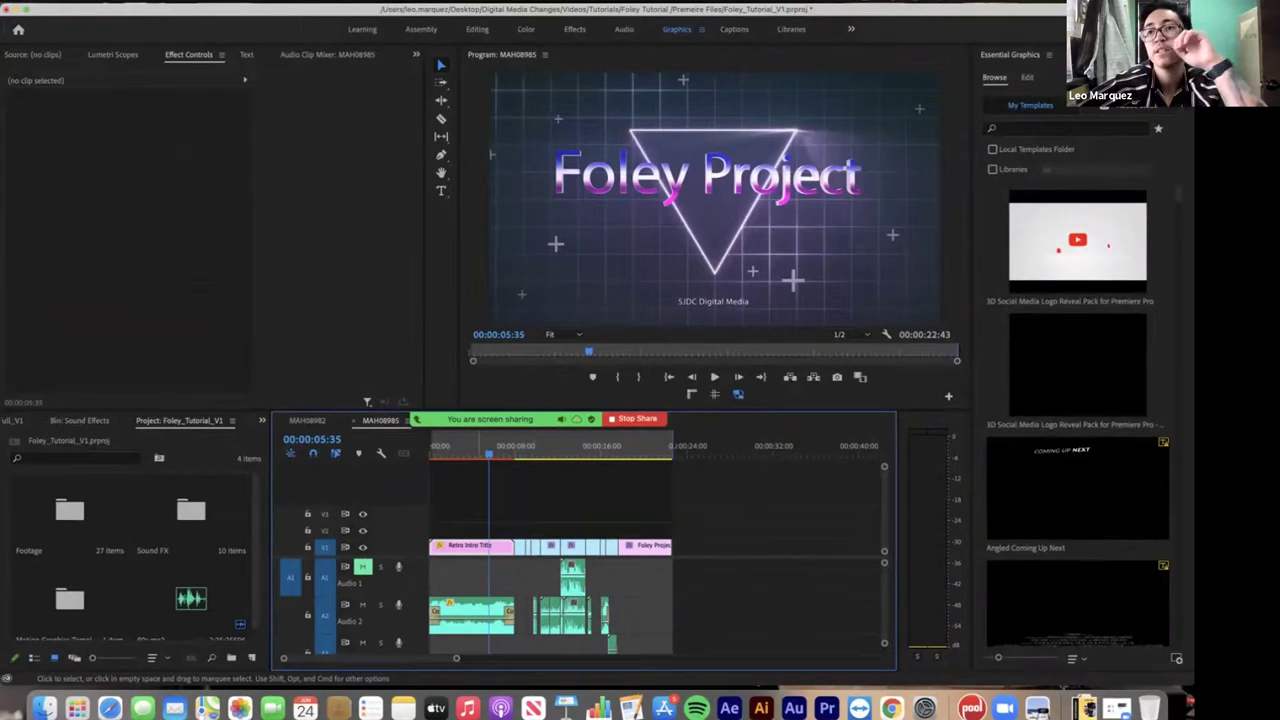
click(472, 546)
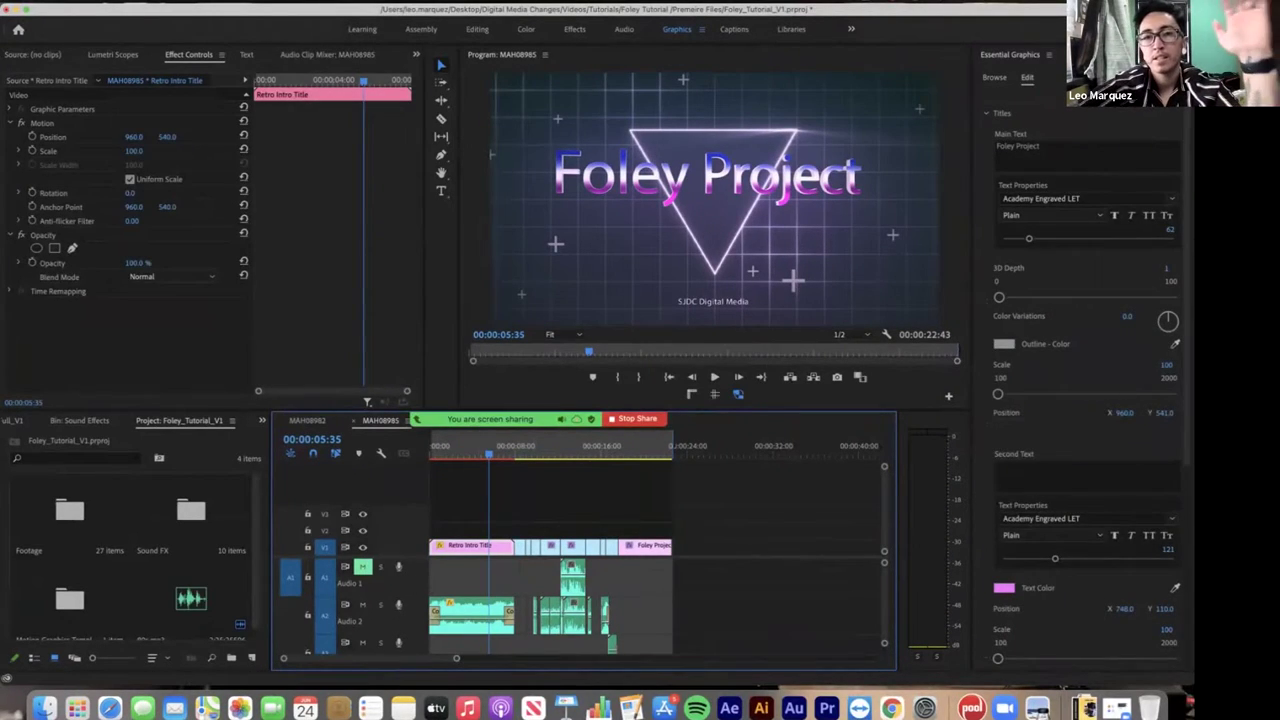
- Browse the installed motion graphics templates from the social media reveals through the gaming and Scene templates
click(994, 77)
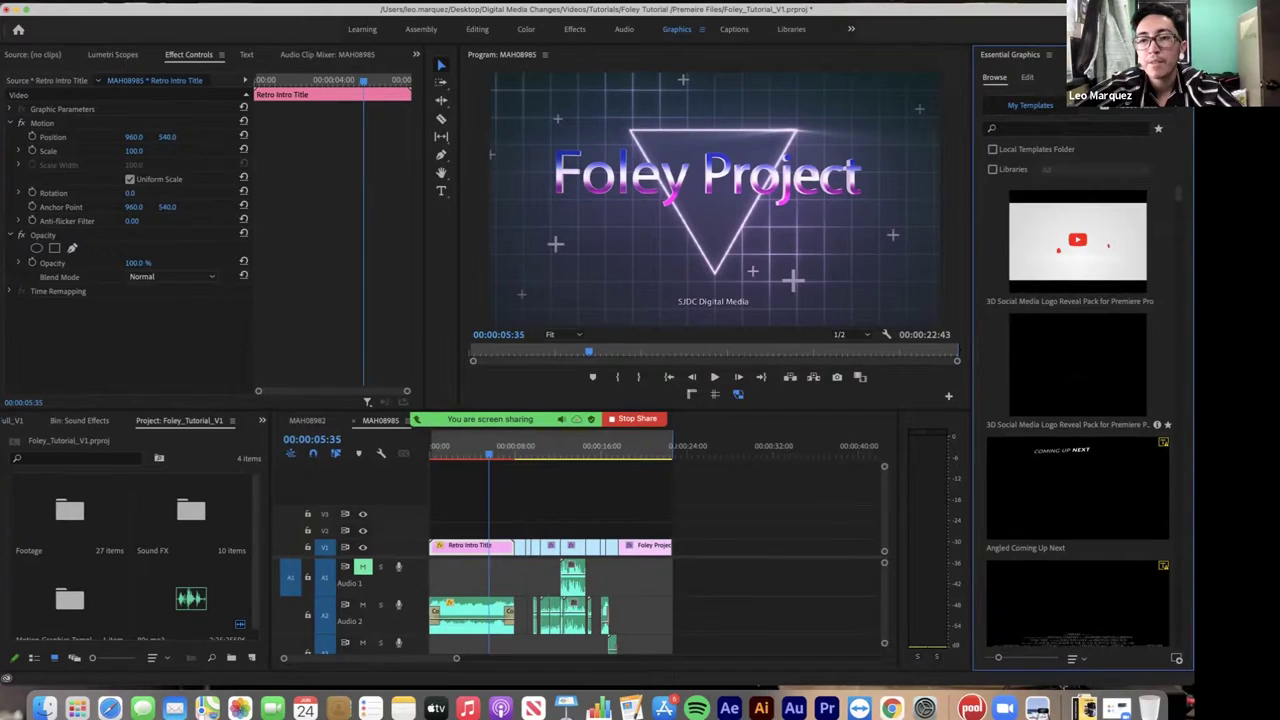
scroll(1077, 420, down, 5)
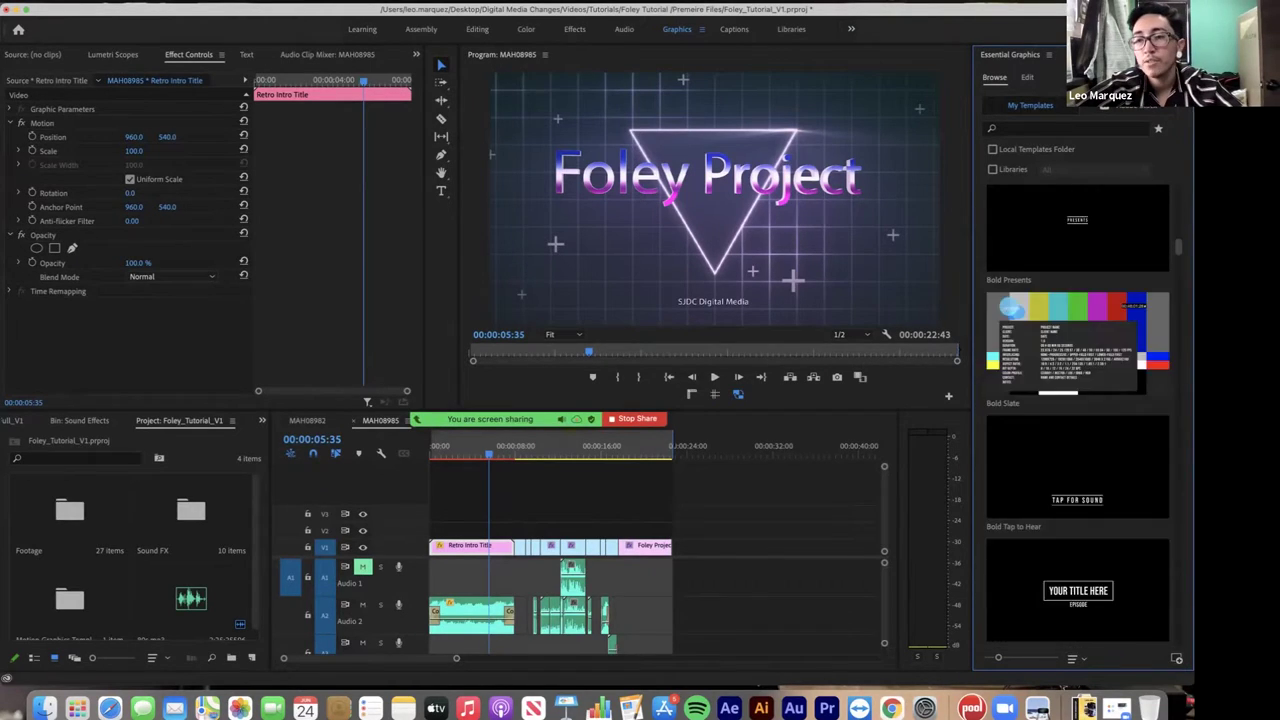
scroll(1077, 430, down, 10)
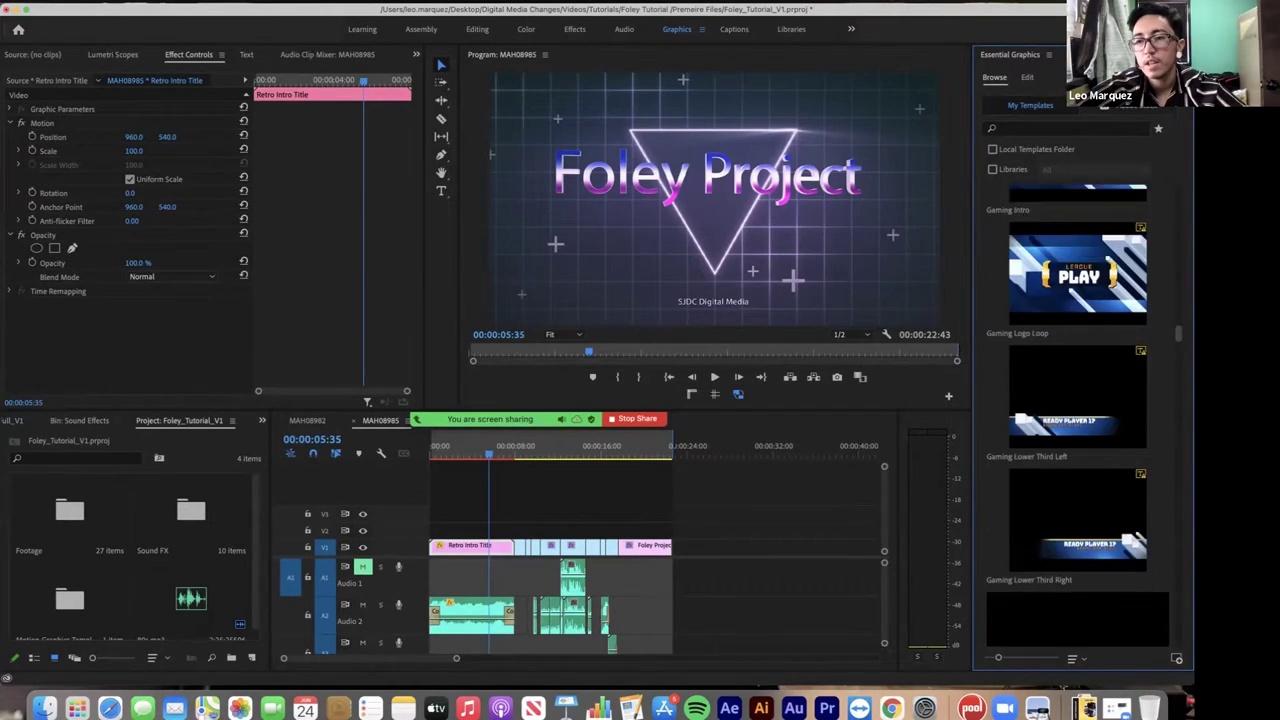
scroll(1077, 420, down, 1)
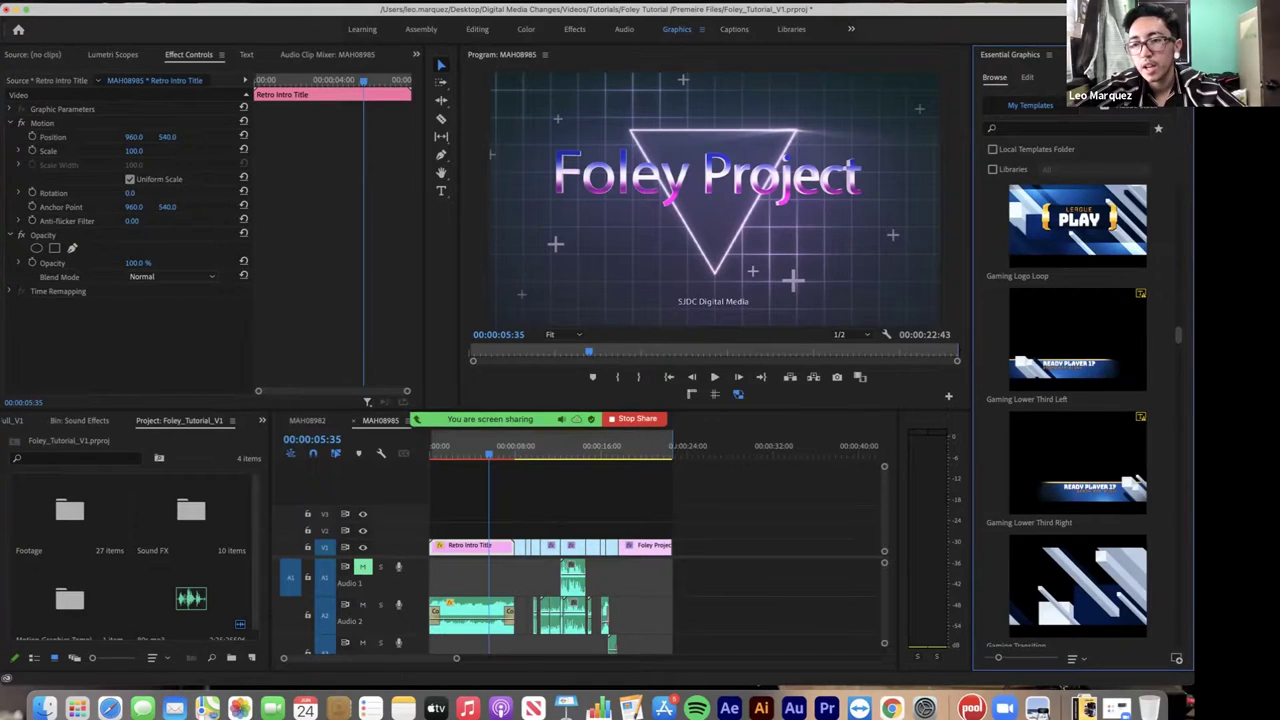
scroll(1077, 420, down, 8)
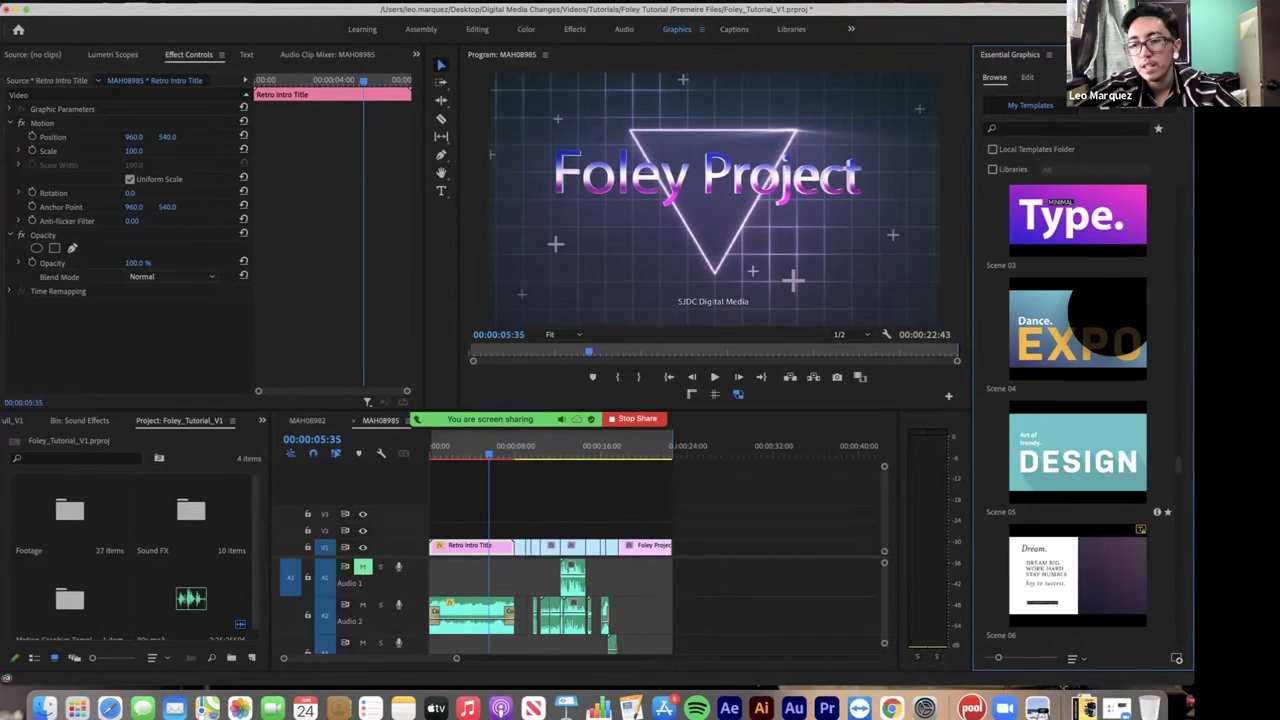
scroll(1077, 450, down, 8)
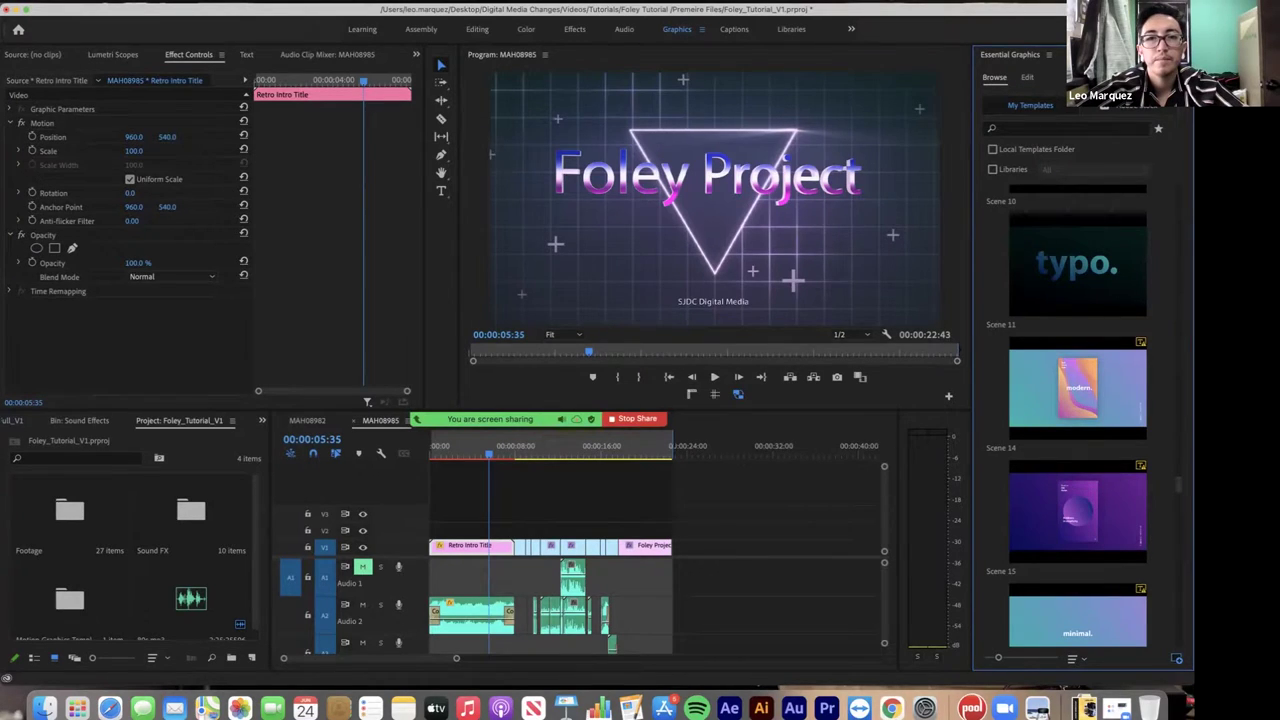
- Start installing a motion graphics template and look through the Parallax Slideshow, Live 411 and InLaKech_May folders for template files
click(1177, 658)
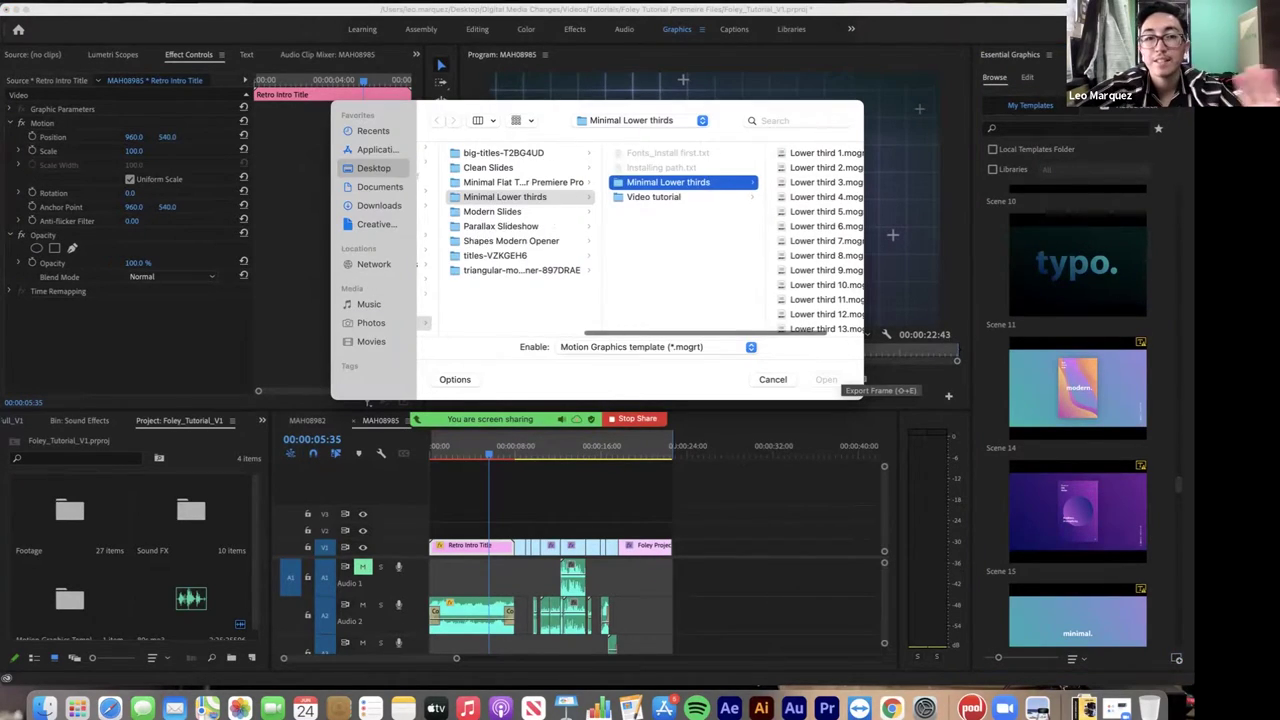
click(502, 212)
click(514, 226)
scroll(640, 240, left, 3)
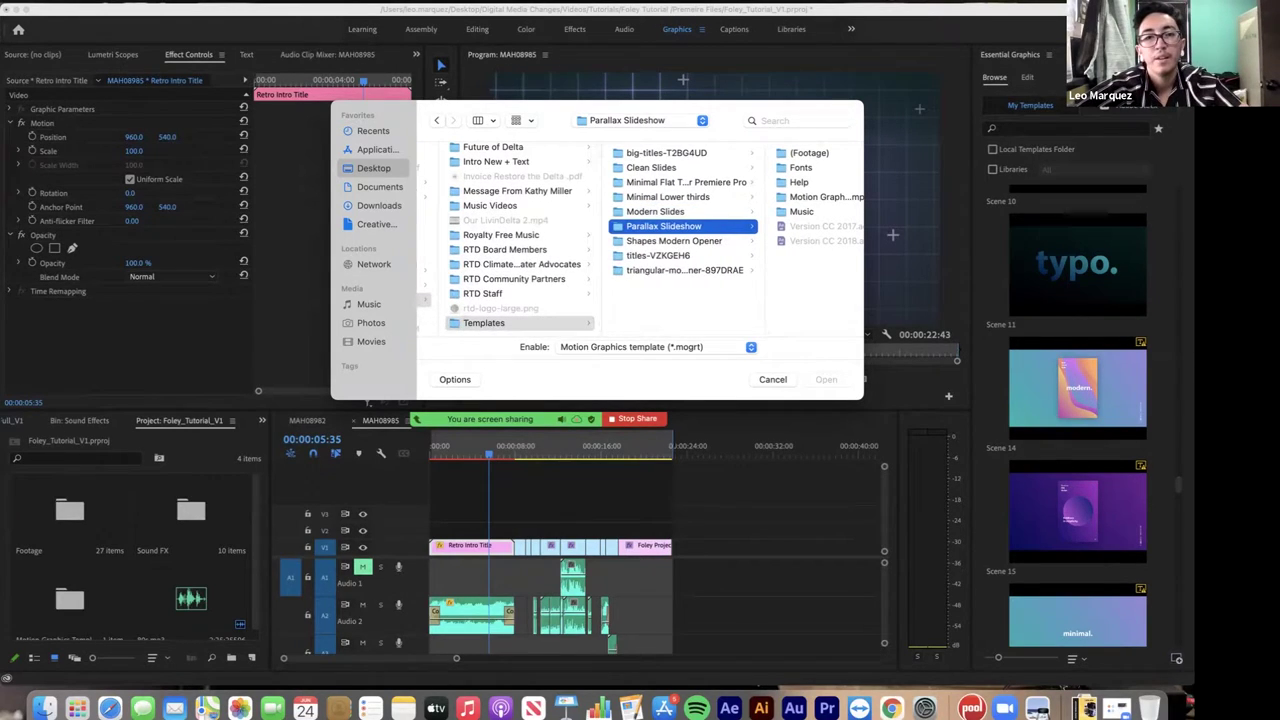
scroll(640, 239, left, 3)
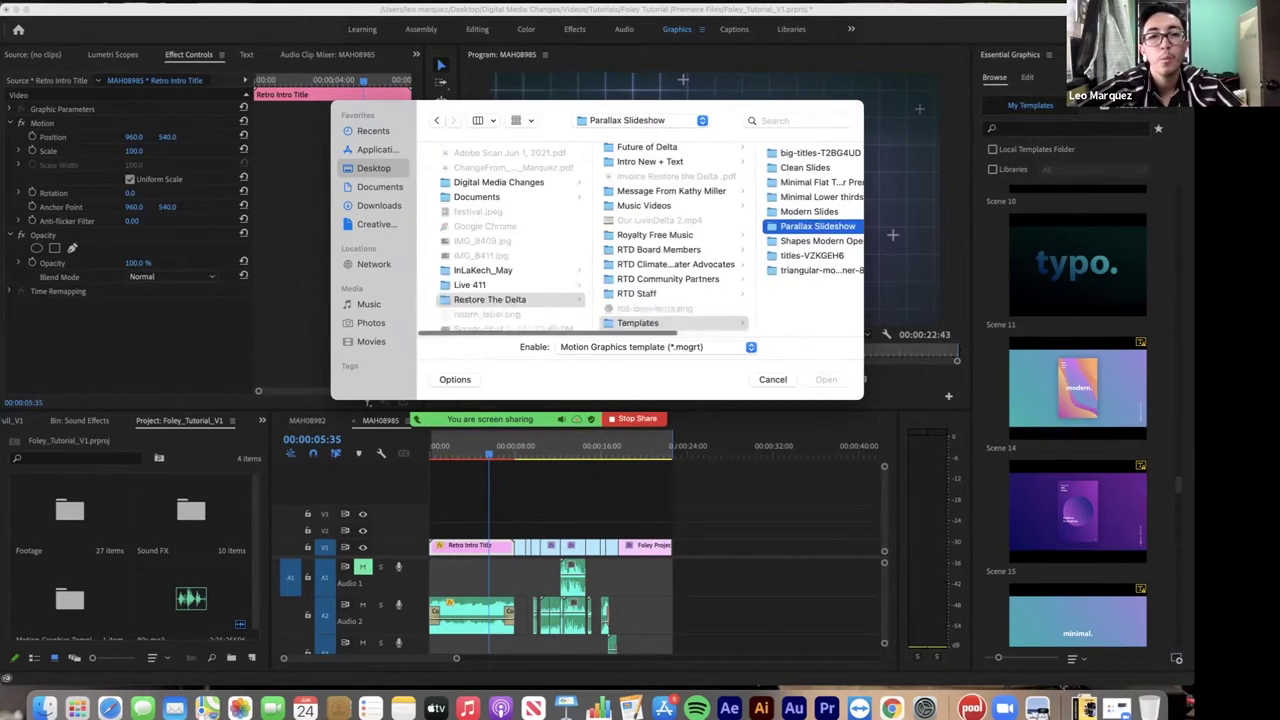
click(458, 285)
click(470, 270)
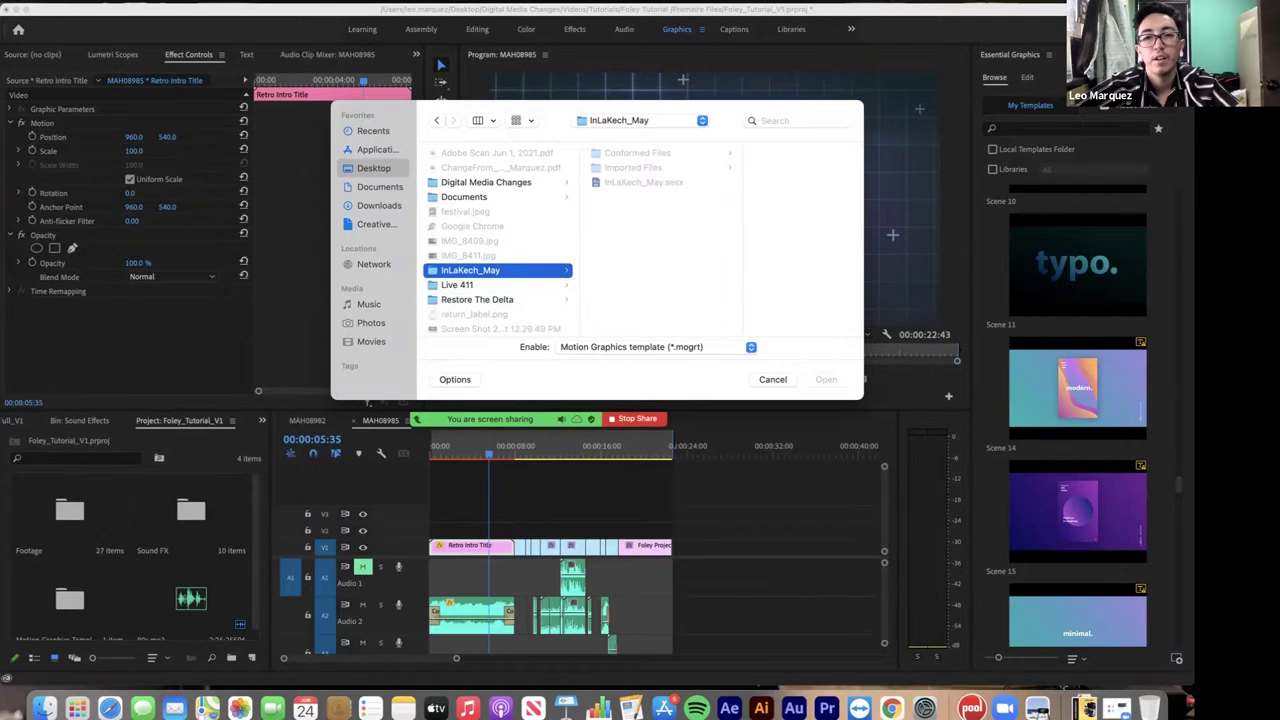
- Locate the retro summer party opener .mogrt under Digital Media Changes, Promo Videos, Extra Assests, MGRTS, and cancel the import
key(Up)
key(Up)
scroll(640, 270, down, 1)
click(632, 282)
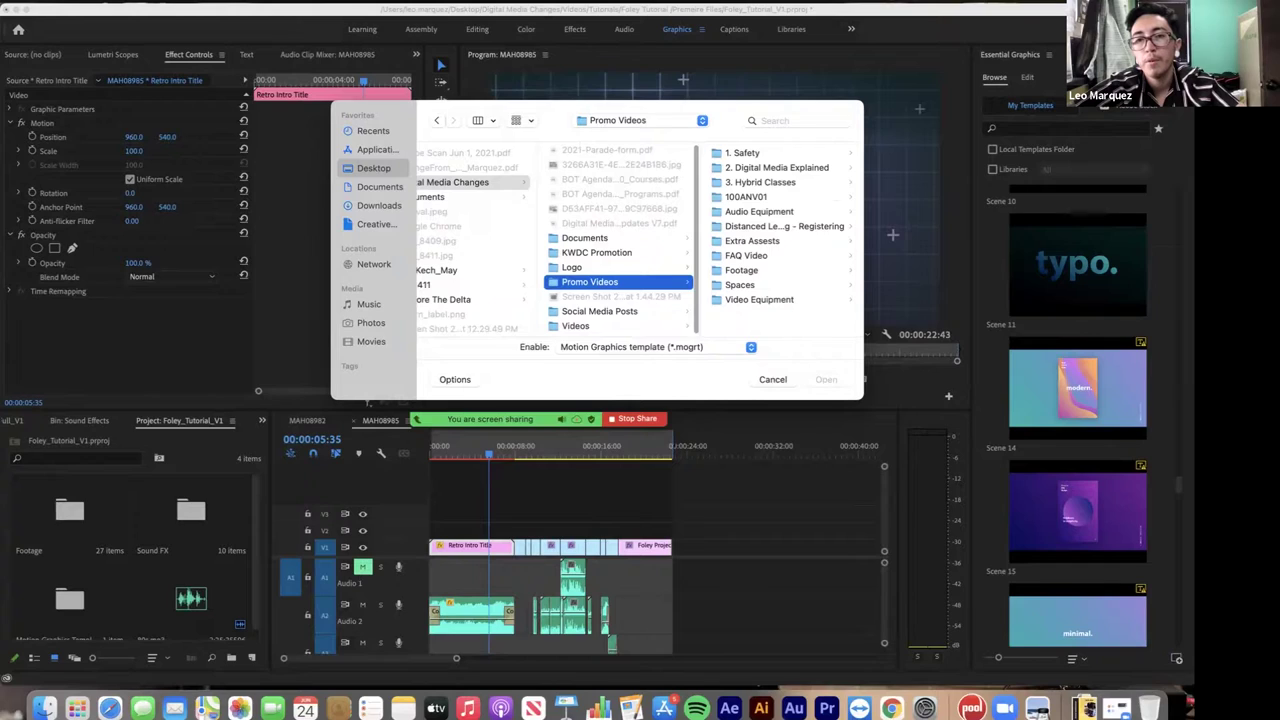
click(752, 241)
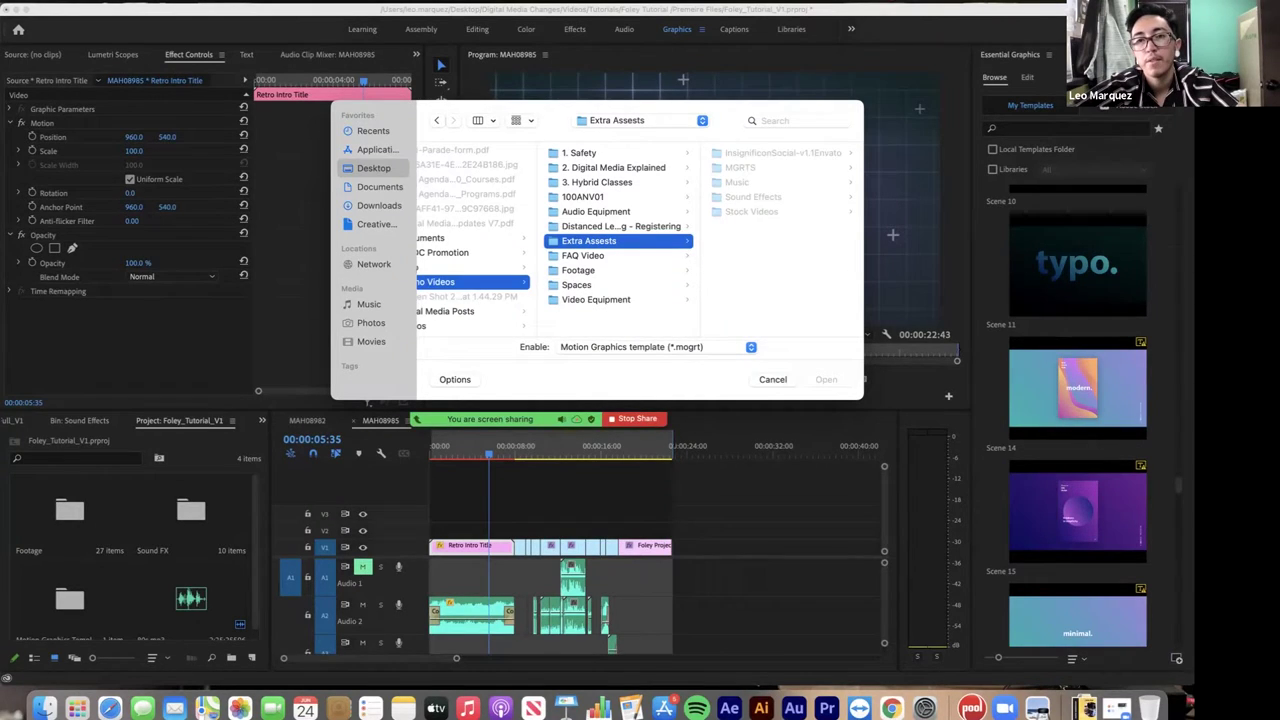
click(741, 168)
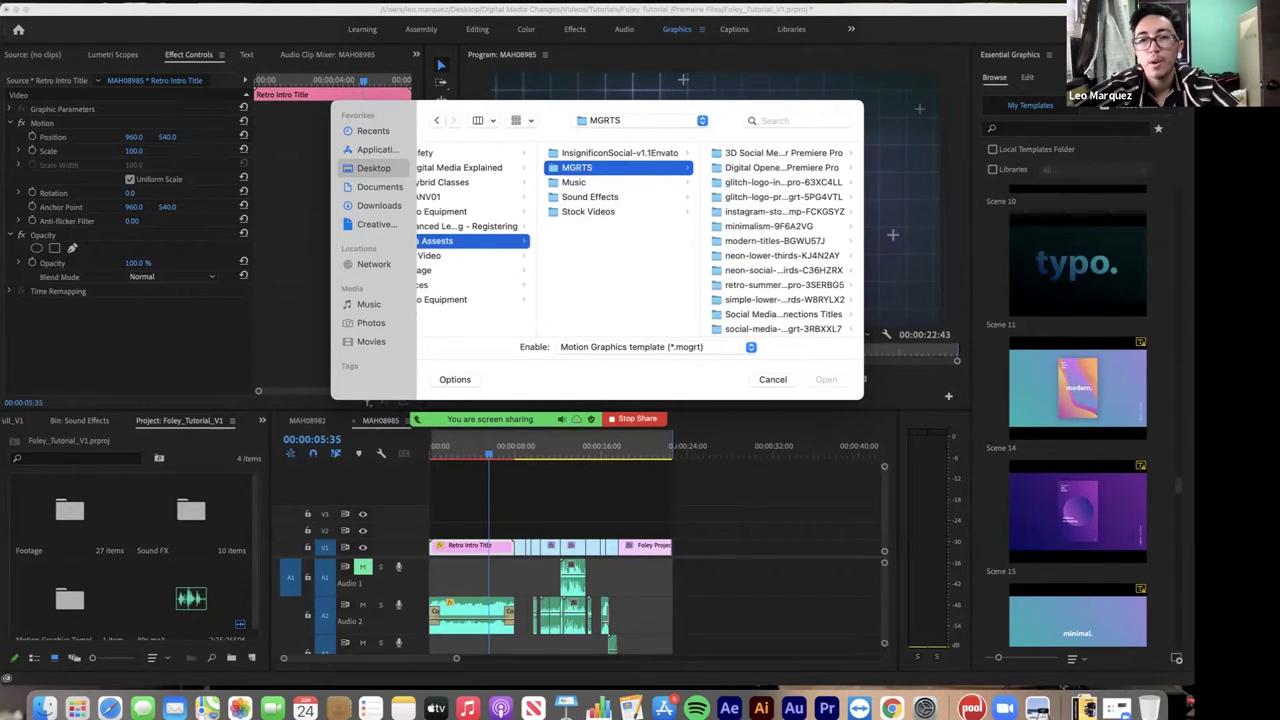
scroll(784, 240, down, 4)
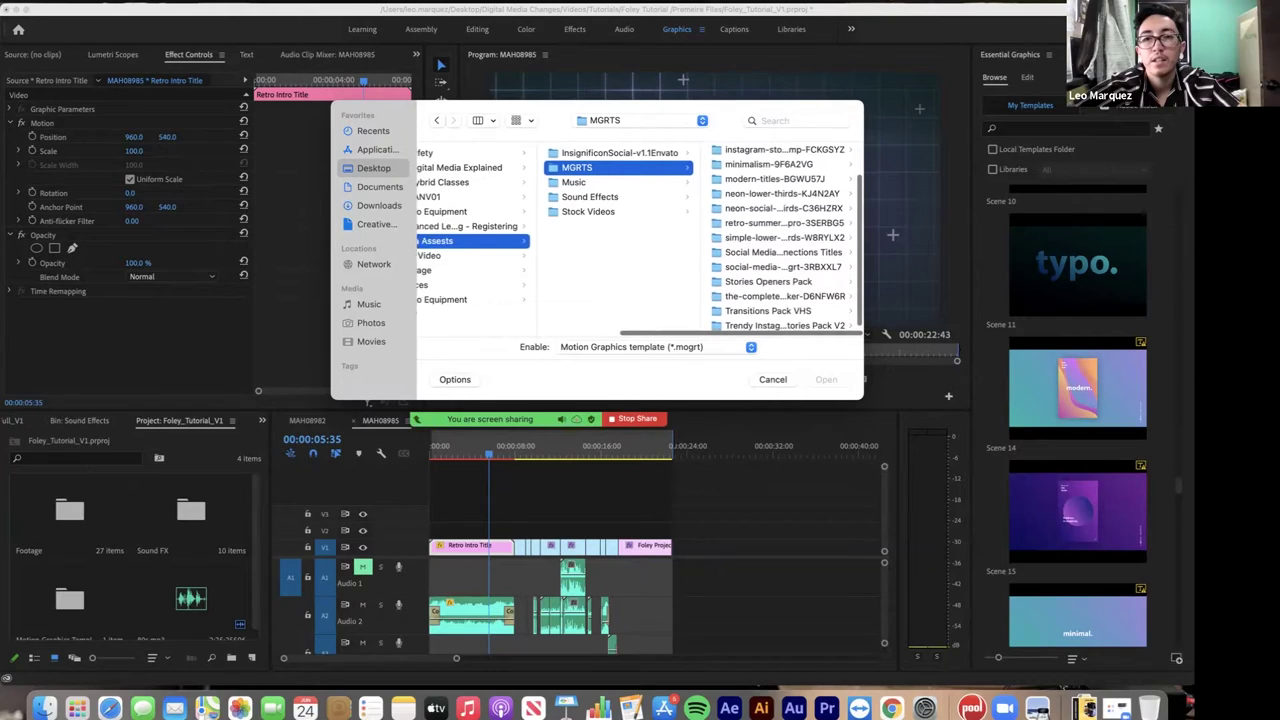
click(784, 223)
click(784, 153)
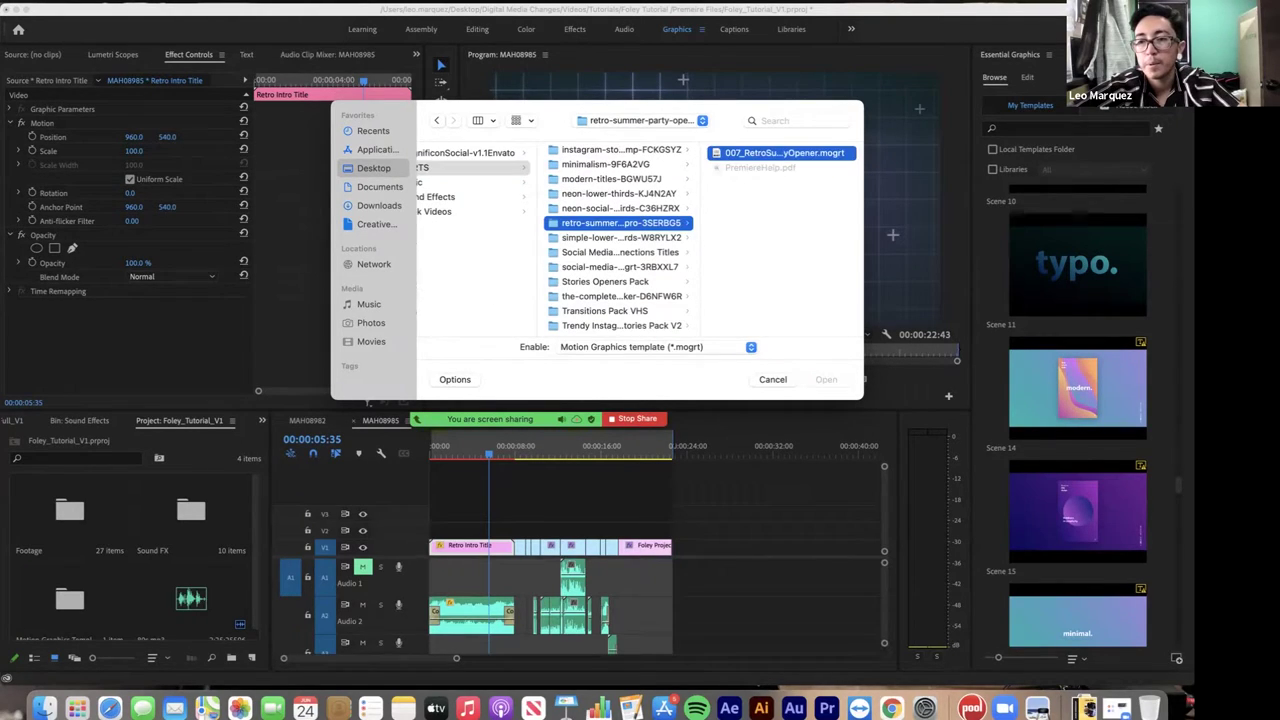
click(773, 380)
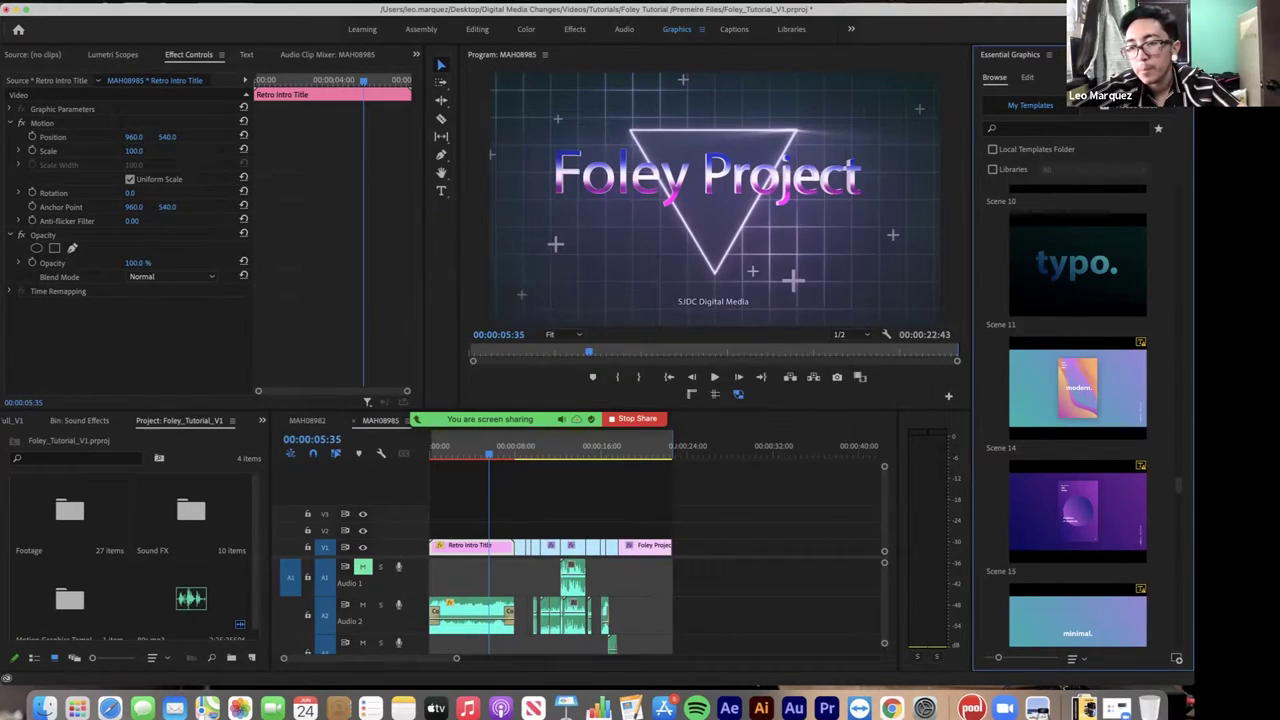
- Try to add the Social Lowerthird Style 1 Facebook template to the MAH08985 sequence
scroll(1078, 510, down, 20)
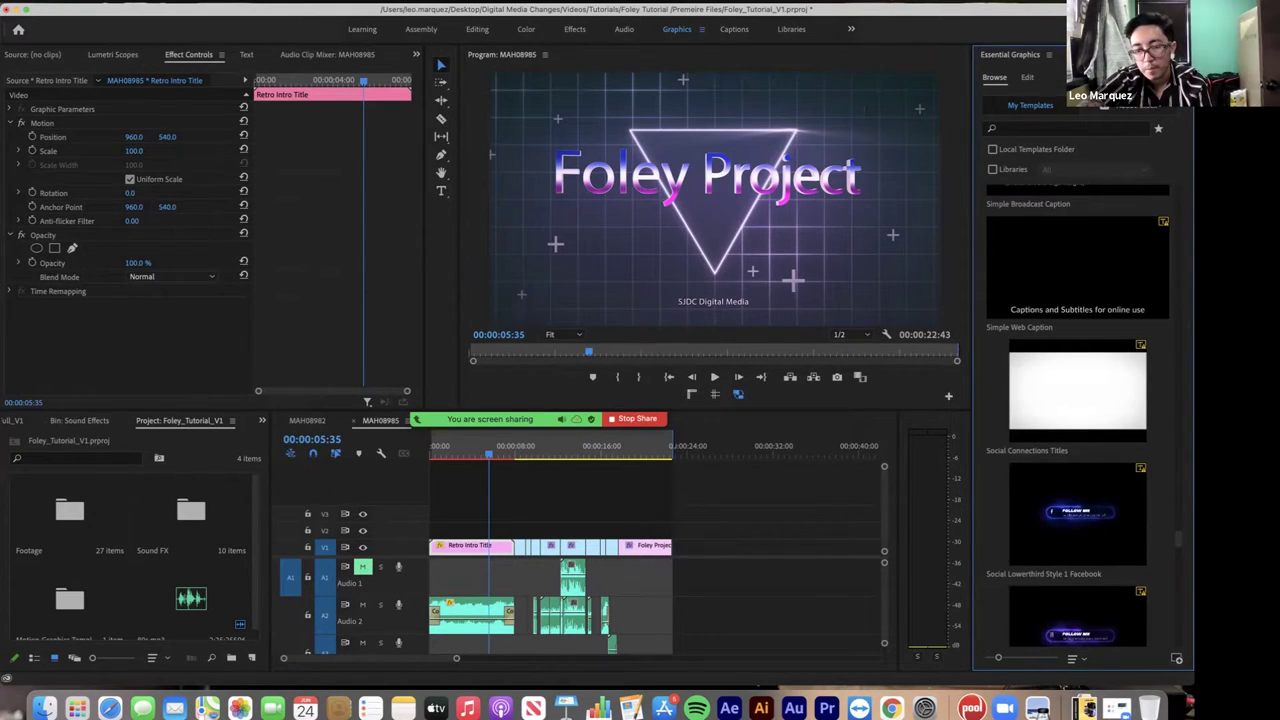
drag(1077, 514, 560, 531)
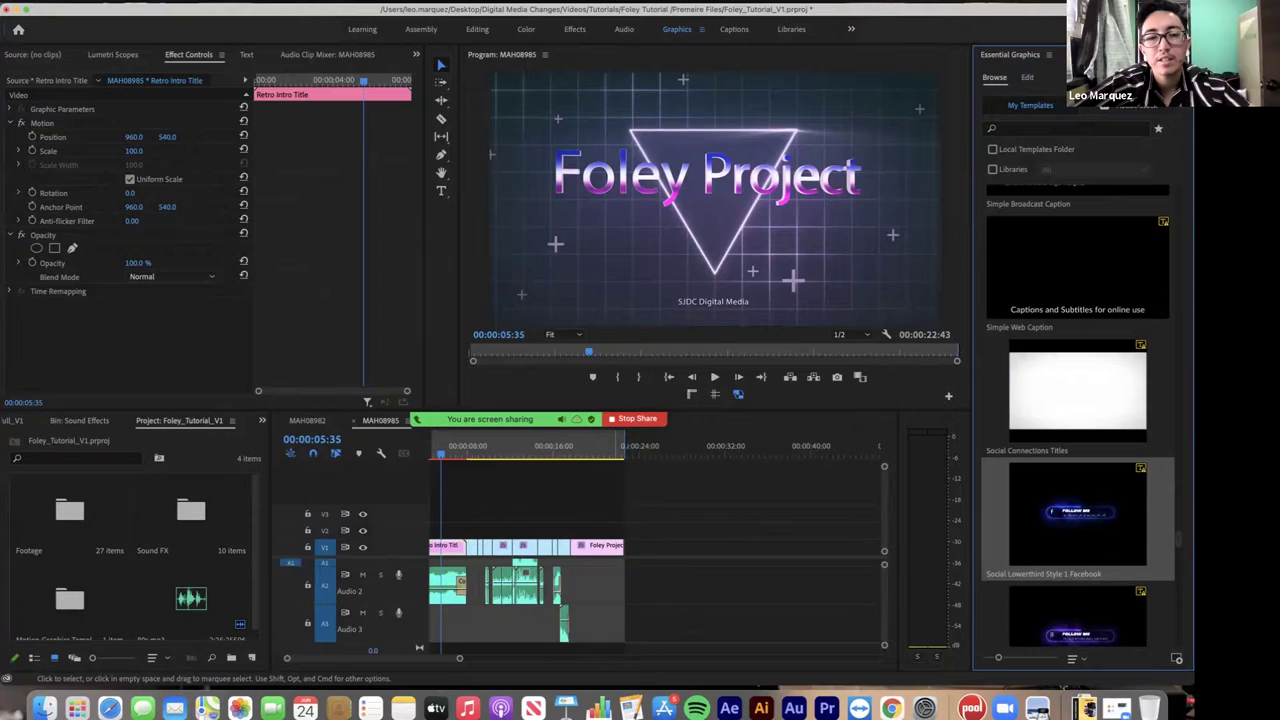
mouse_move(487, 405)
- Move the playhead past the Retro Intro Title and step to 00:00:08:16 in the first video clip
click(465, 448)
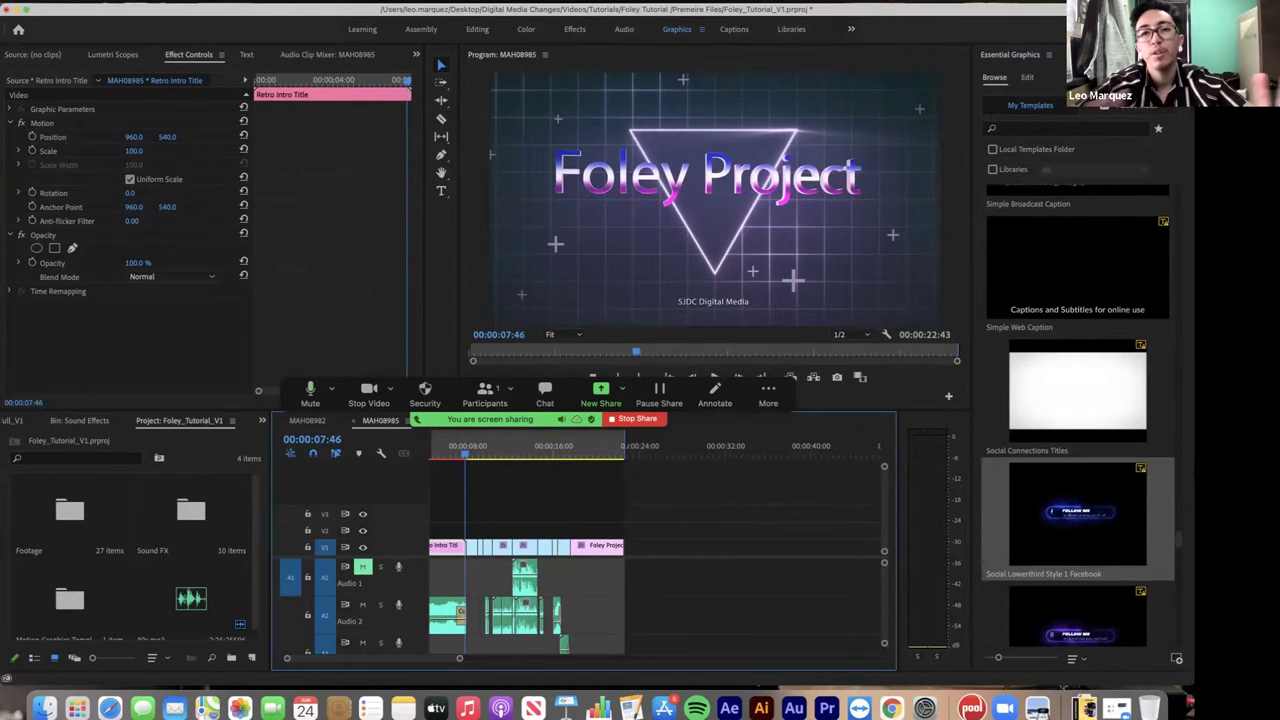
click(475, 448)
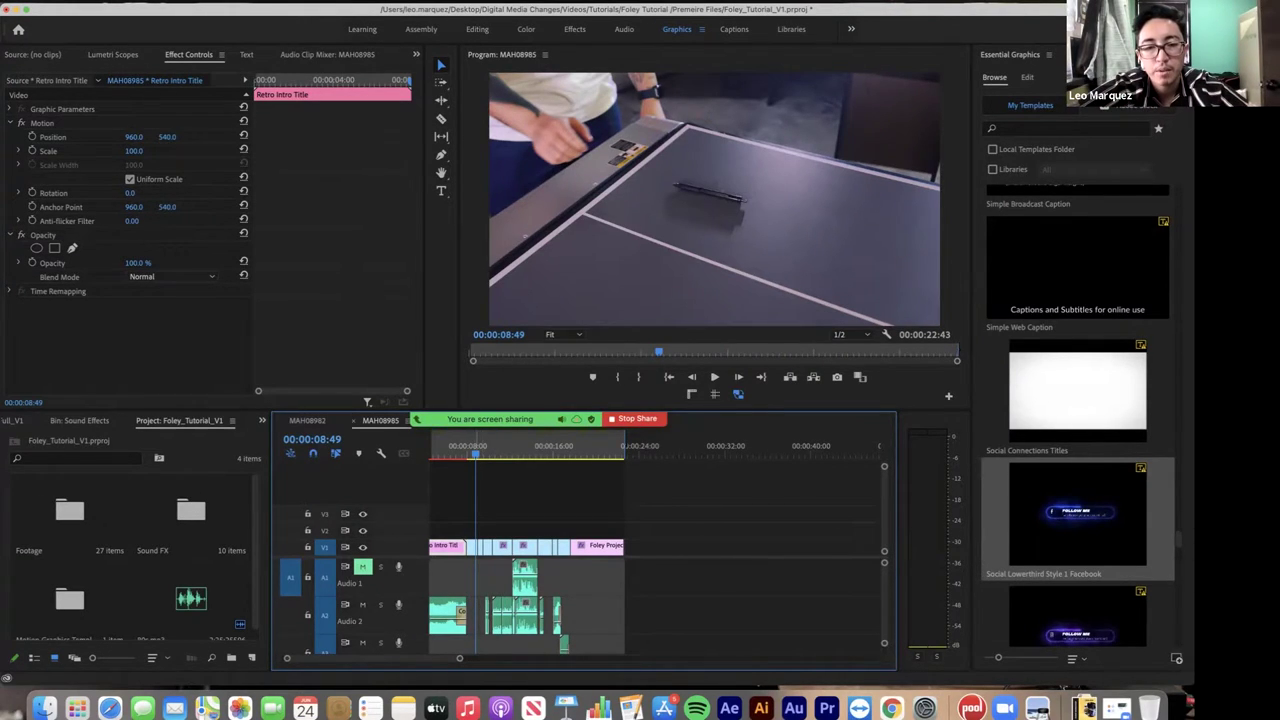
key(Left)
key(Left)
key(Left)
key(Left)
key(Left)
key(Left)
key(Left)
key(Left)
key(Left)
key(Left)
key(Left)
key(Left)
key(Left)
key(Left)
key(Left)
key(Left)
key(Left)
key(Left)
key(Left)
key(Left)
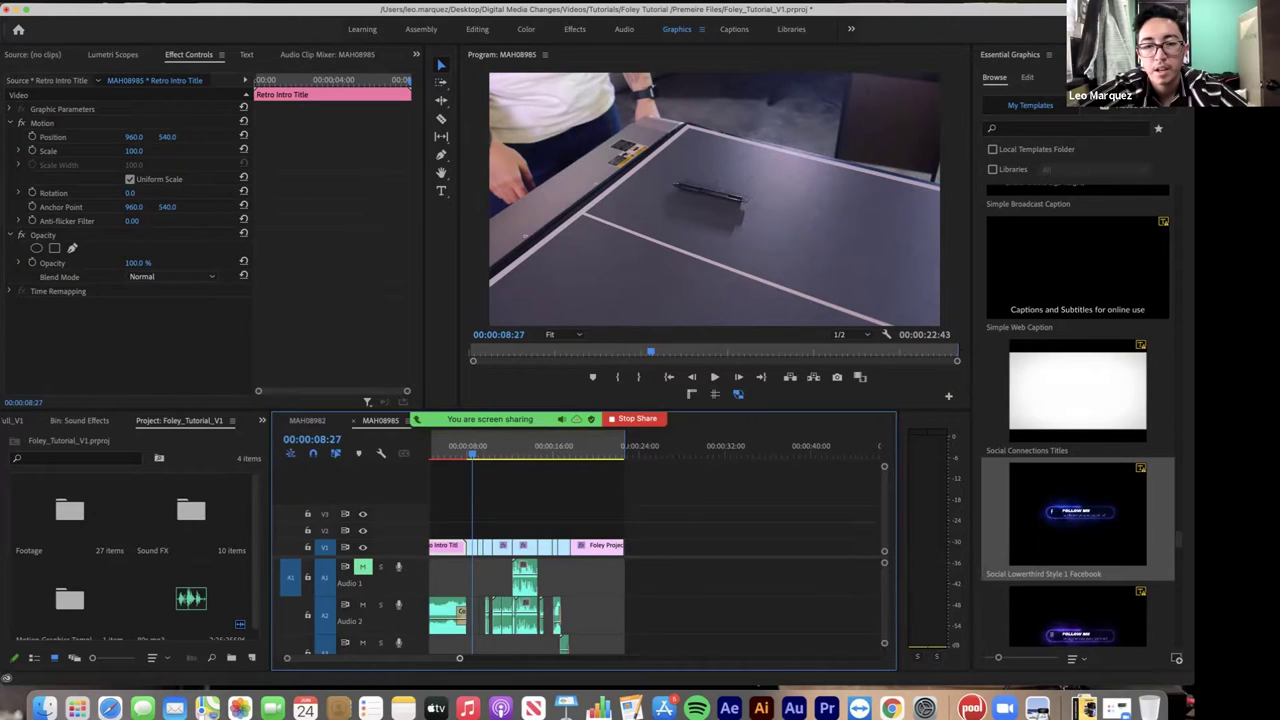
key(equal)
key(equal)
key(equal)
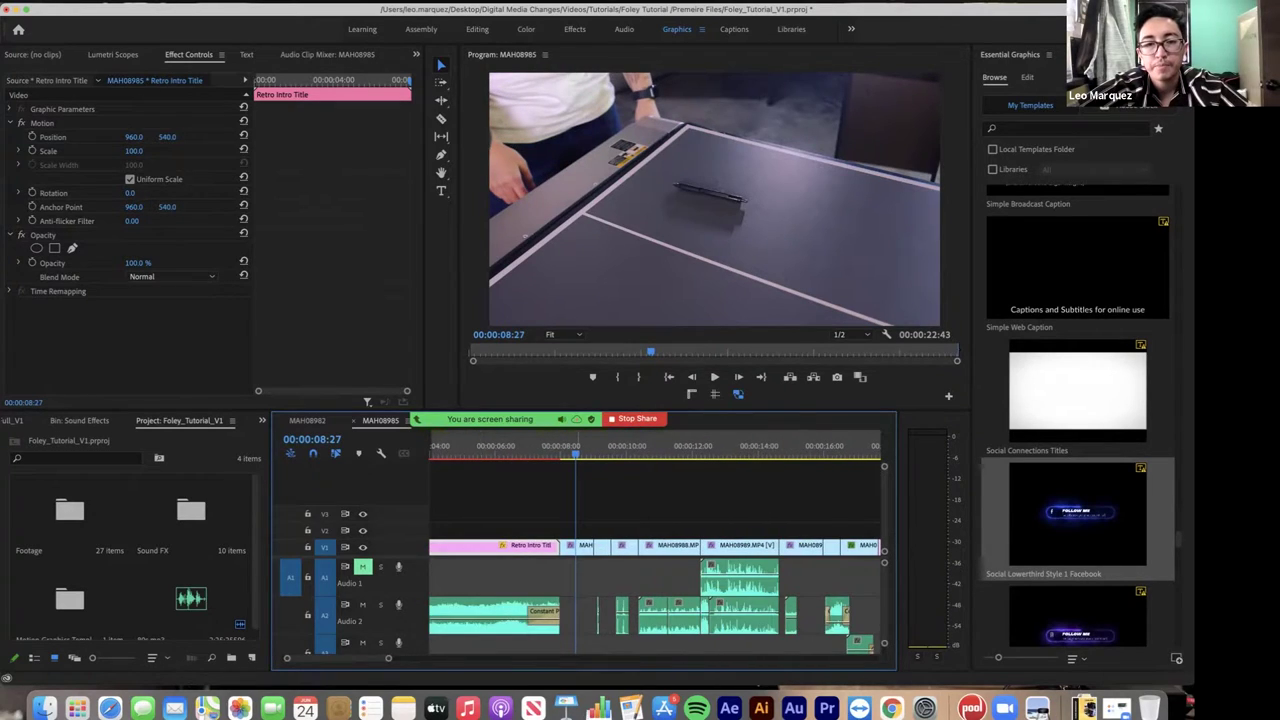
key(Left)
key(Left)
key(Left)
key(Left)
key(Left)
key(Left)
key(Left)
key(Left)
key(Left)
key(Left)
key(Left)
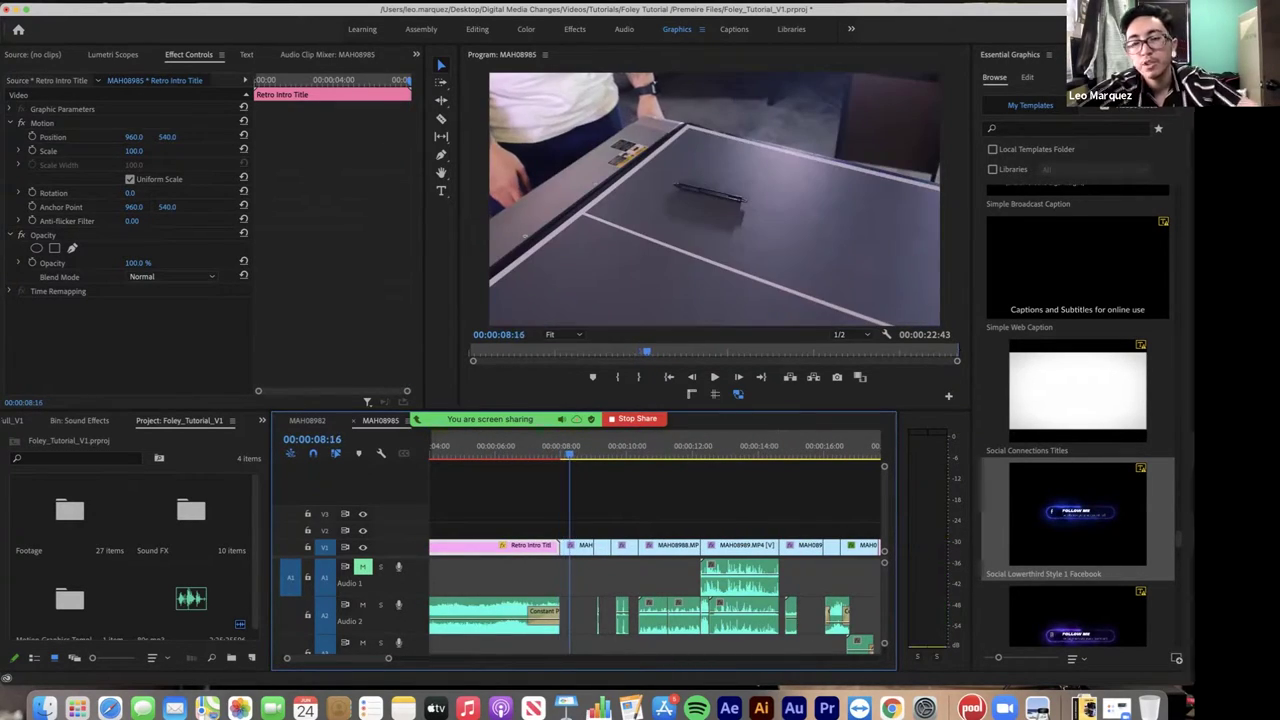
- Step forward to 00:00:08:34 and play the pen pick-up shot to 00:00:09:29
key(Right)
key(Right)
key(Right)
key(Right)
key(Right)
key(Right)
key(Right)
key(Right)
key(Right)
key(Right)
key(Right)
key(Right)
key(Right)
key(Right)
key(Right)
key(Right)
key(Right)
key(Right)
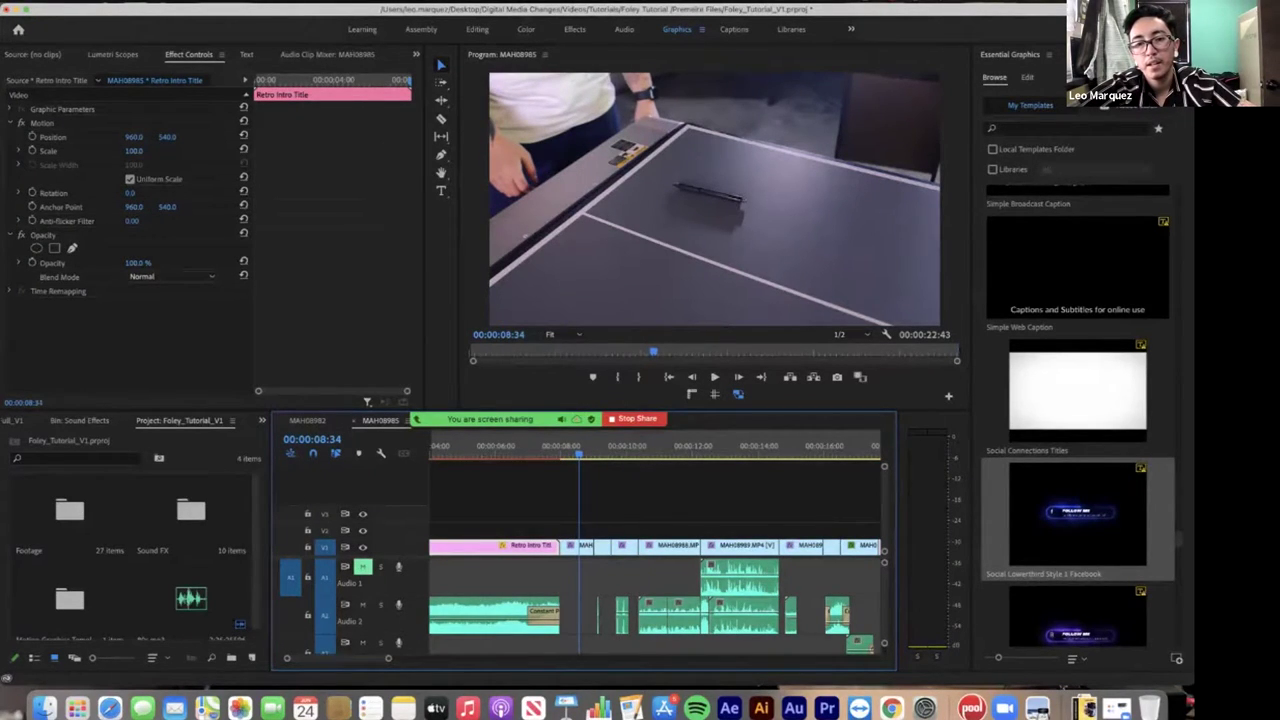
key(space)
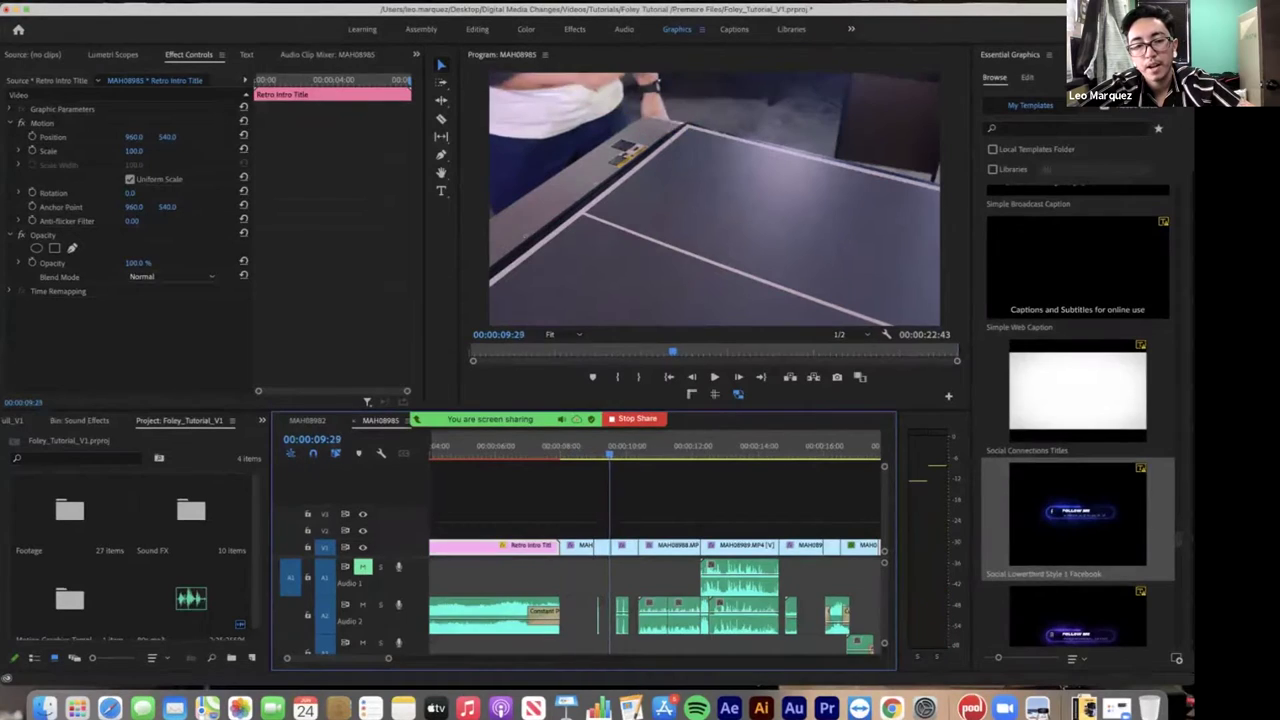
- Step back to 00:00:09:08 and select the OBJECT_PEN_Pick_Up_01.wav clip on the second audio track
key(Left)
key(Left)
key(Left)
key(Left)
key(Left)
key(Left)
key(Left)
key(Left)
key(Left)
key(Left)
key(Left)
key(Left)
key(Left)
key(Left)
key(Left)
key(Left)
key(Left)
key(Left)
key(Left)
key(Left)
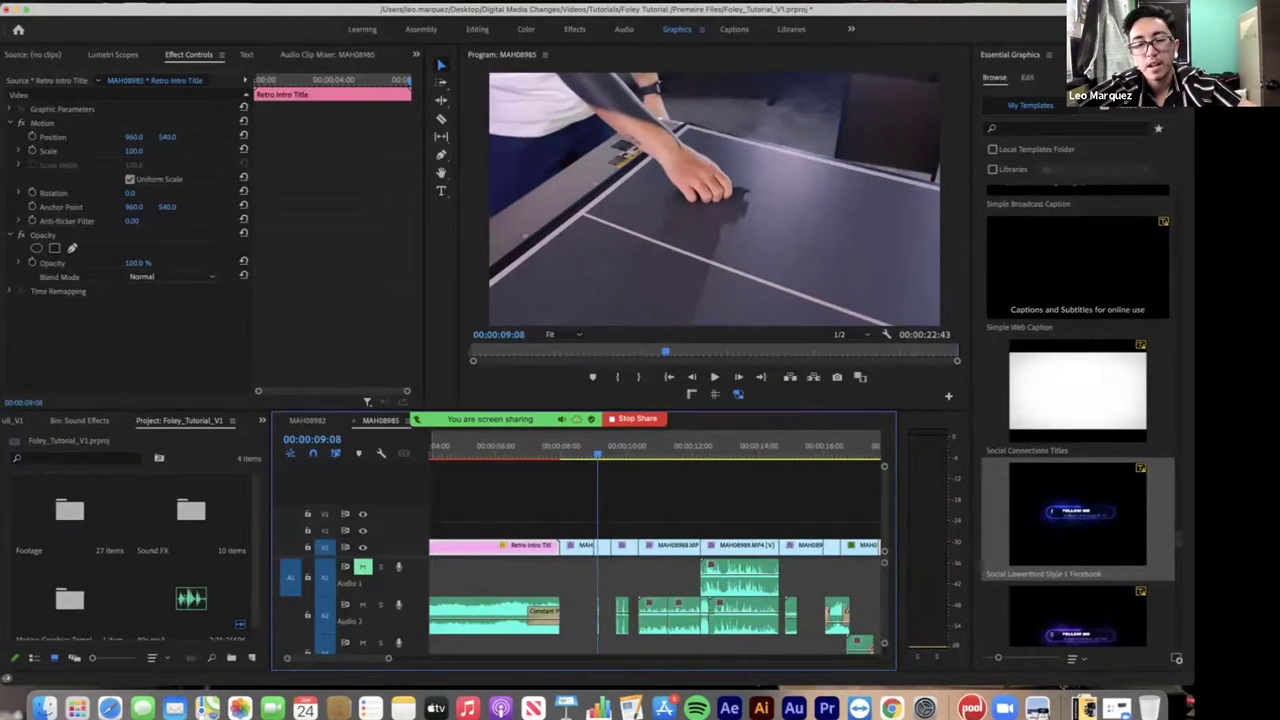
key(=)
key(=)
key(=)
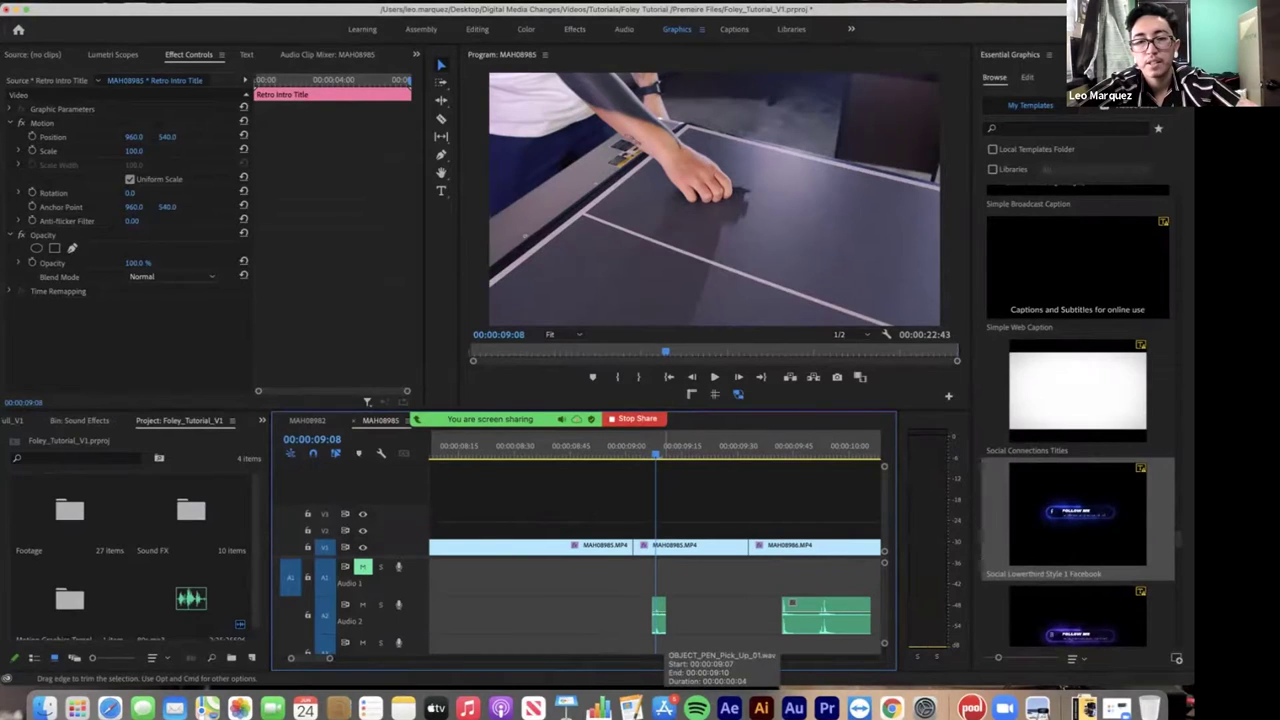
click(658, 620)
- Move the playhead to 00:00:08:58, before the pen pick-up sound, and show the whole sequence in the timeline
drag(647, 447, 618, 447)
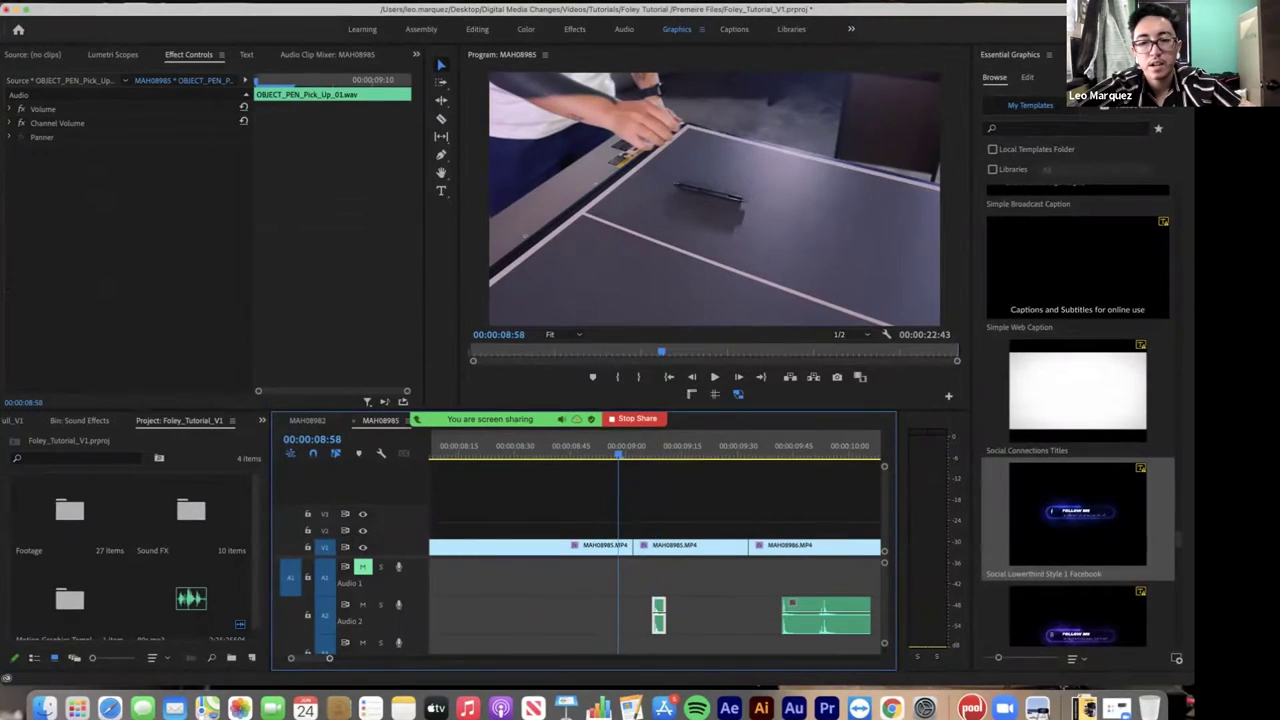
key(minus)
key(minus)
key(minus)
key(minus)
key(minus)
key(minus)
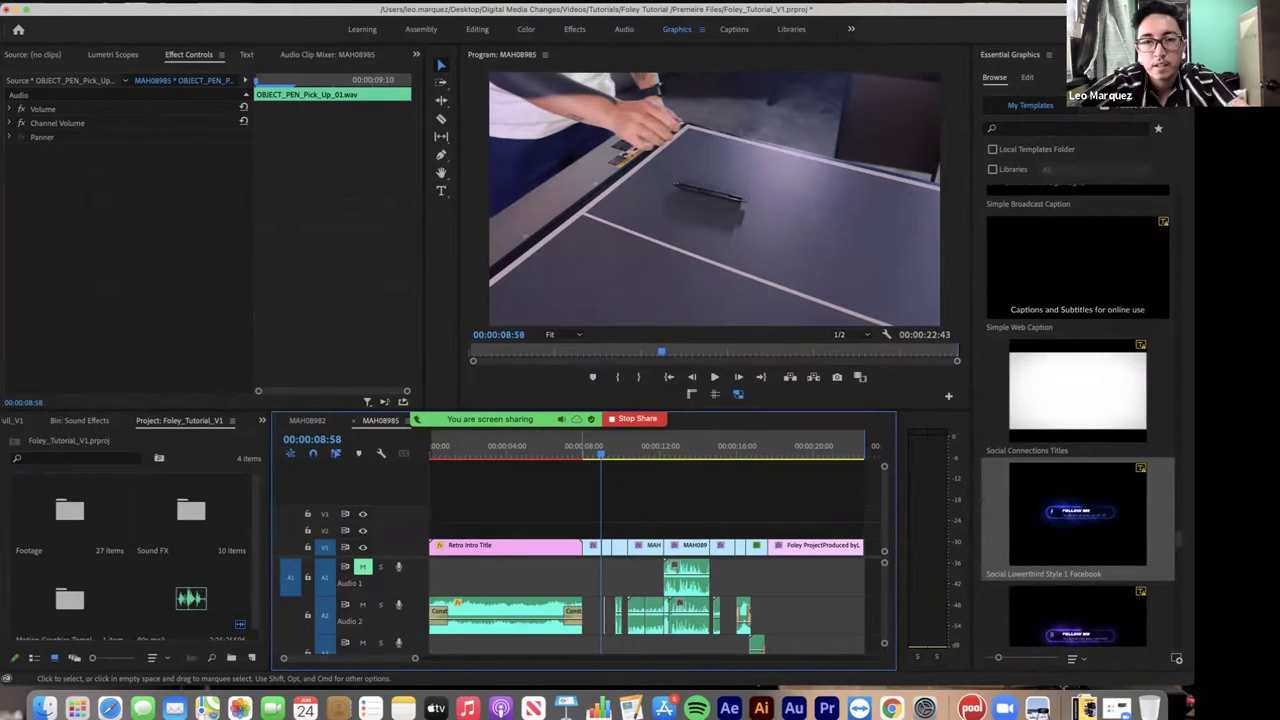
- Play the sequence from 00:00:08:58 to 00:00:09:44, select the short V1 clip there and continue playback
key(space)
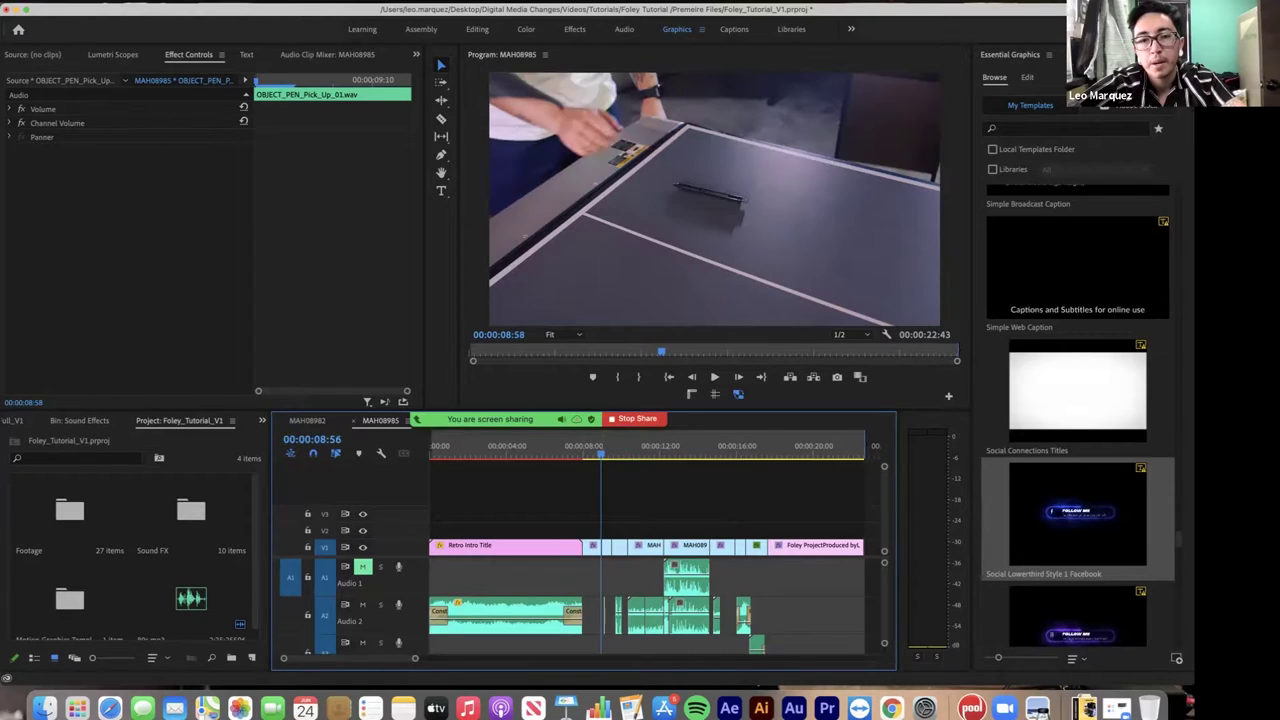
key(space)
click(623, 493)
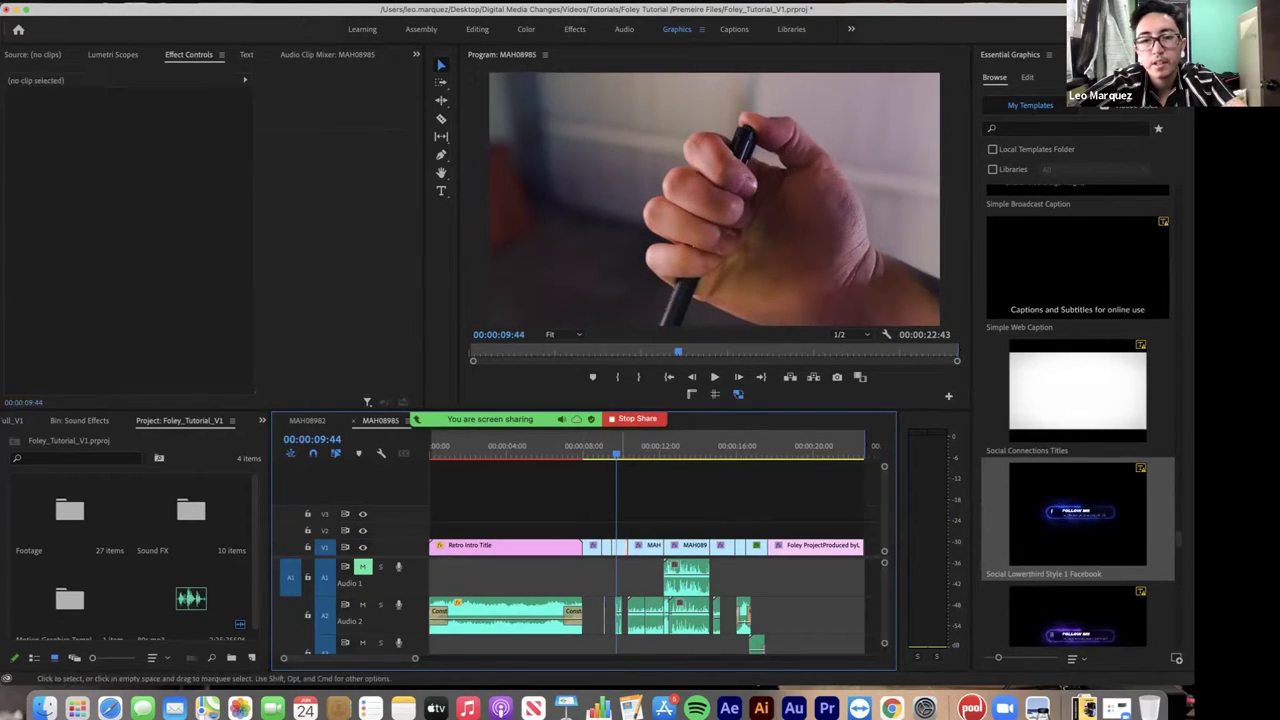
click(621, 547)
key(space)
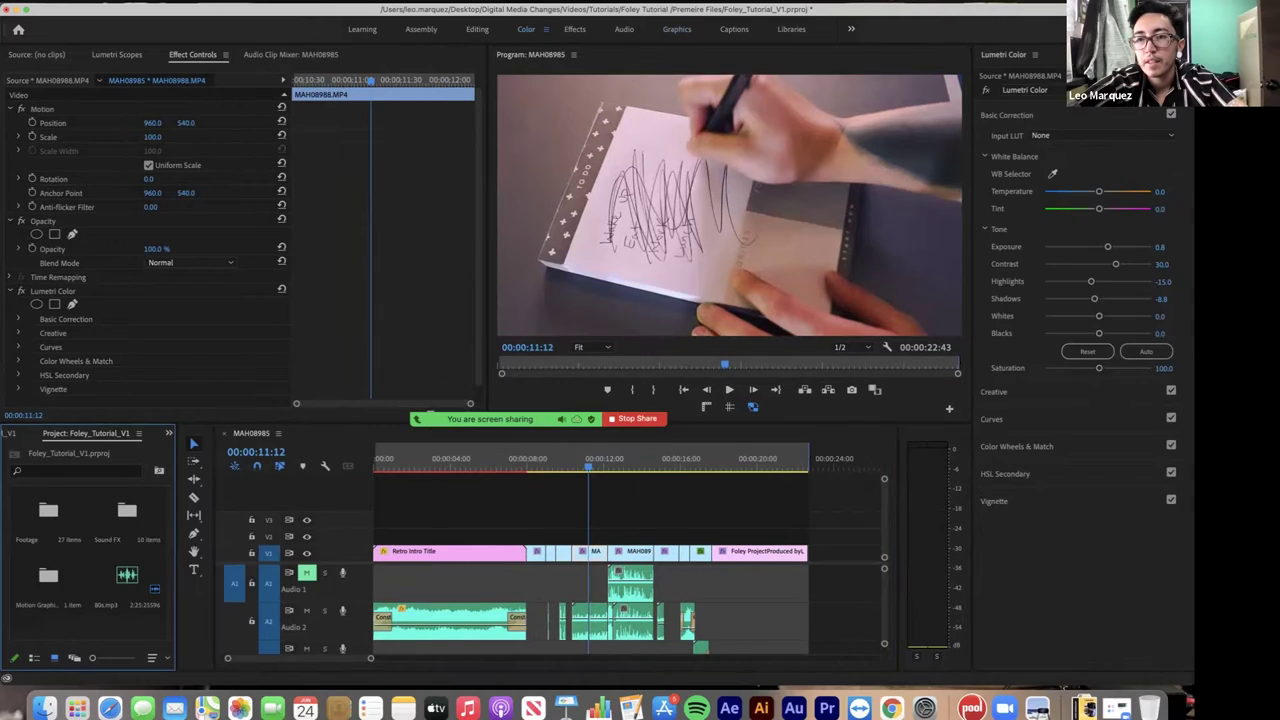
- Show the Lumetri curves of MAH08988.MP4 and switch its RGB Curves off and back on to compare the image
click(992, 419)
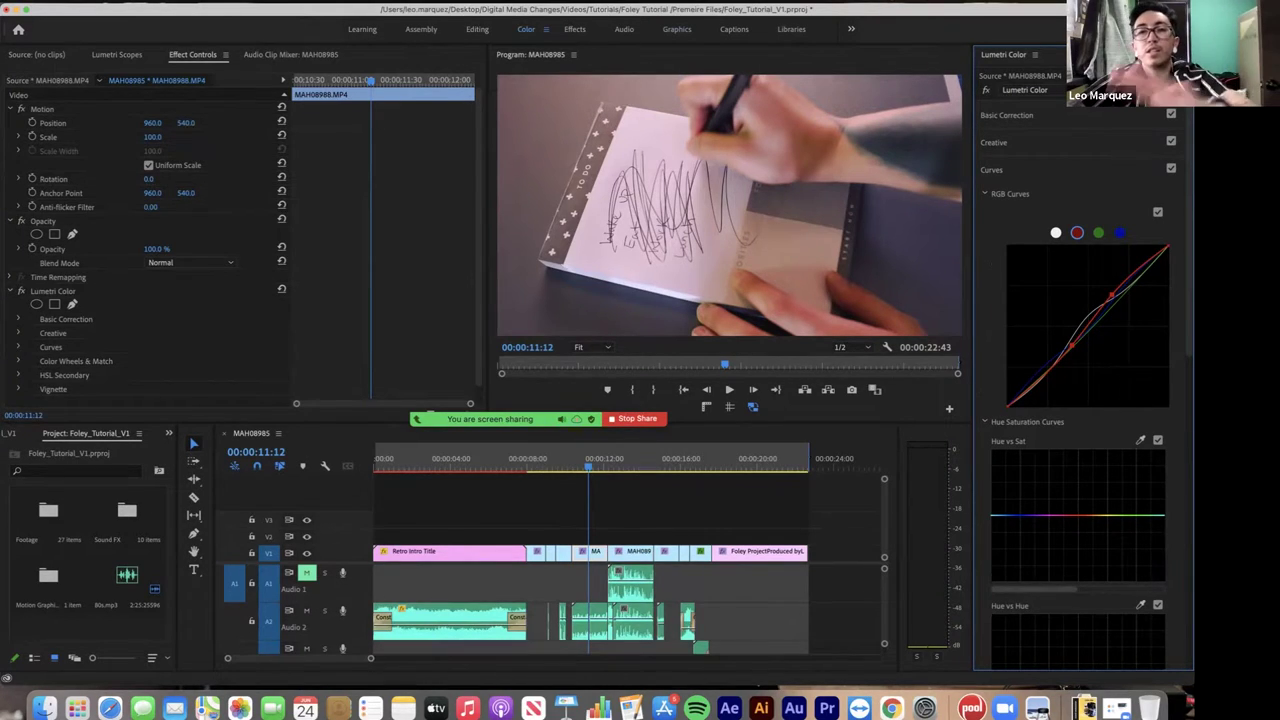
click(1158, 212)
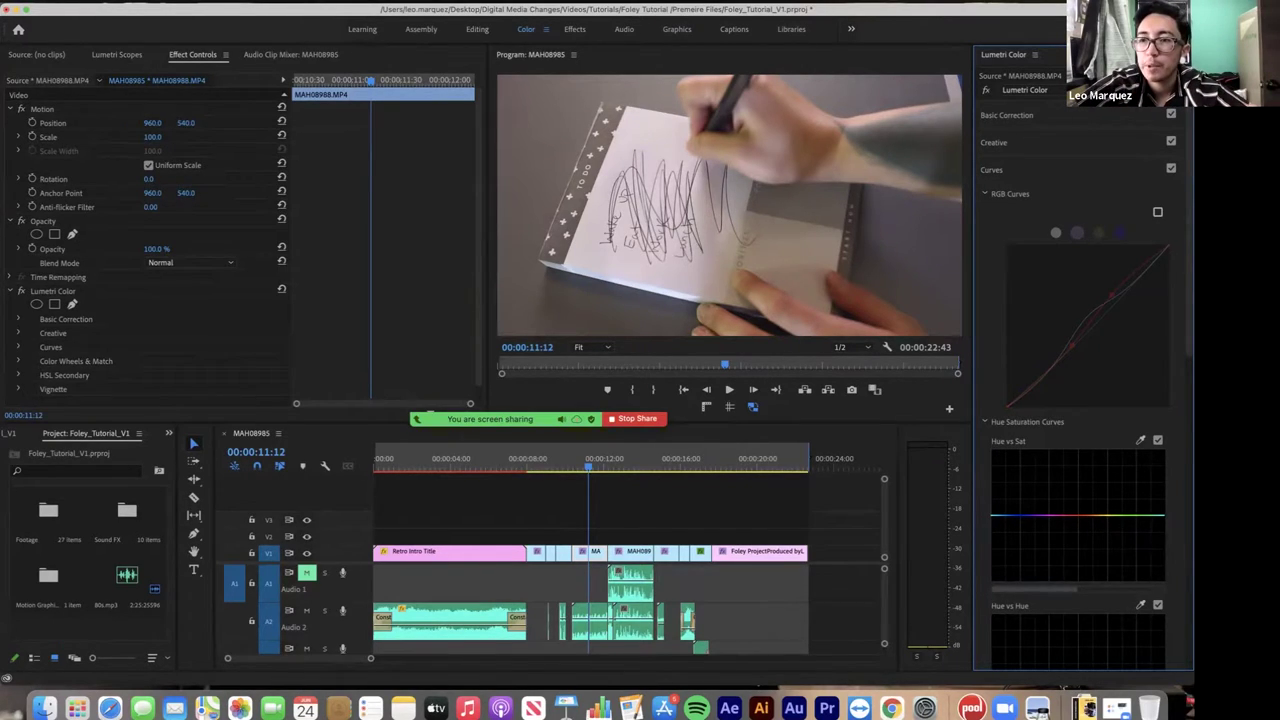
click(1158, 212)
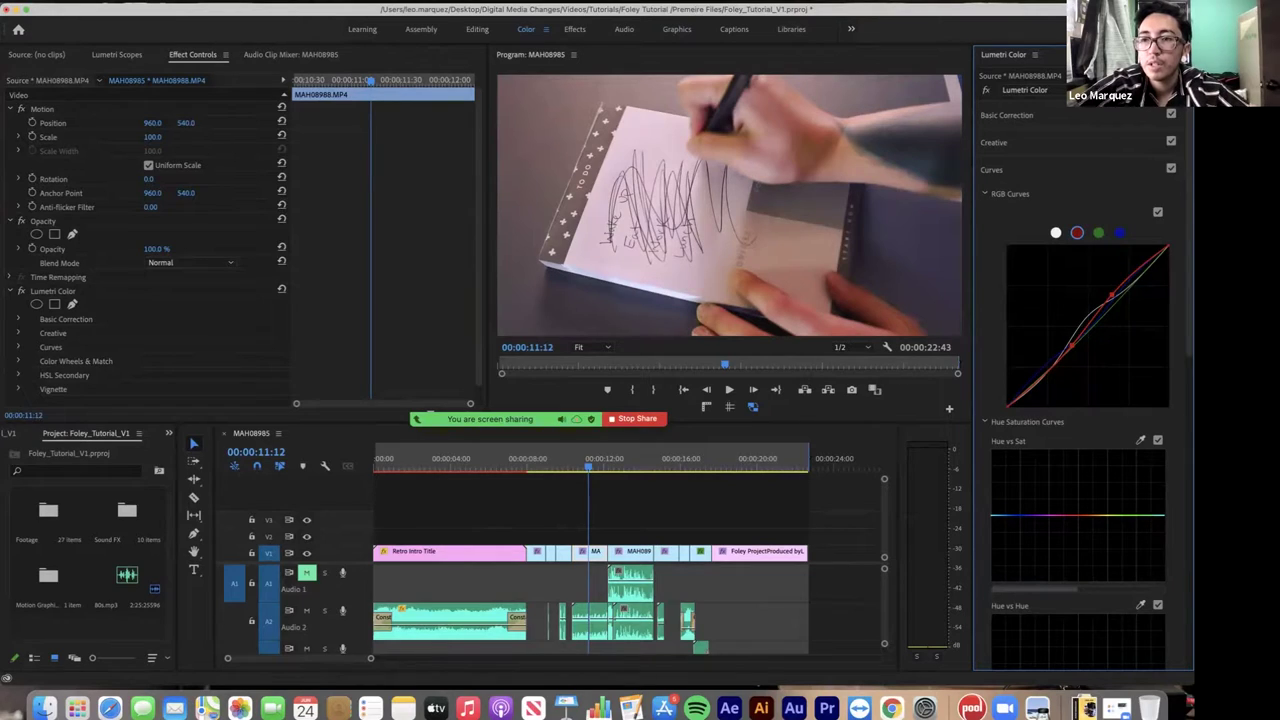
- Examine the green, blue and white RGB curves of MAH08988.MP4, followed by its Creative and Basic Correction settings in Lumetri Color
click(1098, 233)
click(1120, 233)
click(1056, 233)
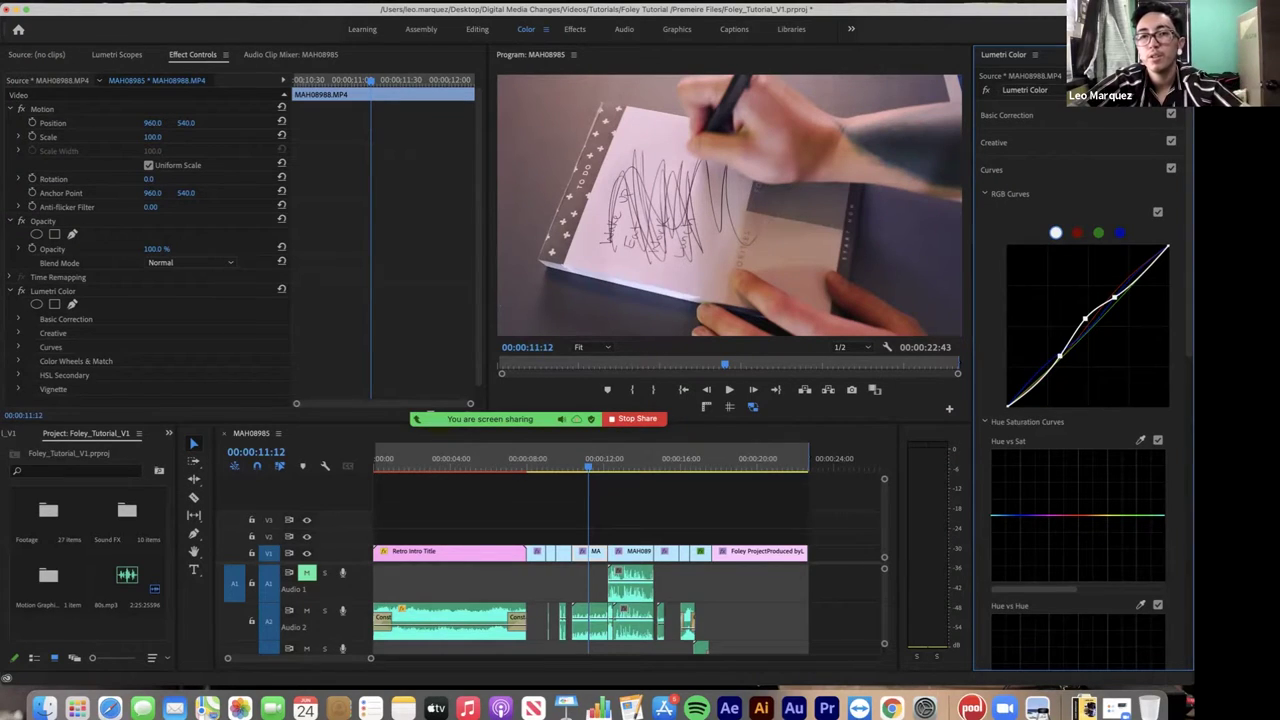
click(992, 170)
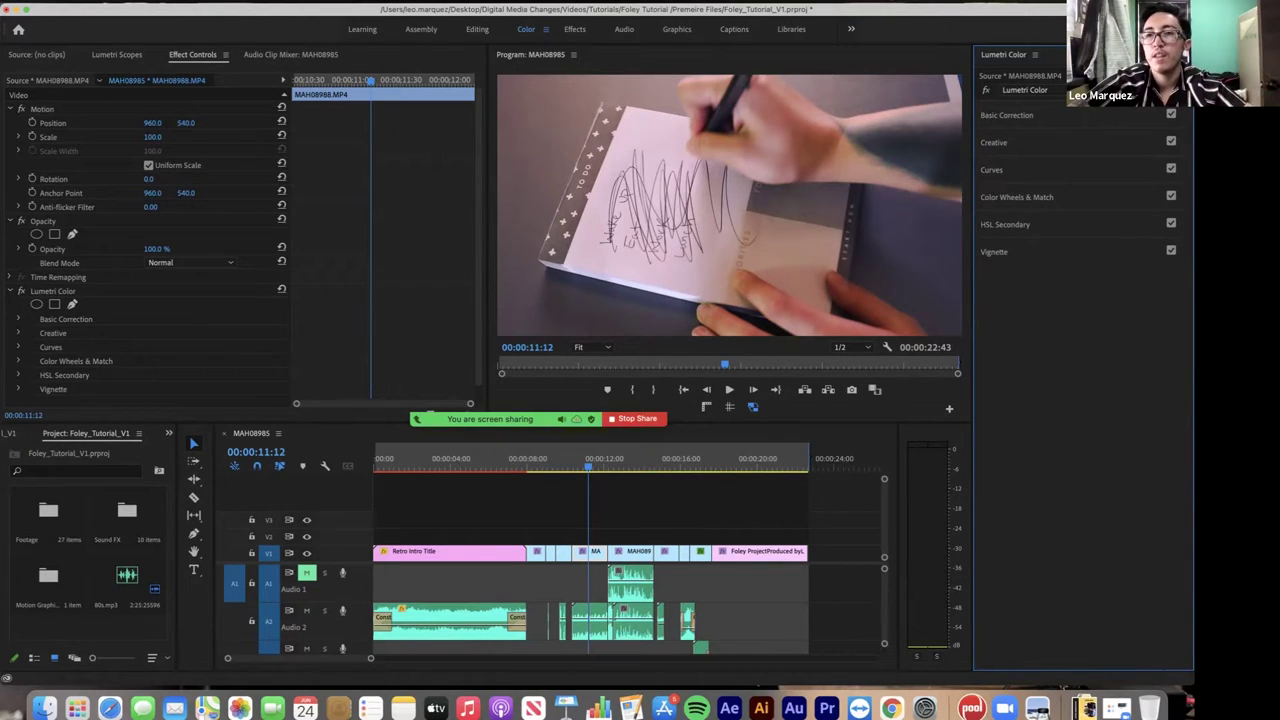
click(994, 143)
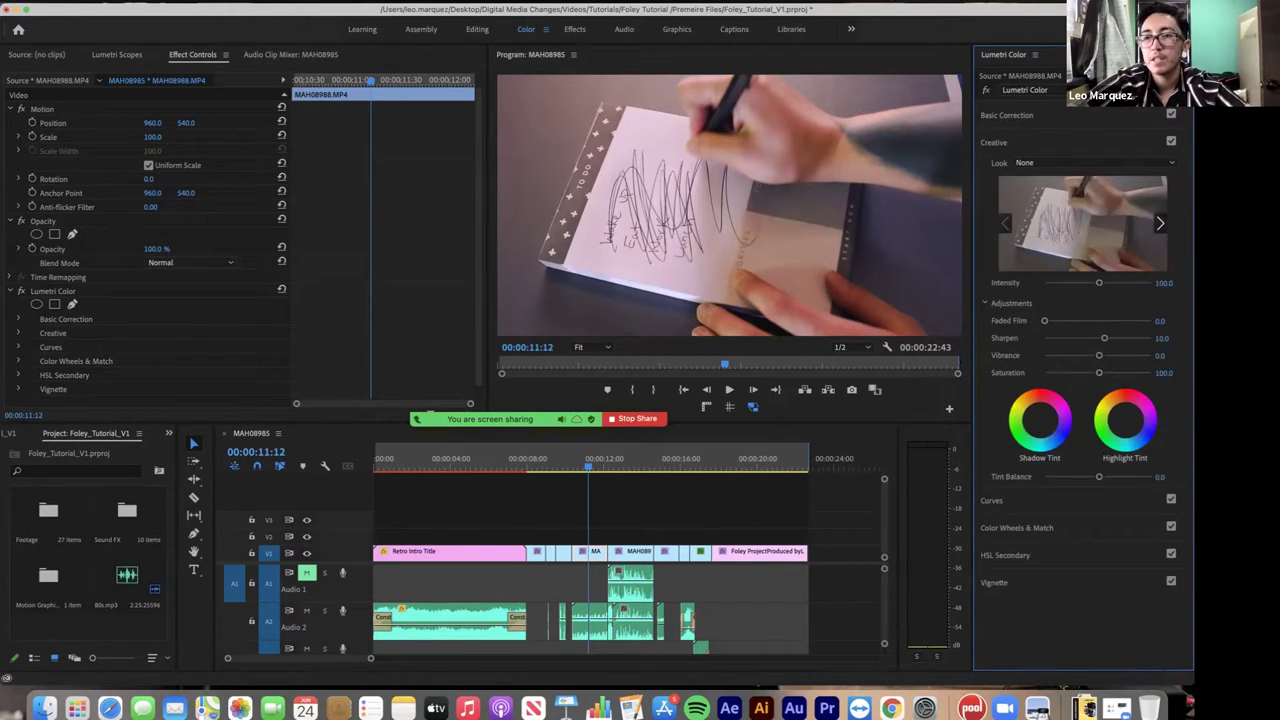
click(1007, 115)
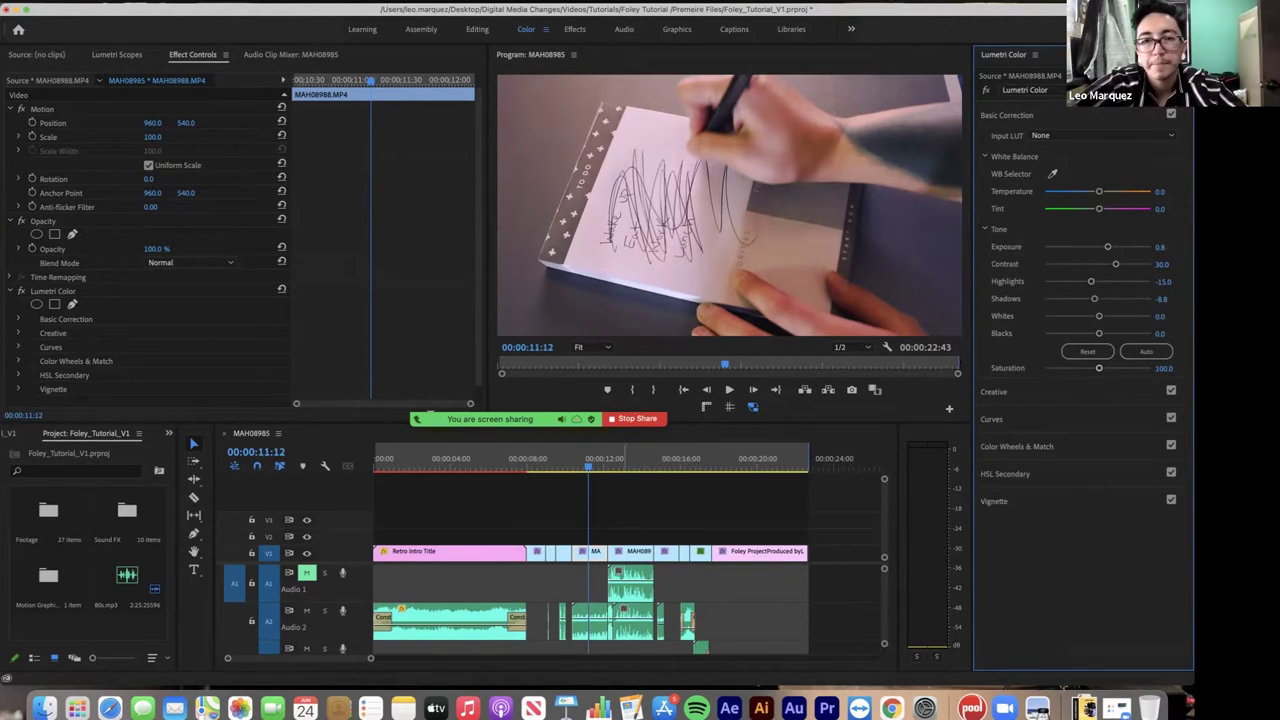
- Play the sequence from the paper-tearing shot MAH08989.MP4, and replay the end of the Foley Project intro into the first shot
click(623, 459)
mouse_move(623, 459)
mouse_down()
mouse_move(637, 459)
mouse_move(612, 459)
mouse_up()
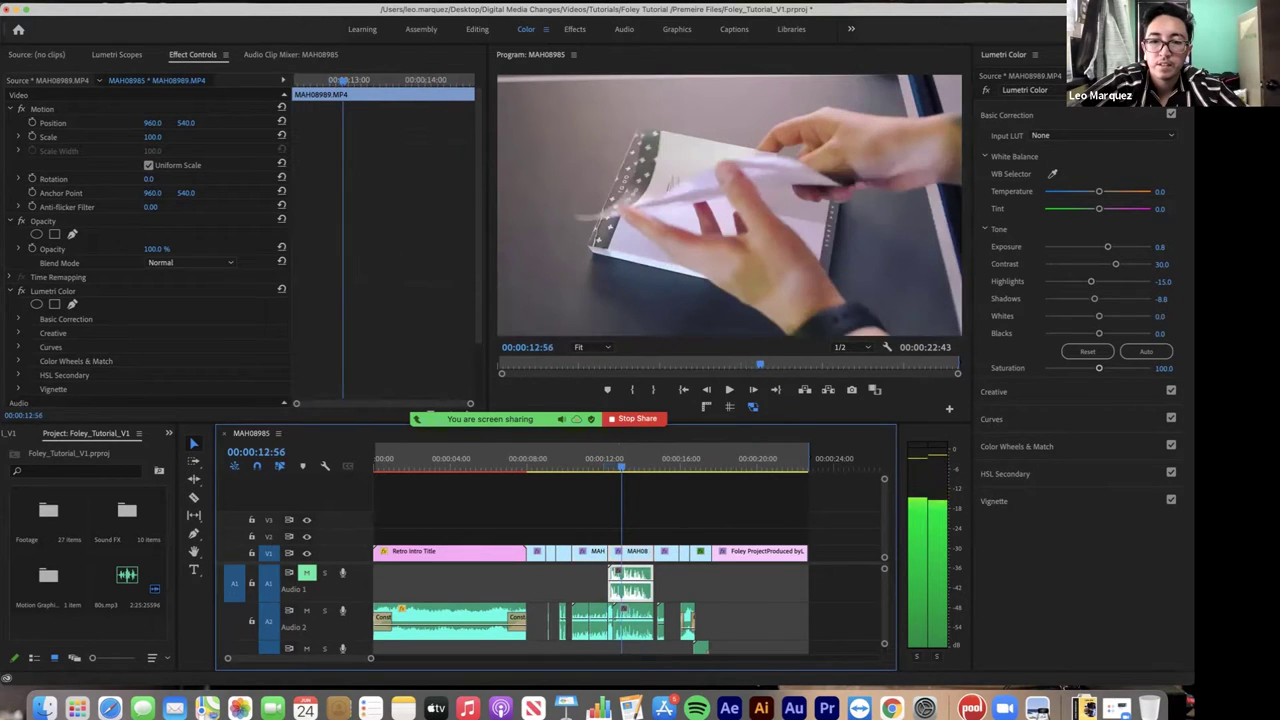
key(space)
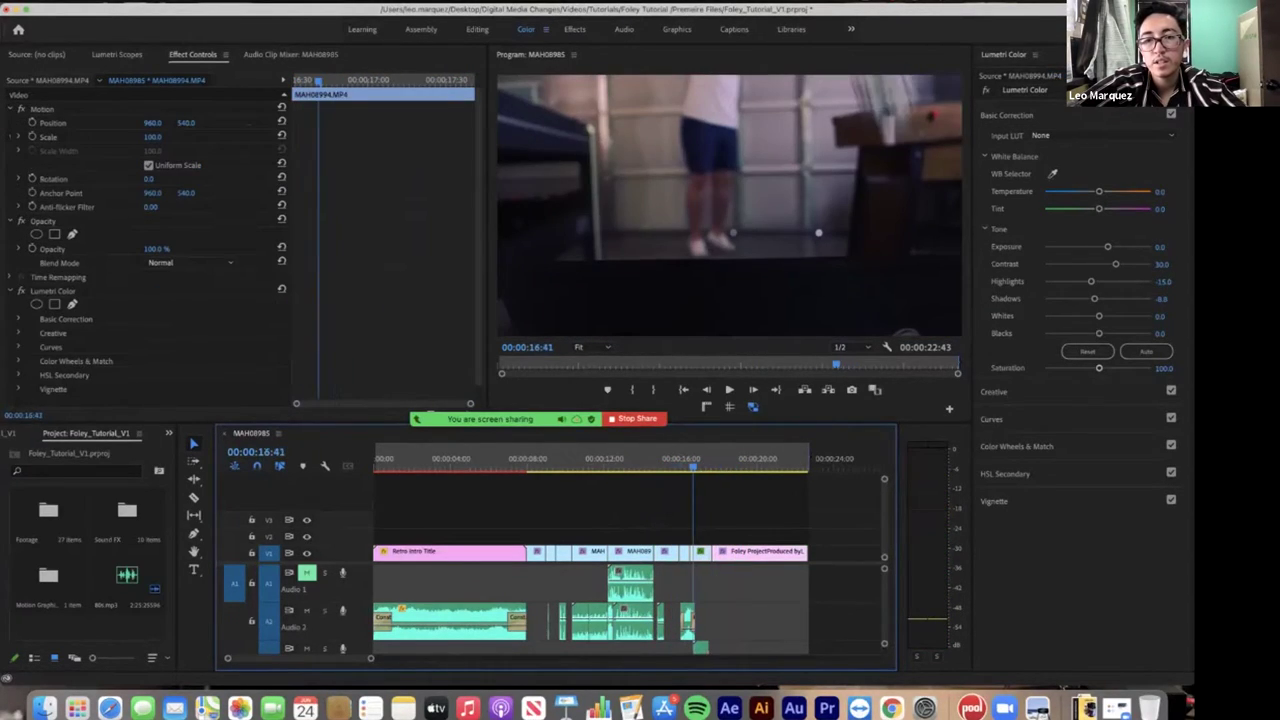
drag(693, 467, 631, 467)
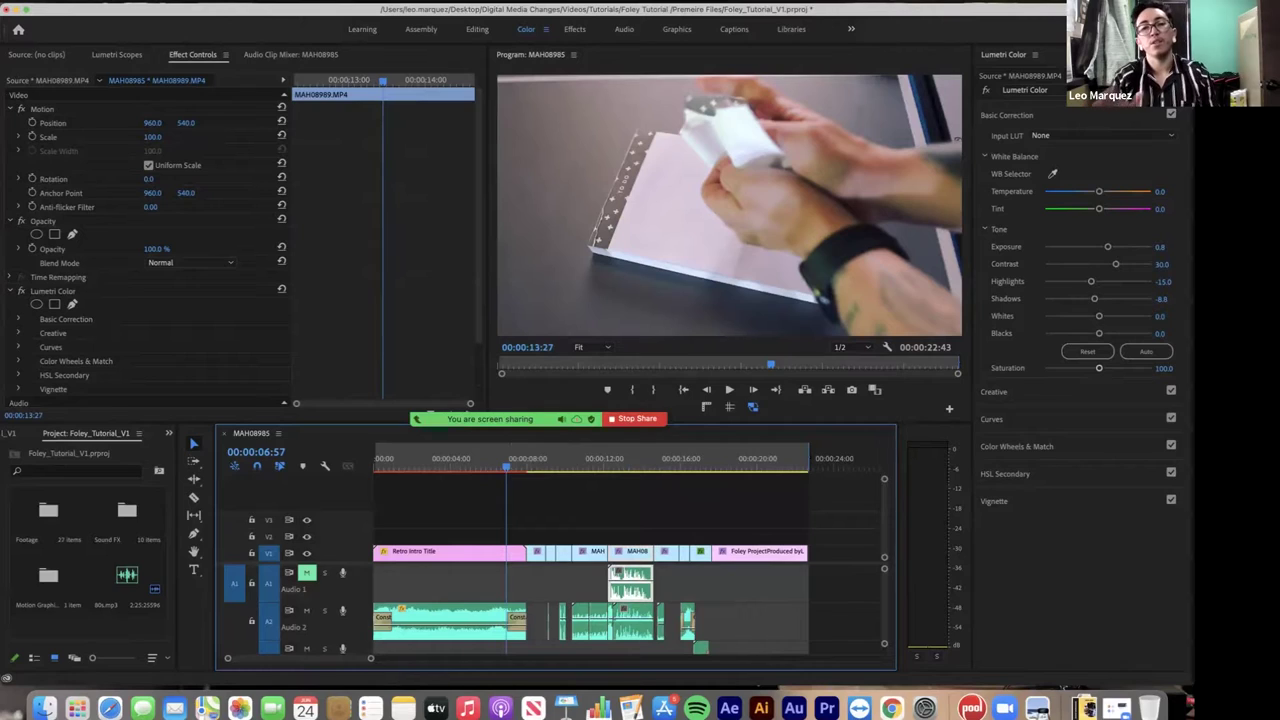
drag(506, 467, 505, 467)
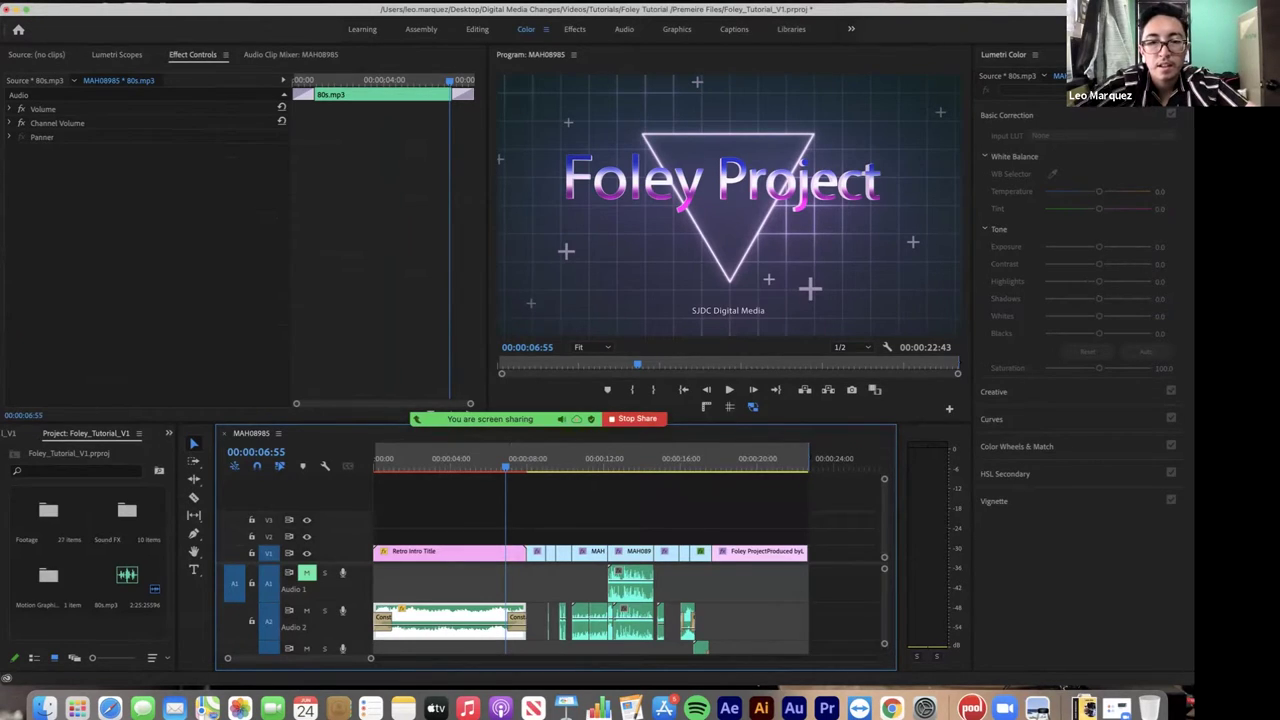
click(482, 460)
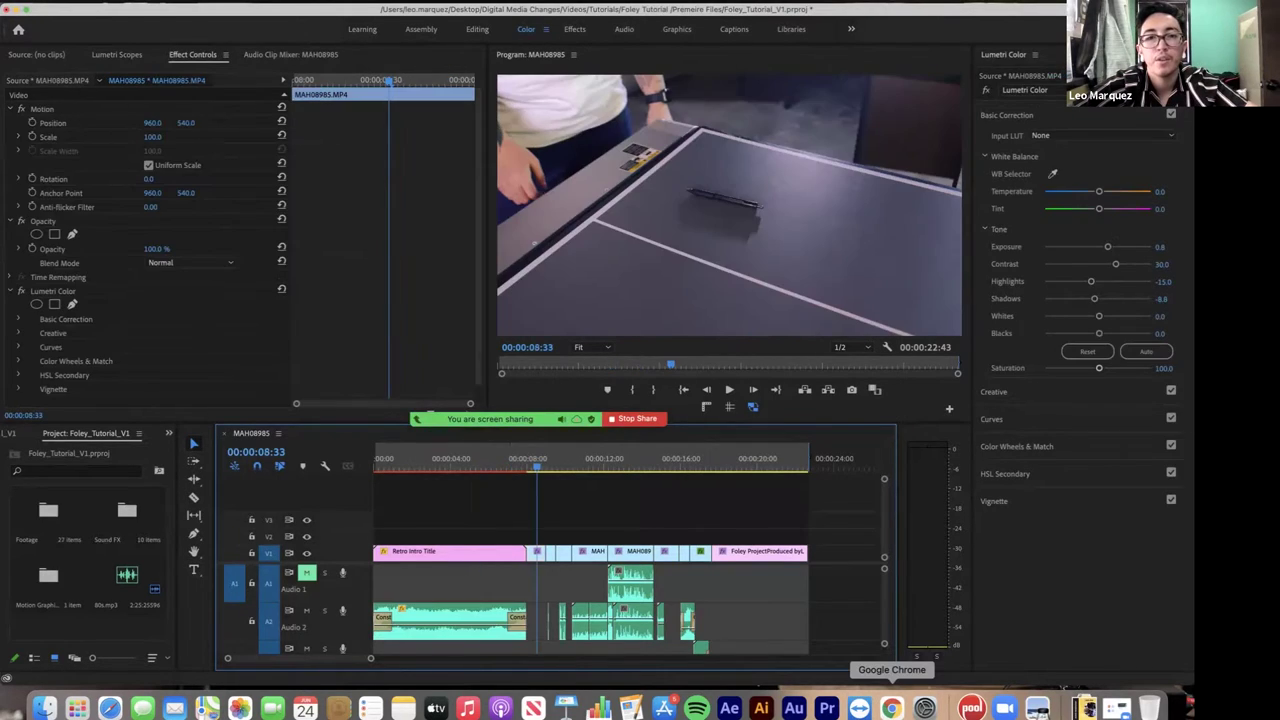
- Switch to Google Chrome and go back through the workshop presentation to the four-step Timeline slide
click(891, 708)
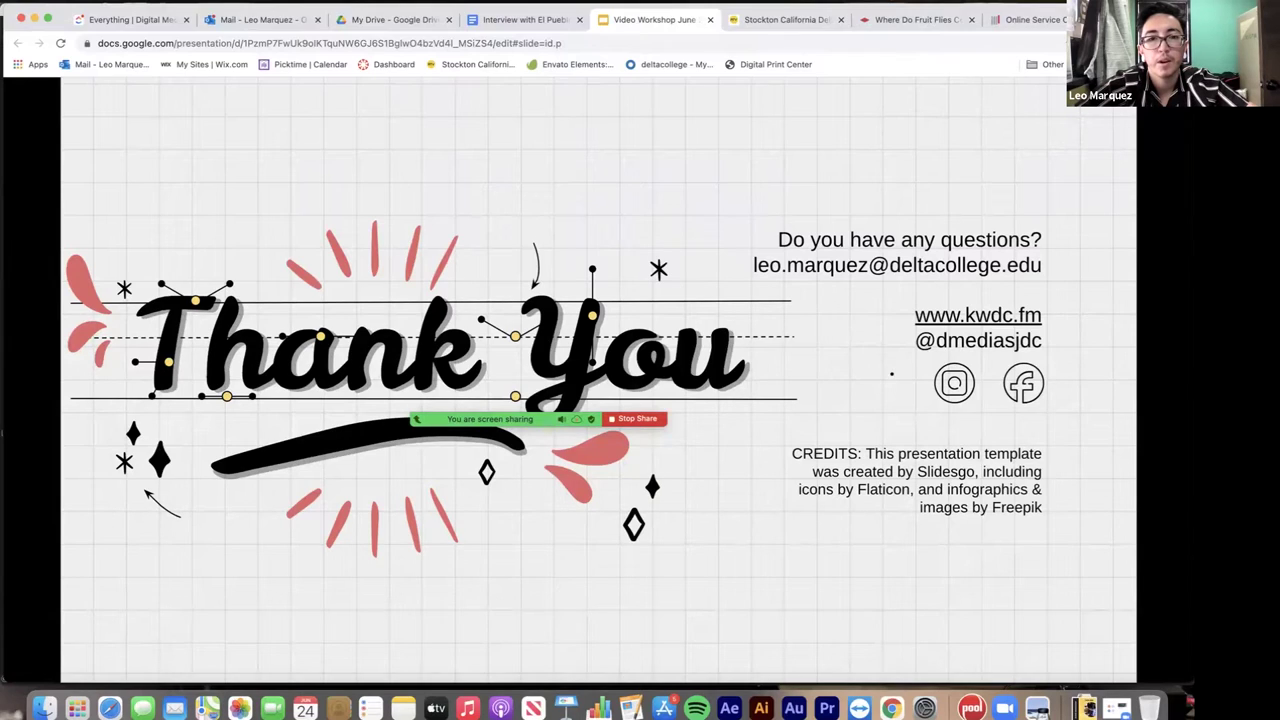
key(Left)
key(Left)
key(Left)
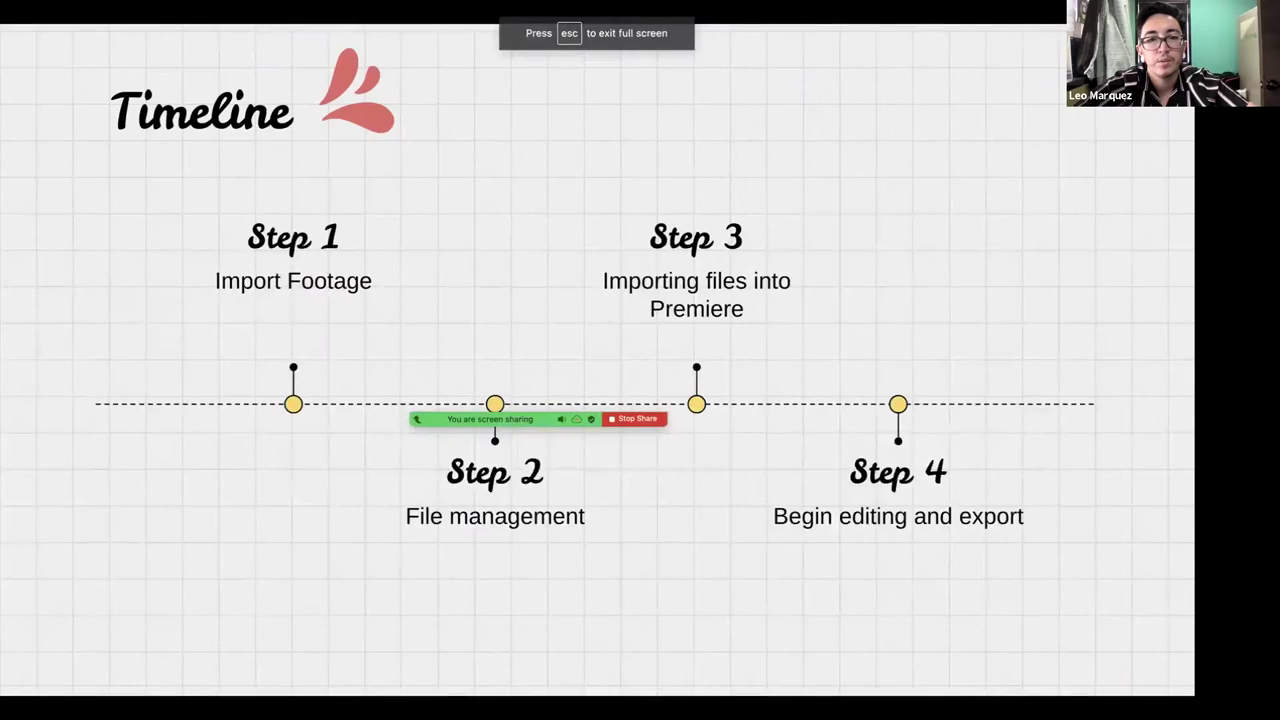
key(Left)
key(Left)
key(Left)
key(Left)
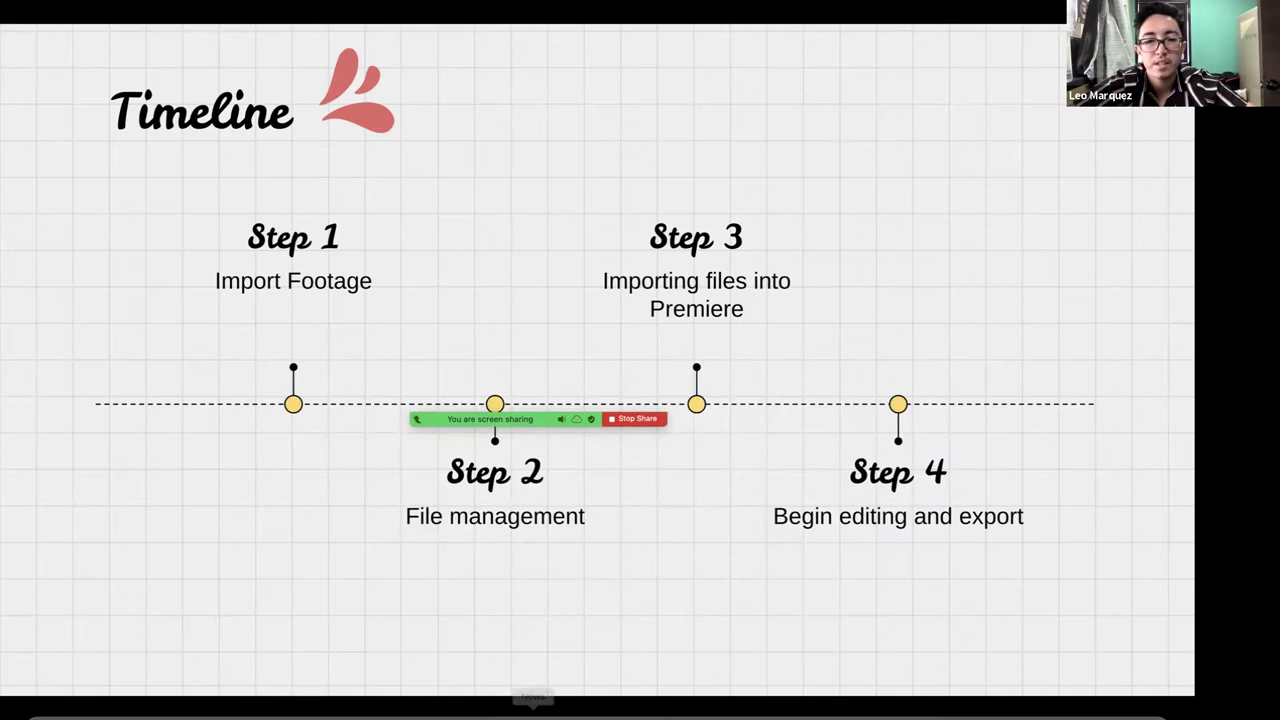
mouse_move(533, 697)
- Switch back to Premiere Pro, open the Footage bin and place MAH08989.MP4 on V1 and A1 beyond the end title, at about 00:00:24
click(826, 708)
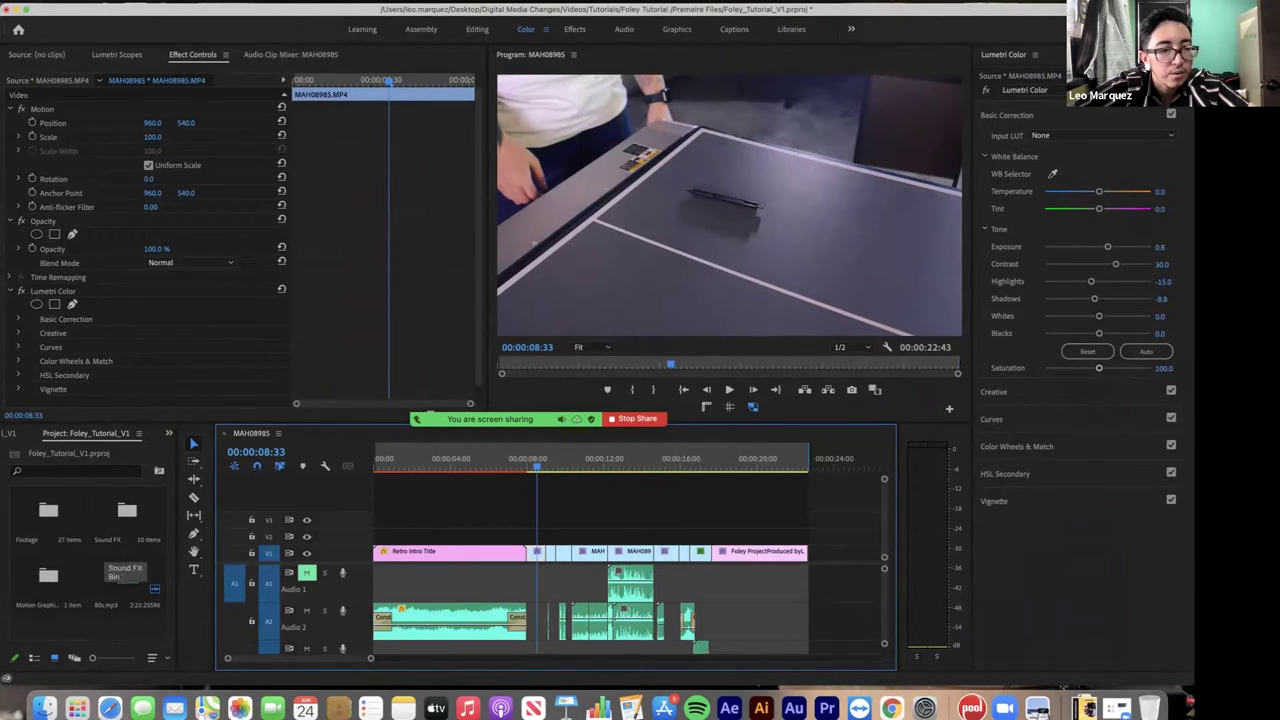
double_click(48, 510)
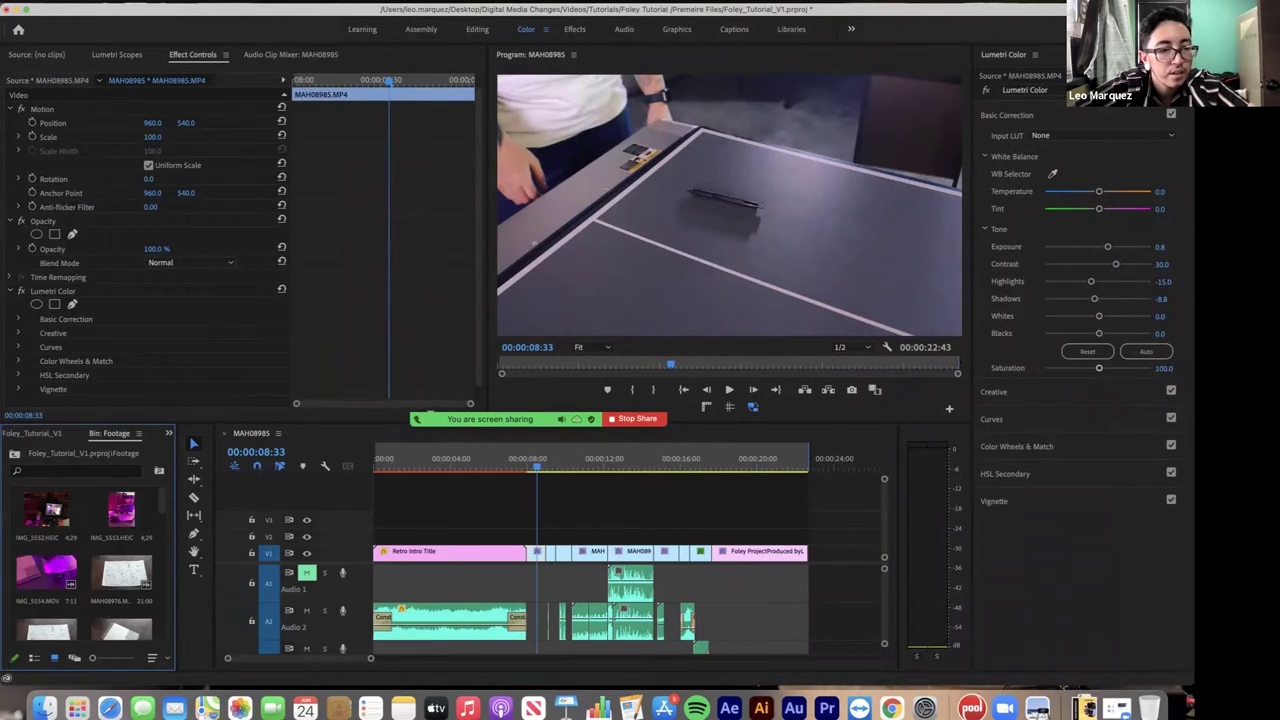
scroll(90, 560, down, 5)
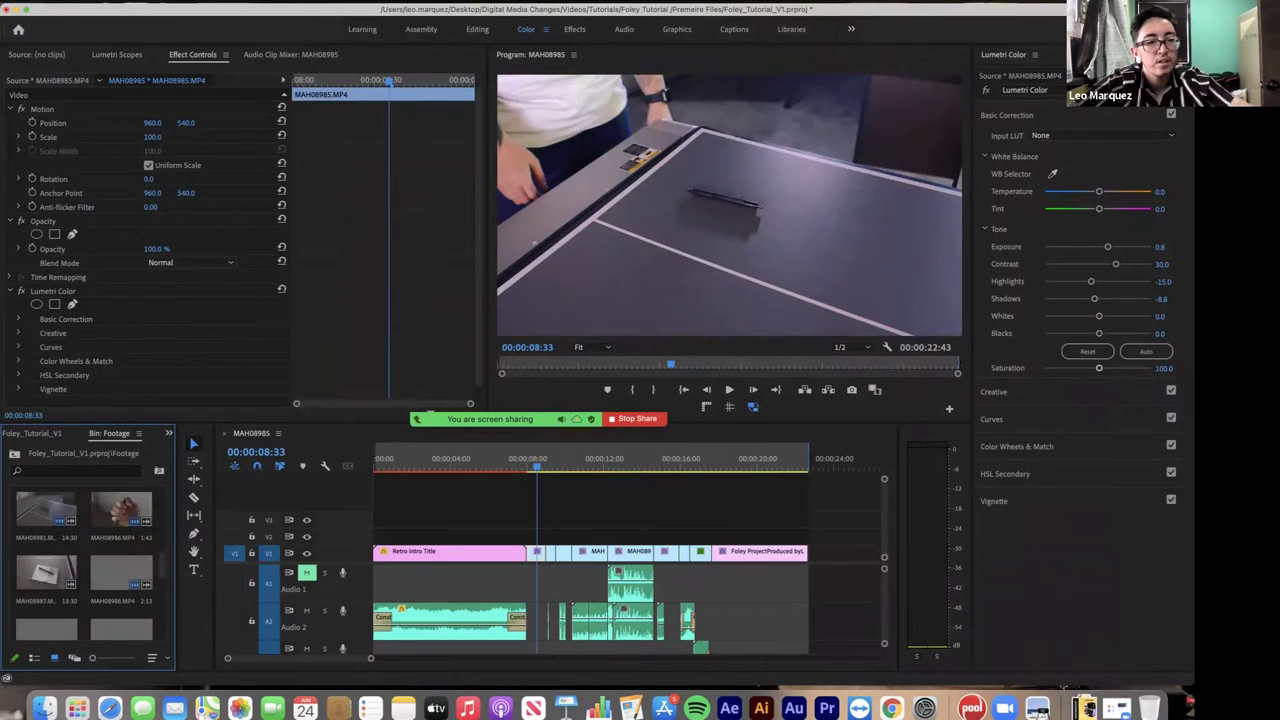
scroll(90, 560, up, 2)
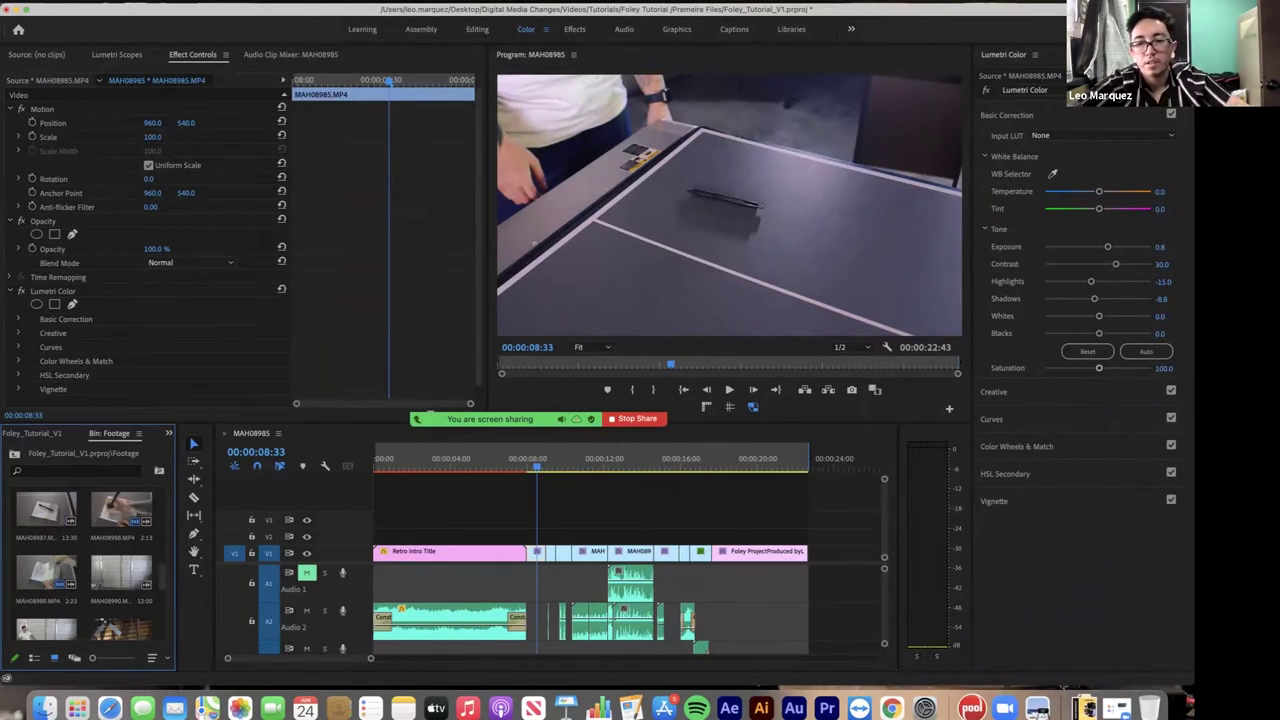
drag(46, 574, 840, 556)
scroll(840, 556, right, 3)
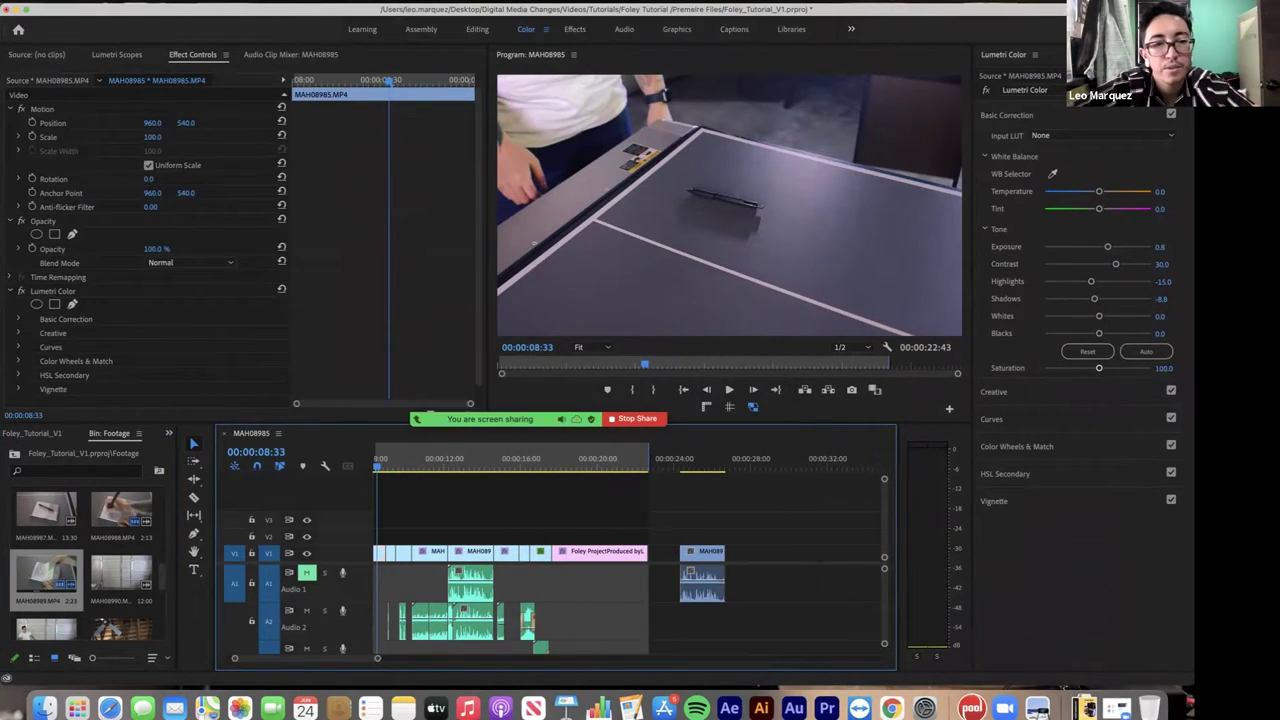
- Preview the source footage of MAH08989.MP4 and MAH08988.MP4 around their marked ranges
double_click(46, 574)
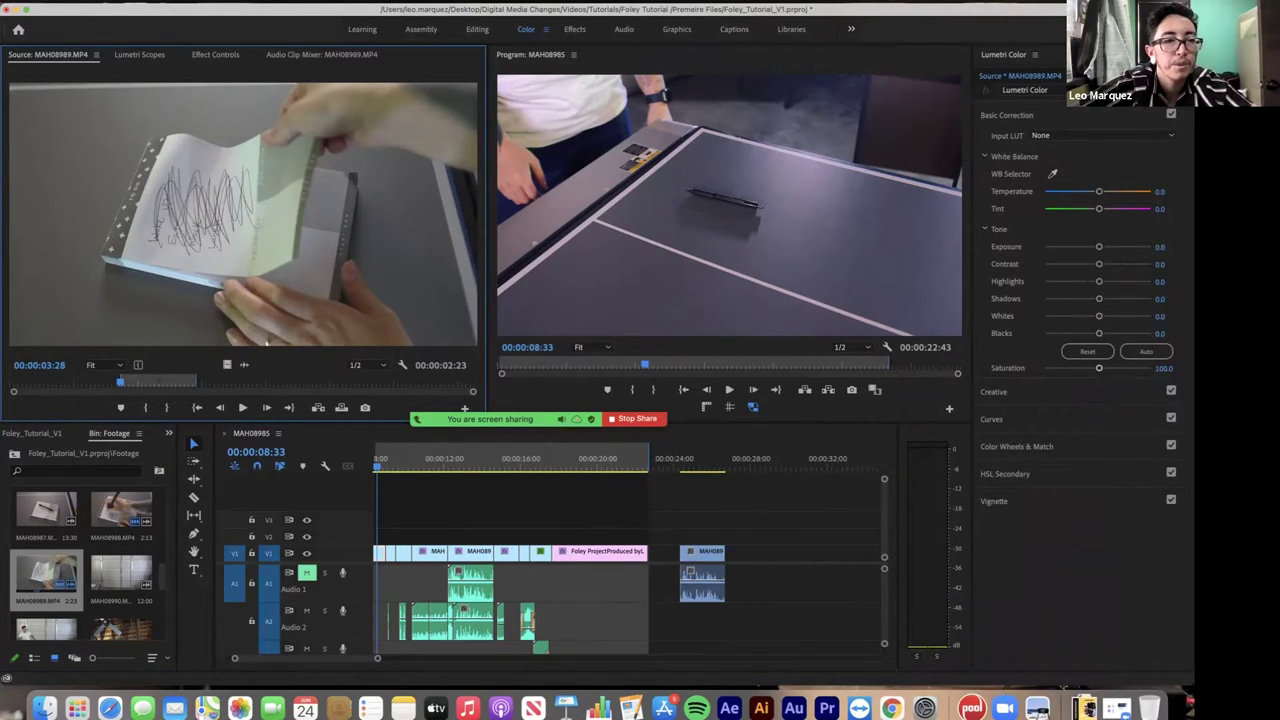
drag(120, 382, 56, 382)
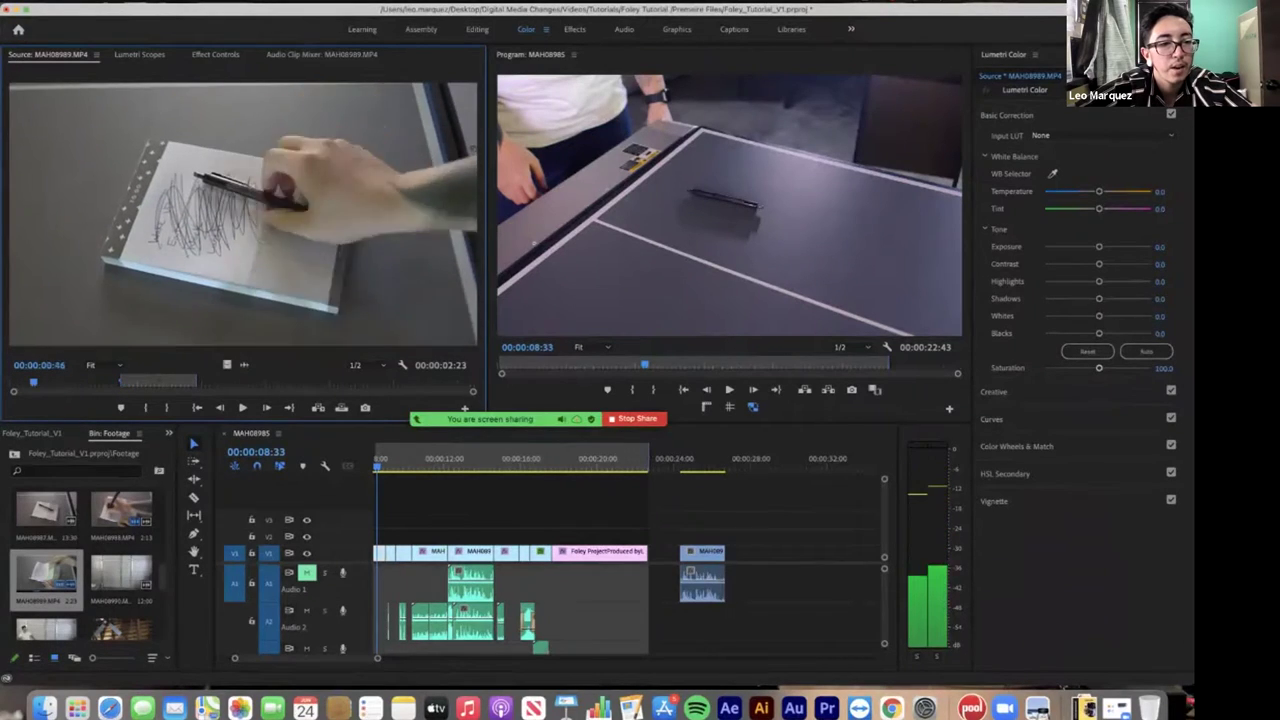
key(Left)
key(Left)
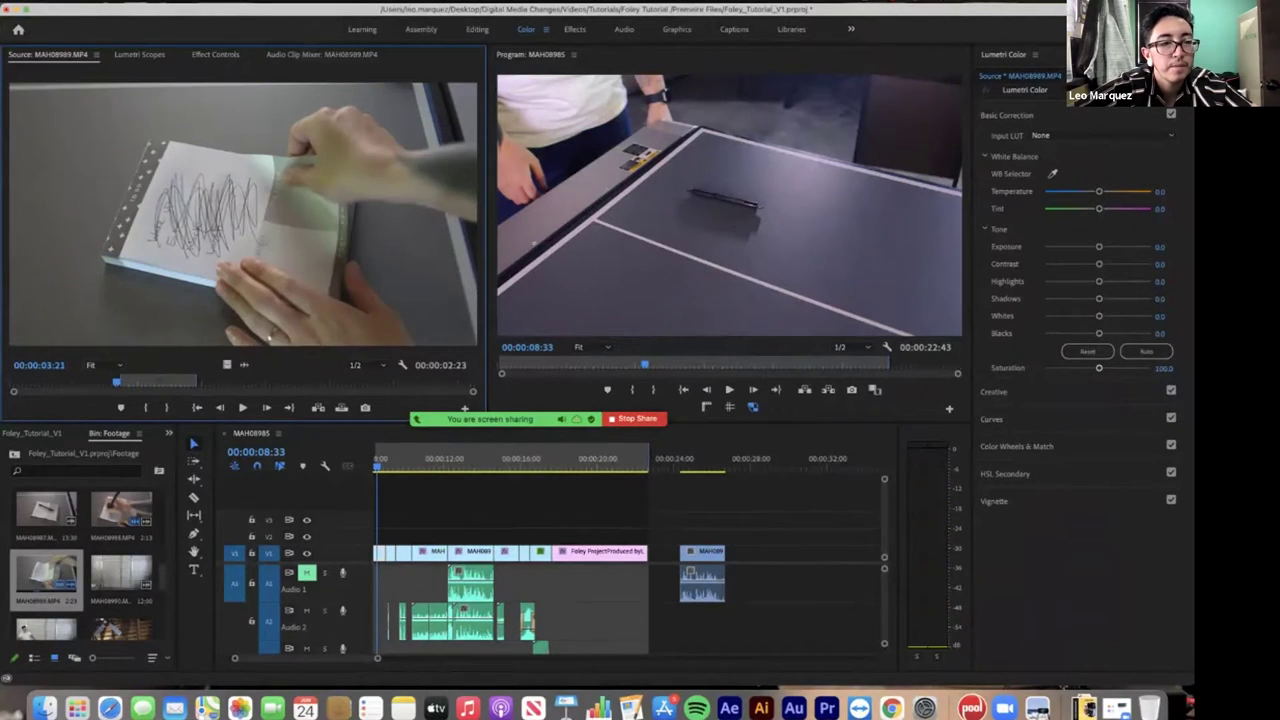
double_click(121, 510)
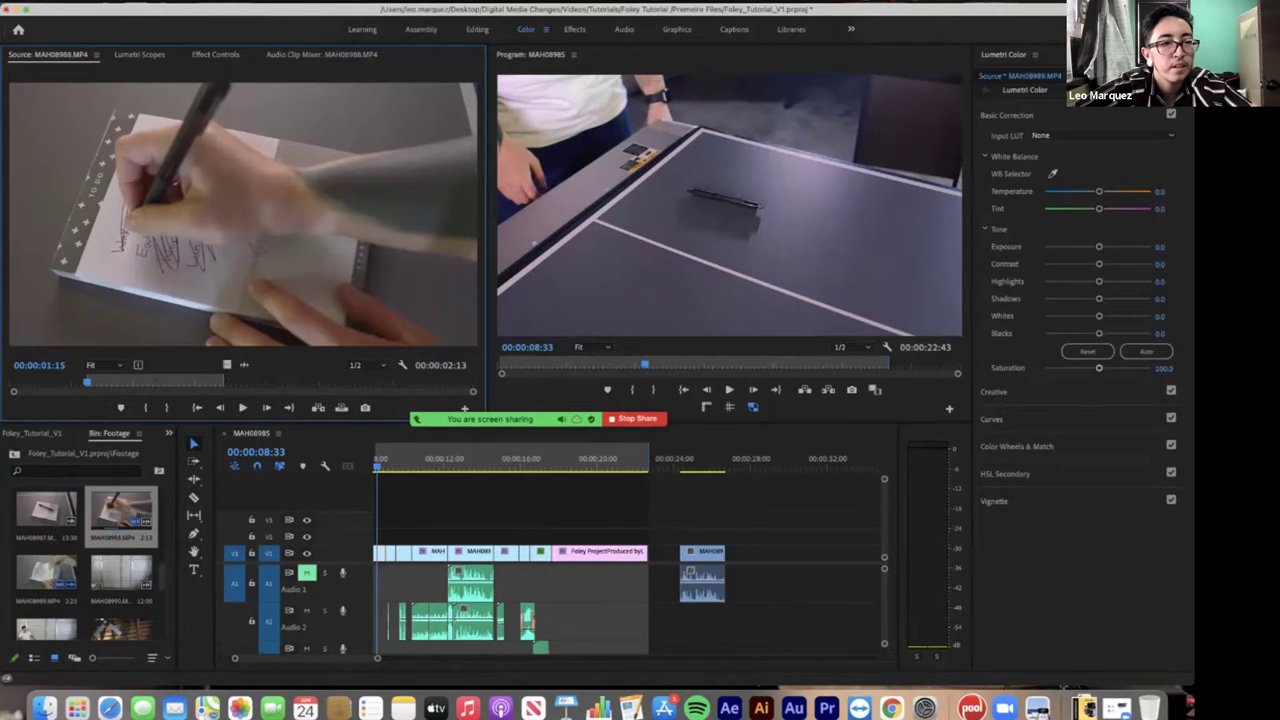
key(space)
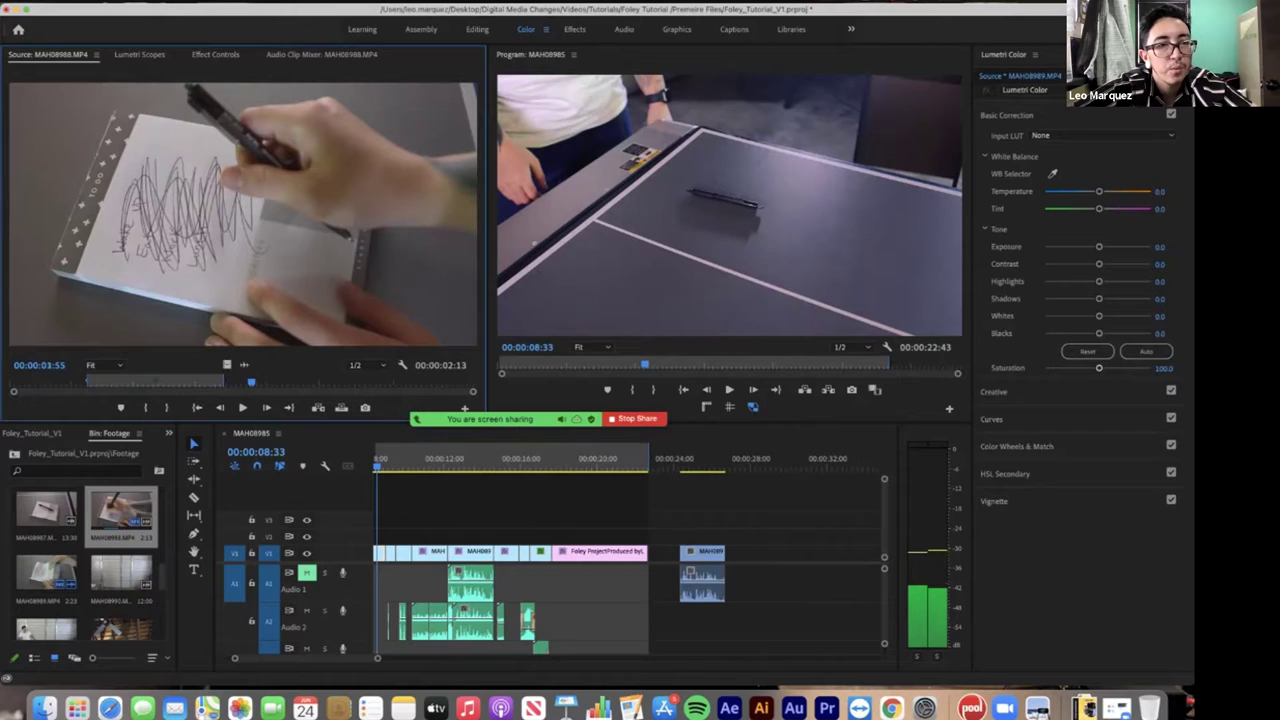
- Load MAH08989.MP4 in the source monitor and mark its In point at 00:00:07:16 and Out point at 00:00:08:23
double_click(46, 573)
key(space)
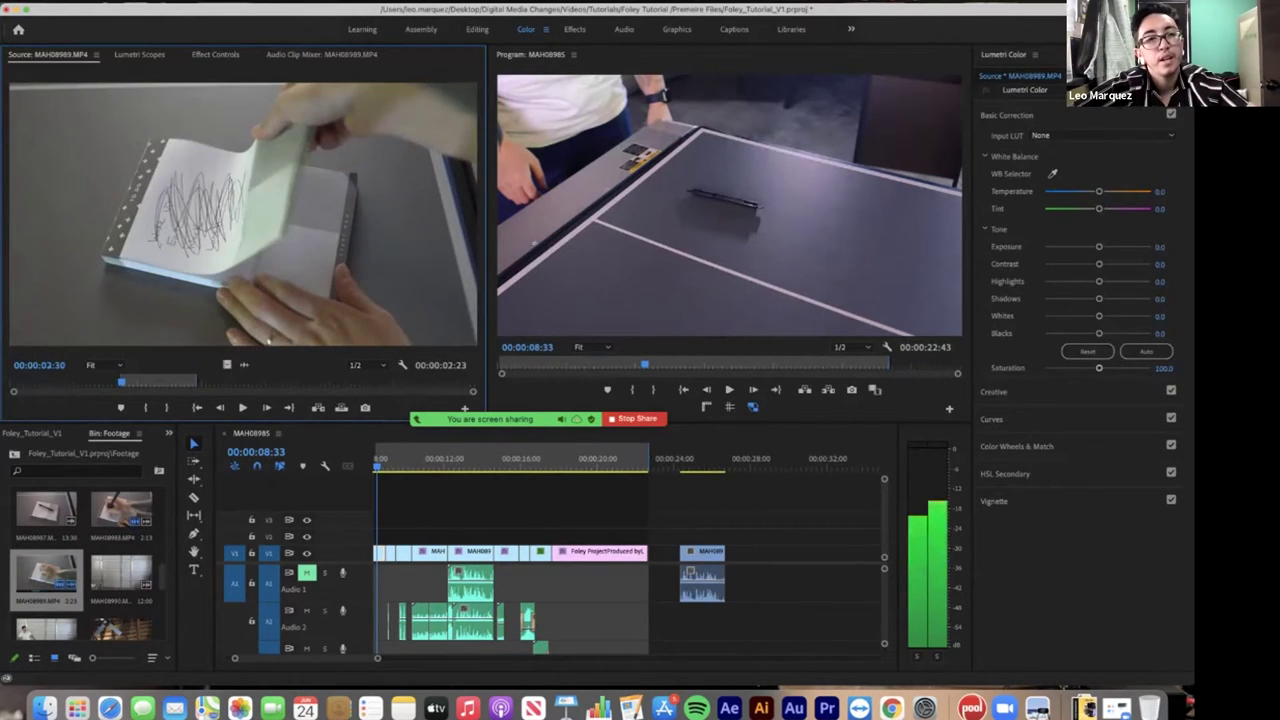
drag(122, 382, 116, 382)
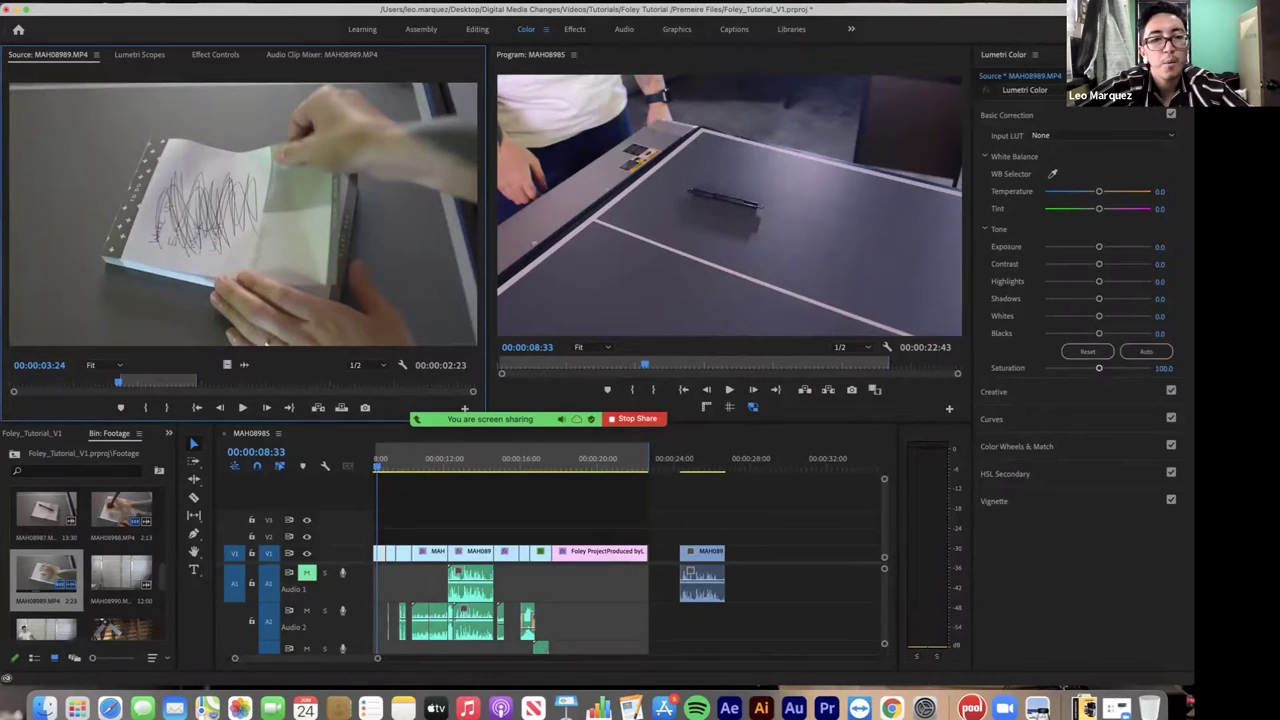
click(238, 382)
mouse_move(239, 382)
mouse_down()
mouse_move(302, 382)
mouse_move(241, 382)
mouse_up()
key(i)
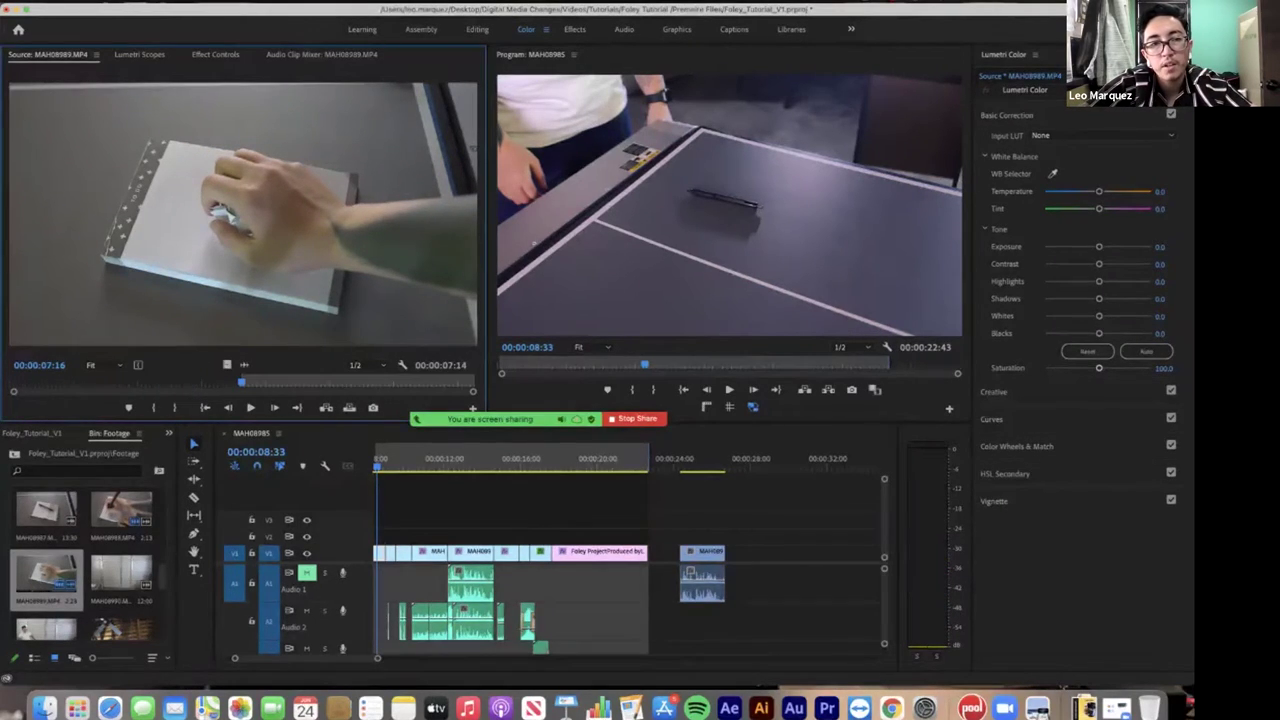
key(space)
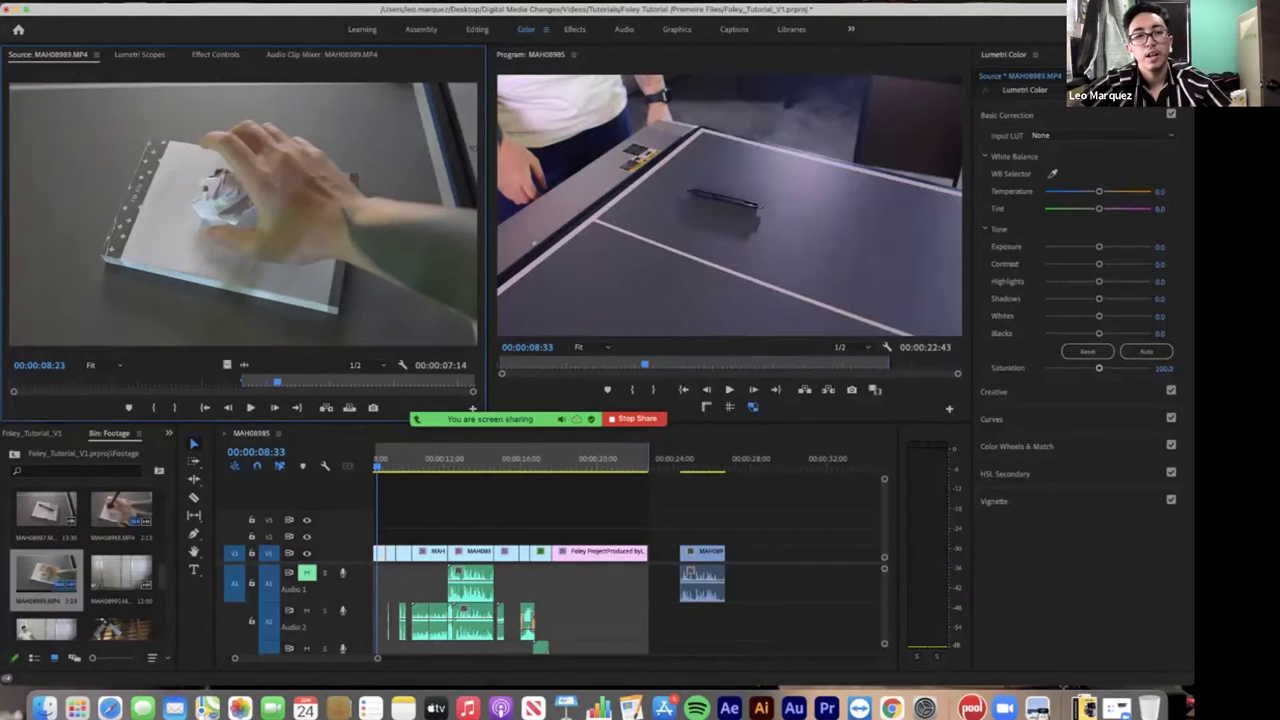
key(o)
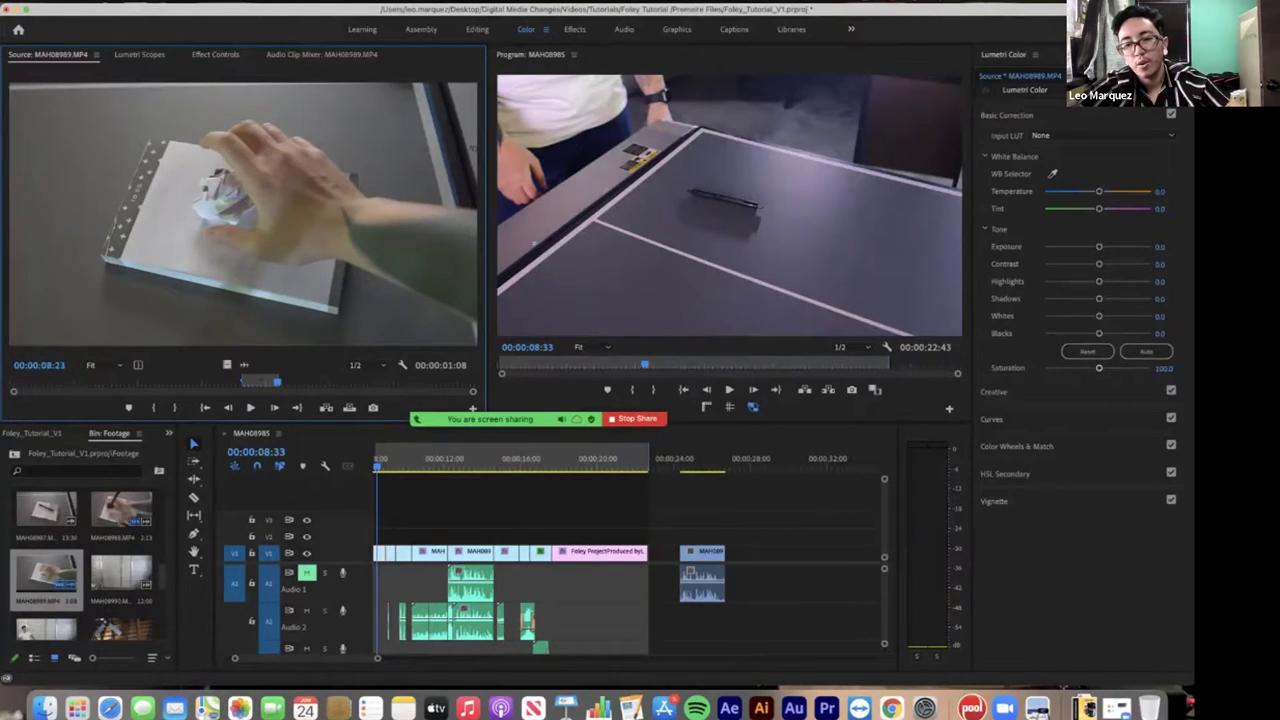
- Add the marked MAH08989.MP4 range to V1 at about 00:00:28 and delete the longer copy placed just before it
drag(243, 214, 748, 553)
click(703, 580)
key(Delete)
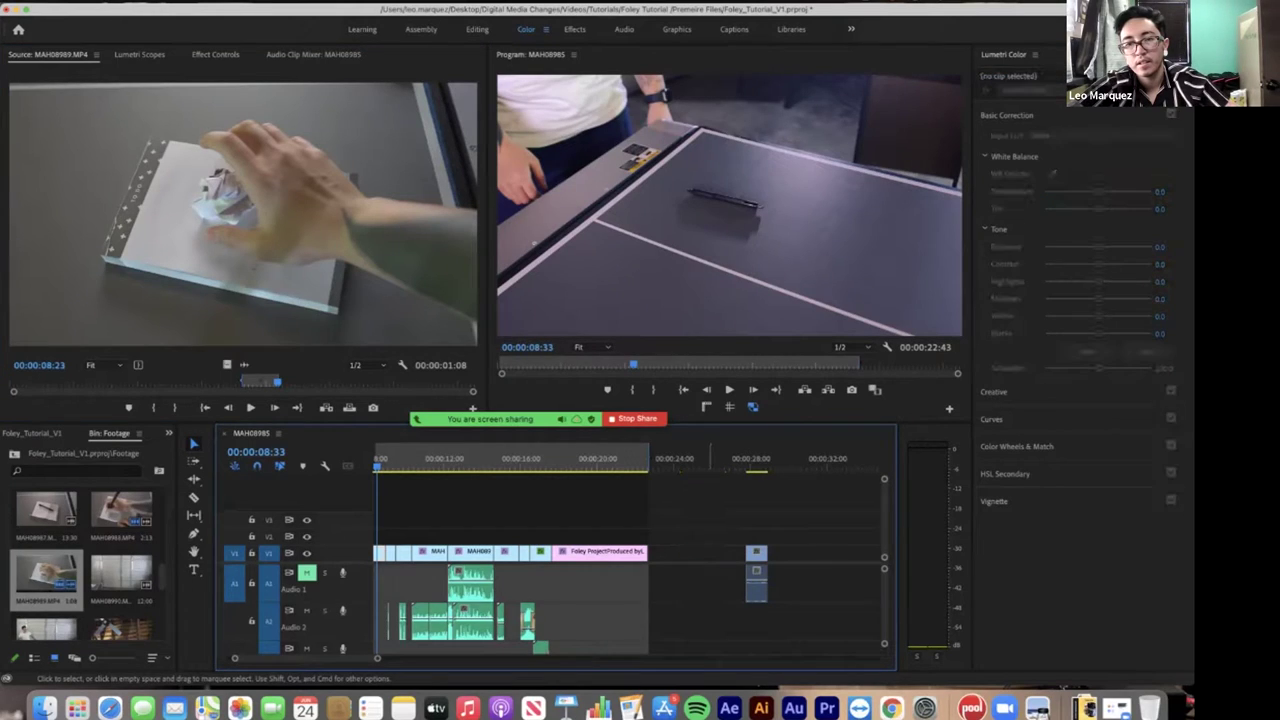
drag(760, 460, 754, 460)
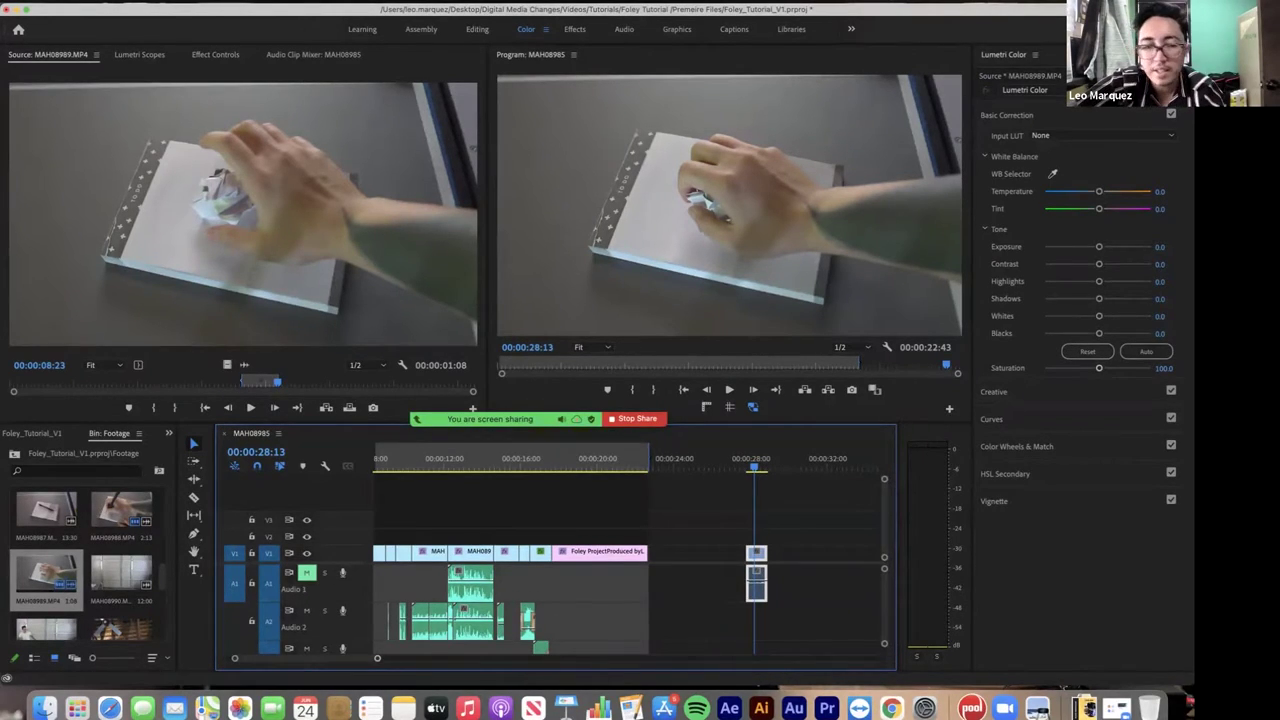
- Show the whole sequence in the timeline and return the playhead to 00:00:00:00
key(minus)
key(minus)
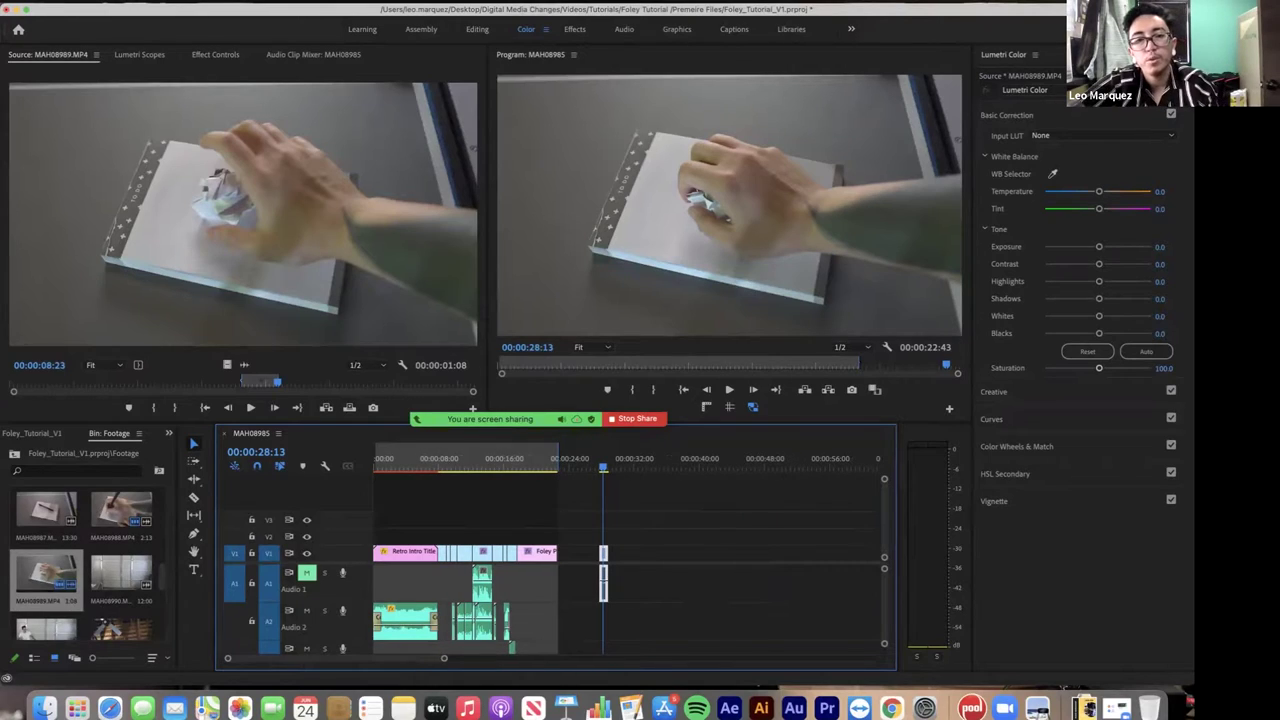
click(431, 466)
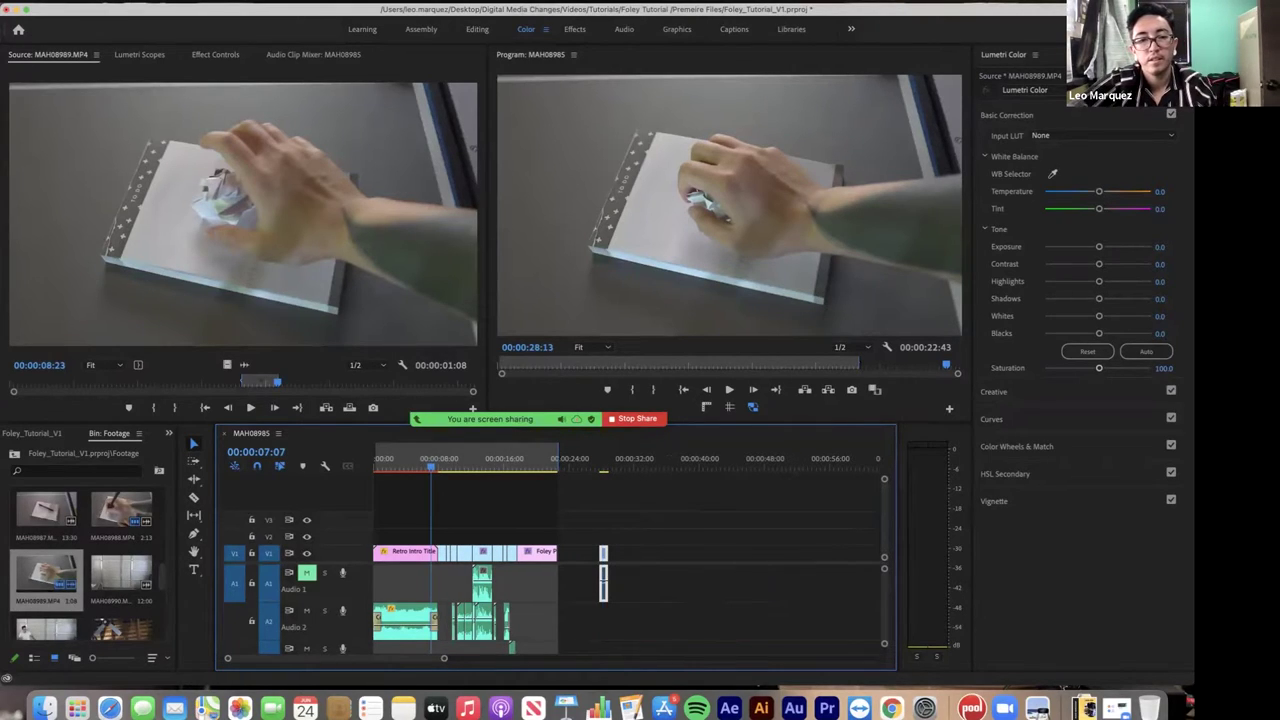
key(Home)
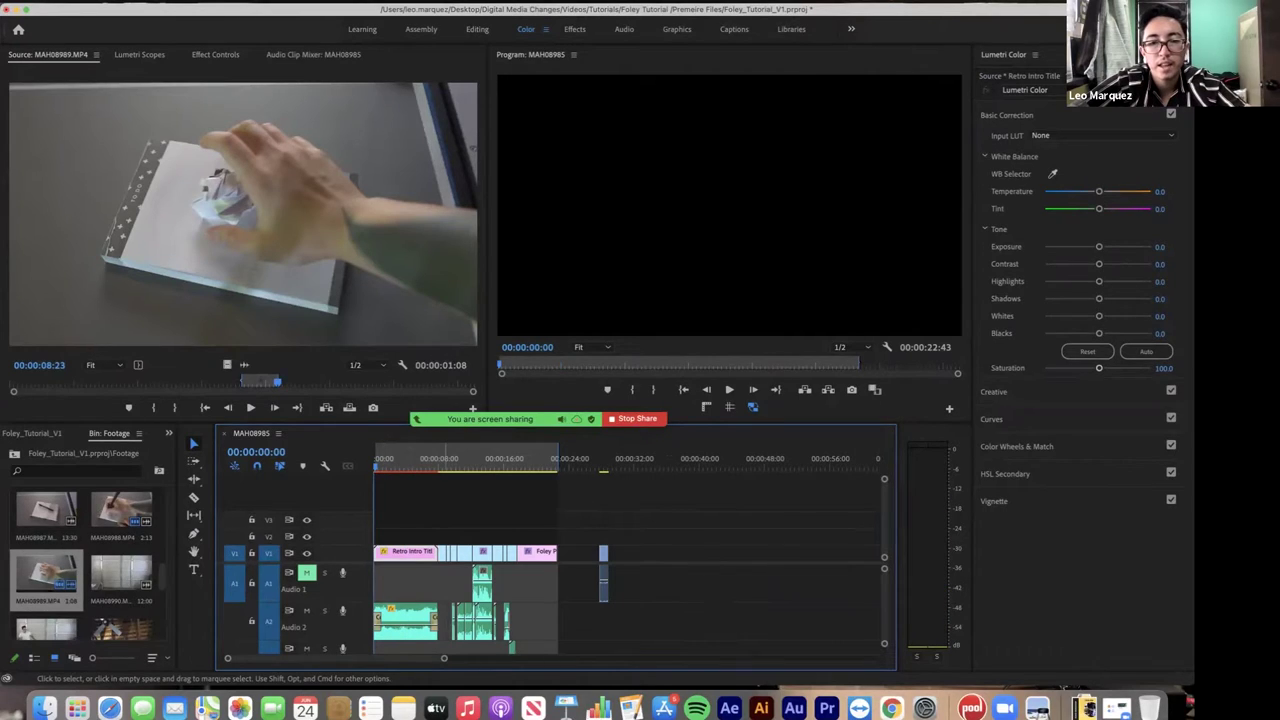
- Shorten the sequence's marked range to 00:00:22:40 at its Out point and show several minutes of the timeline
mouse_move(558, 458)
mouse_down()
mouse_move(703, 458)
mouse_move(558, 458)
mouse_up()
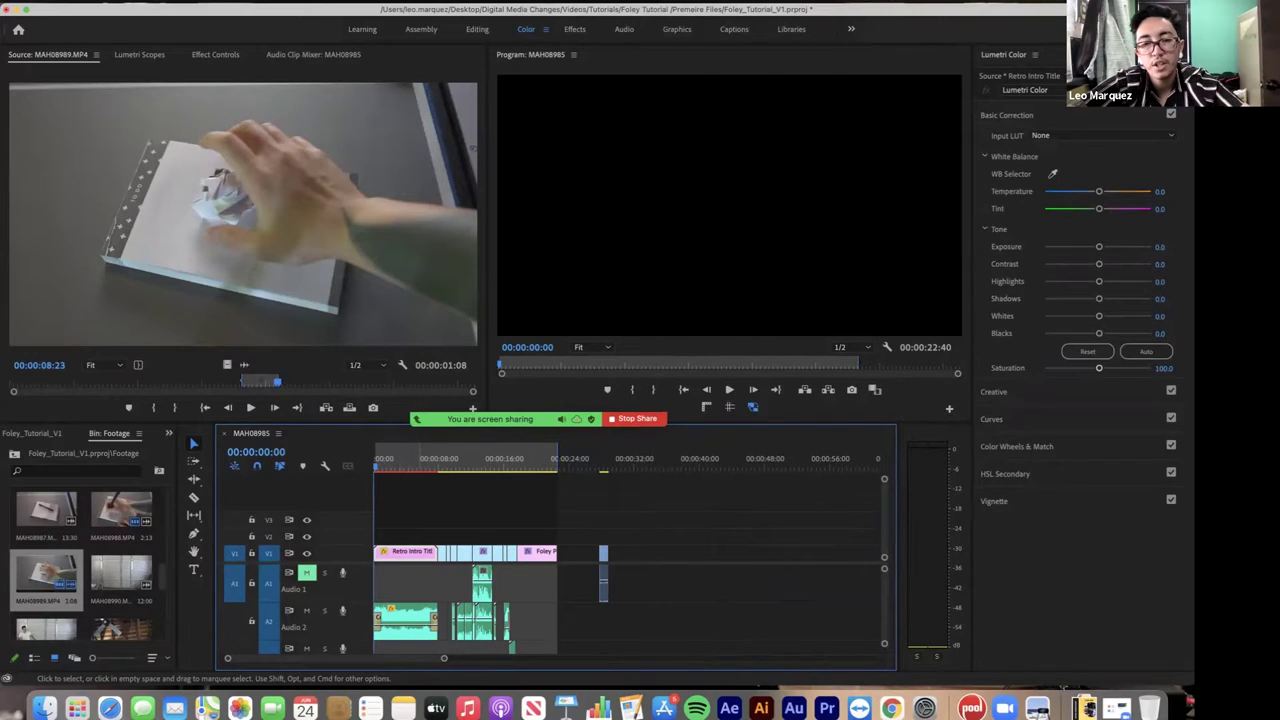
key(minus)
key(minus)
key(minus)
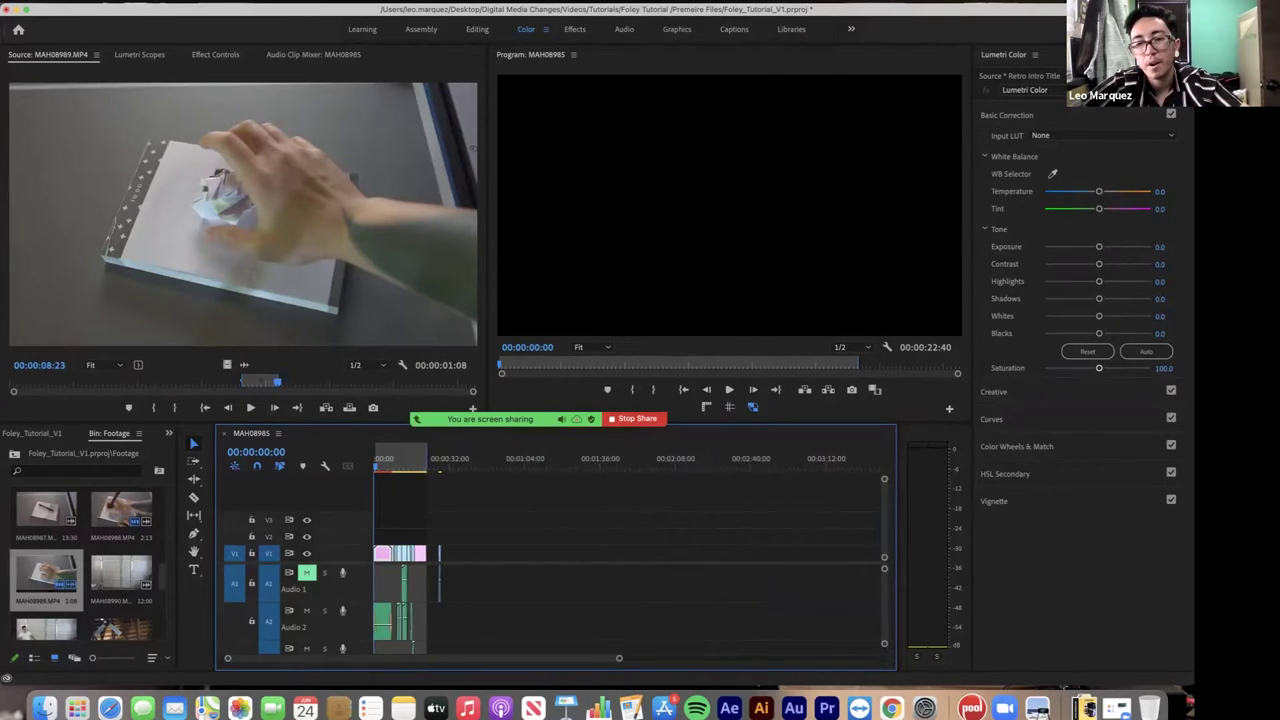
key(minus)
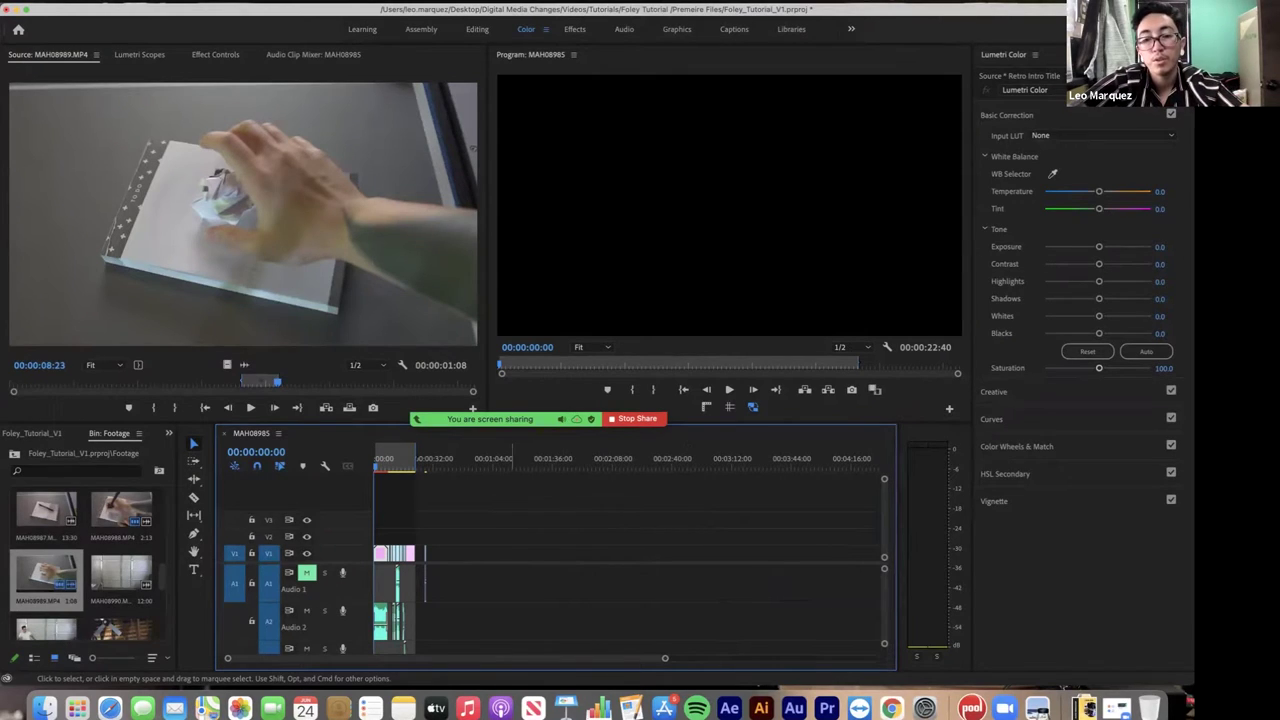
- Extend the sequence's marked range to an Out point at 00:00:22:45, just after the closing credits
key(backslash)
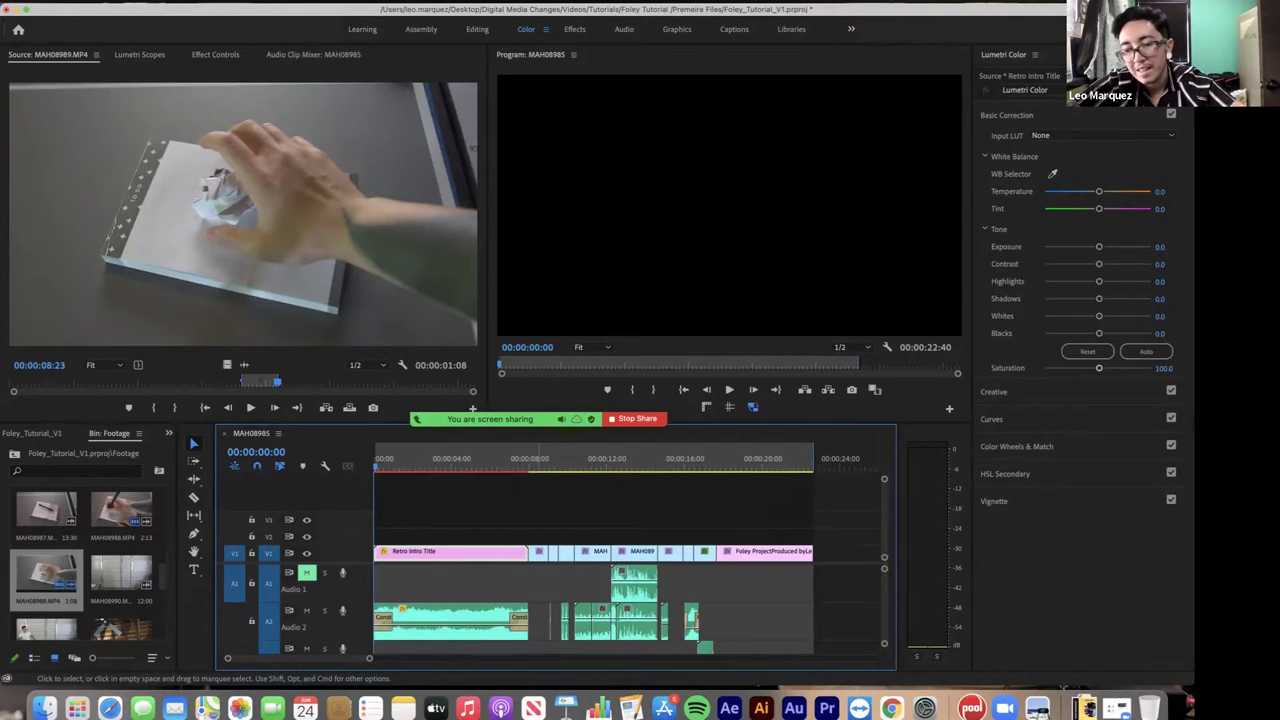
drag(807, 460, 810, 460)
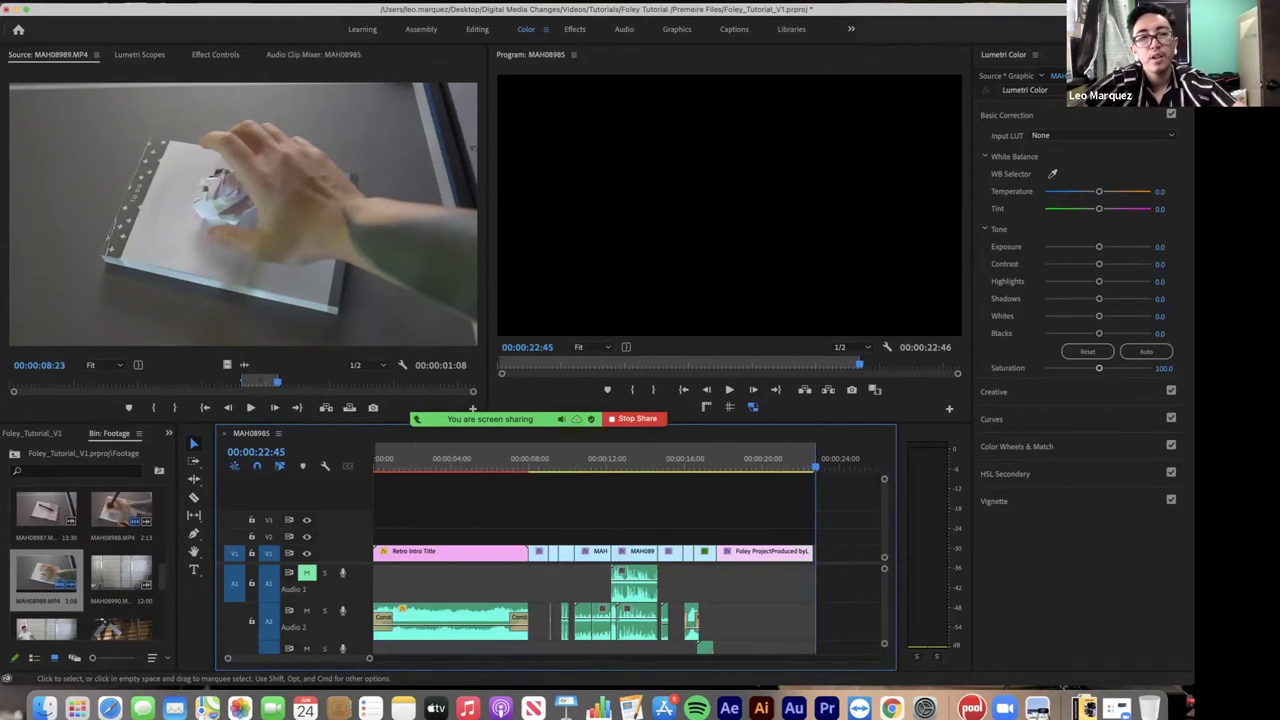
- Open the media export settings for the marked sequence range and examine the video options
mouse_move(622, 419)
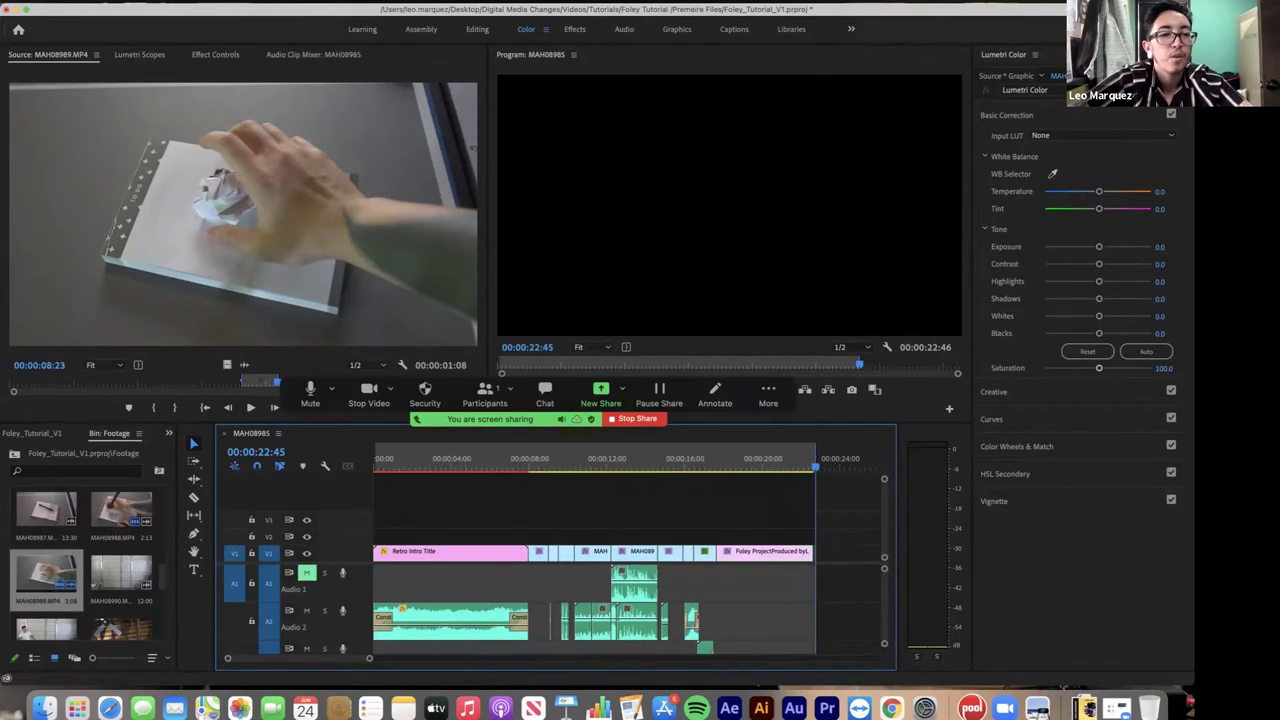
click(110, 2)
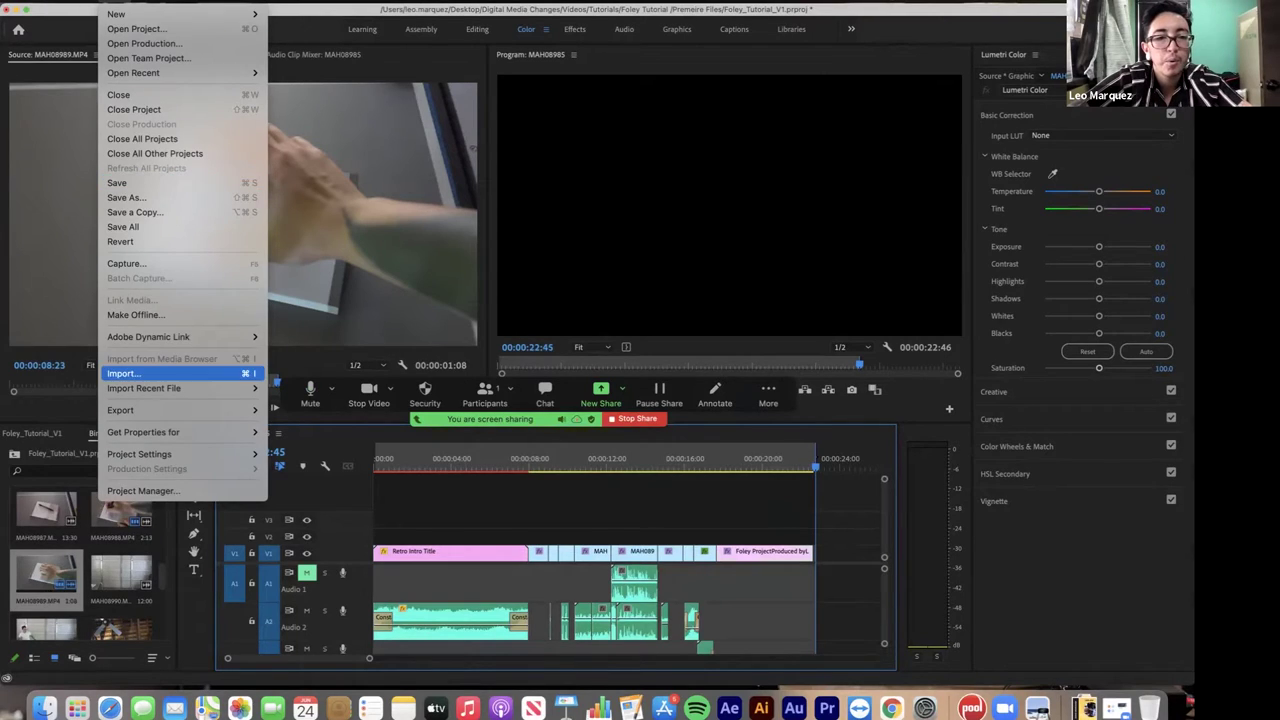
mouse_move(150, 410)
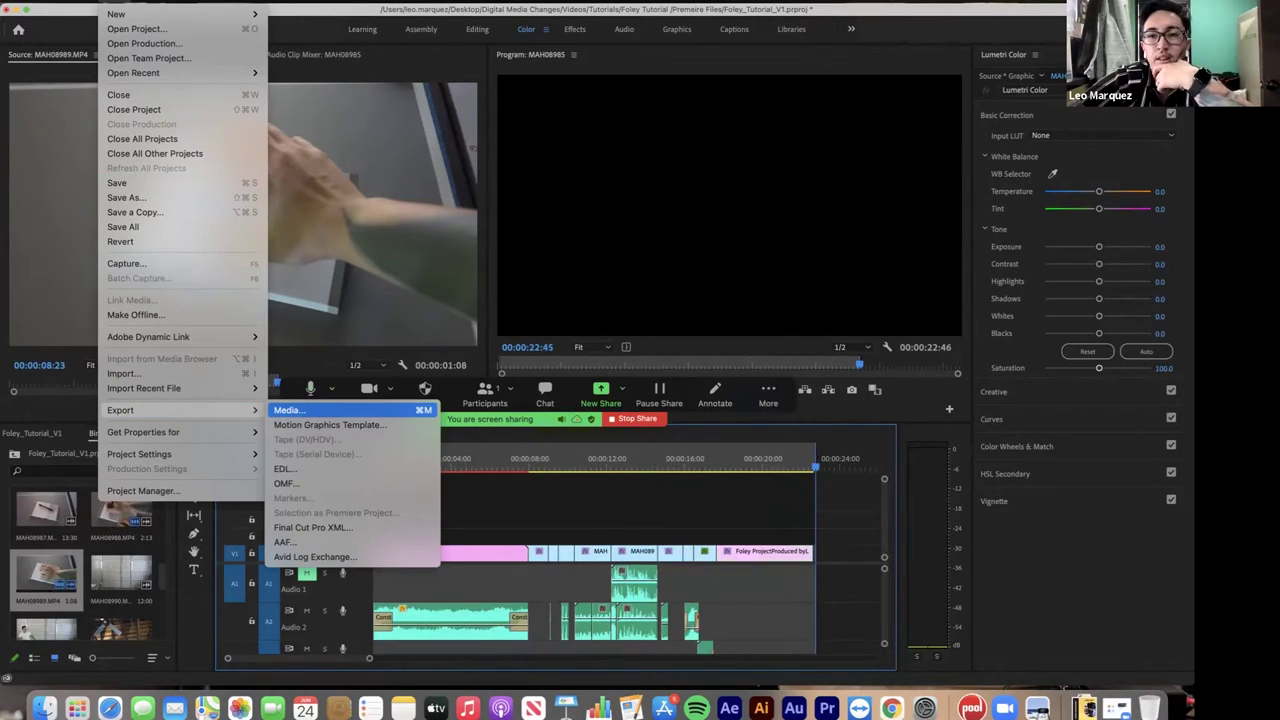
click(290, 410)
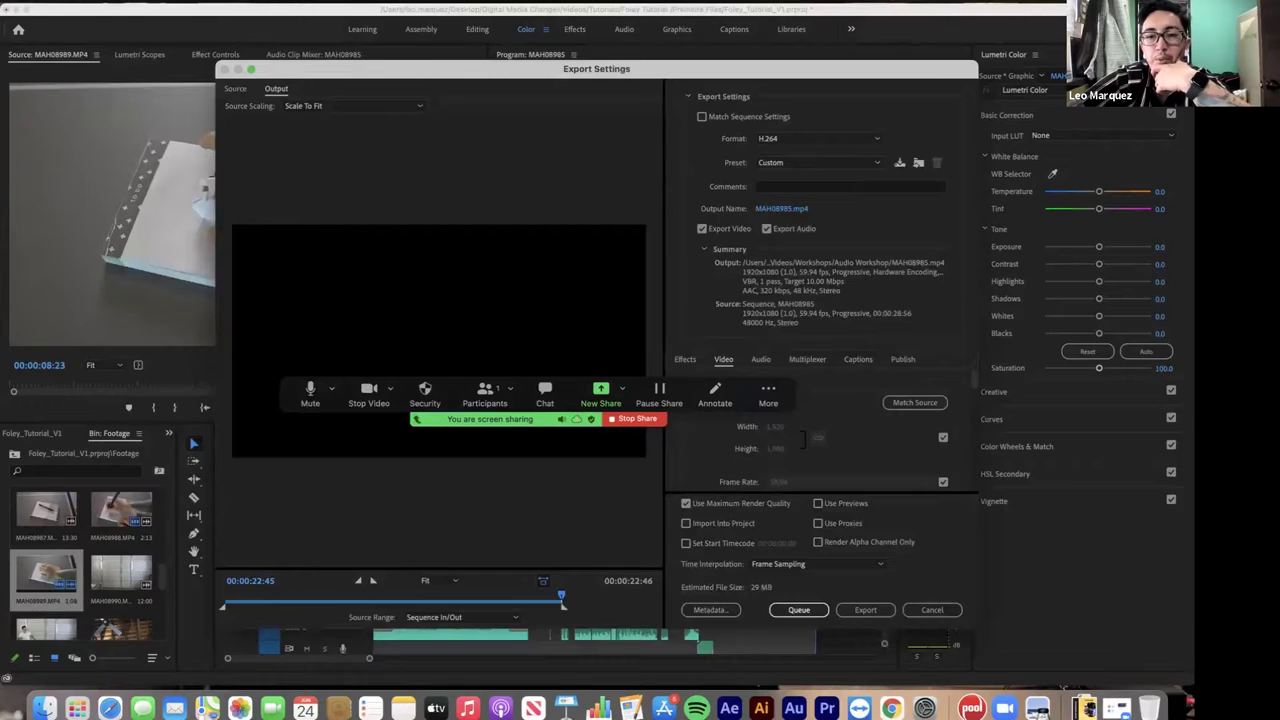
scroll(820, 430, down, 4)
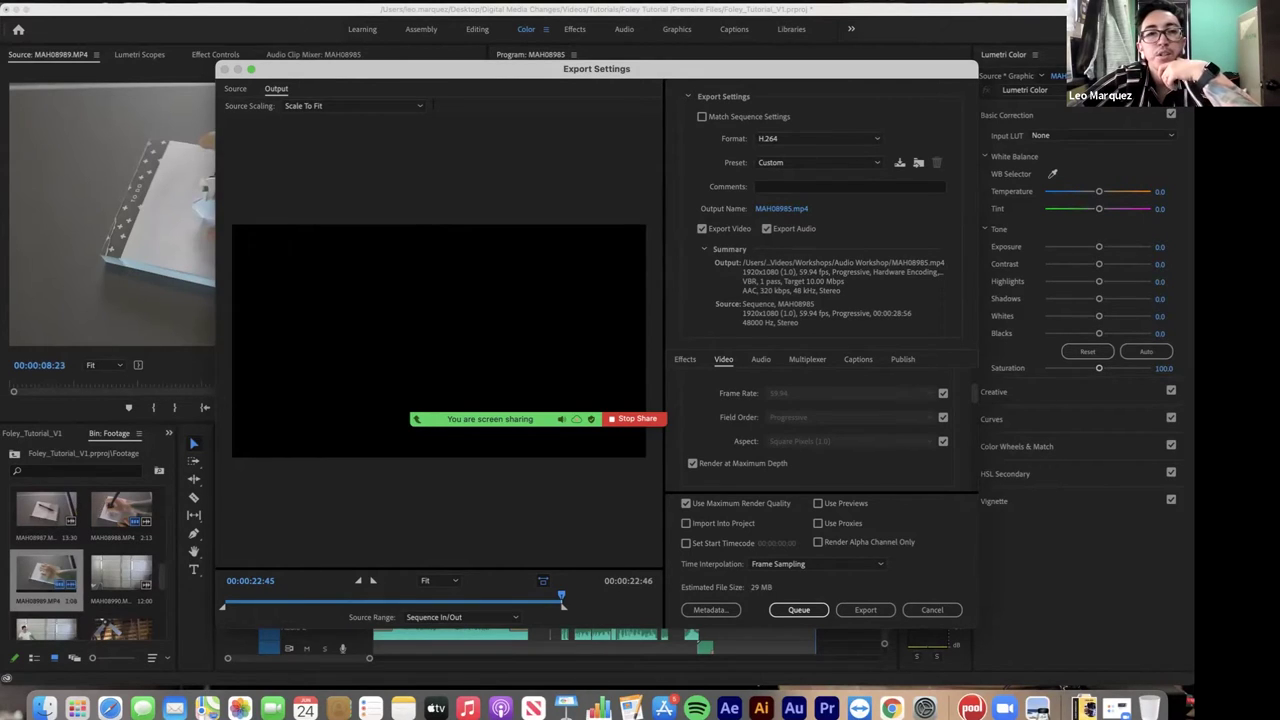
- Set the export's output file to VideoWorkshop in the Video Workshop folder inside Workshops
click(782, 209)
scroll(569, 265, left, 5)
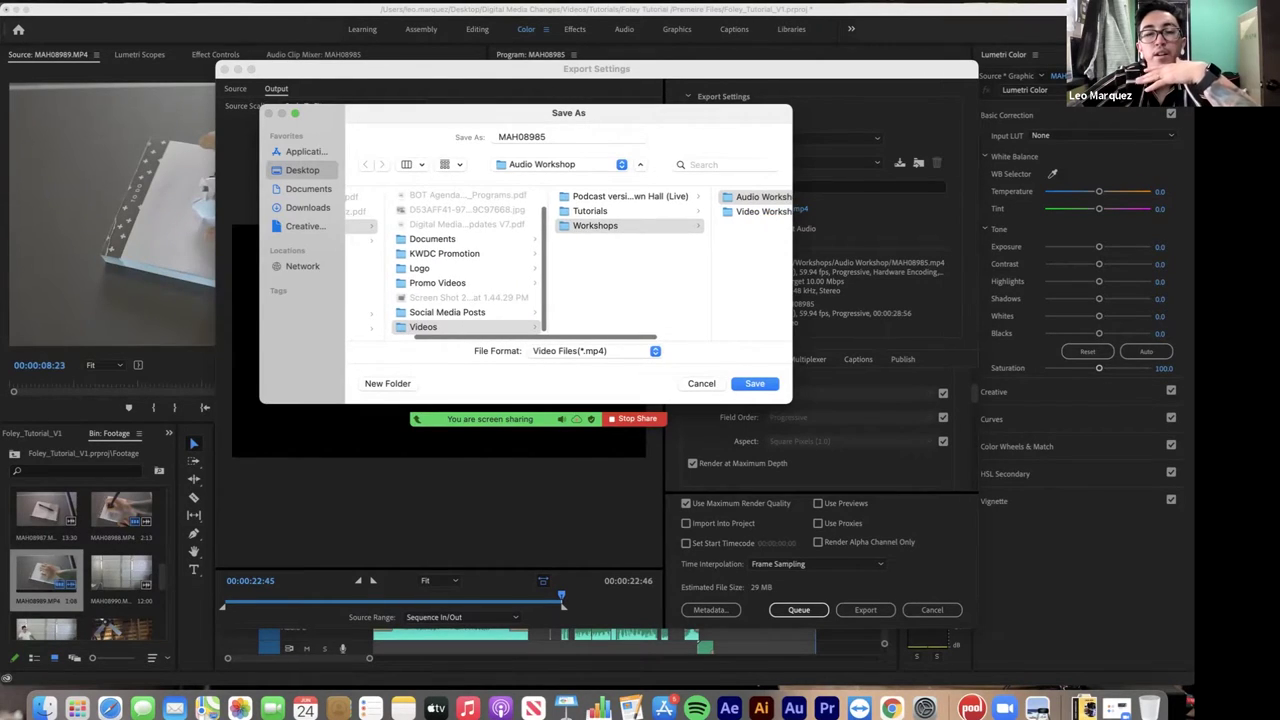
click(590, 211)
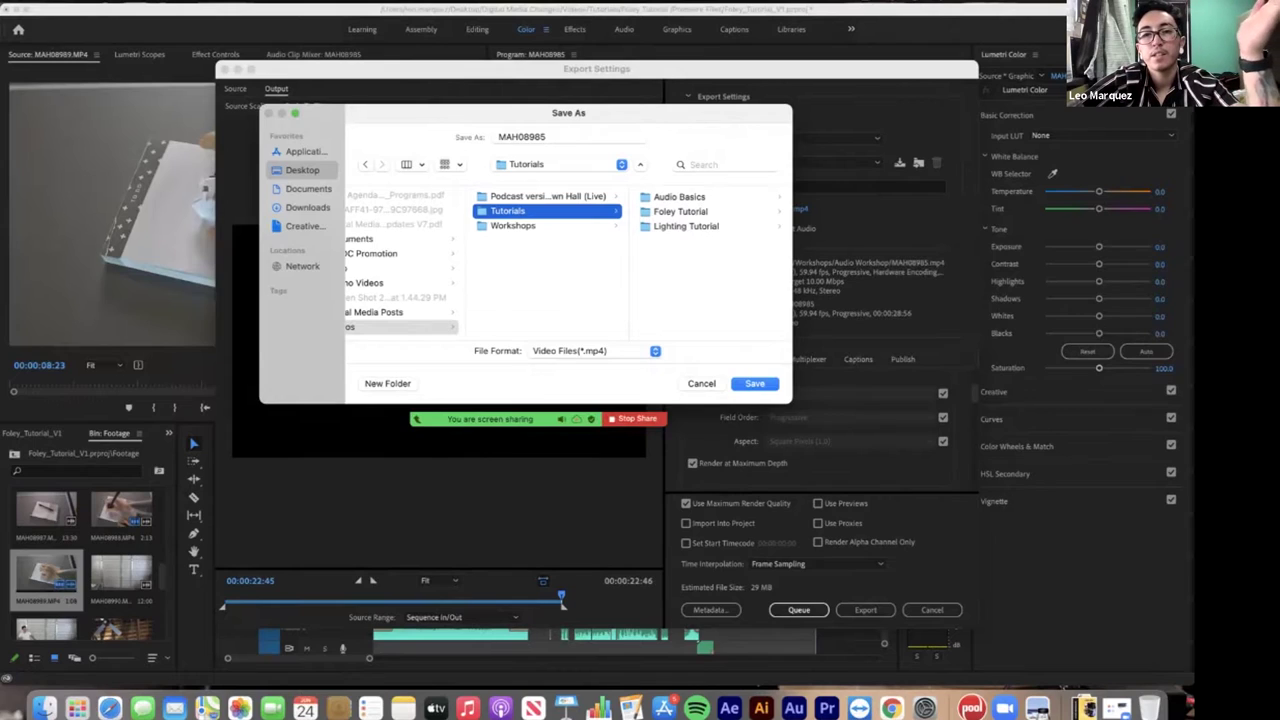
click(546, 226)
click(687, 212)
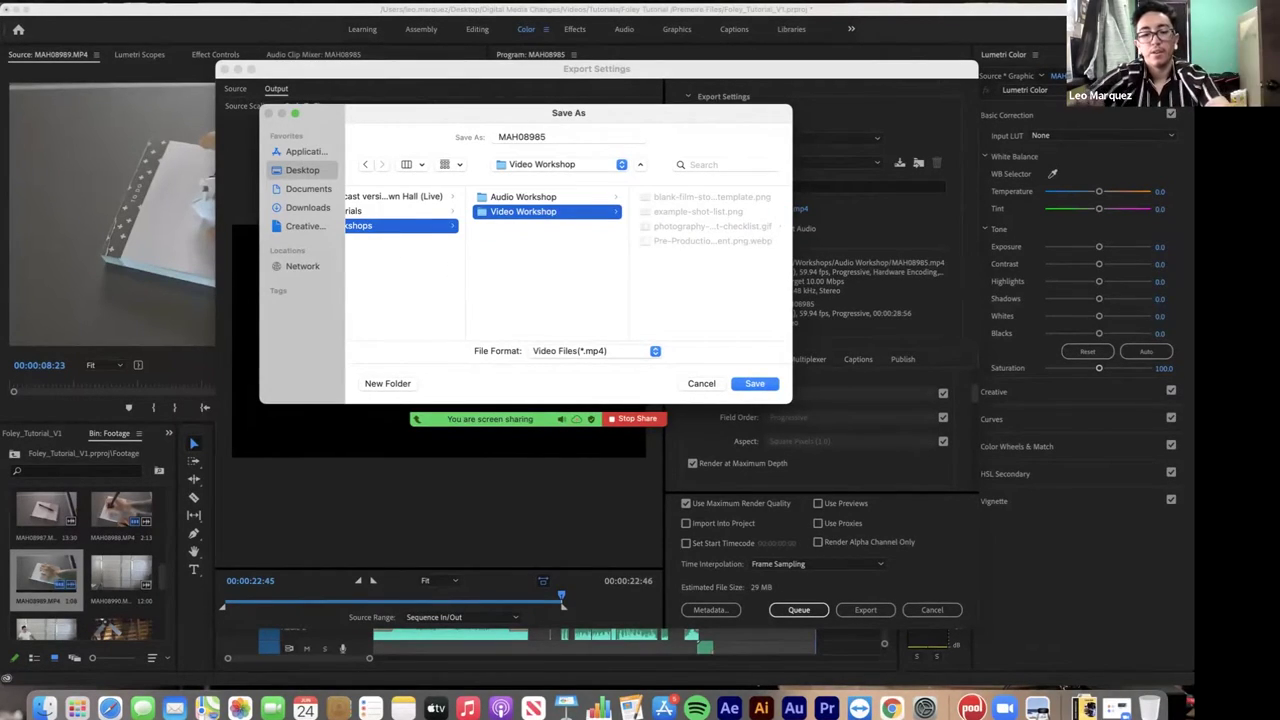
double_click(522, 137)
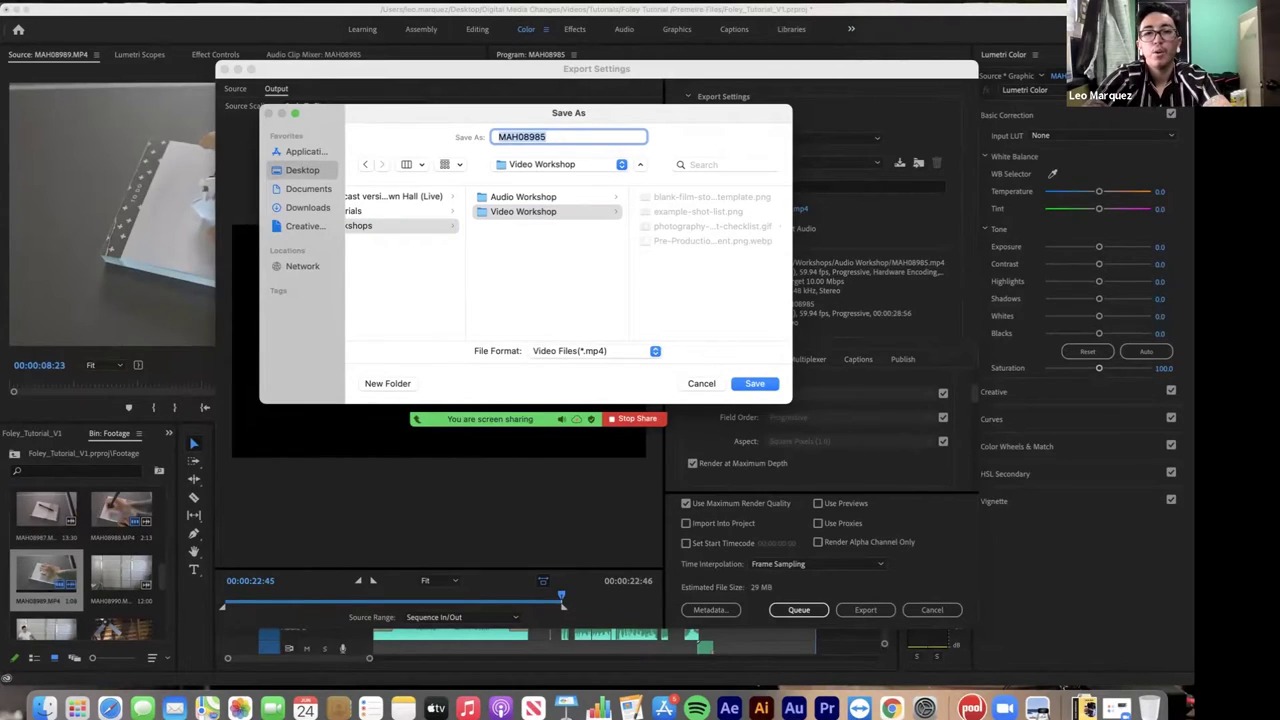
text(Video)
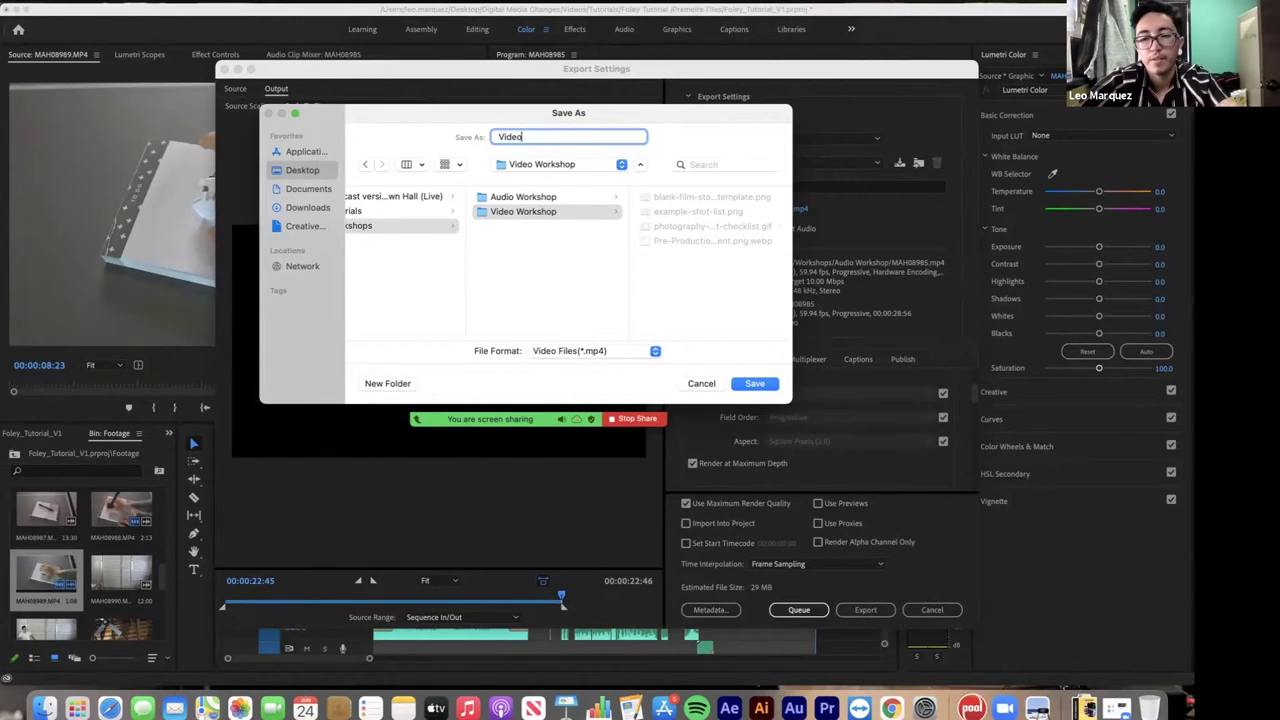
text(Workshop)
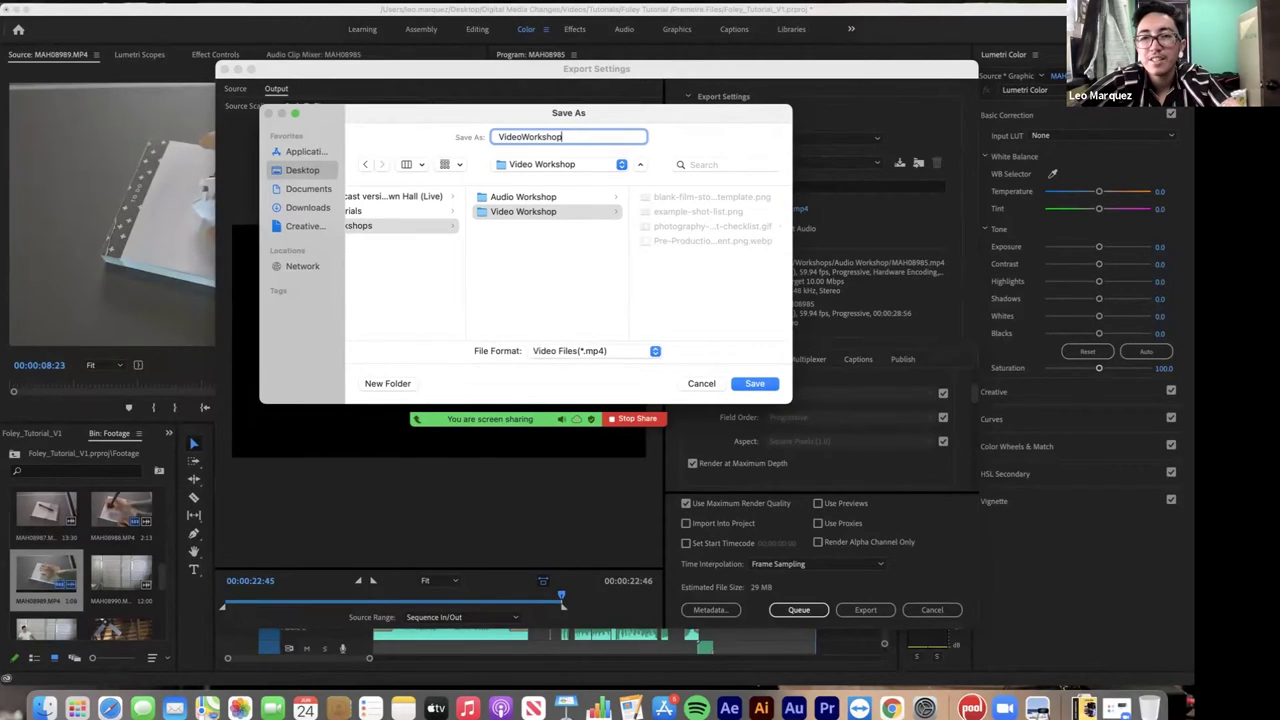
key(Return)
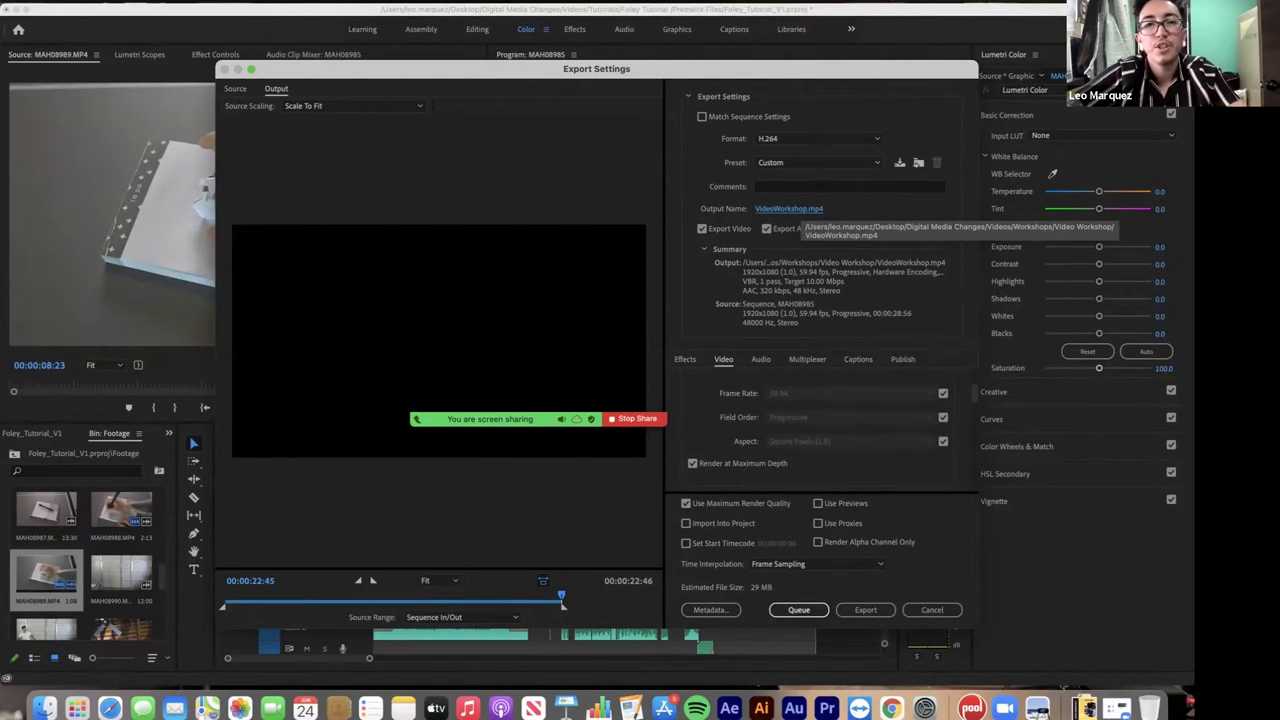
- Rename the export's output file VideoWorkshopV1 followed by an underscore and the creator's name, and leave the export without rendering
click(789, 208)
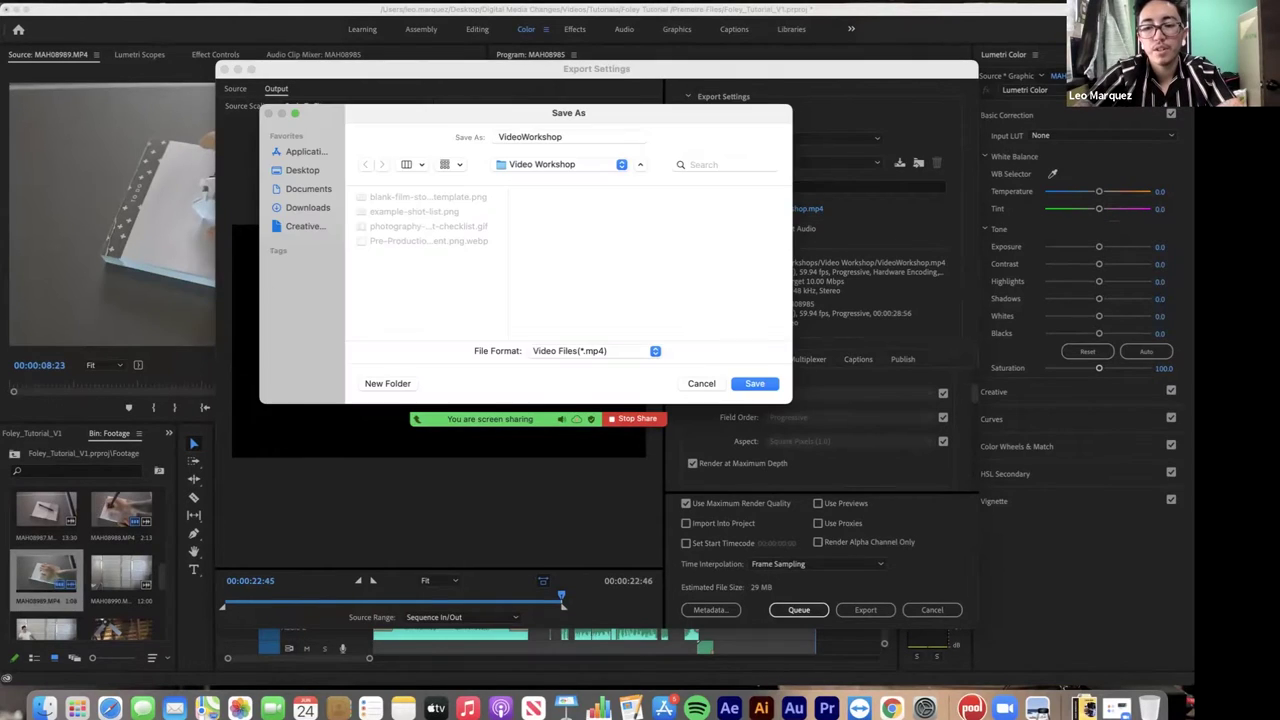
text(V1)
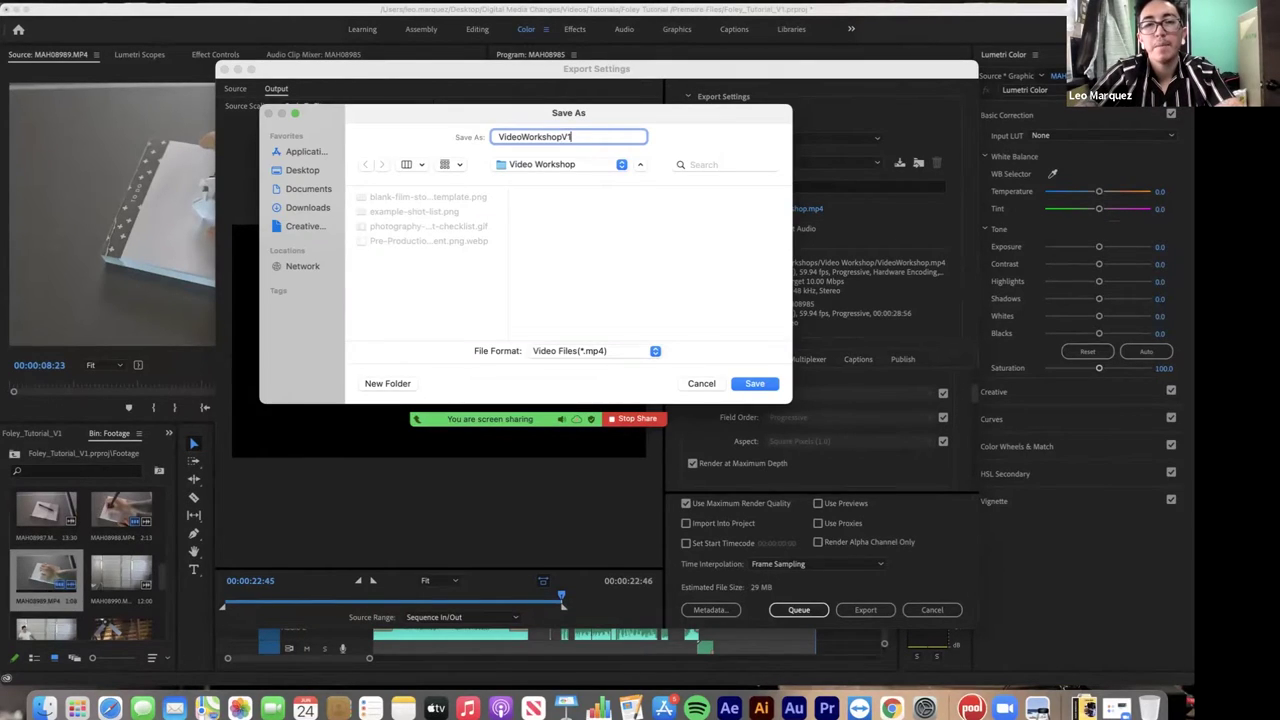
text(_LMarquez)
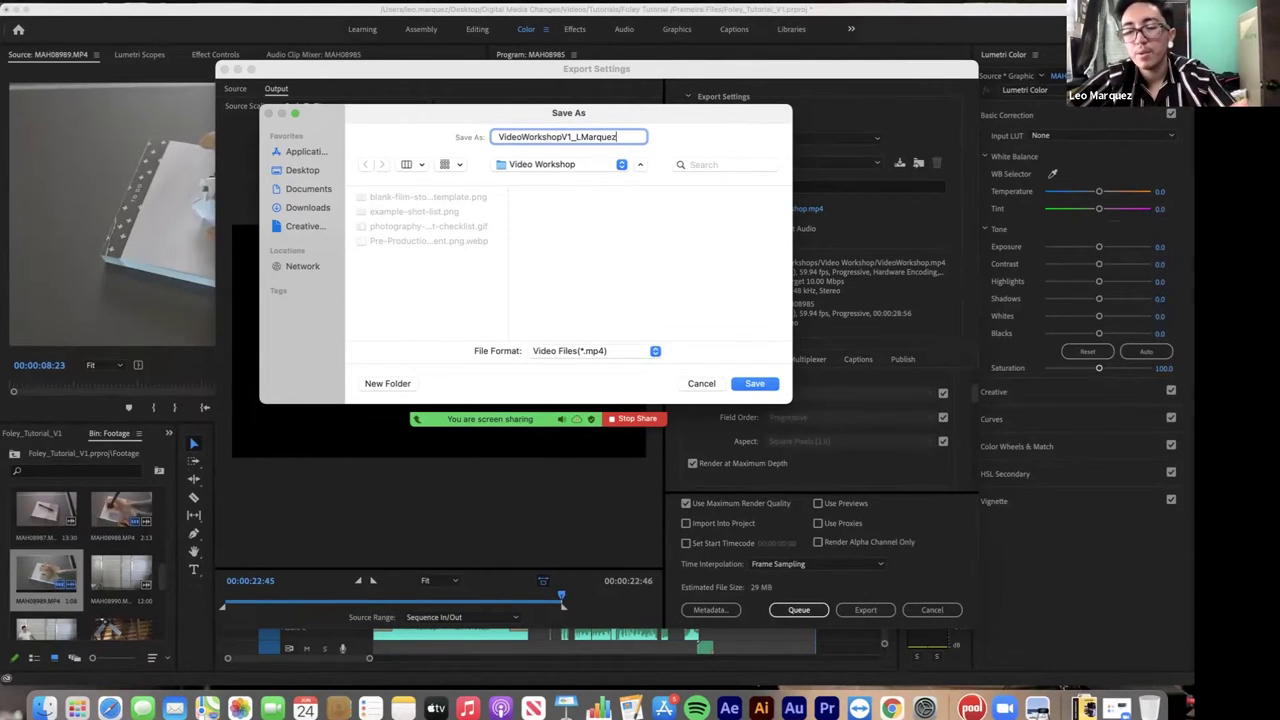
key(Return)
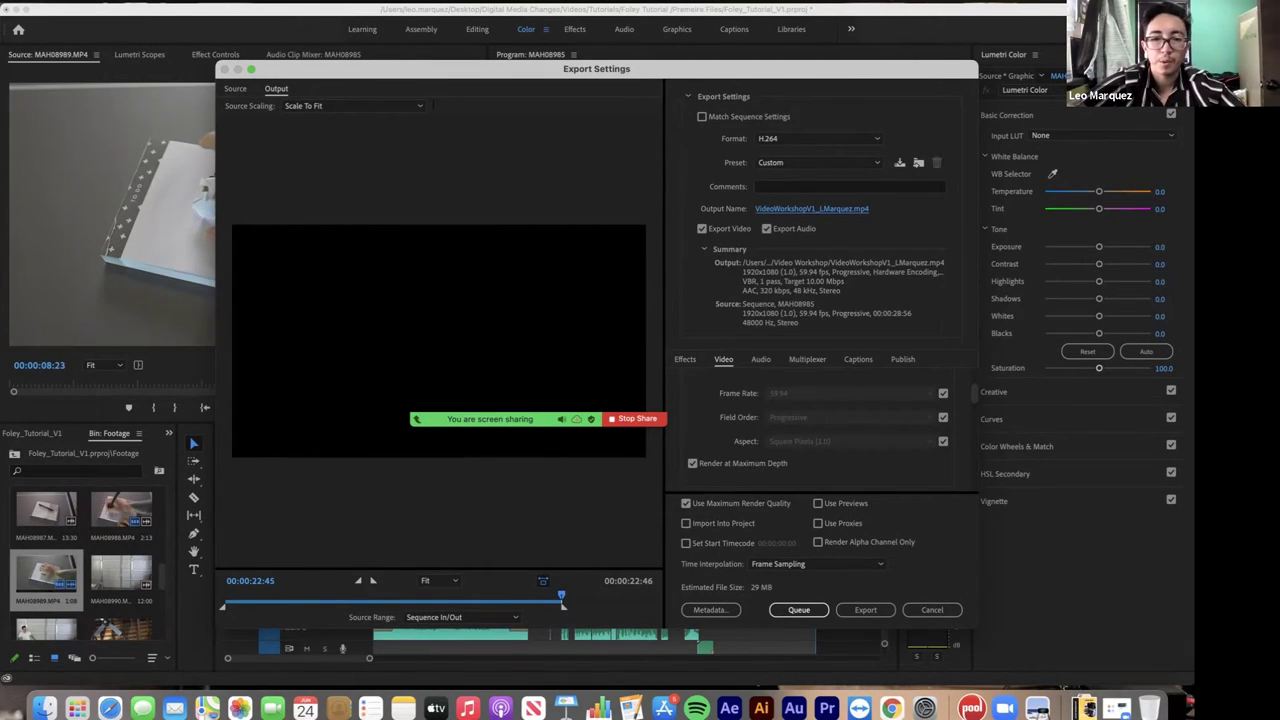
click(932, 609)
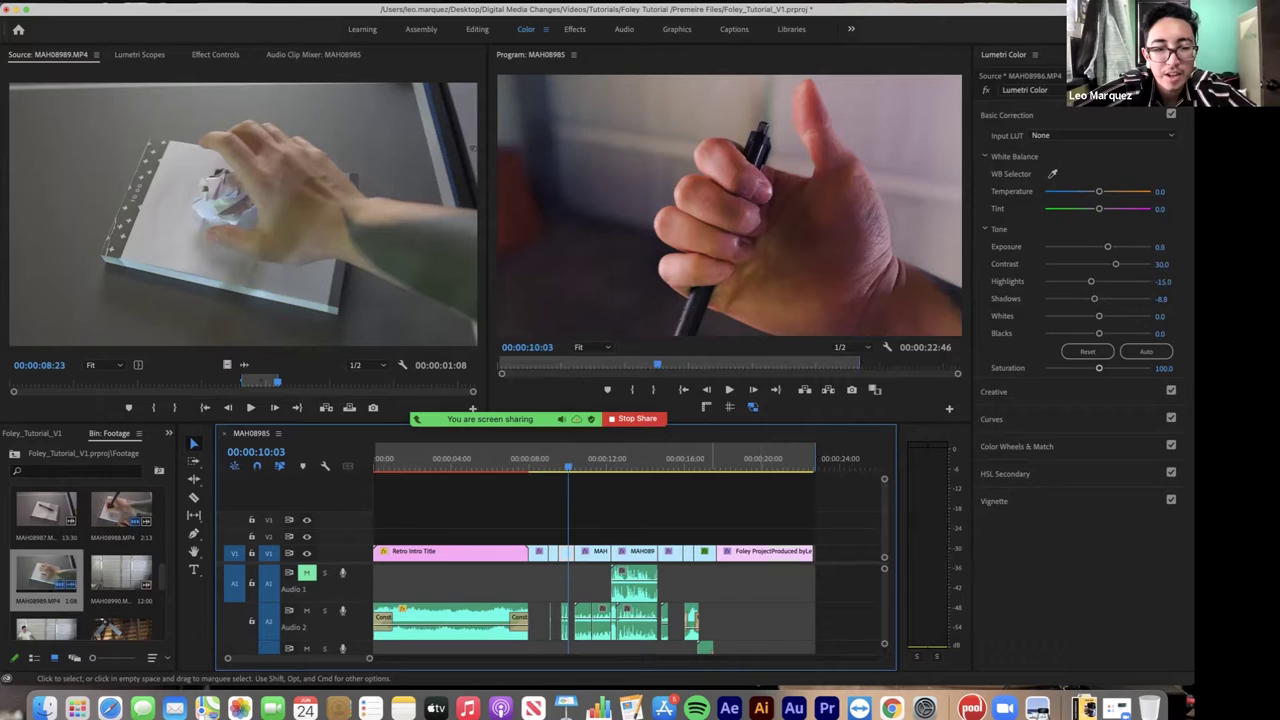
- Place the playhead at 00:00:28:30 inside the isolated MAH08989.MP4 clip that follows the credits
scroll(630, 560, right, 10)
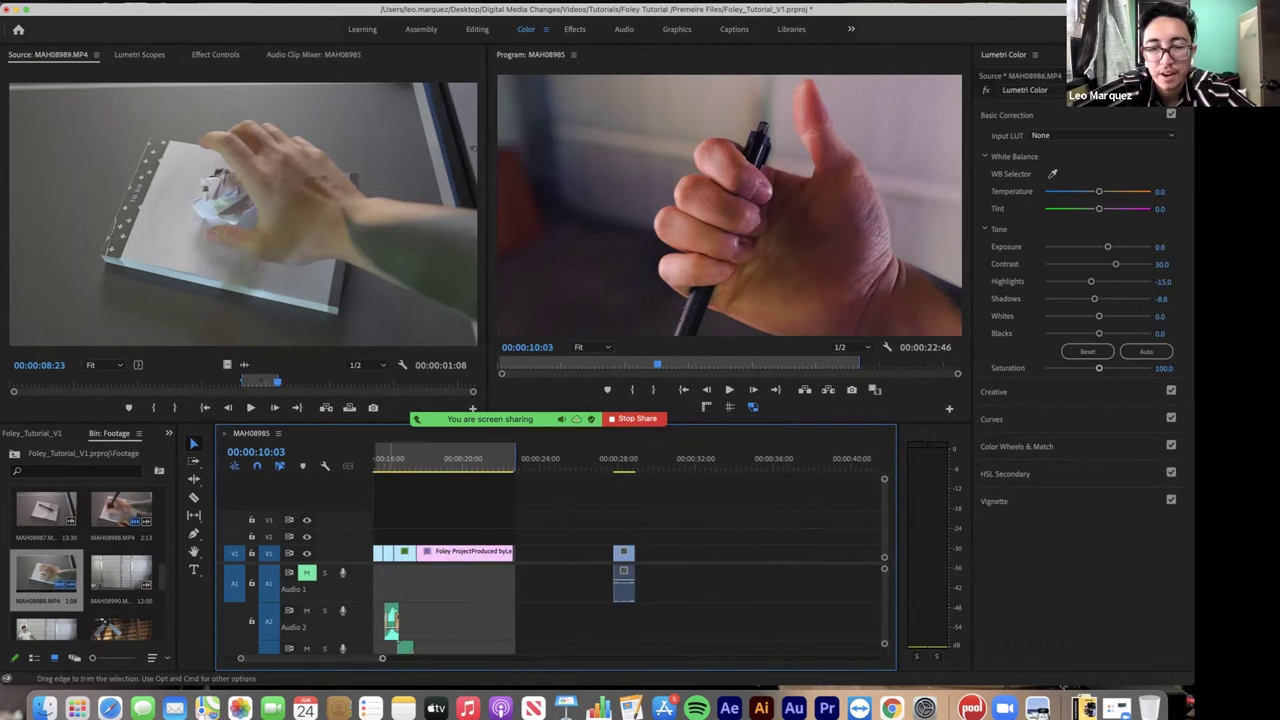
scroll(630, 560, right, 2)
scroll(630, 560, left, 10)
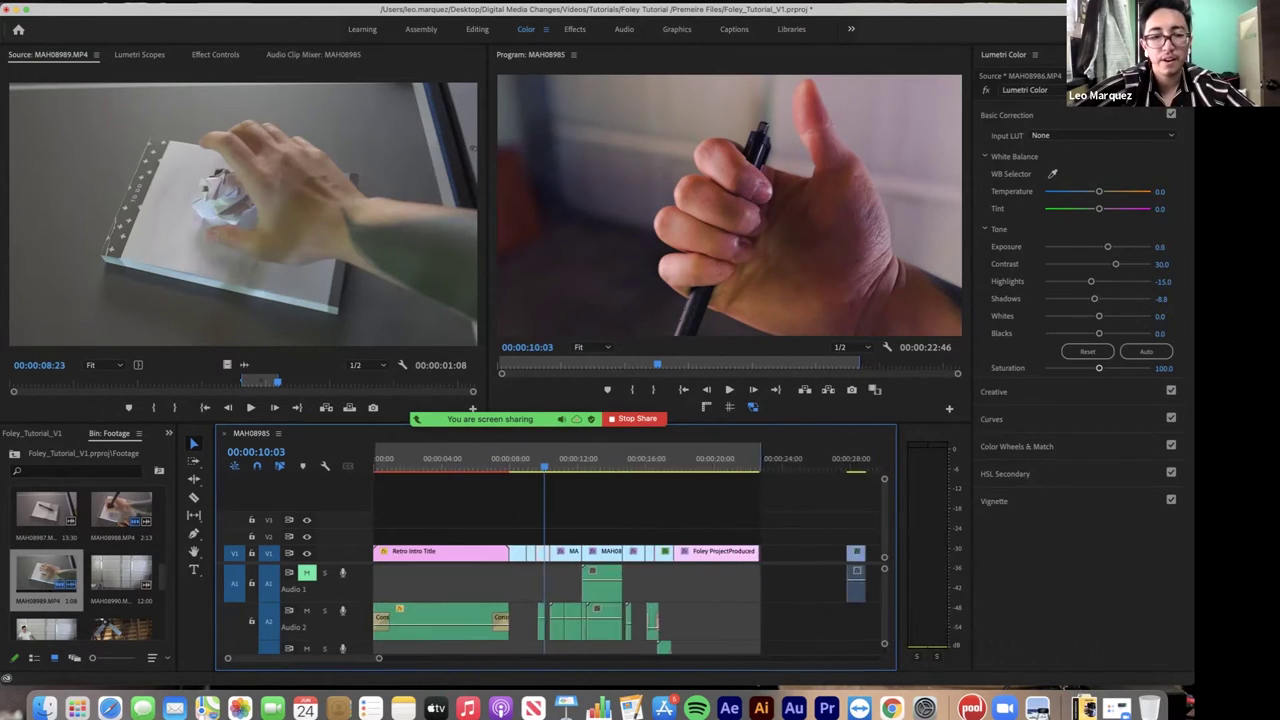
scroll(630, 560, right, 10)
click(691, 461)
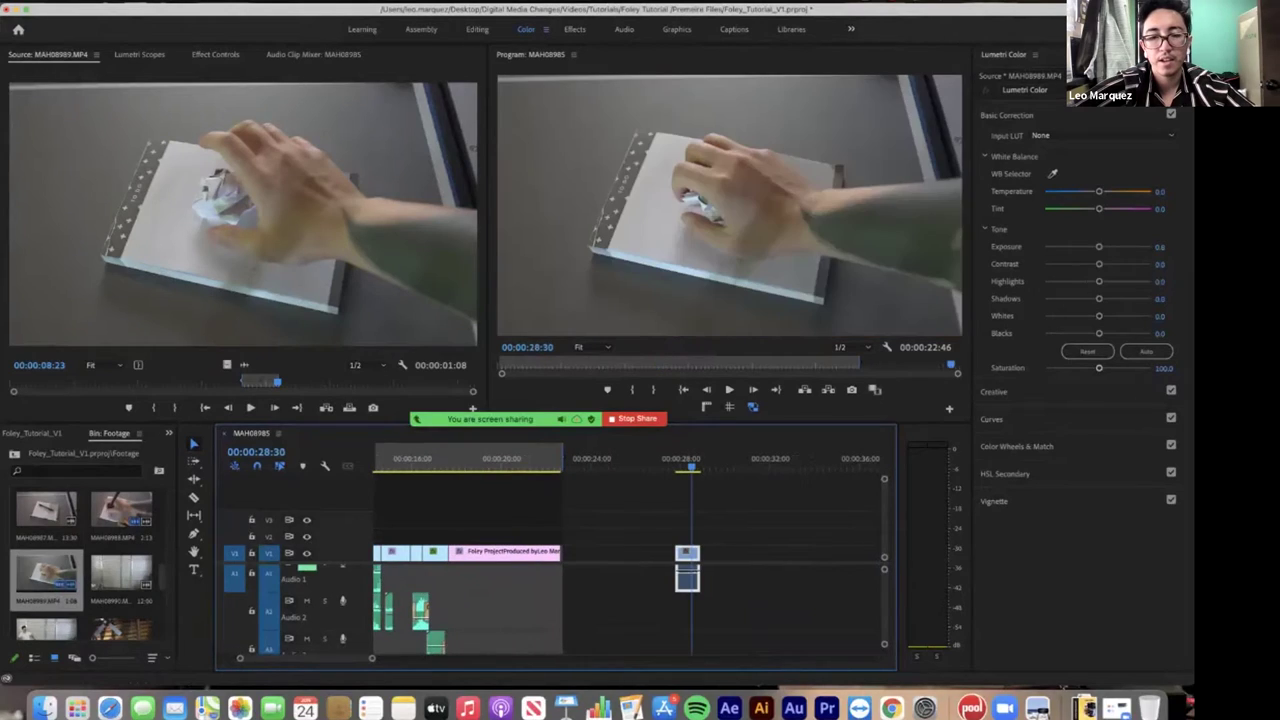
key(=)
key(=)
key(=)
key(=)
key(=)
key(=)
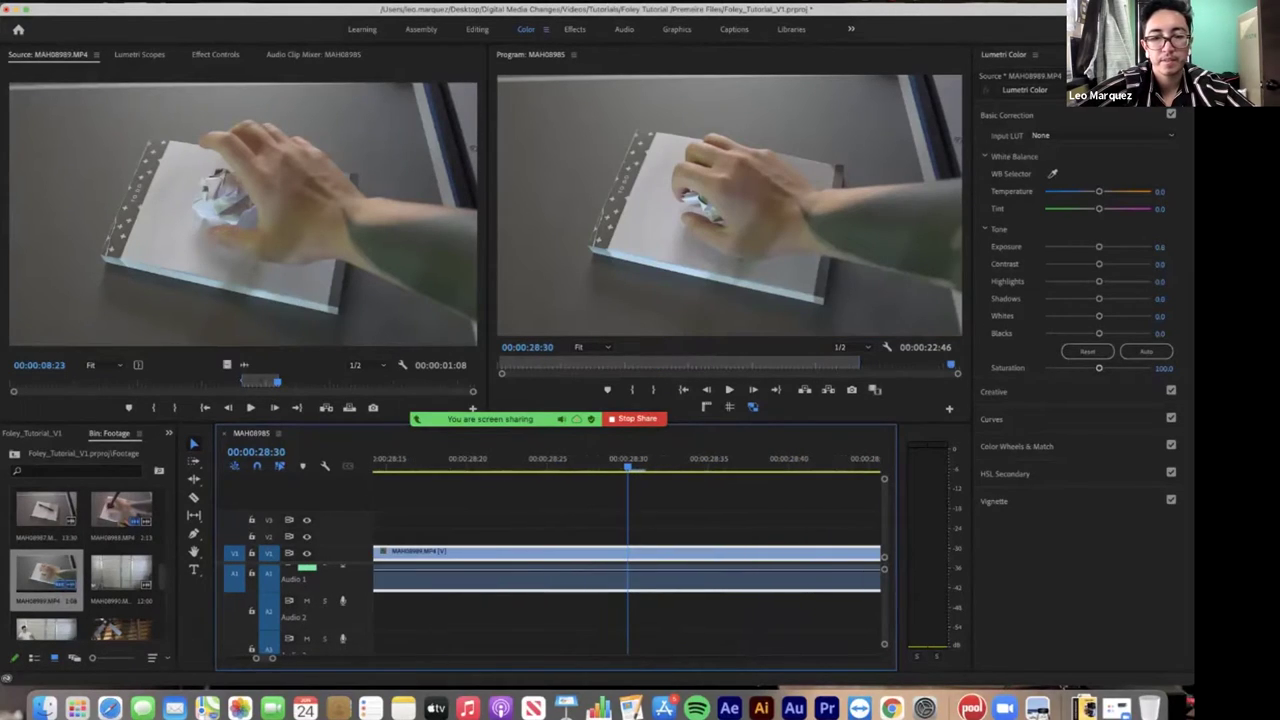
key(-)
key(-)
key(-)
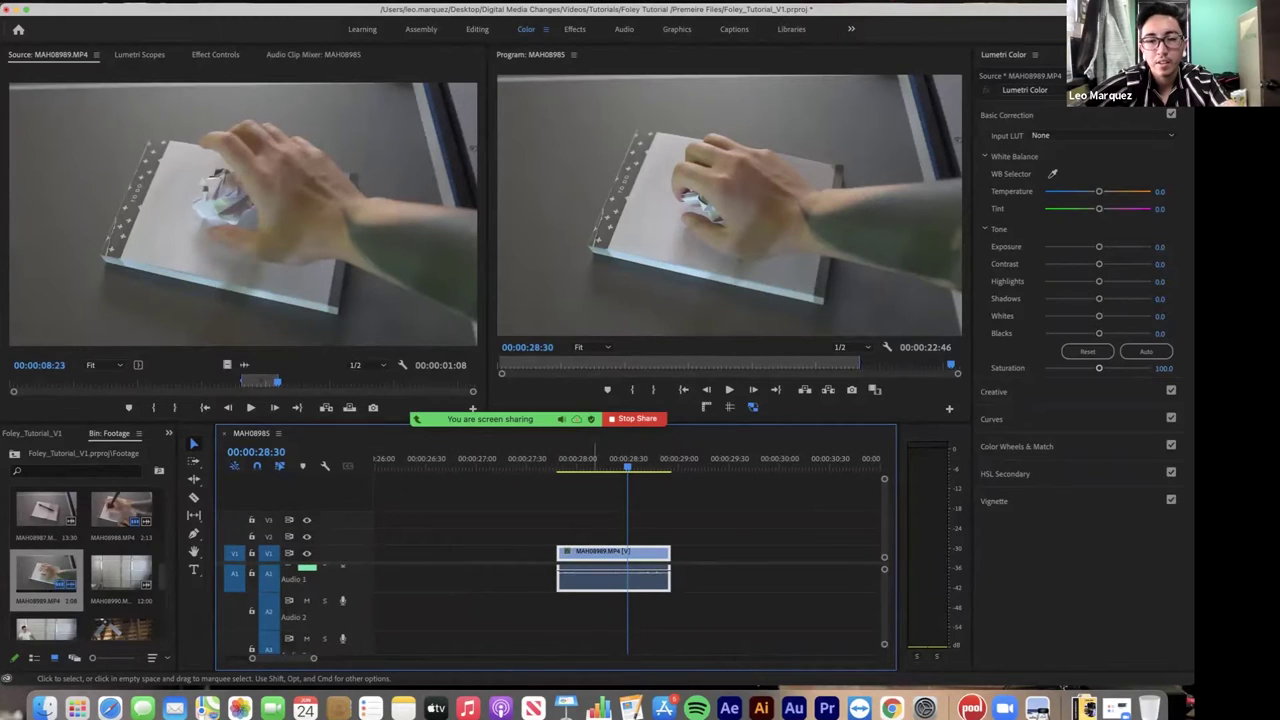
- Split the isolated MAH08989.MP4 clip into pieces at about 00:00:28:20, 00:00:28:30 and 00:00:28:44
key(c)
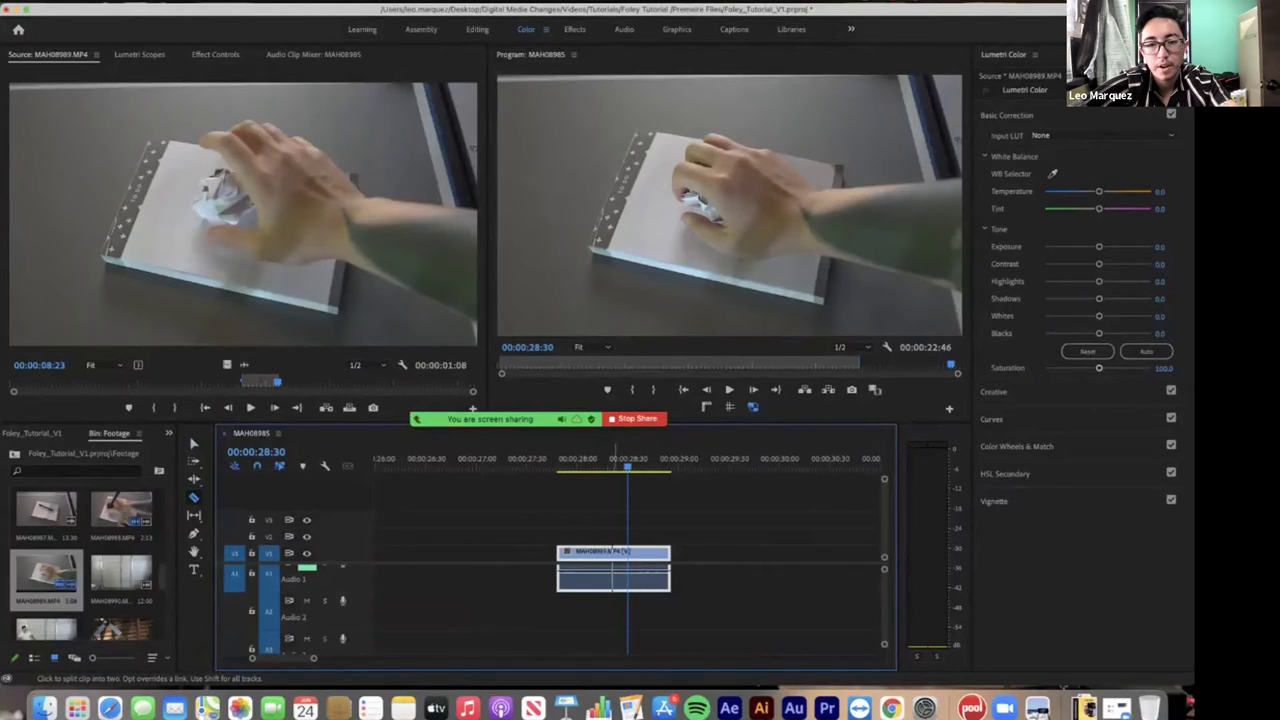
click(609, 572)
click(654, 570)
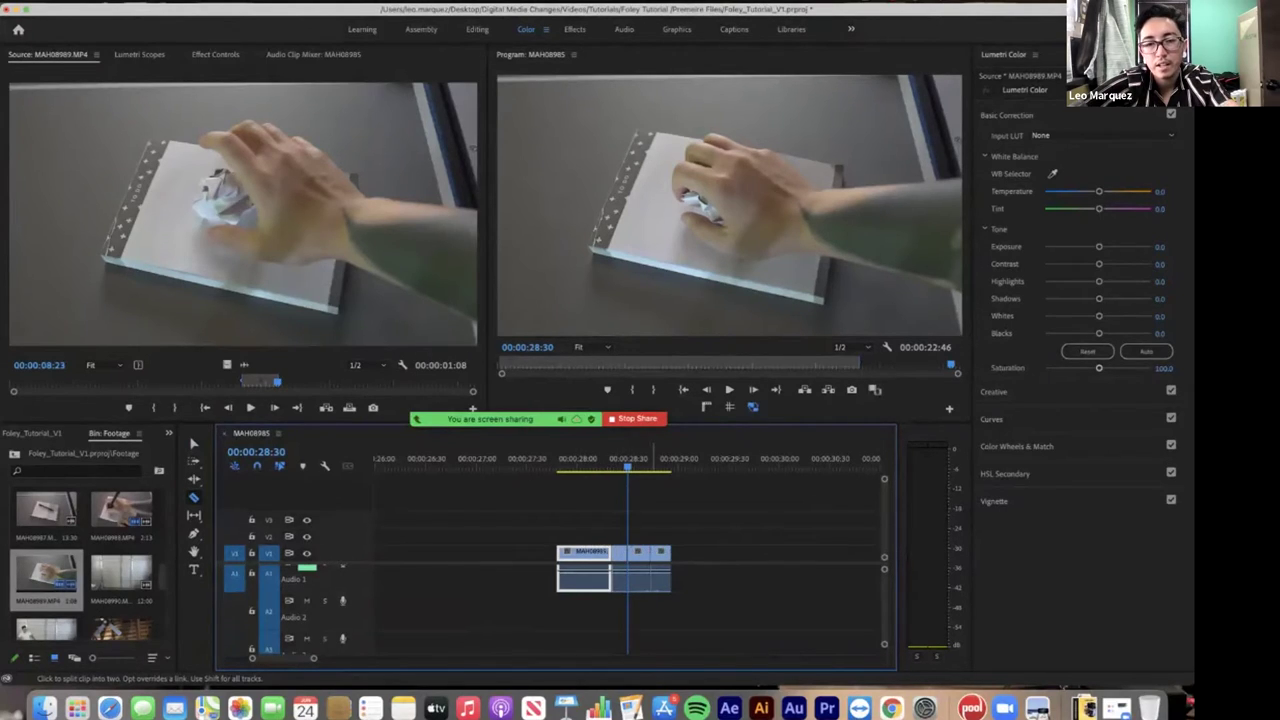
- Separate the first MAH08989.MP4 piece from the others, starting it at about 00:00:27:15 and lengthening it to 00:00:01:01
key(v)
click(619, 580)
click(638, 578)
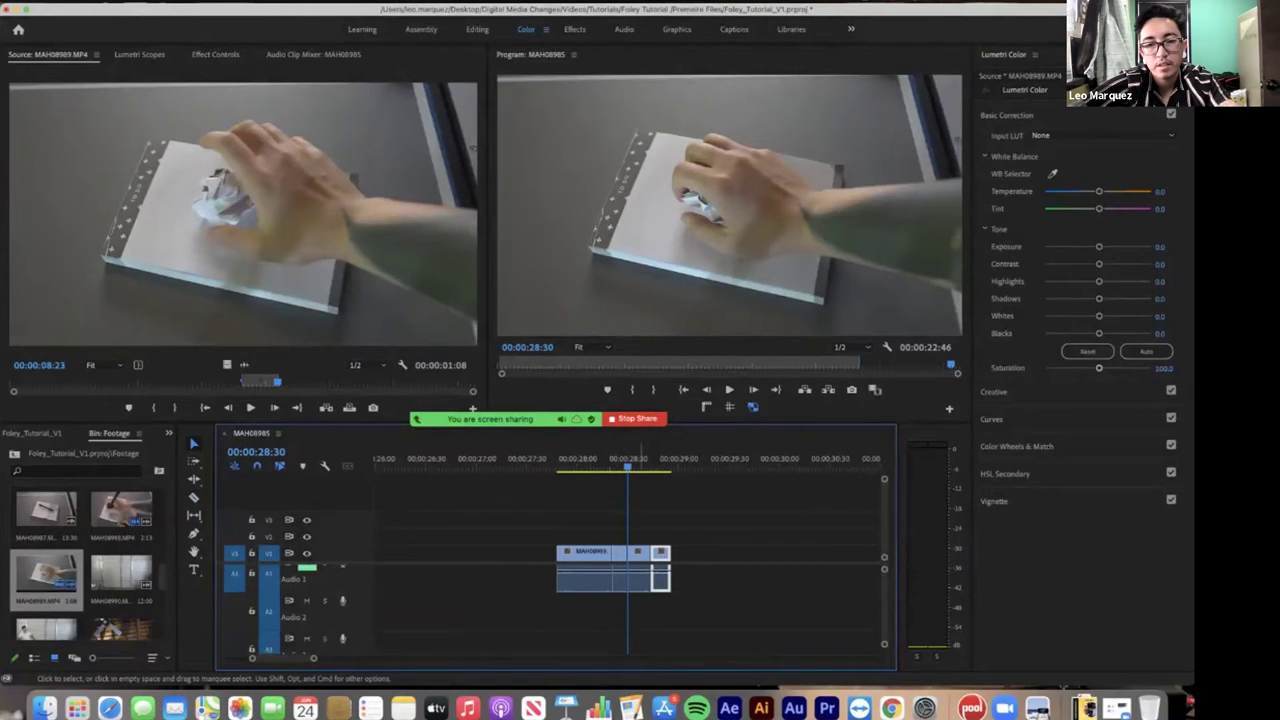
double_click(638, 578)
mouse_move(601, 578)
mouse_down()
mouse_move(550, 578)
mouse_move(604, 578)
mouse_up()
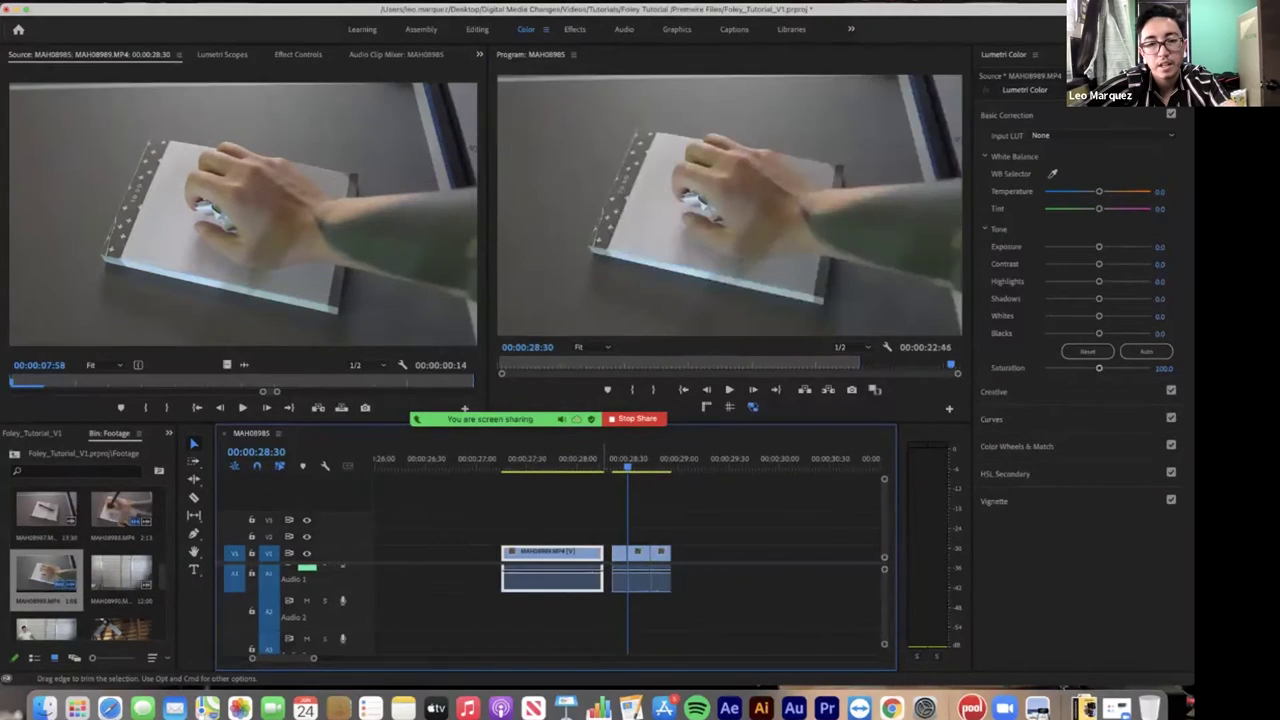
mouse_move(503, 578)
mouse_down()
mouse_move(447, 578)
mouse_move(502, 578)
mouse_up()
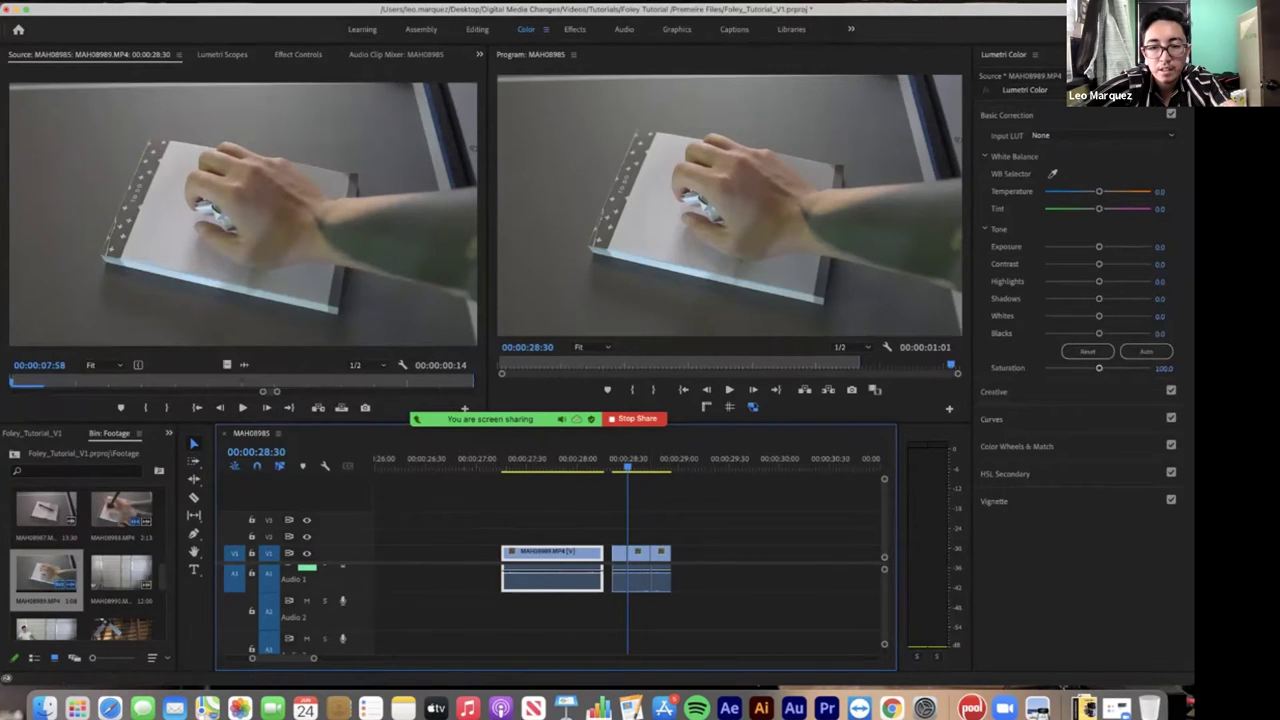
- Enlarge the Audio 1 track, slightly raise the first MAH08989.MP4 piece's volume line, and open that piece in the source monitor
drag(884, 644, 884, 635)
drag(314, 658, 302, 658)
scroll(626, 560, left, 5)
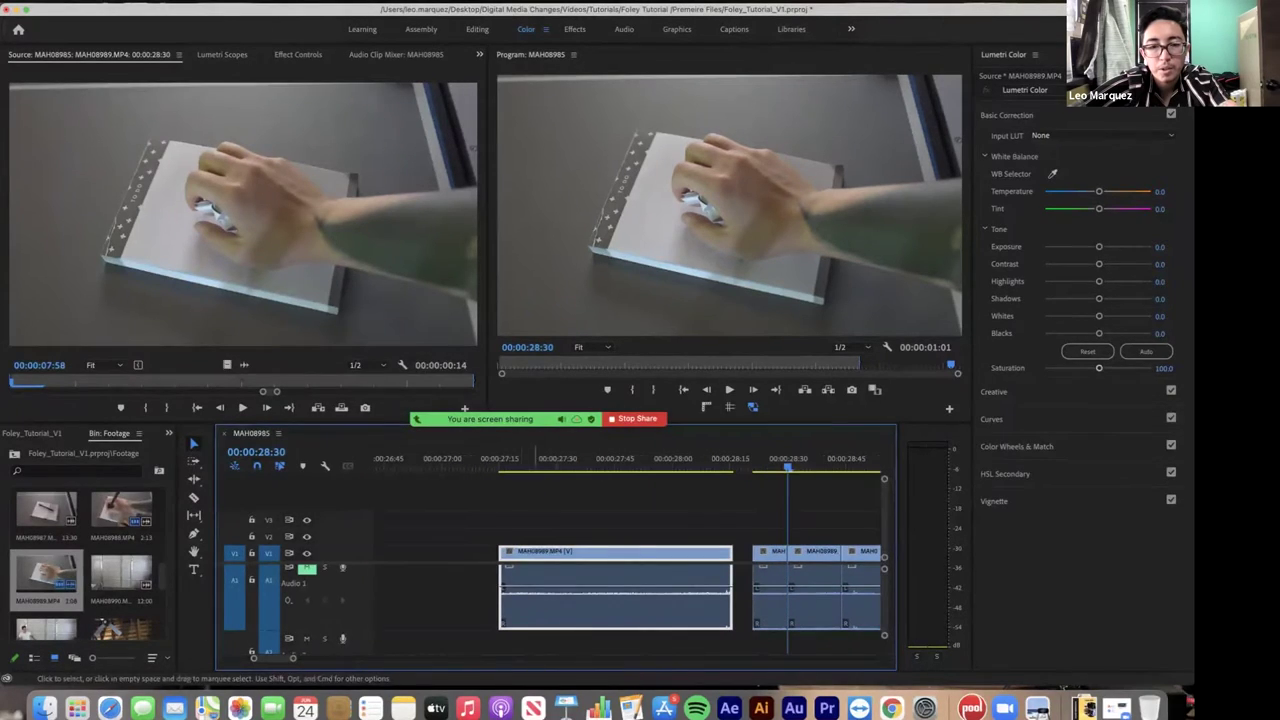
mouse_move(560, 591)
mouse_down()
mouse_move(560, 565)
mouse_move(560, 615)
mouse_move(560, 589)
mouse_up()
double_click(560, 589)
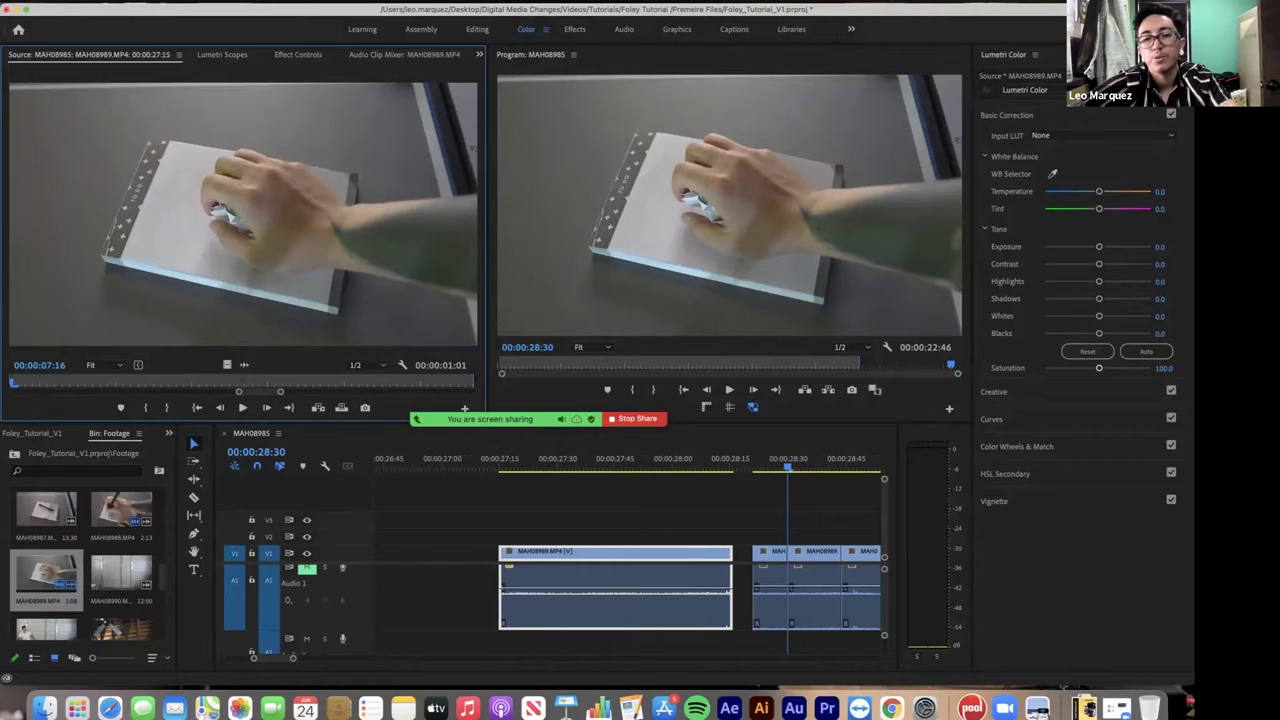
- Examine the first MAH08989.MP4 piece's effect controls with the playhead at 00:00:27:27 and at 00:00:27:55
key(shift+5)
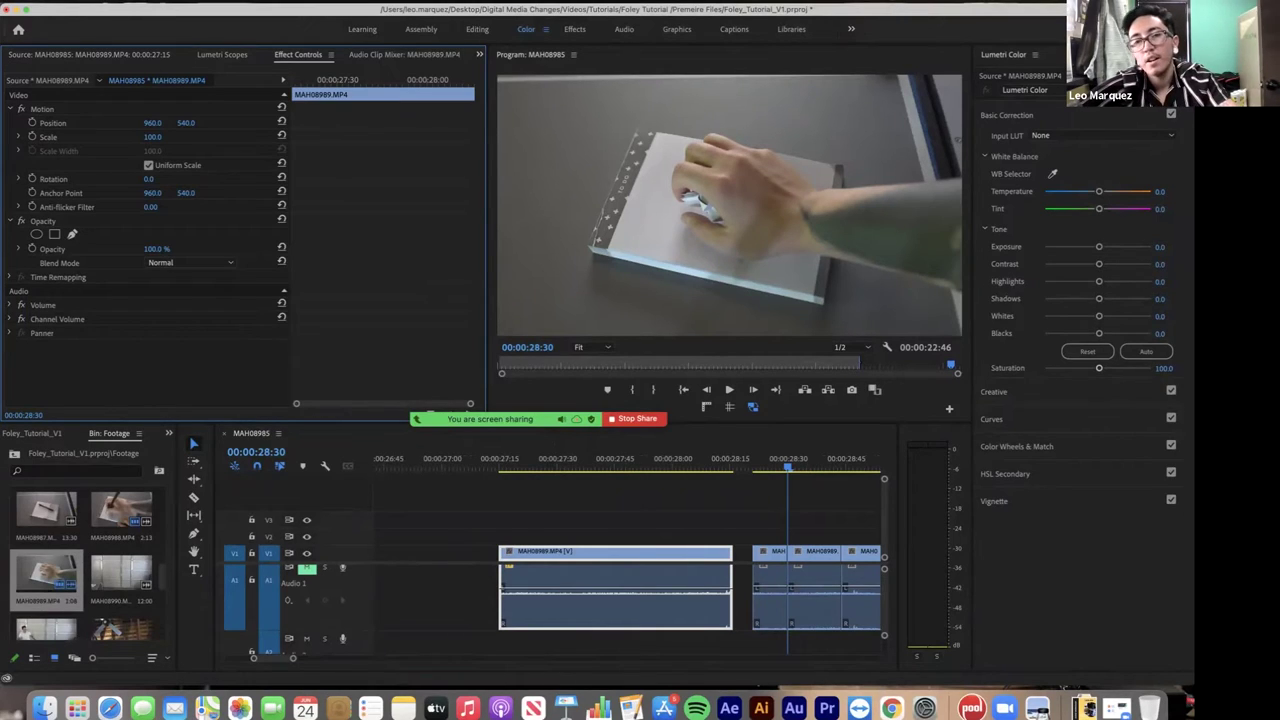
drag(669, 467, 545, 467)
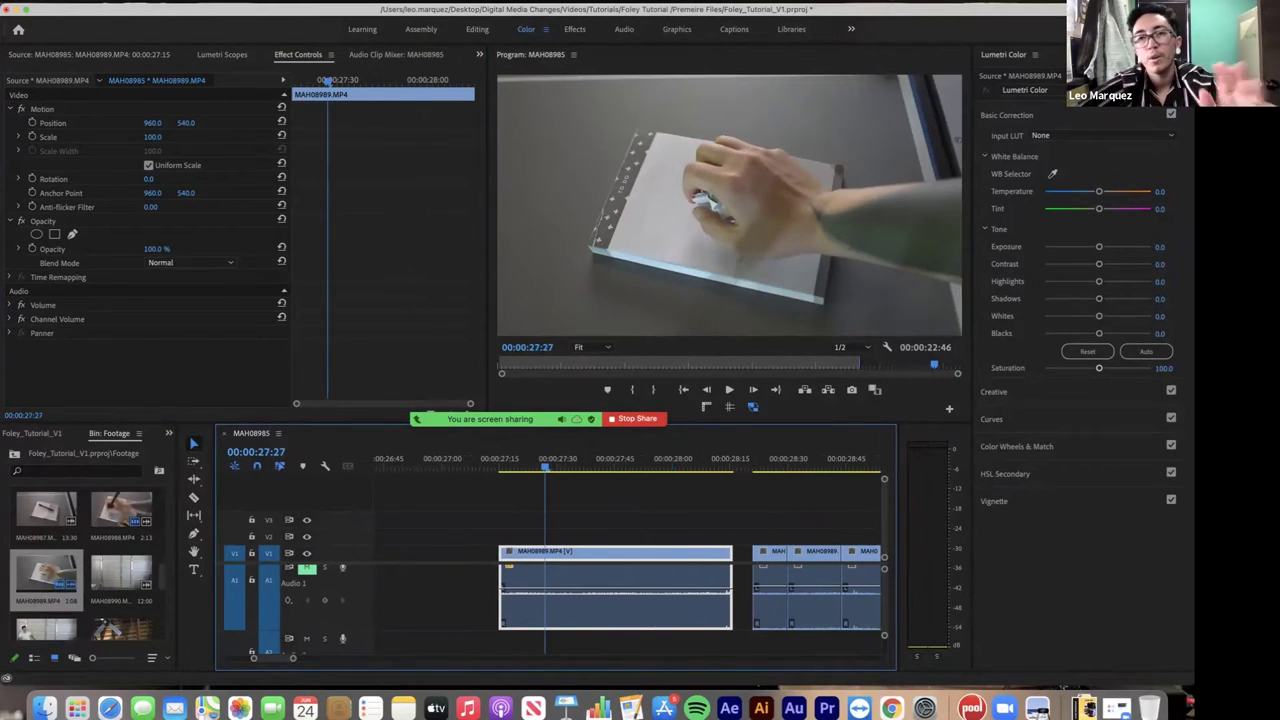
click(653, 460)
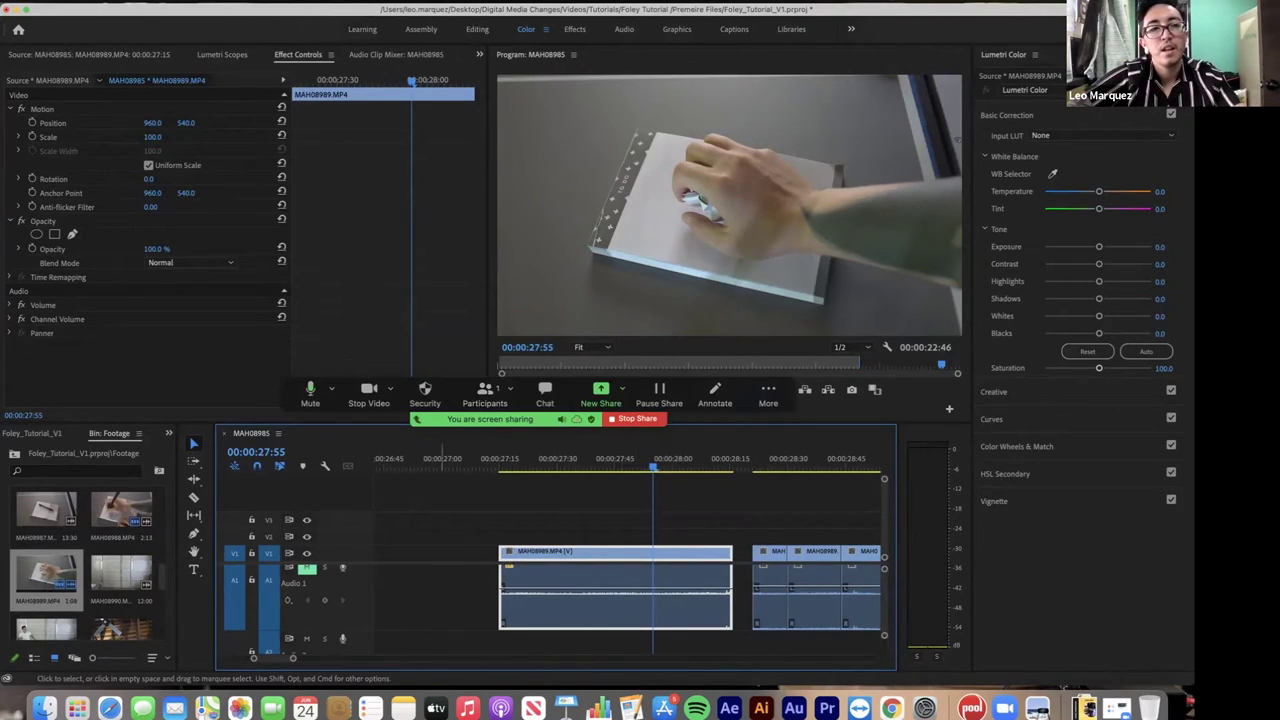
- Try to save the project as a new version named Foley_Tutorial_V2_AddedMusic in the Premeire Files folder
click(113, 2)
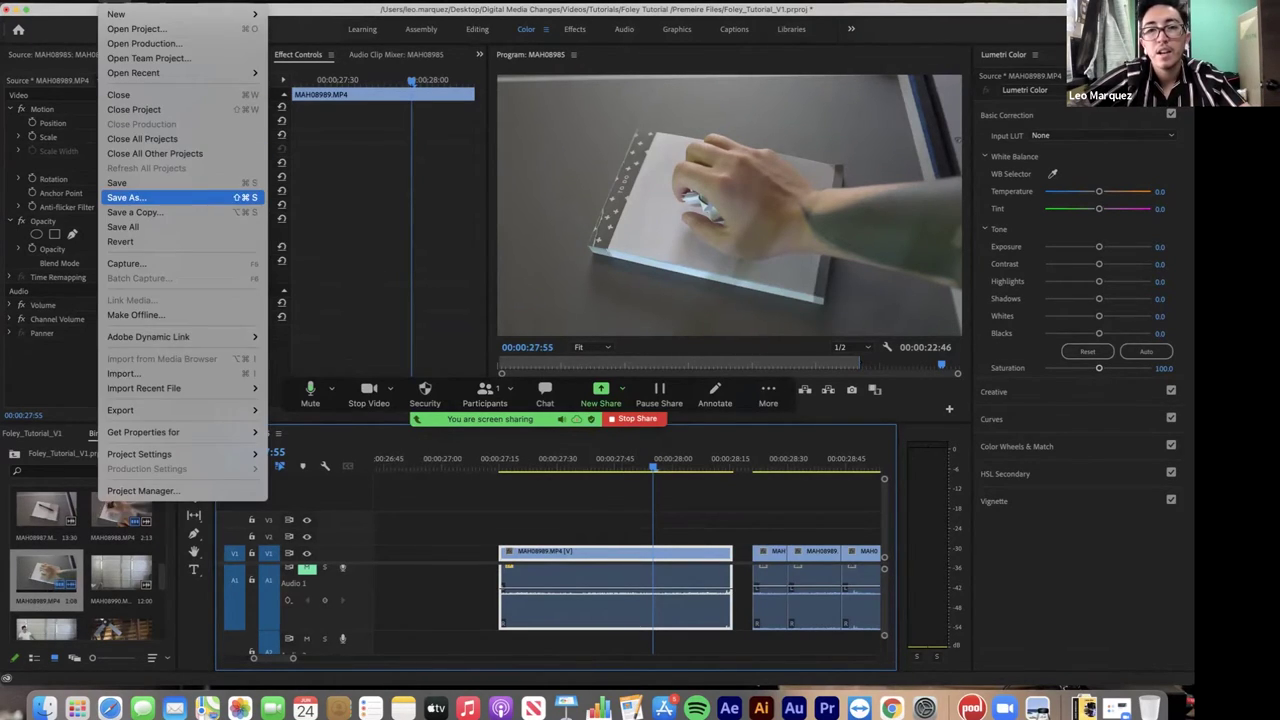
click(126, 197)
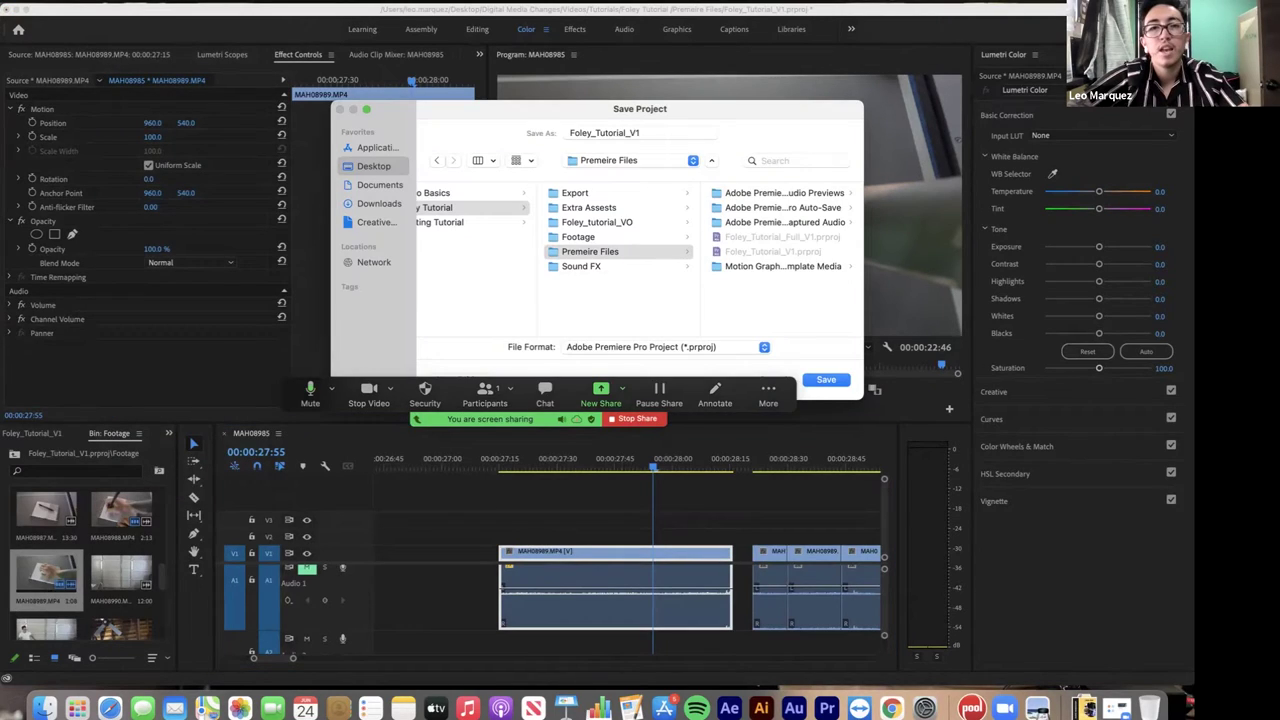
click(641, 133)
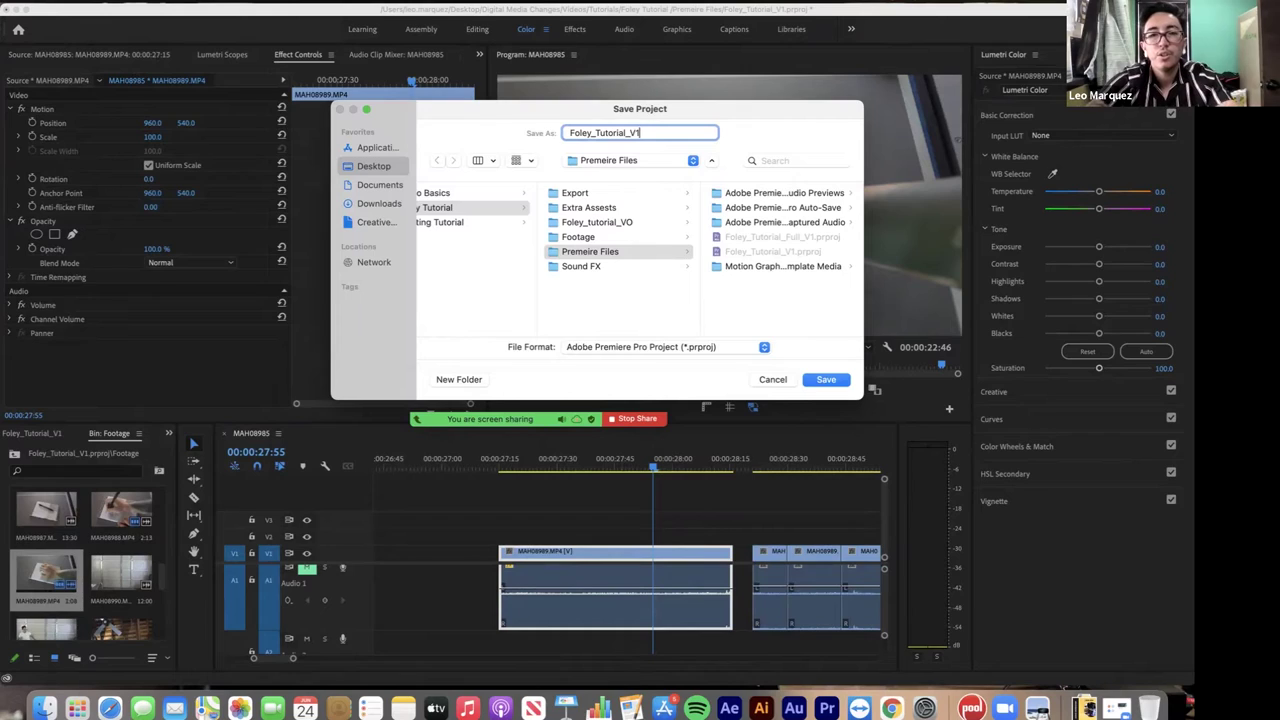
key(BackSpace)
text(2)
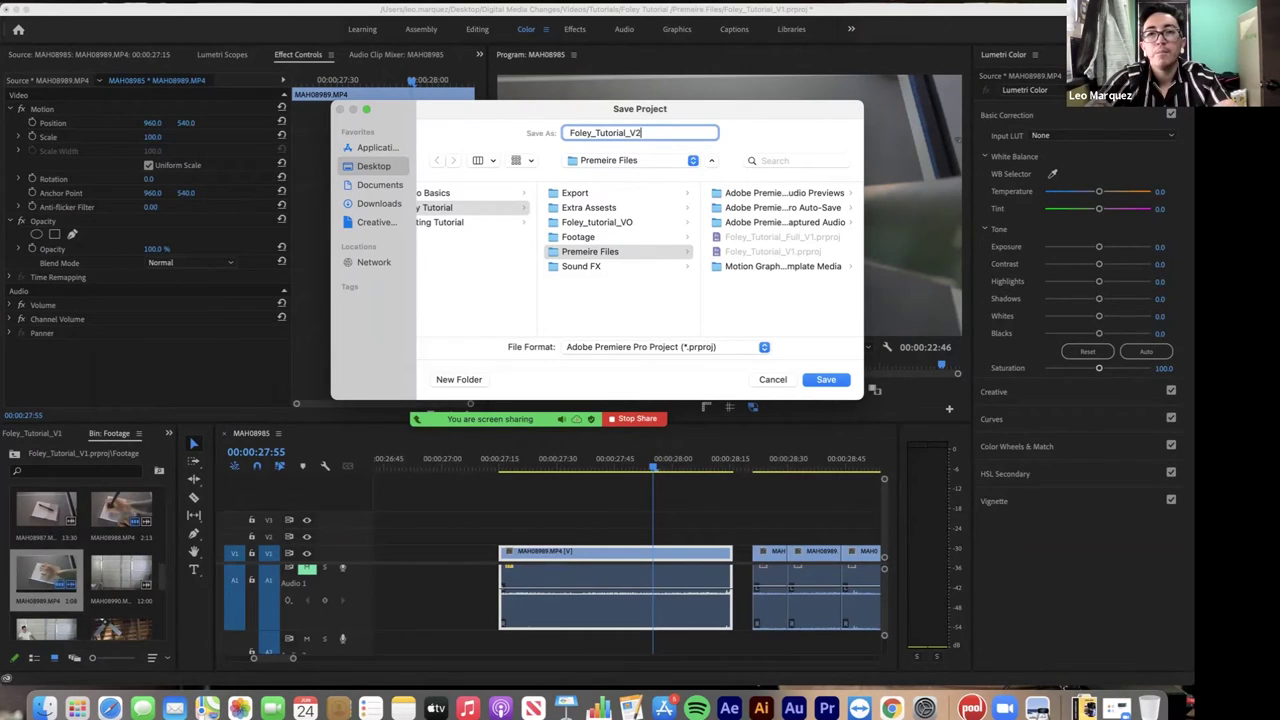
text(_AddedMusic)
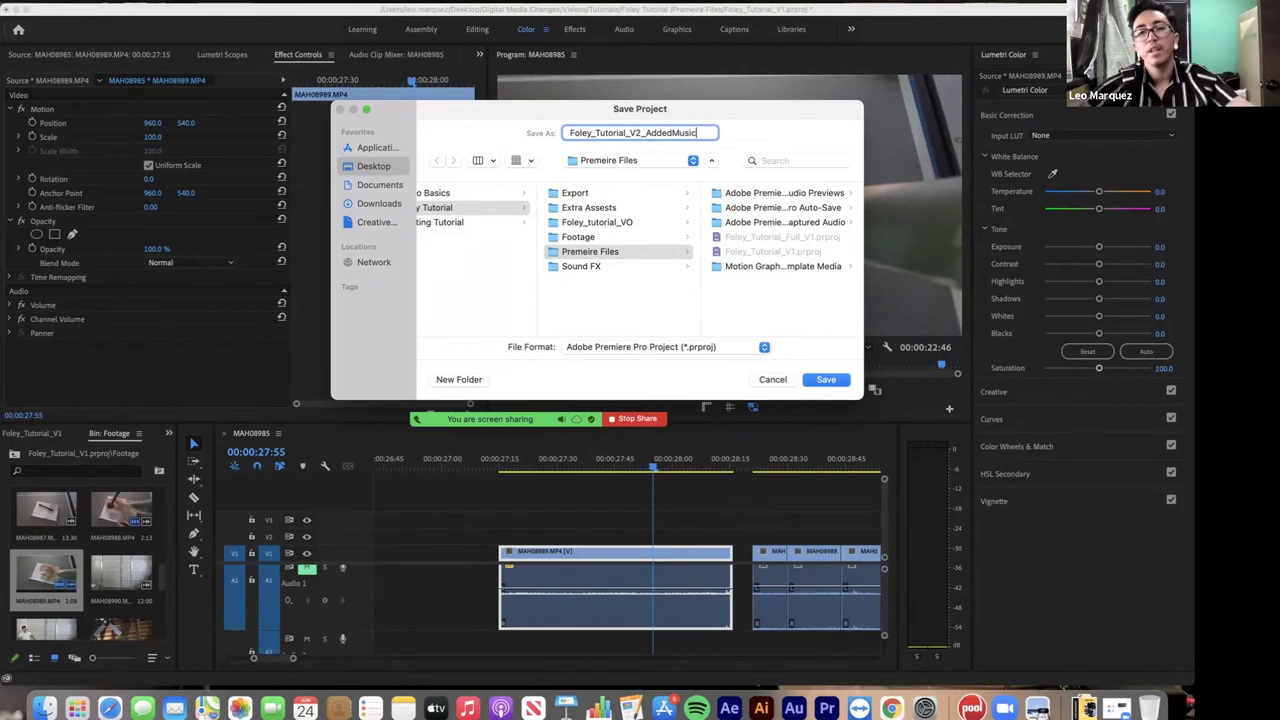
key(Return)
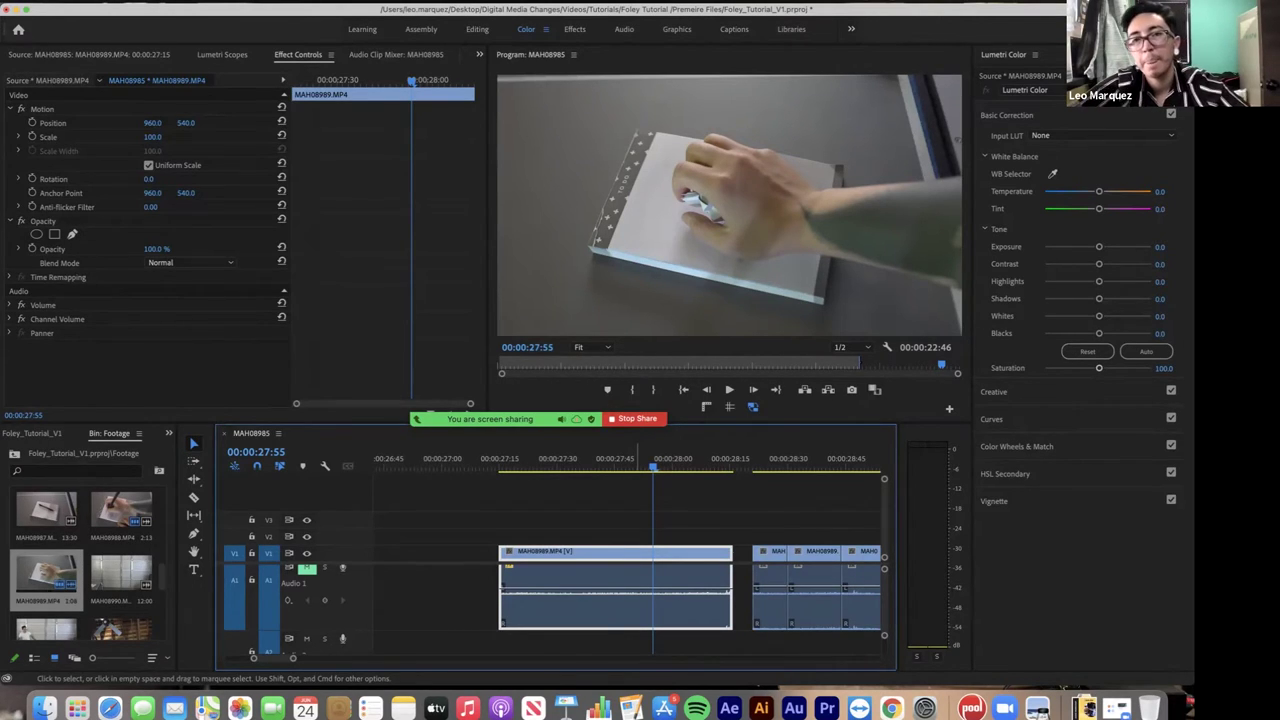
- Start a new project and move the screen-sharing bar clear of the project settings
scroll(637, 560, left, 2)
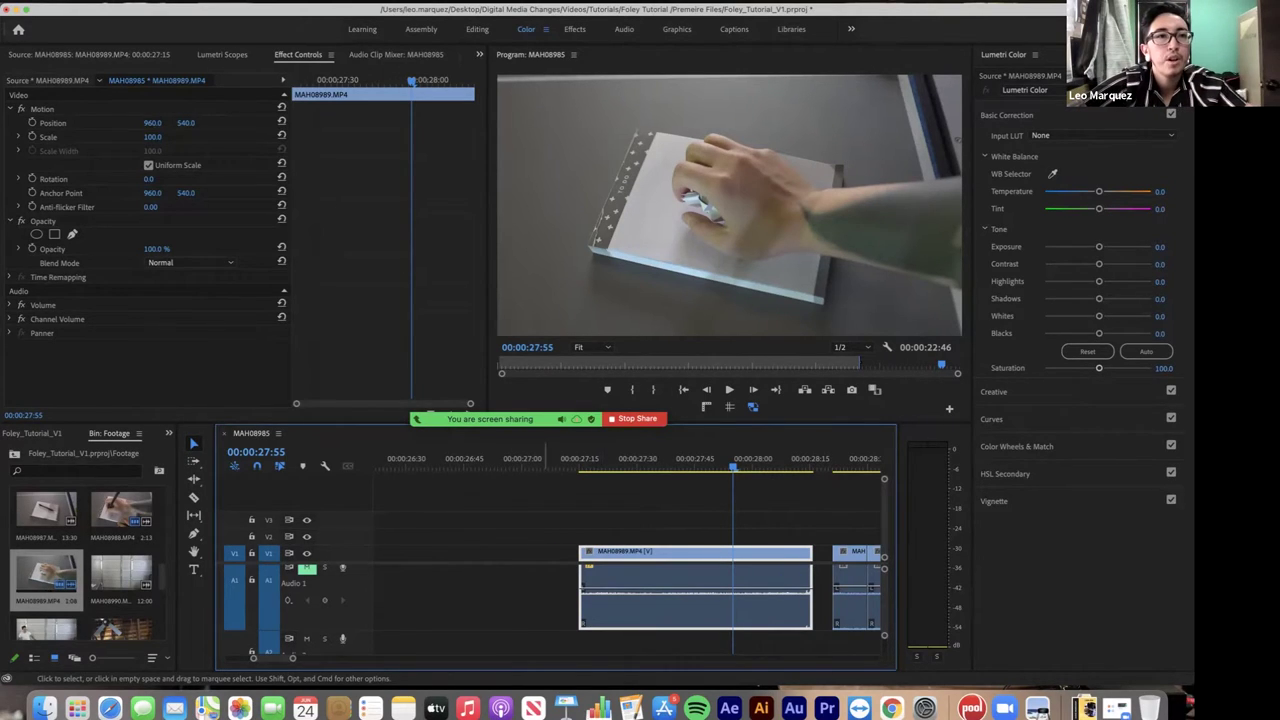
mouse_move(530, 419)
click(108, 2)
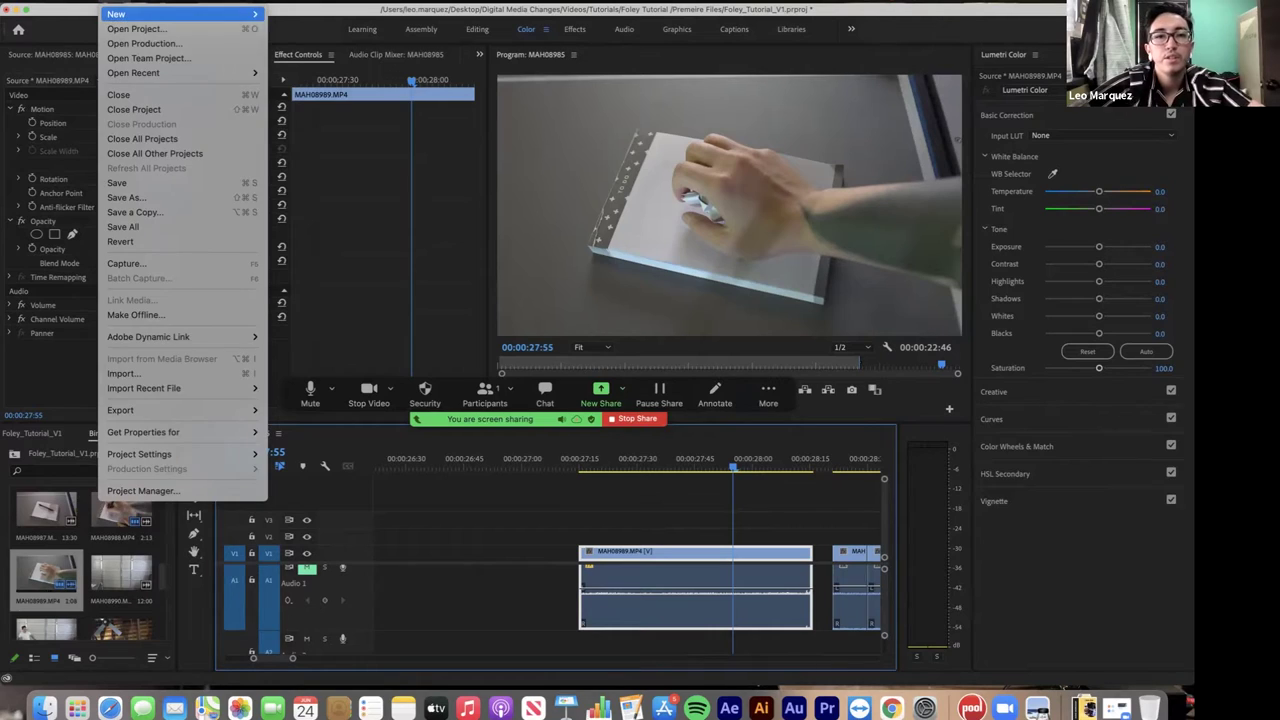
mouse_move(130, 14)
click(290, 14)
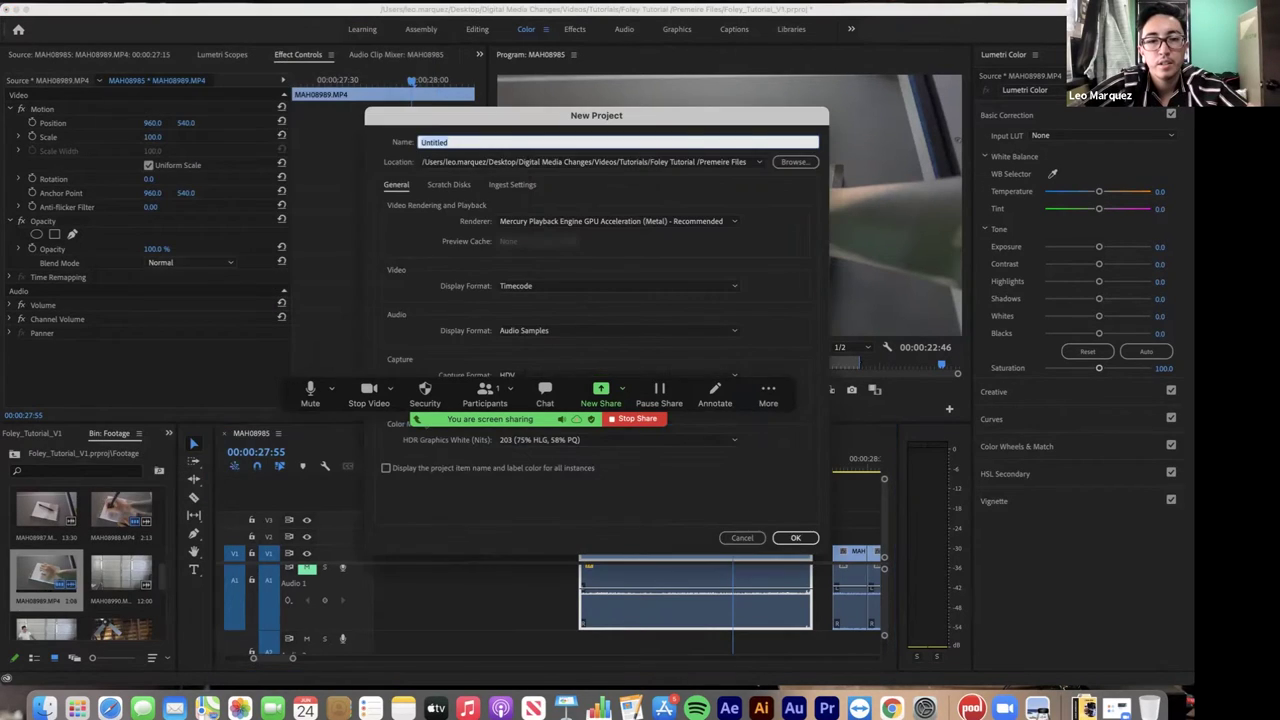
mouse_move(490, 419)
drag(490, 419, 320, 631)
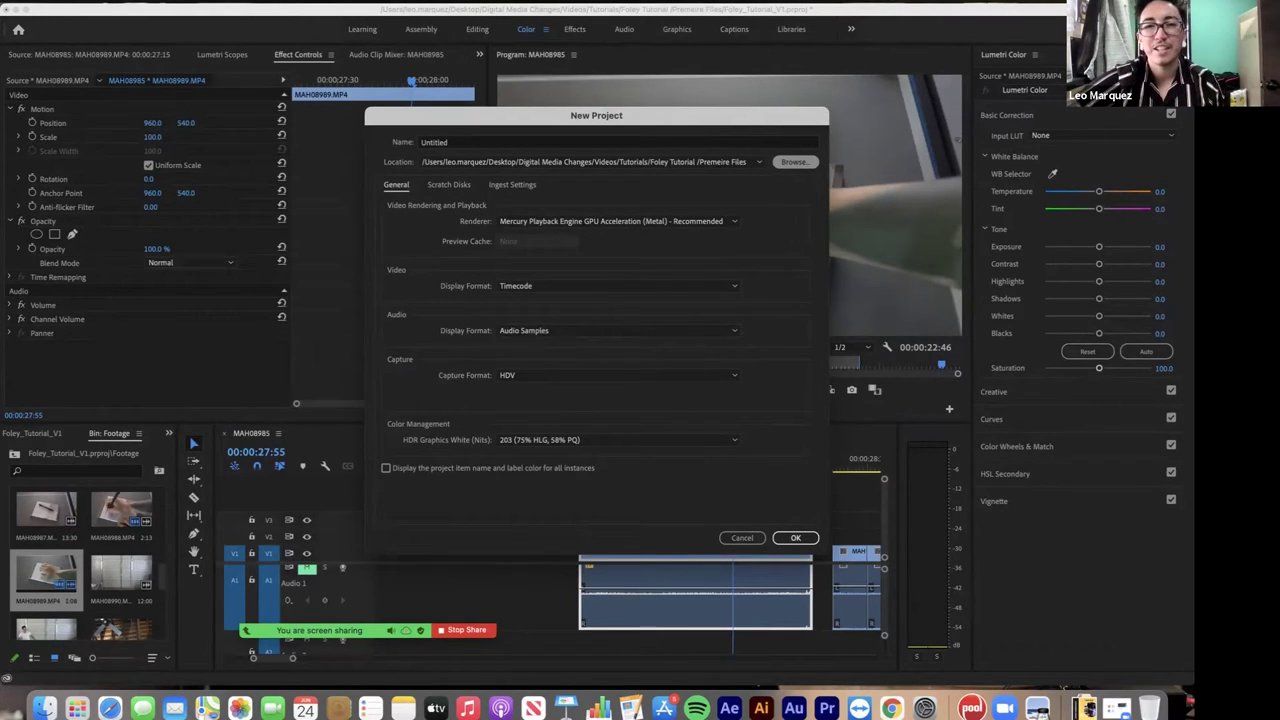
- Set the new project's location to the Video Workshop folder under Desktop, Digital Media Changes, Videos, Workshops
click(795, 162)
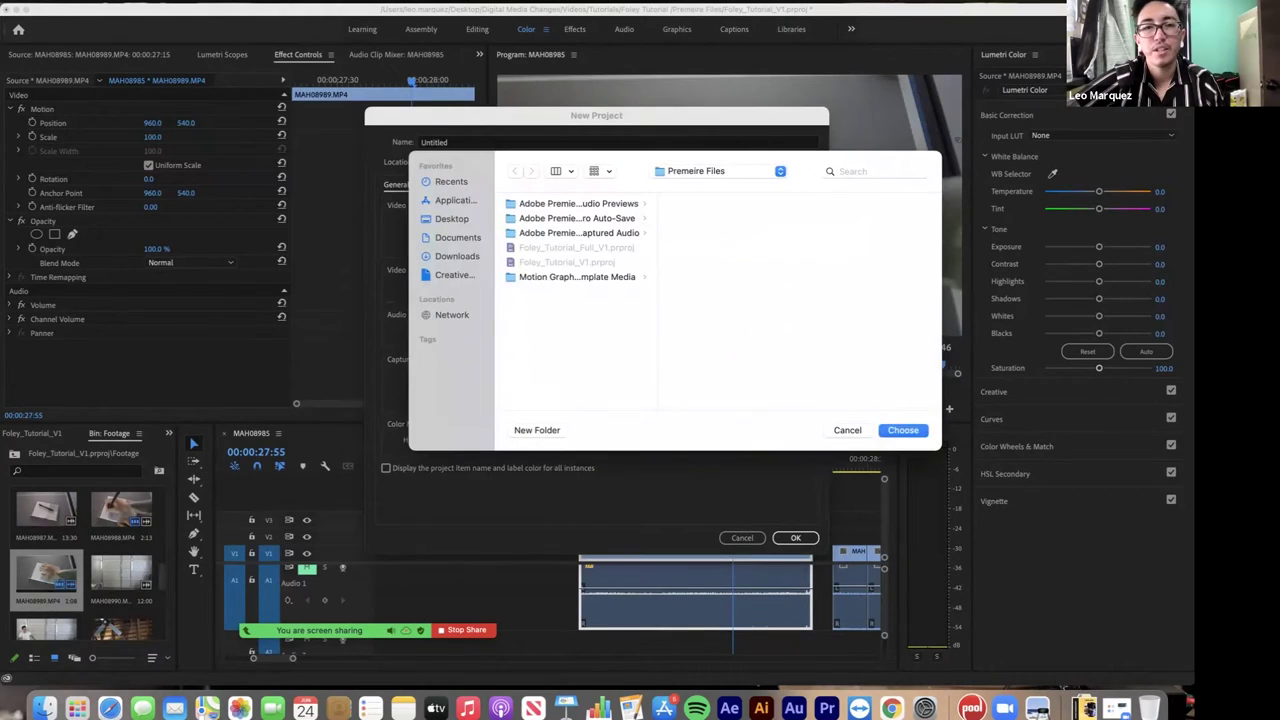
click(760, 173)
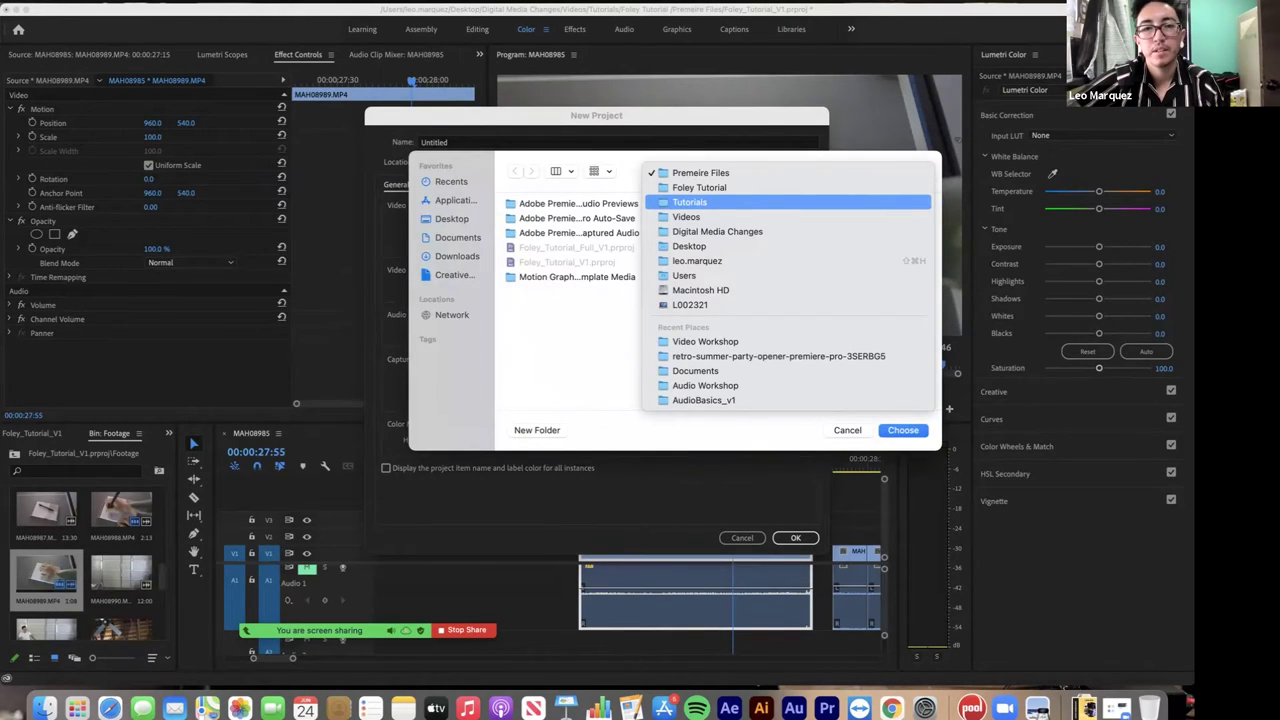
key(Escape)
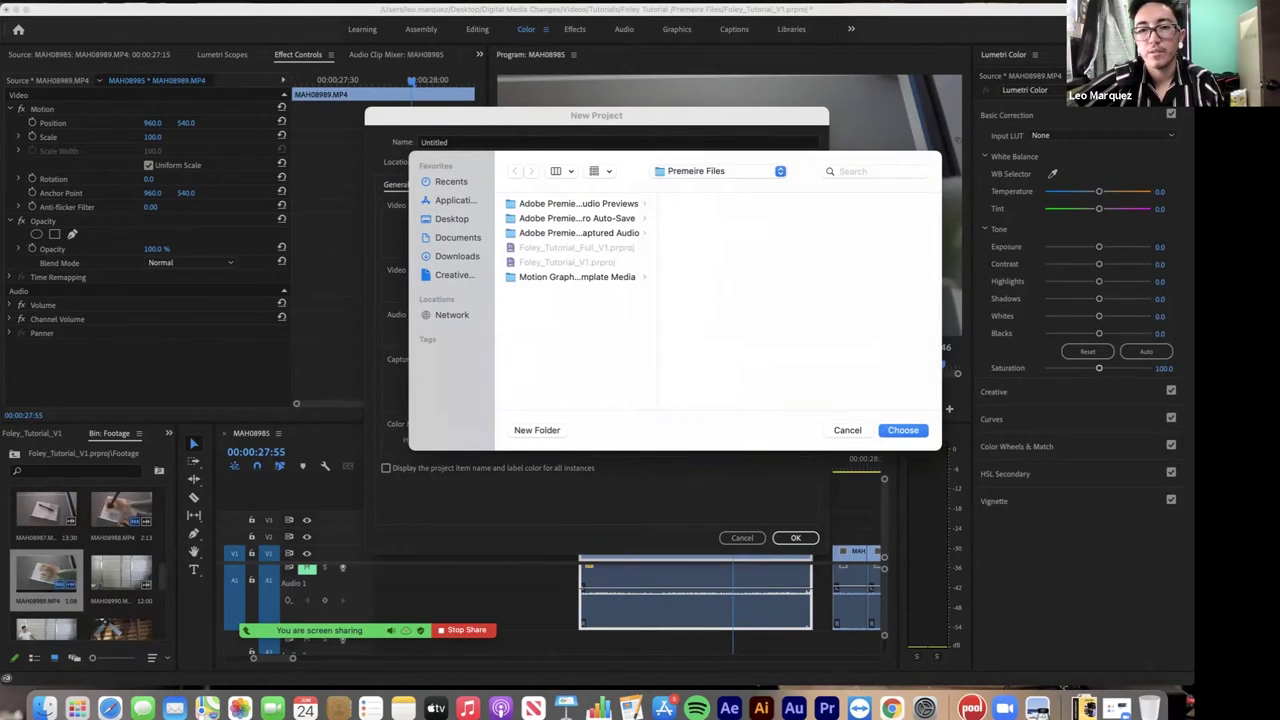
click(452, 219)
click(564, 233)
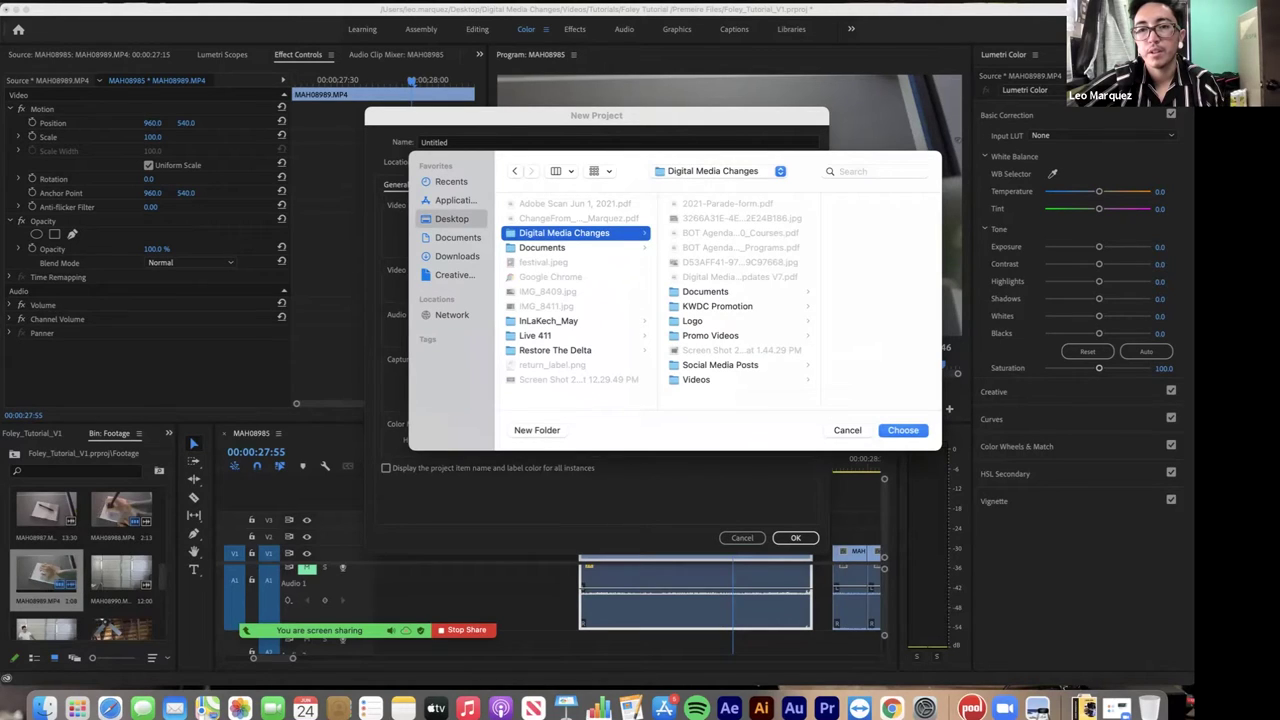
click(697, 380)
click(826, 233)
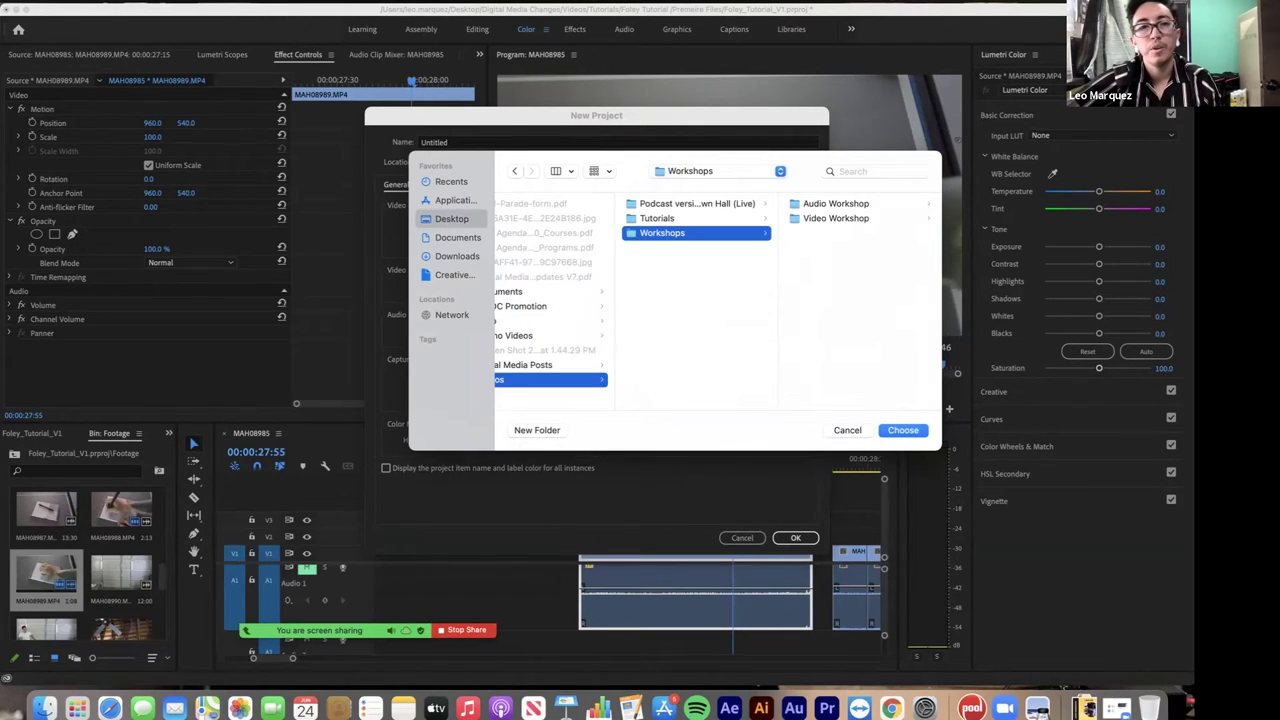
click(836, 218)
key(Return)
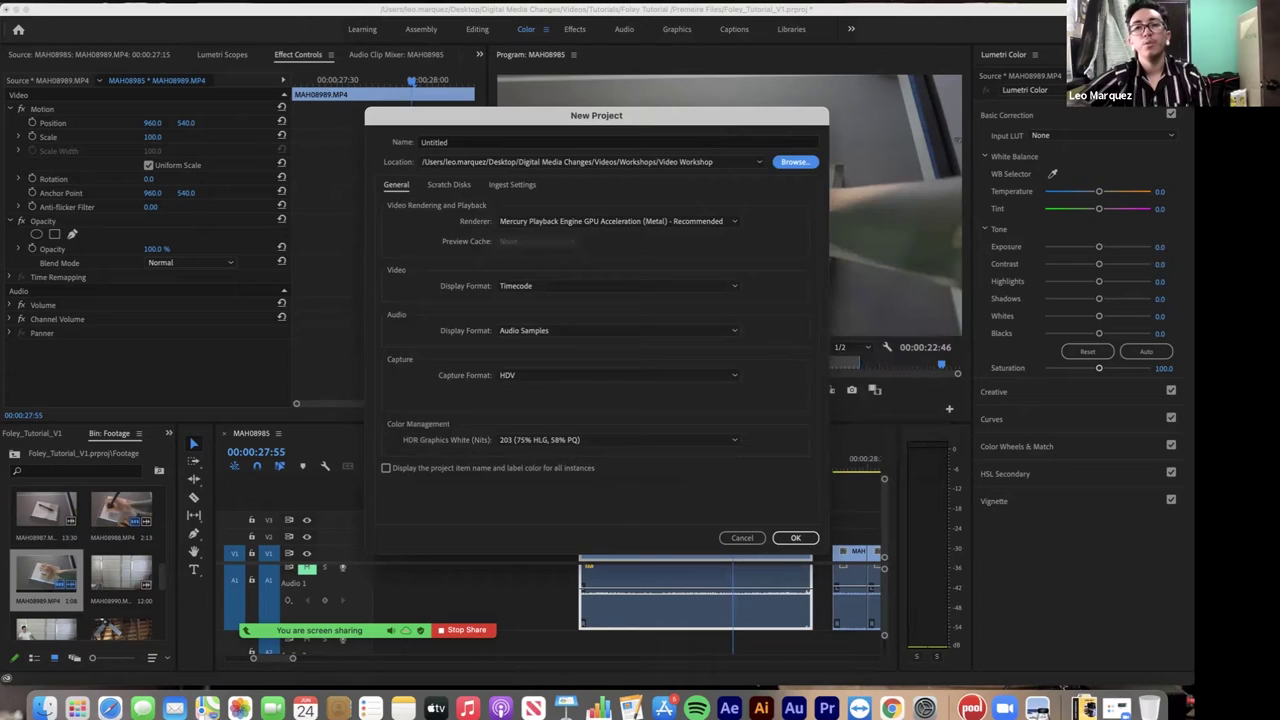
- Create a folder named Premiere Files inside Video Workshop and make it the new project's location
double_click(435, 142)
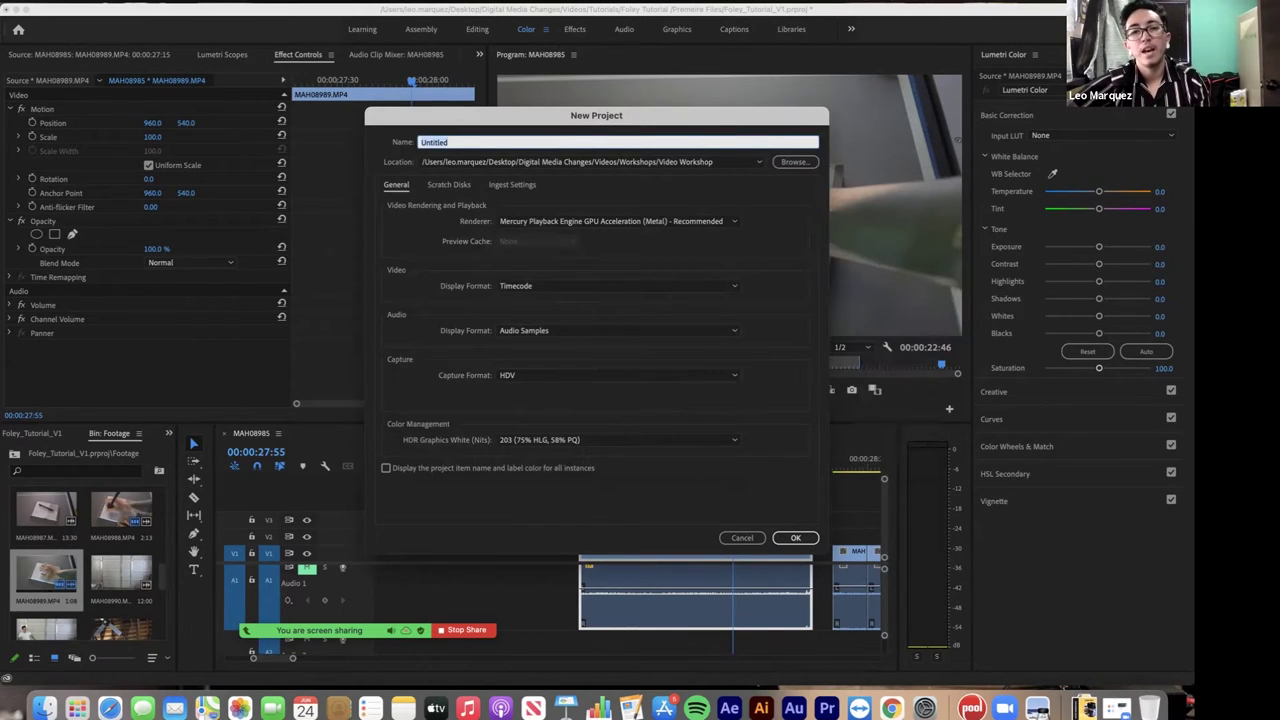
click(795, 162)
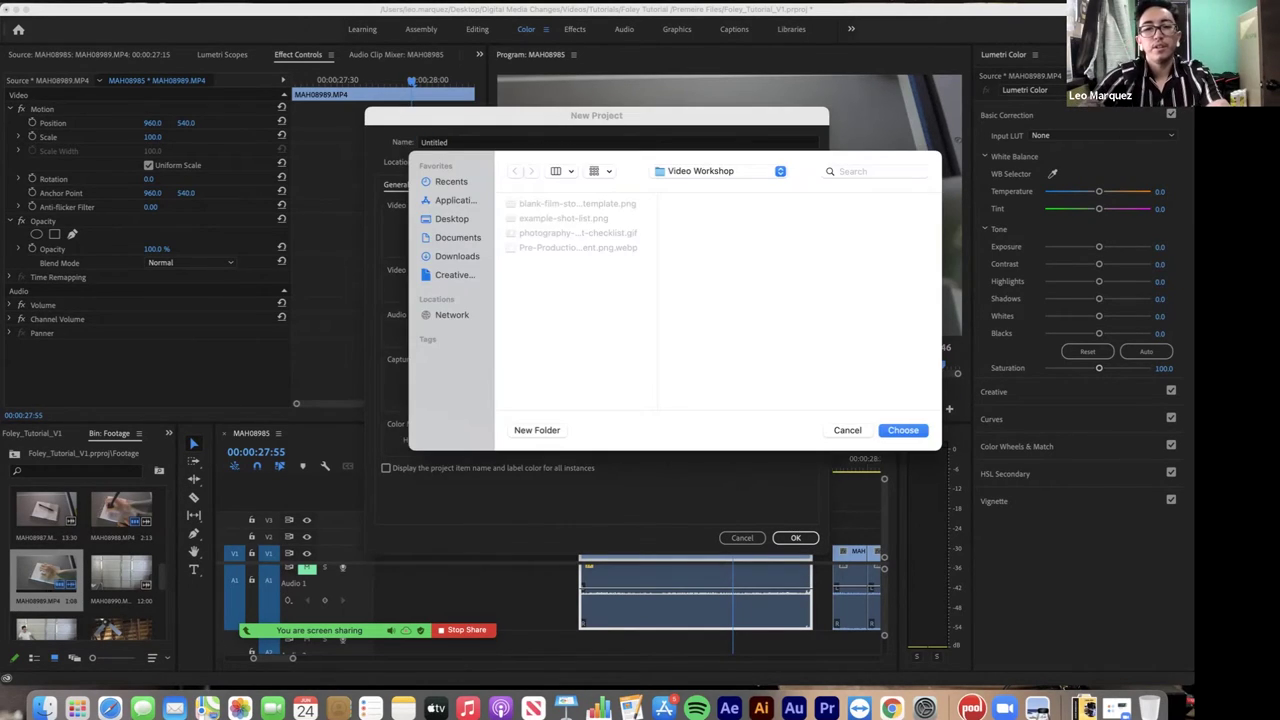
click(537, 430)
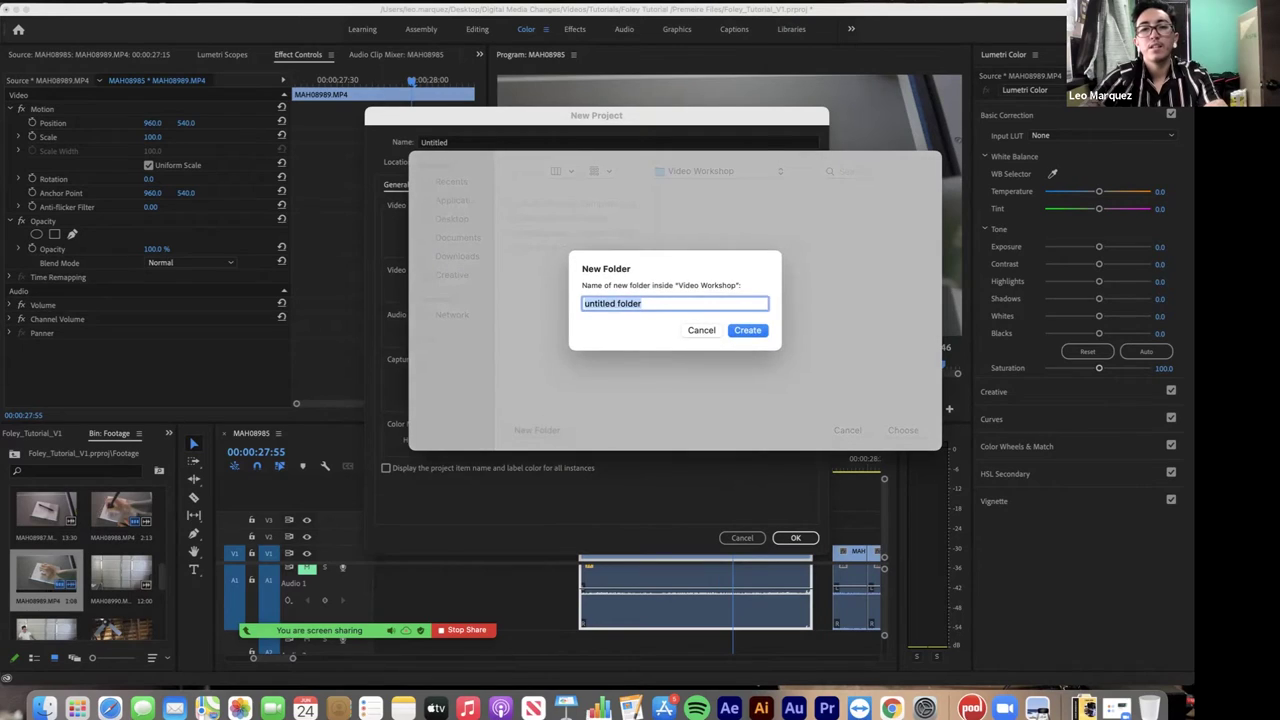
text(Premiere)
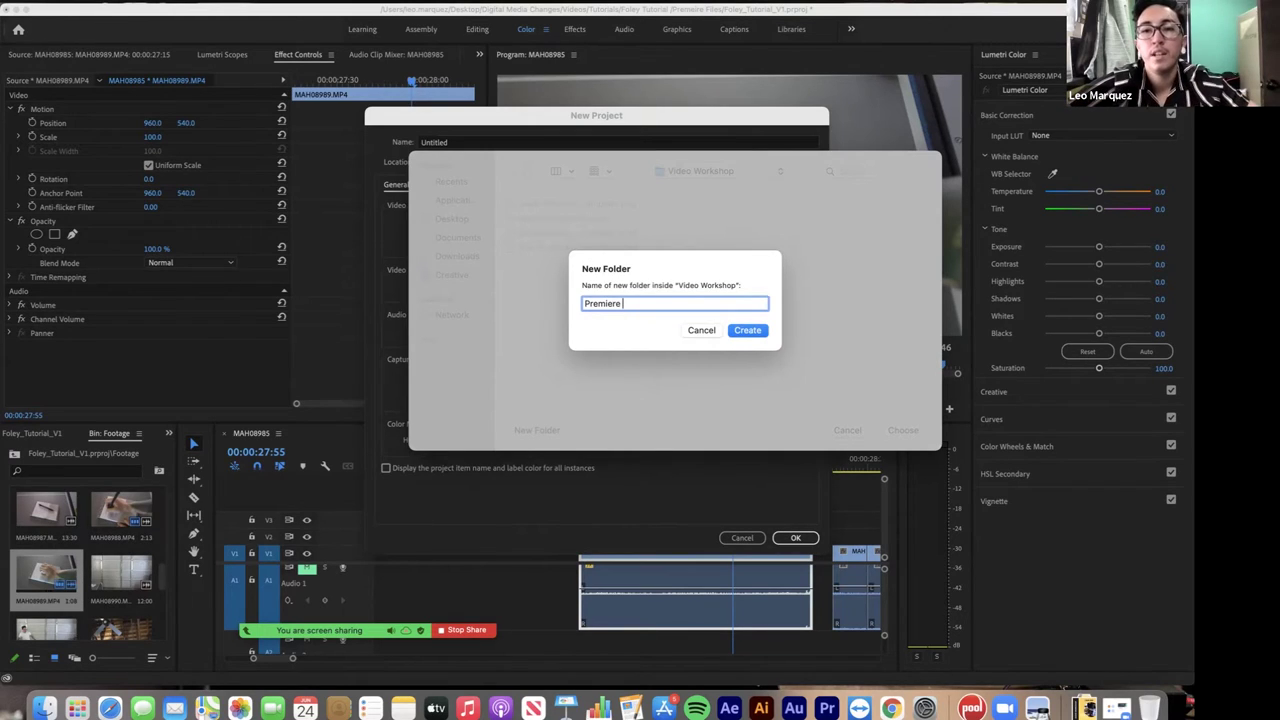
text( Files)
key(Return)
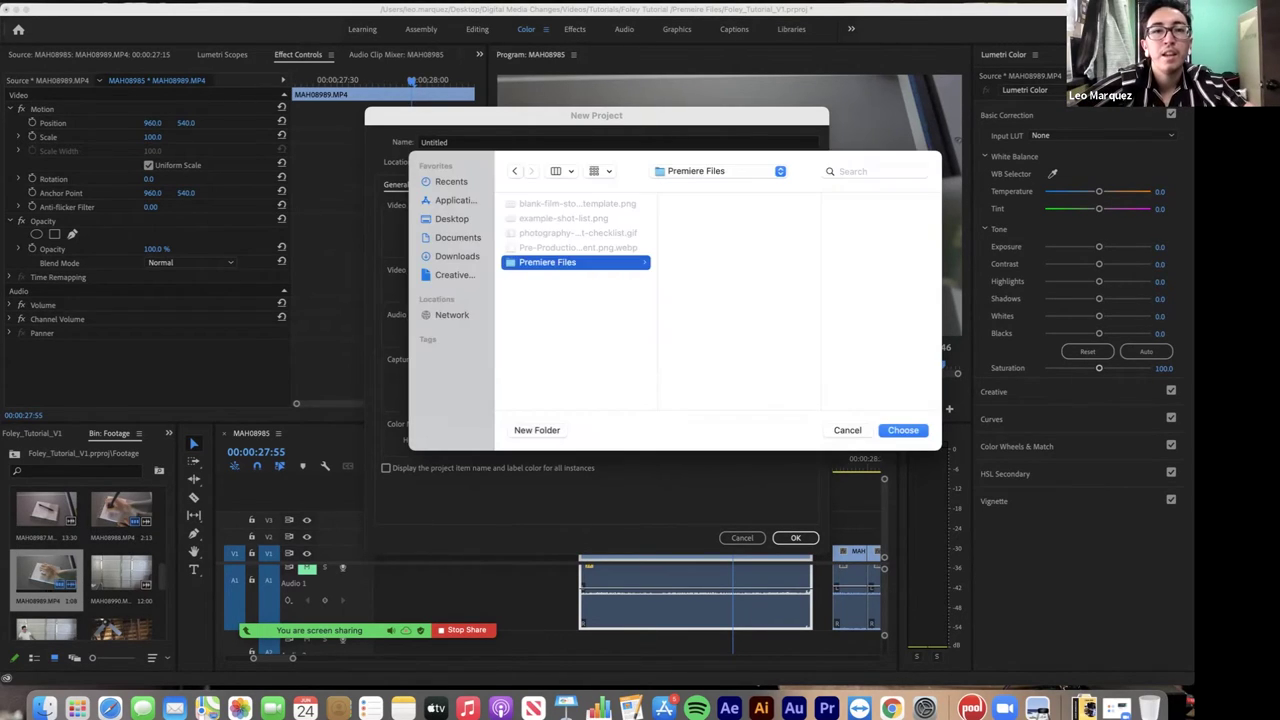
key(Return)
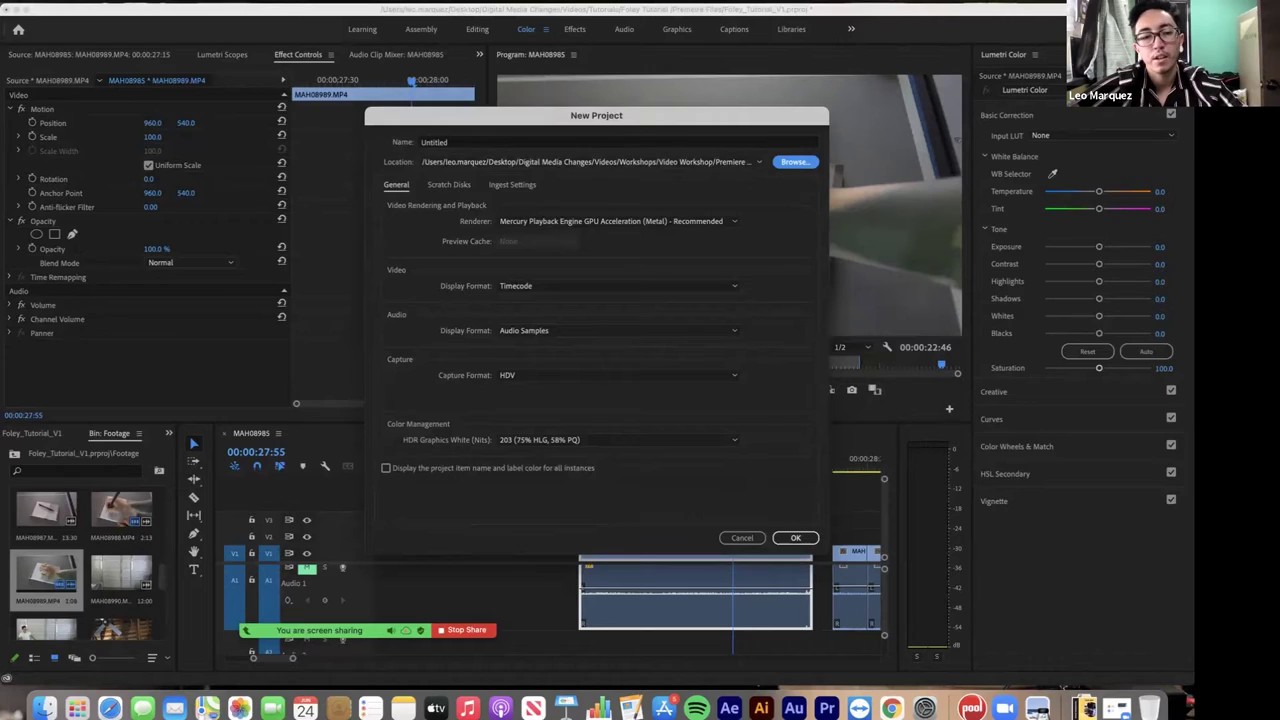
- Switch to Finder and examine how the Foley Tutorial folder is organised, including Extra Assests, Premeire Files and Foley_tutorial_VO
double_click(435, 142)
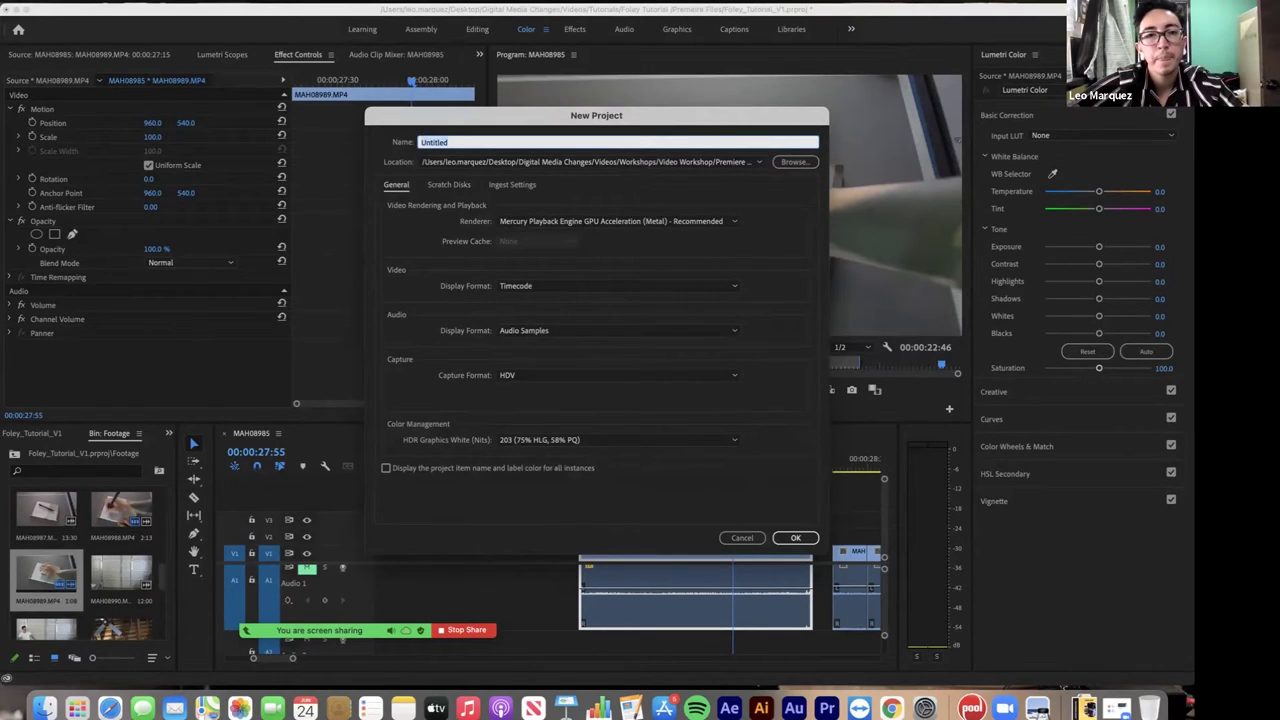
click(45, 708)
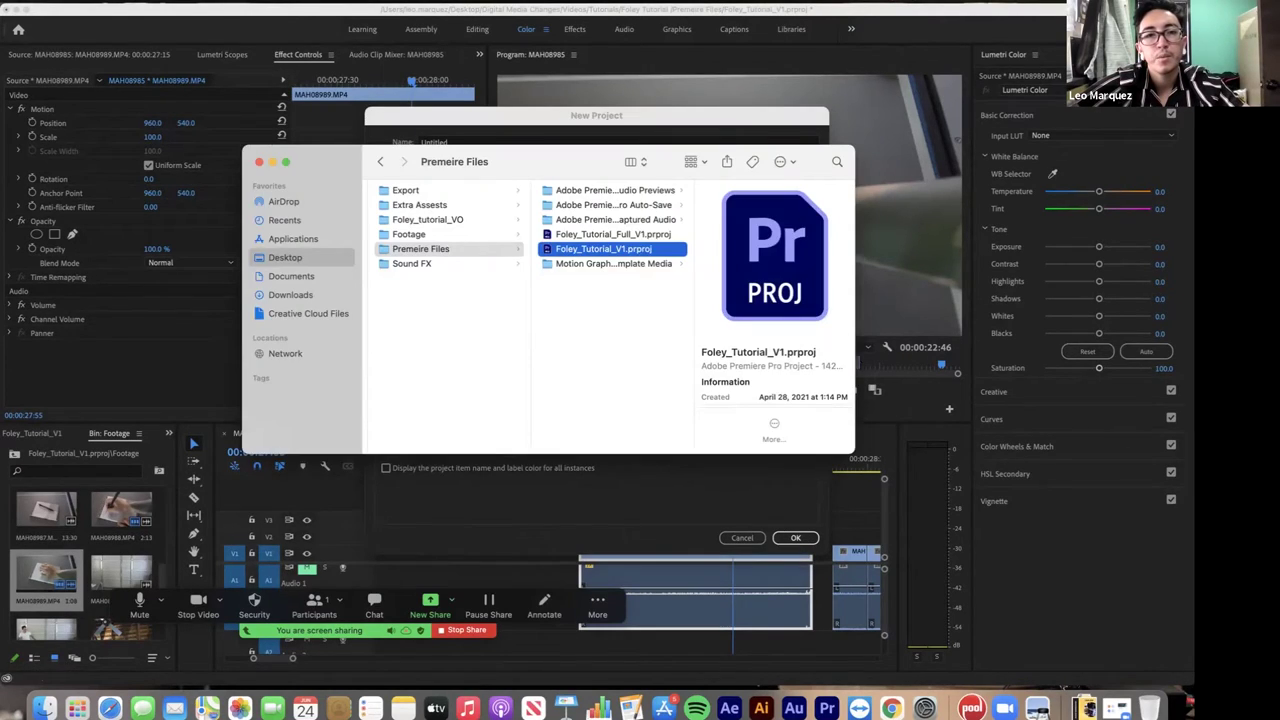
click(428, 220)
click(420, 205)
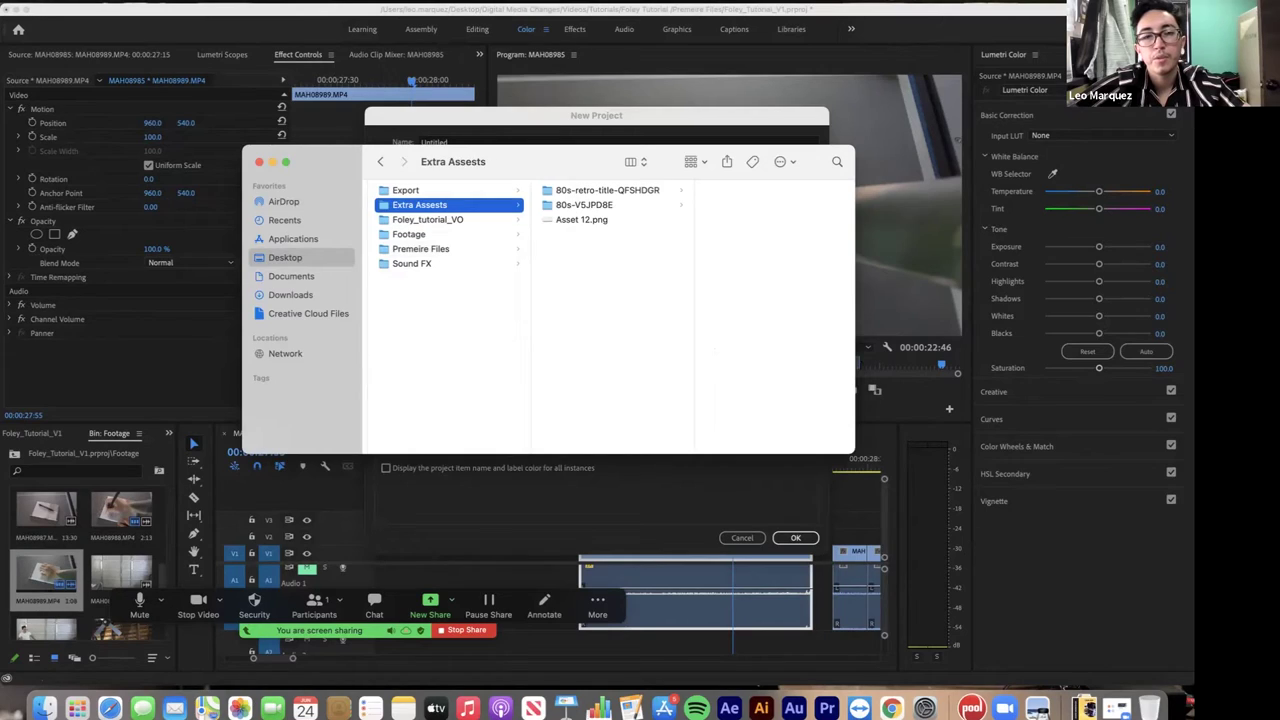
scroll(608, 318, left, 3)
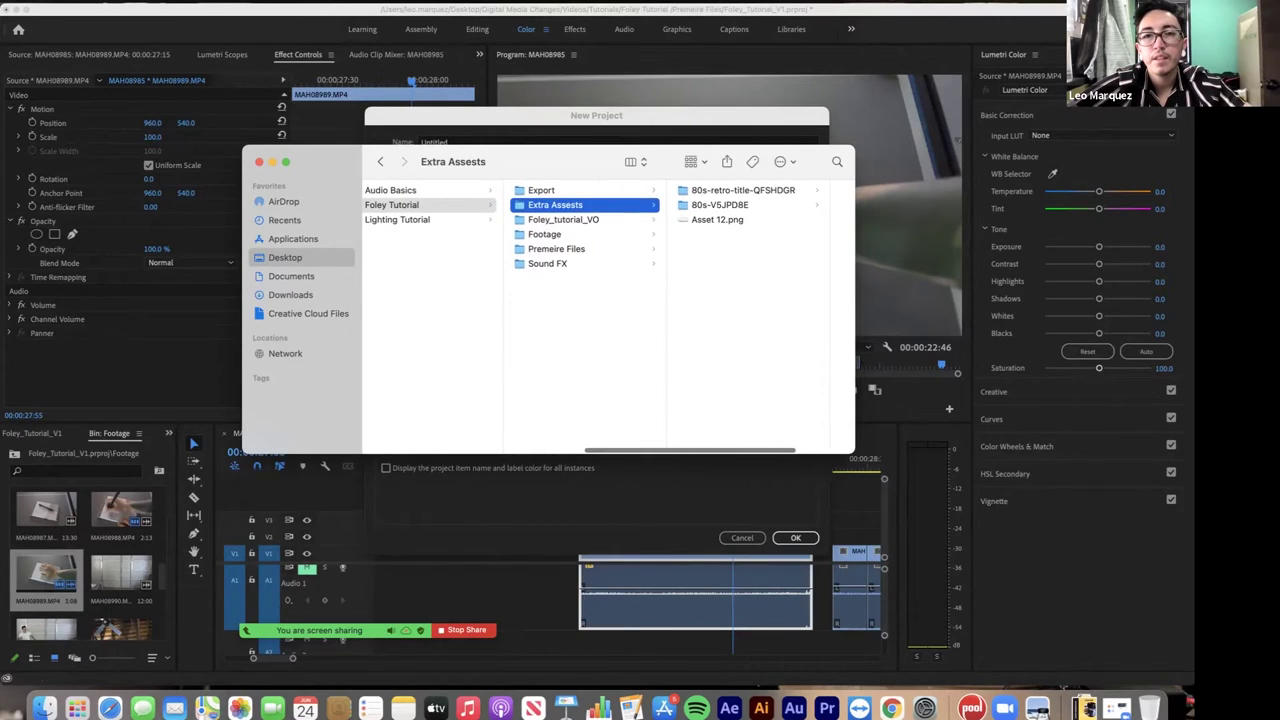
click(560, 234)
click(560, 249)
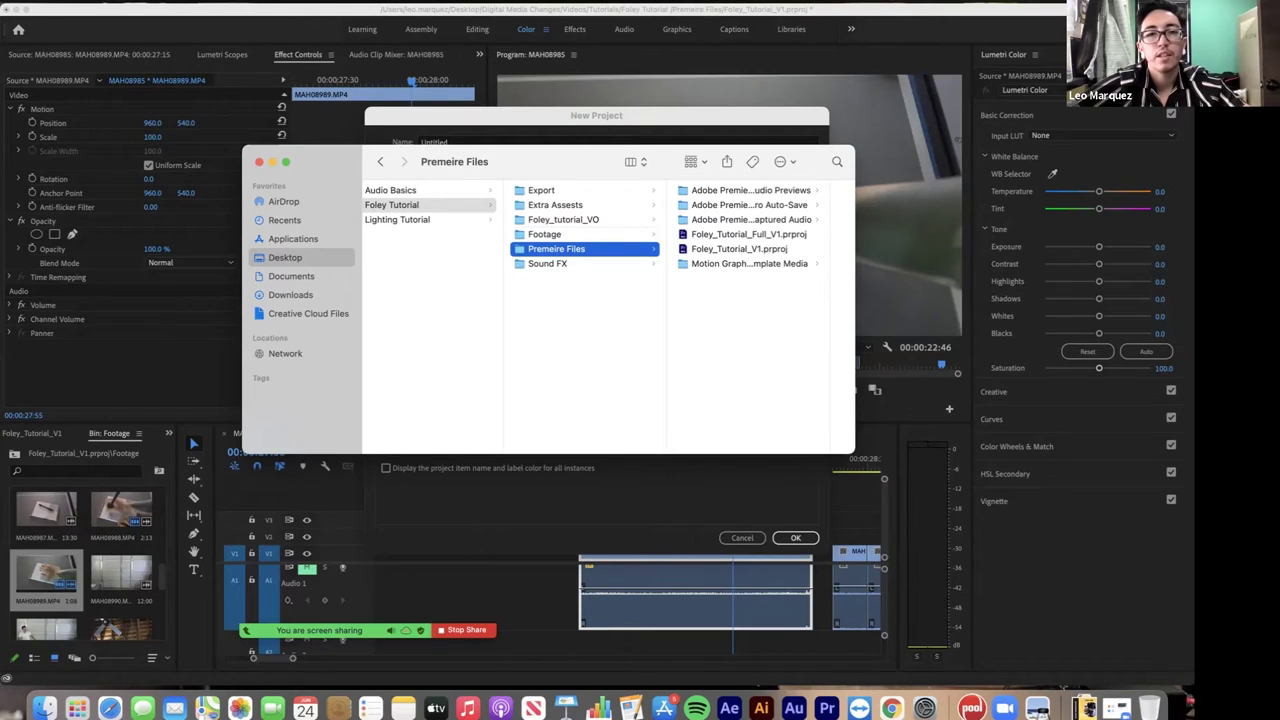
key(Down)
key(Up)
key(Up)
key(Up)
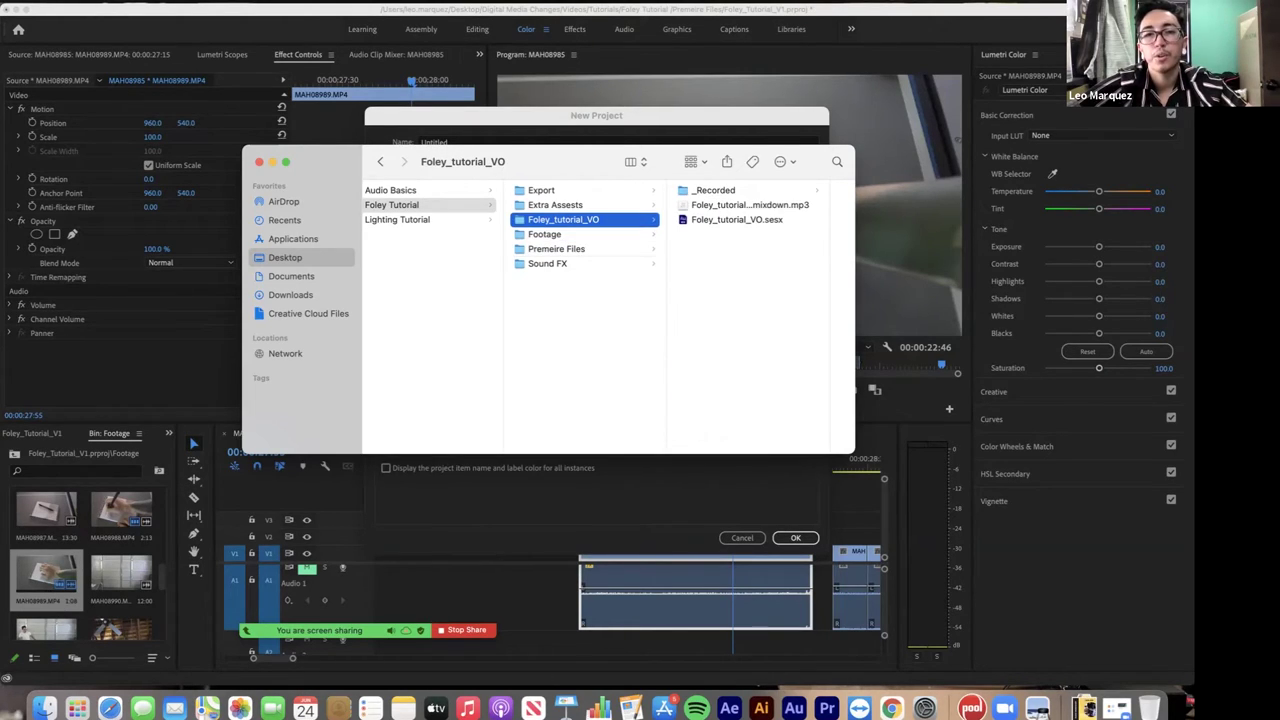
- Go from the Foley Tutorial folder to Workshops and examine the contents of its Video Workshop folder
key(Left)
key(Up)
key(Left)
key(Down)
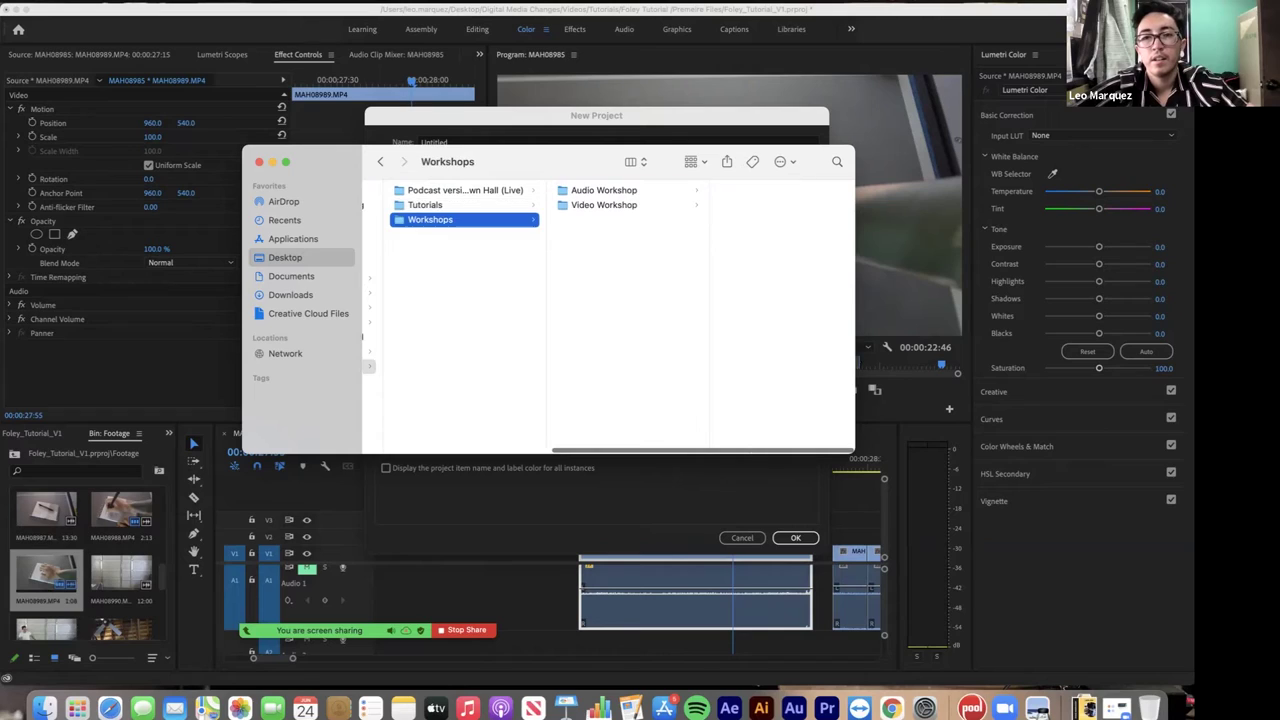
key(Right)
key(Down)
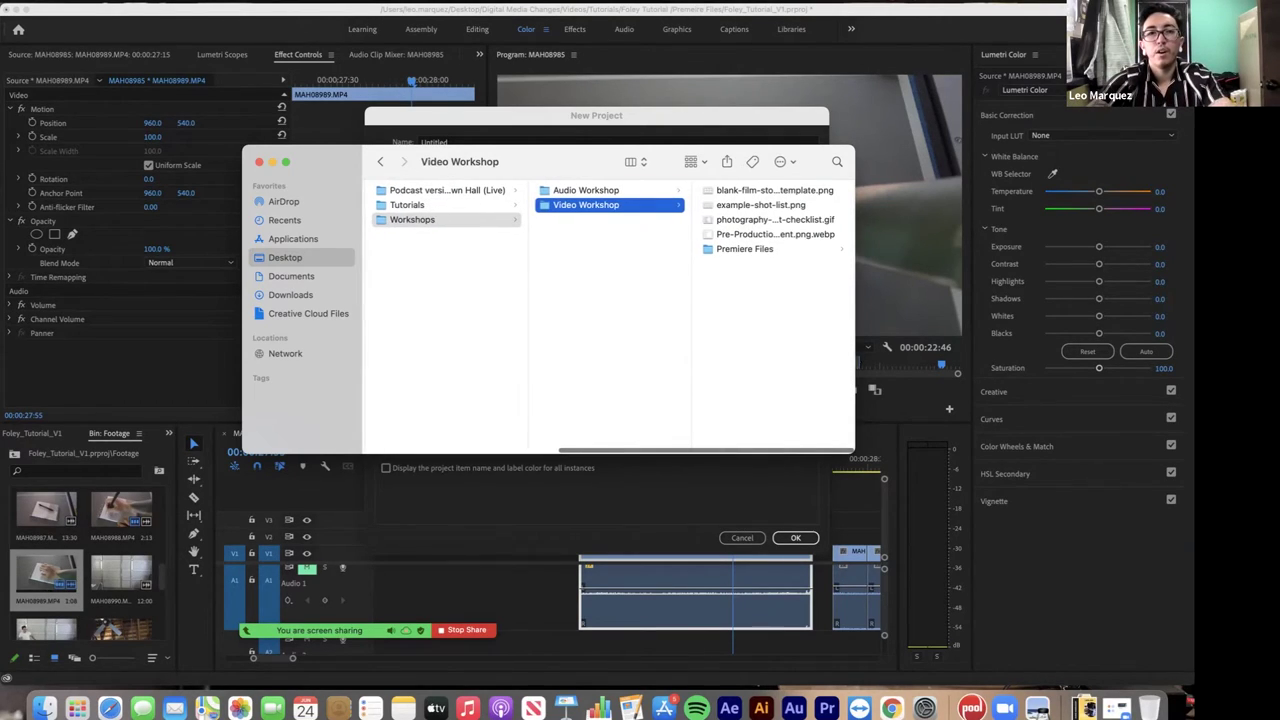
- Return to Premiere Pro, name the new project VideoWorkshop_v1 and create it
key(Return)
text(VideoWorkshop)
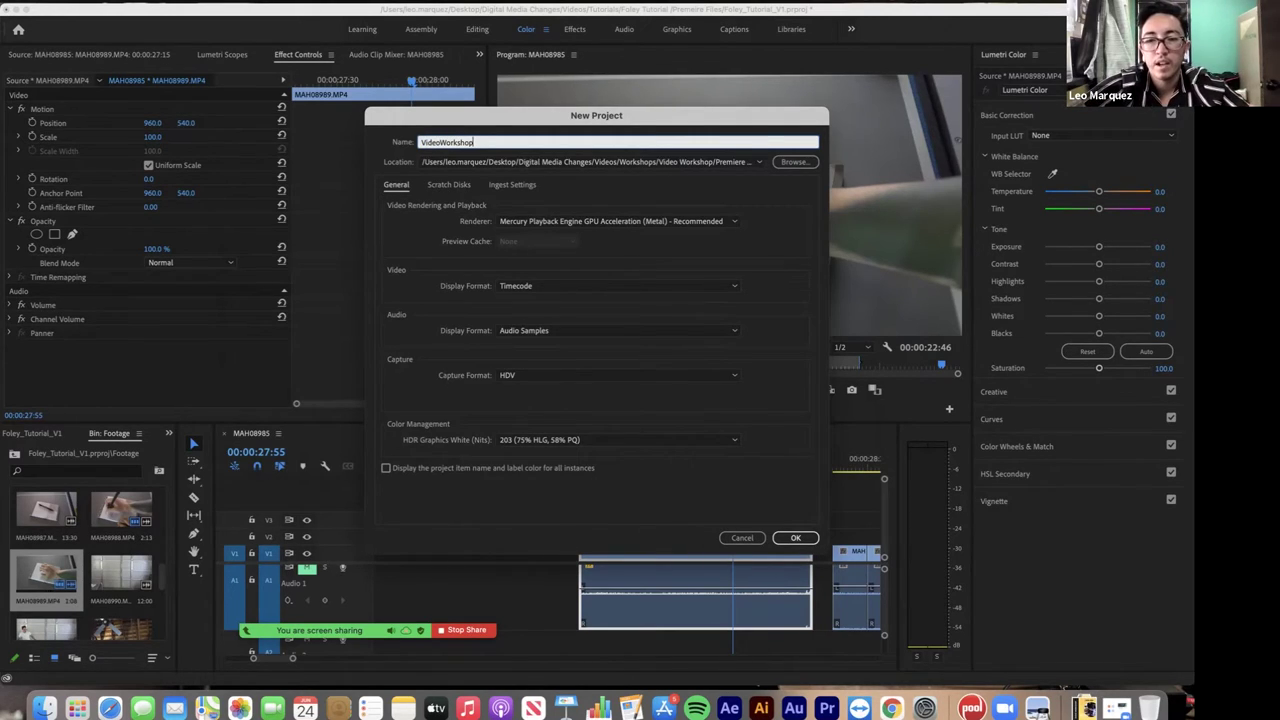
key(Return)
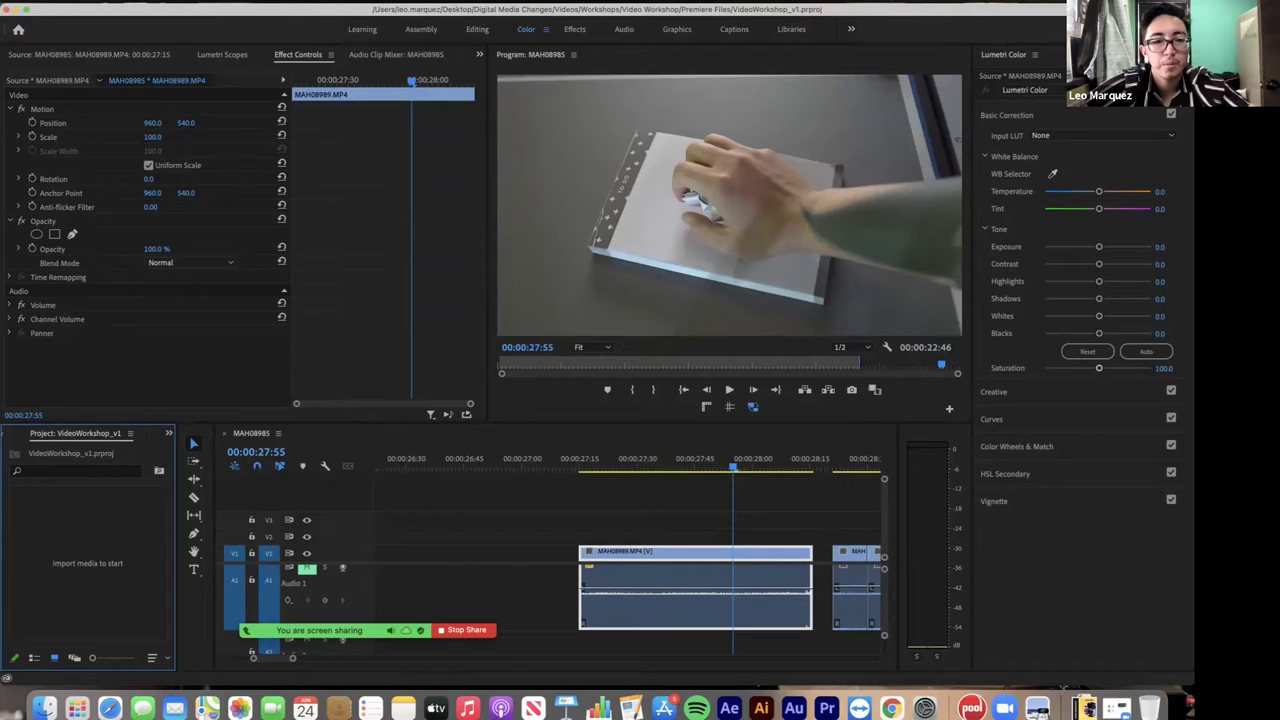
- Close the MAH08985 sequence's timeline and bring up the Video Workshop folder in Finder
click(278, 433)
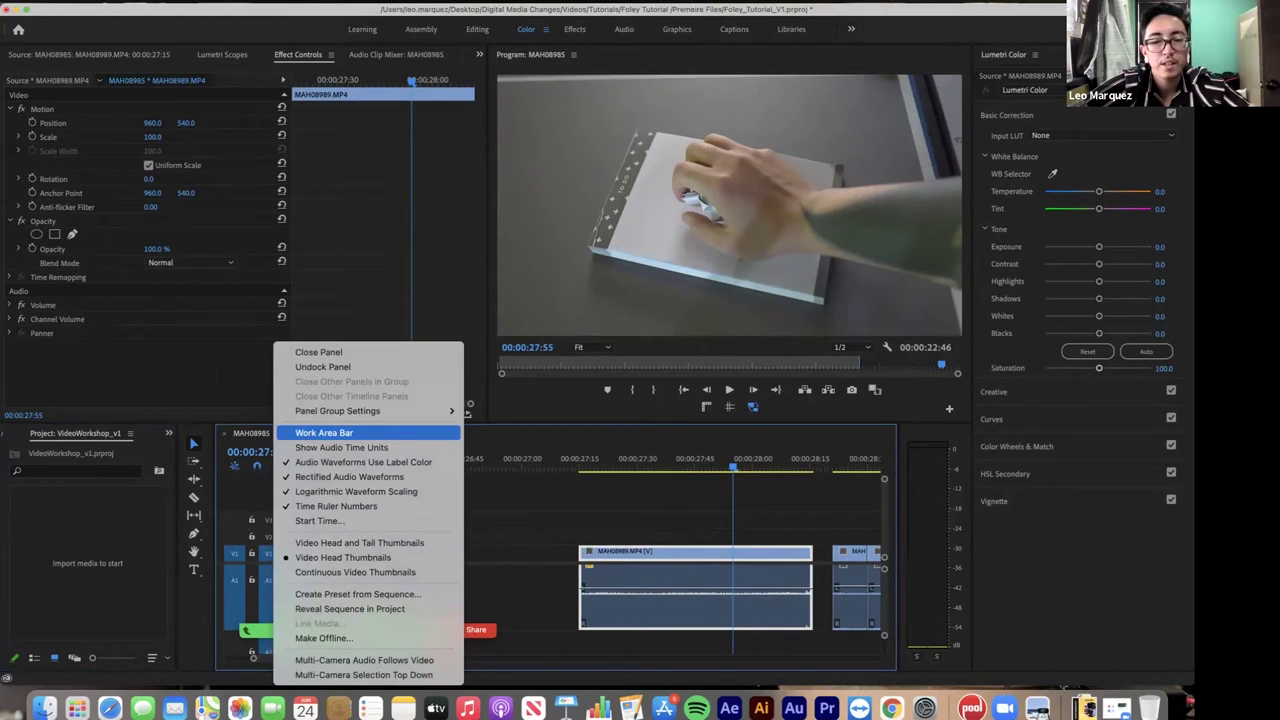
click(318, 352)
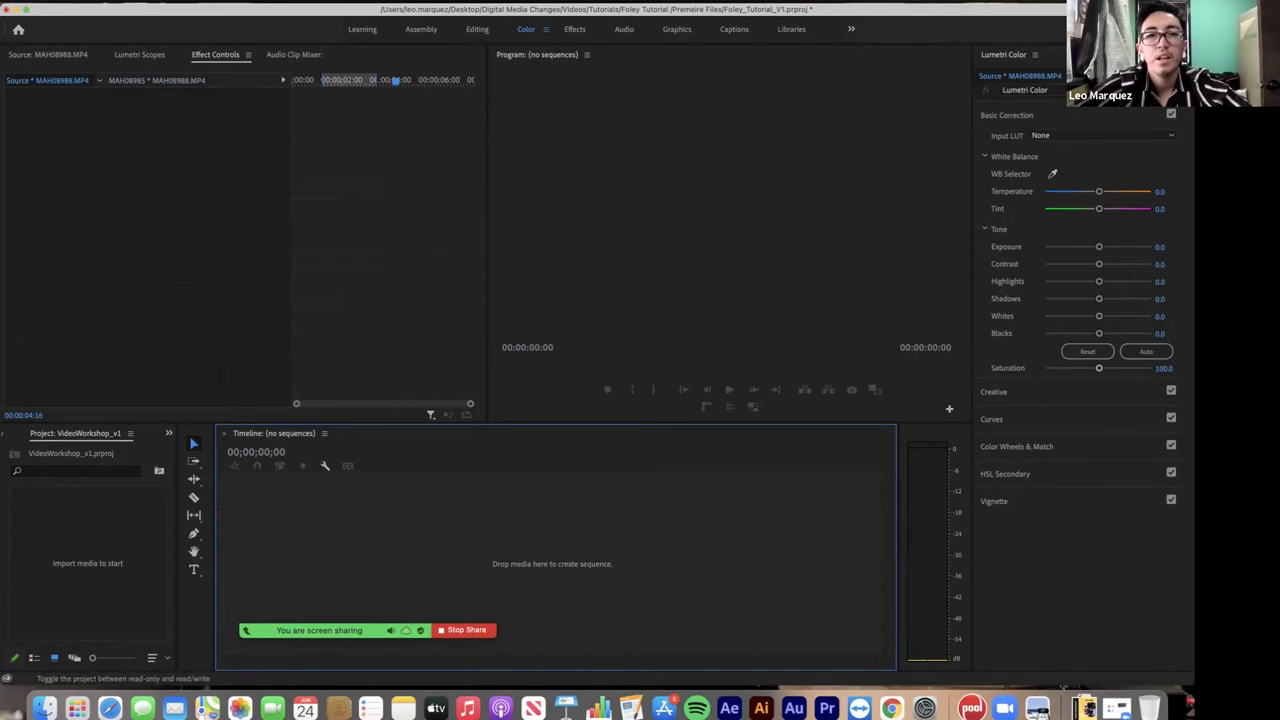
click(44, 708)
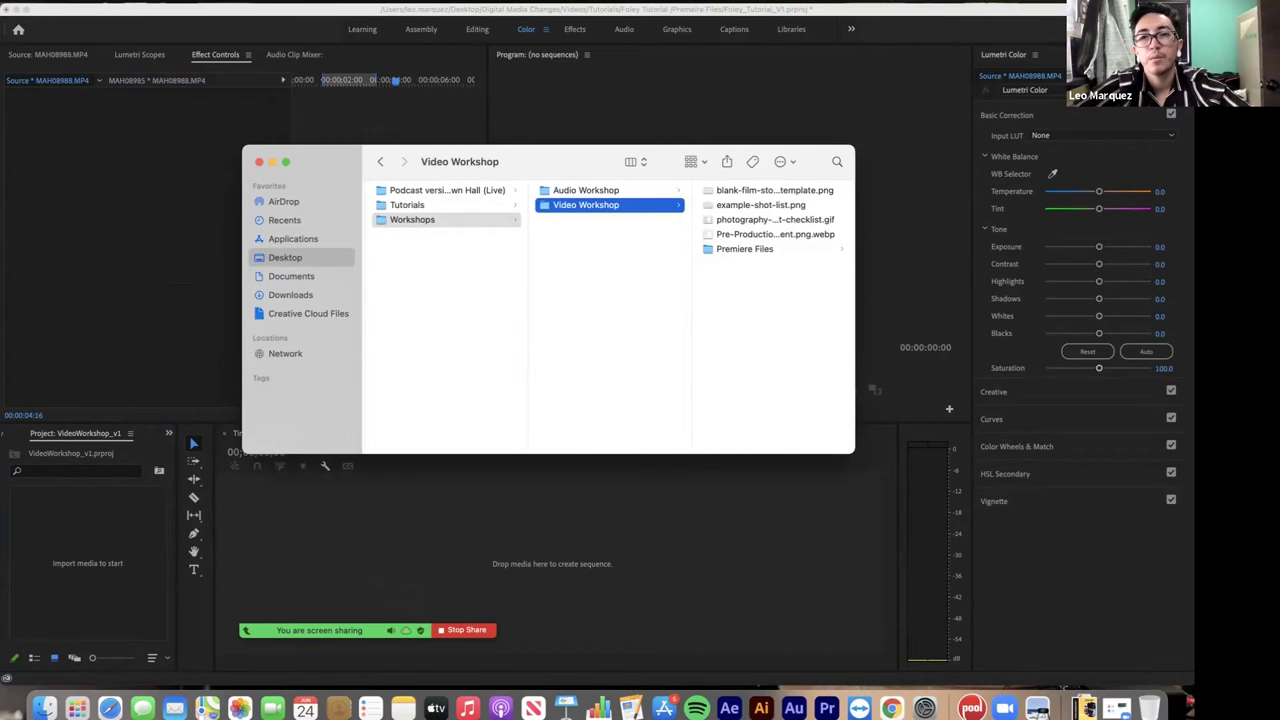
- Import Foley Tutorial.mp4 from the Foley Tutorial project's Export folder into the VideoWorkshop_v1 project
click(407, 205)
click(580, 205)
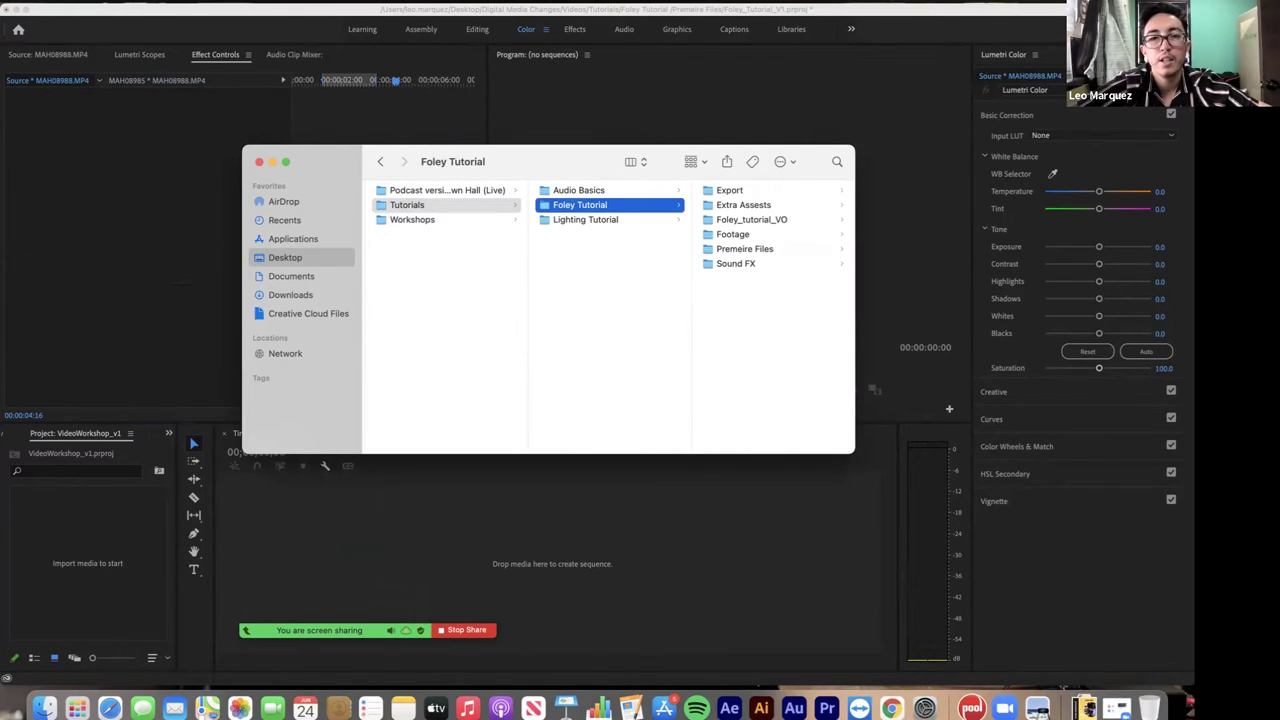
key(Right)
click(753, 190)
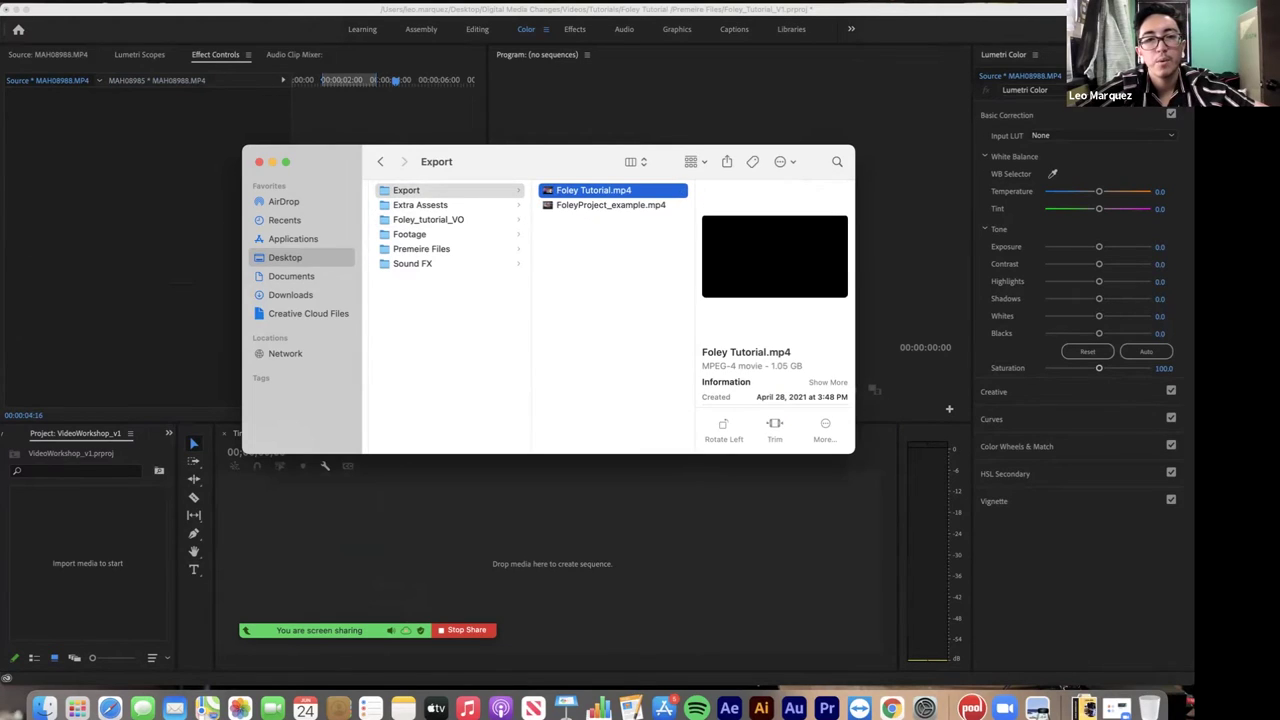
drag(594, 190, 83, 546)
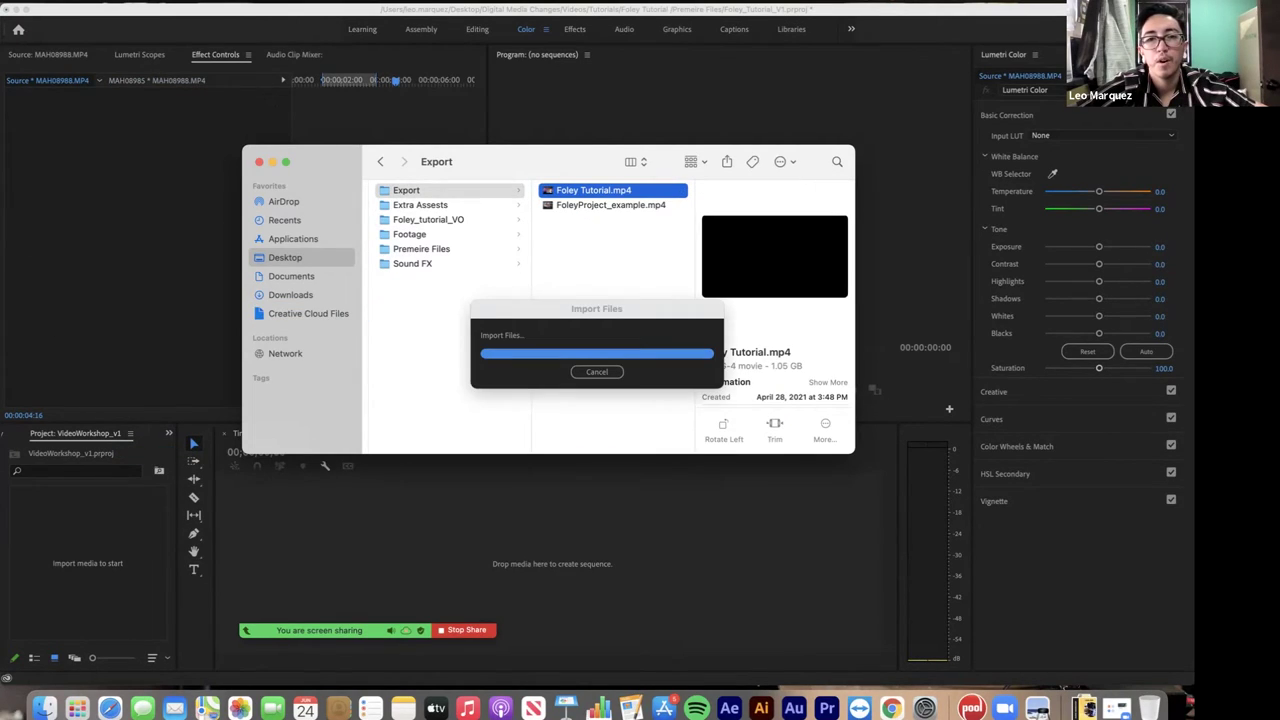
- Find 80s.mp3 in the 80s-V5JPD8E folder within Extra Assests and import it into the VideoWorkshop_v1 project
click(413, 264)
click(615, 234)
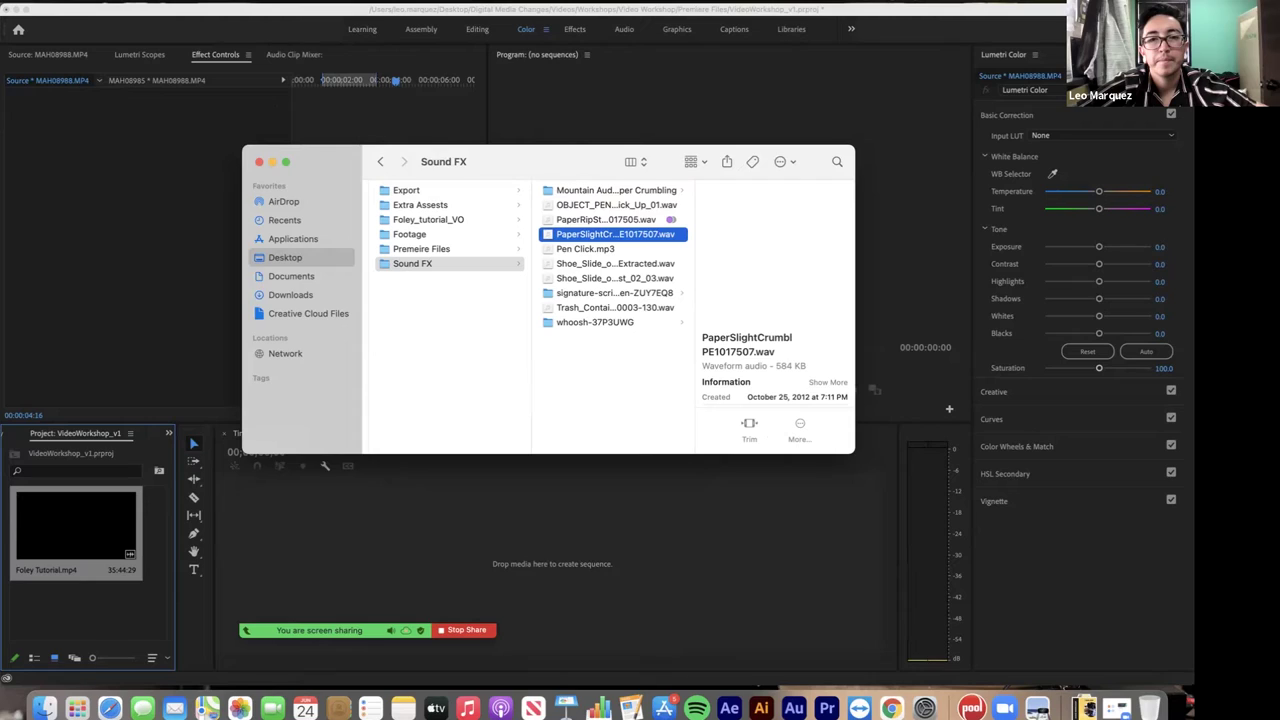
click(615, 190)
scroll(608, 317, left, 1)
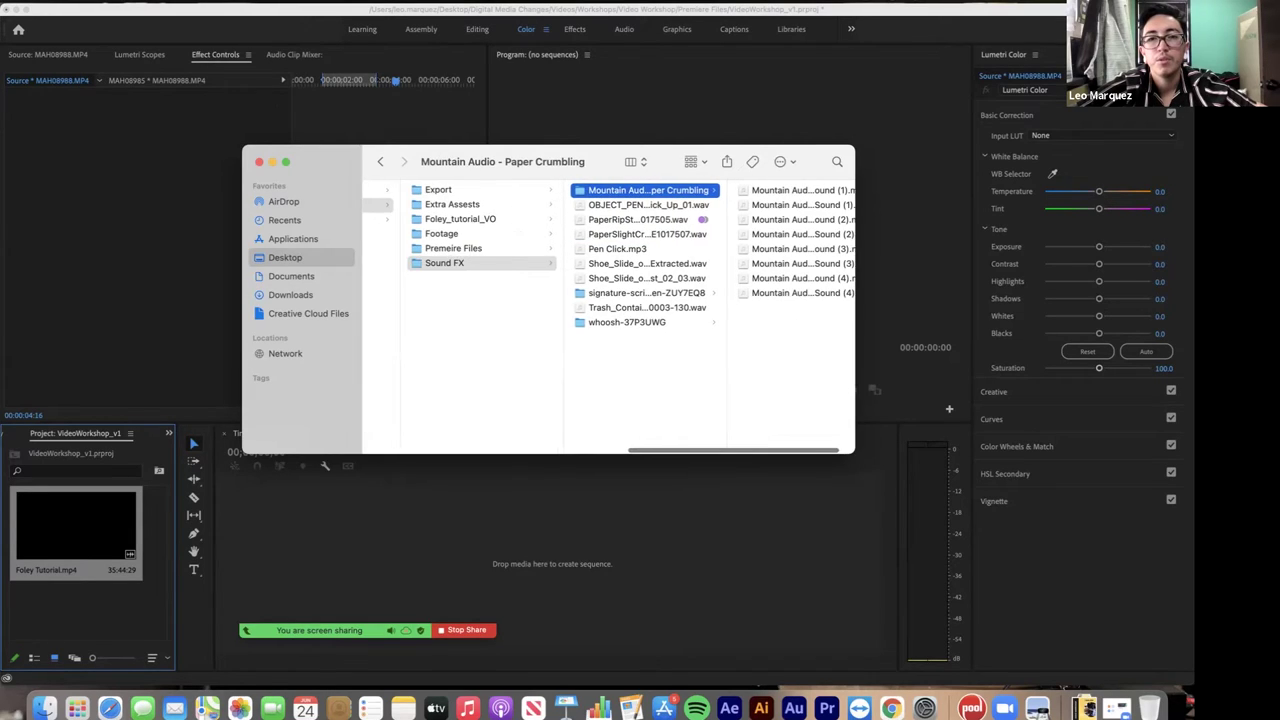
click(452, 205)
click(614, 220)
click(600, 205)
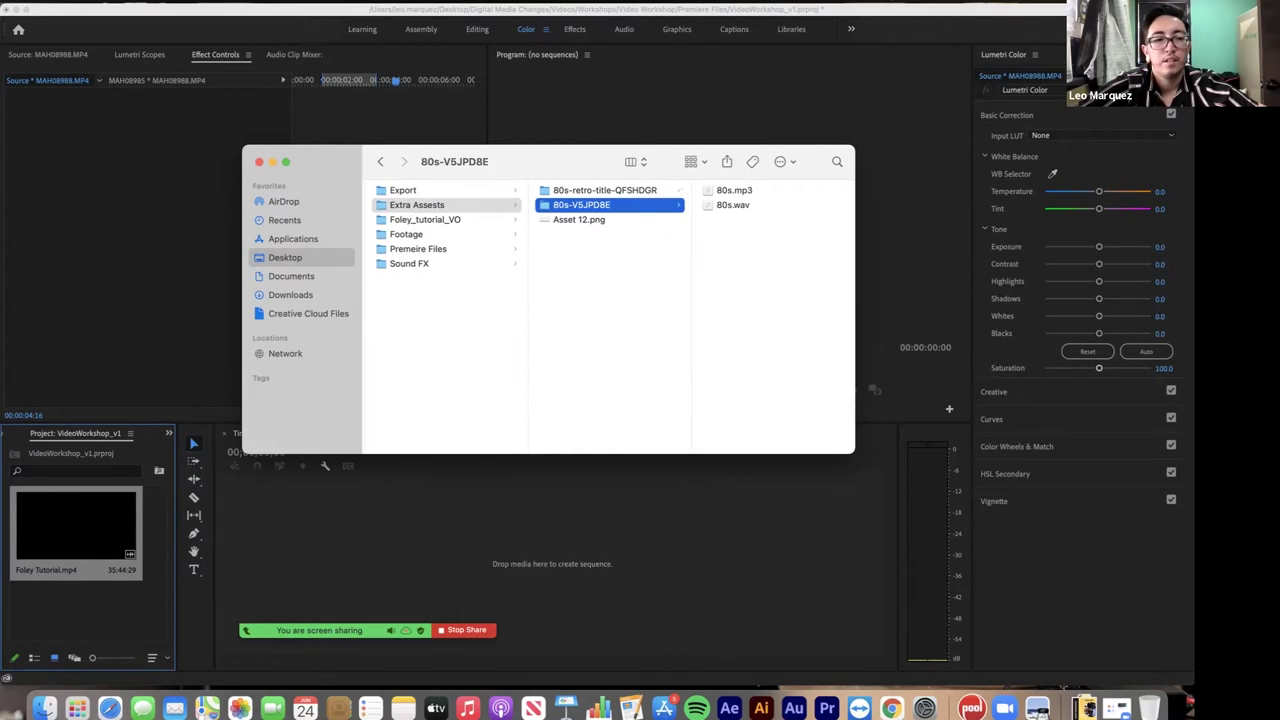
click(735, 190)
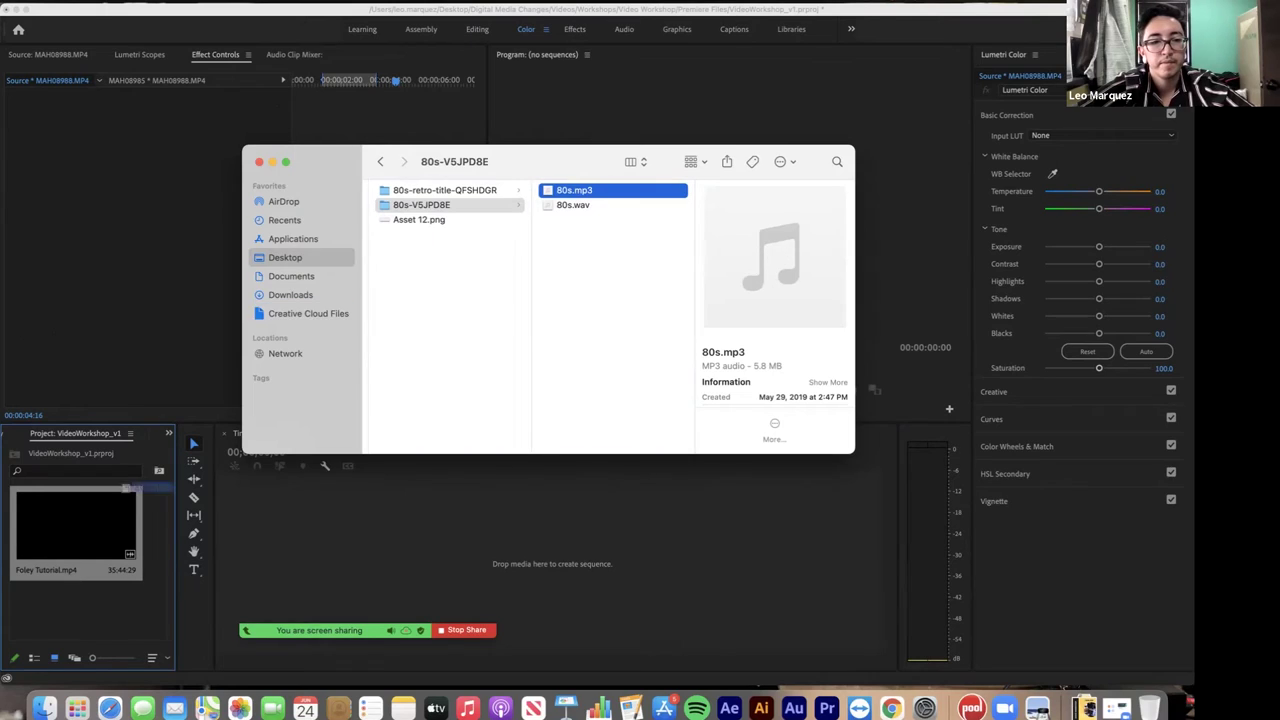
drag(575, 190, 90, 605)
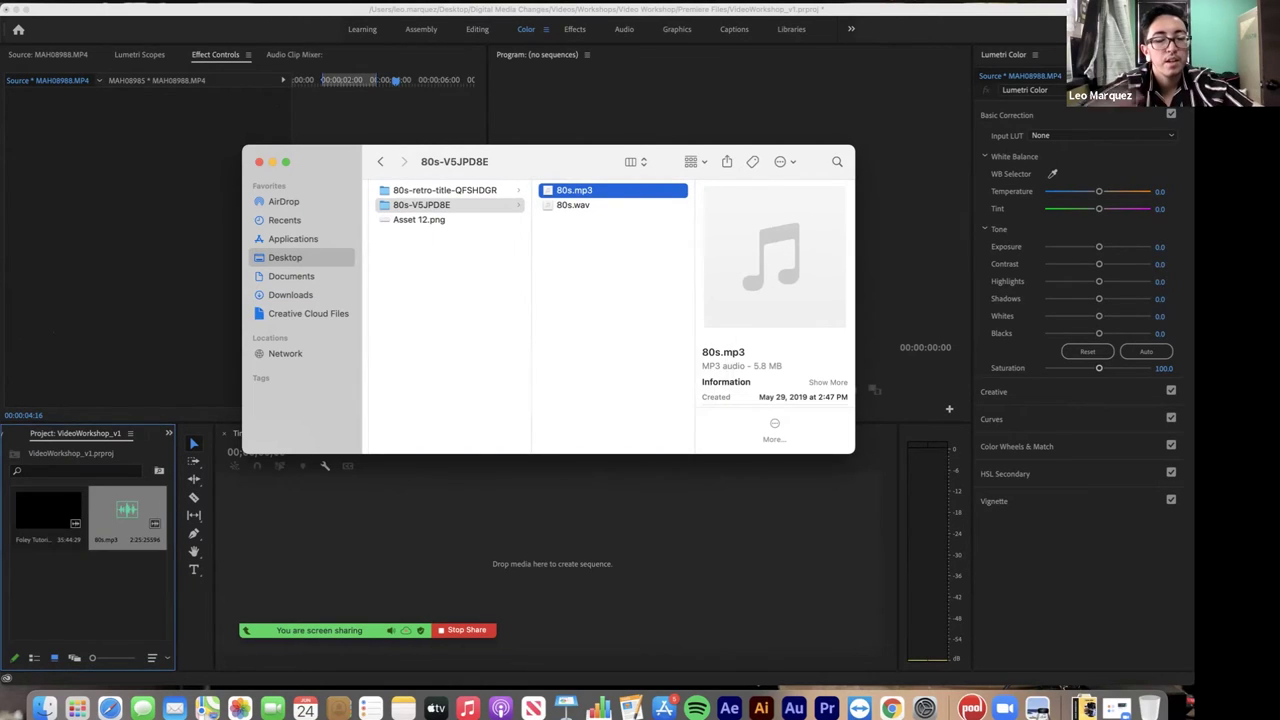
- Create a new sequence from the imported Foley Tutorial.mp4 clip
click(90, 605)
click(54, 514)
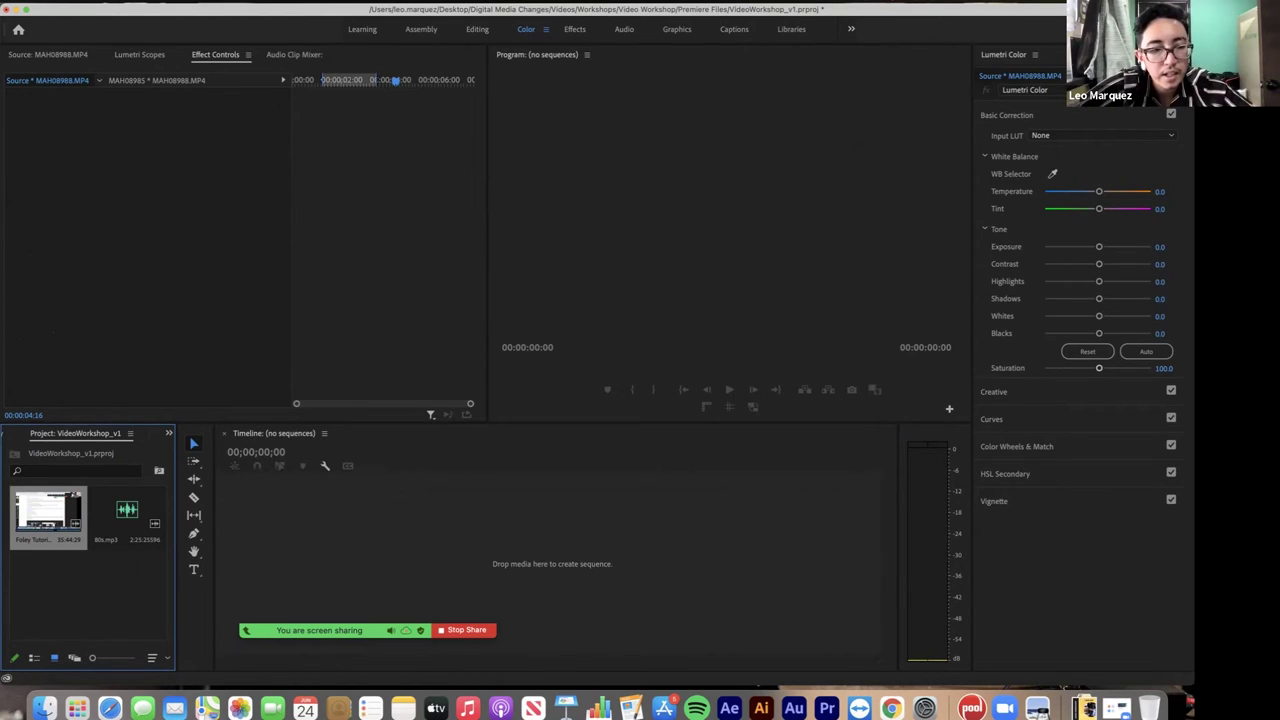
right_click(50, 510)
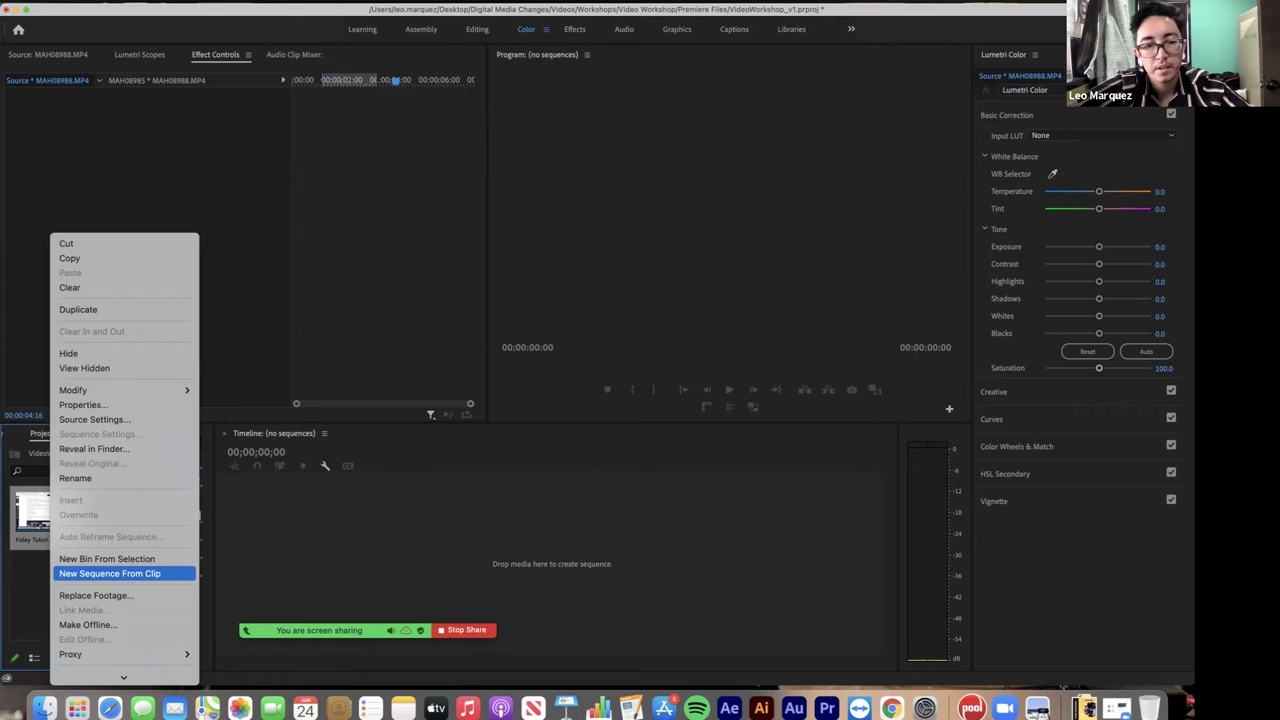
click(110, 573)
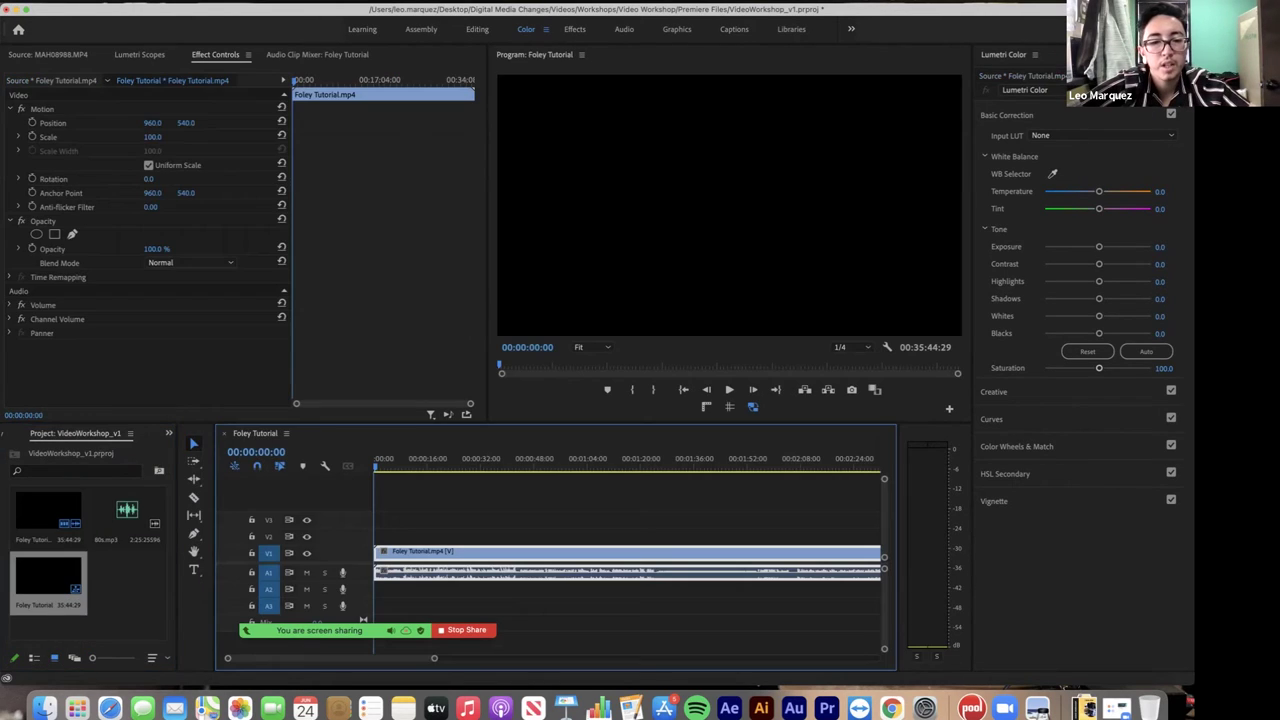
- Trim the sequence's Foley Tutorial.mp4 clip to an in point of 00:04:06:30 and an out point of 00:16:53:42
drag(434, 658, 602, 658)
key(minus)
key(minus)
key(minus)
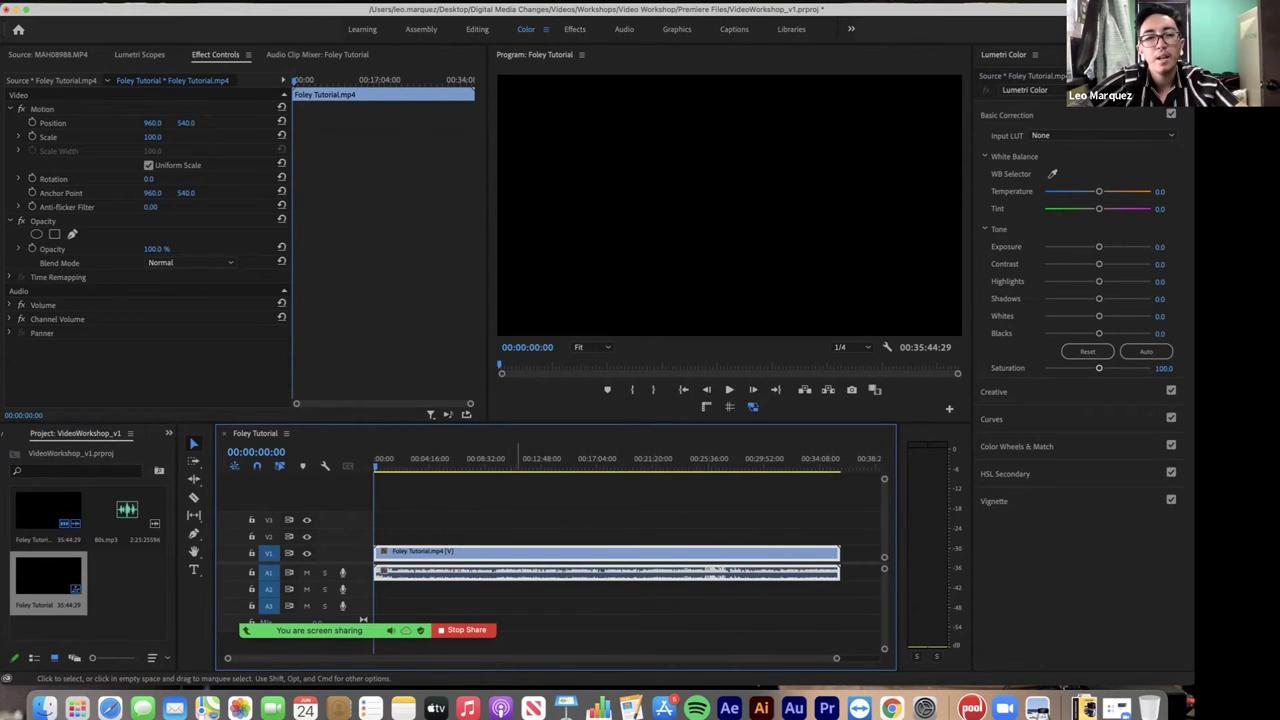
double_click(426, 553)
drag(79, 382, 63, 382)
key(i)
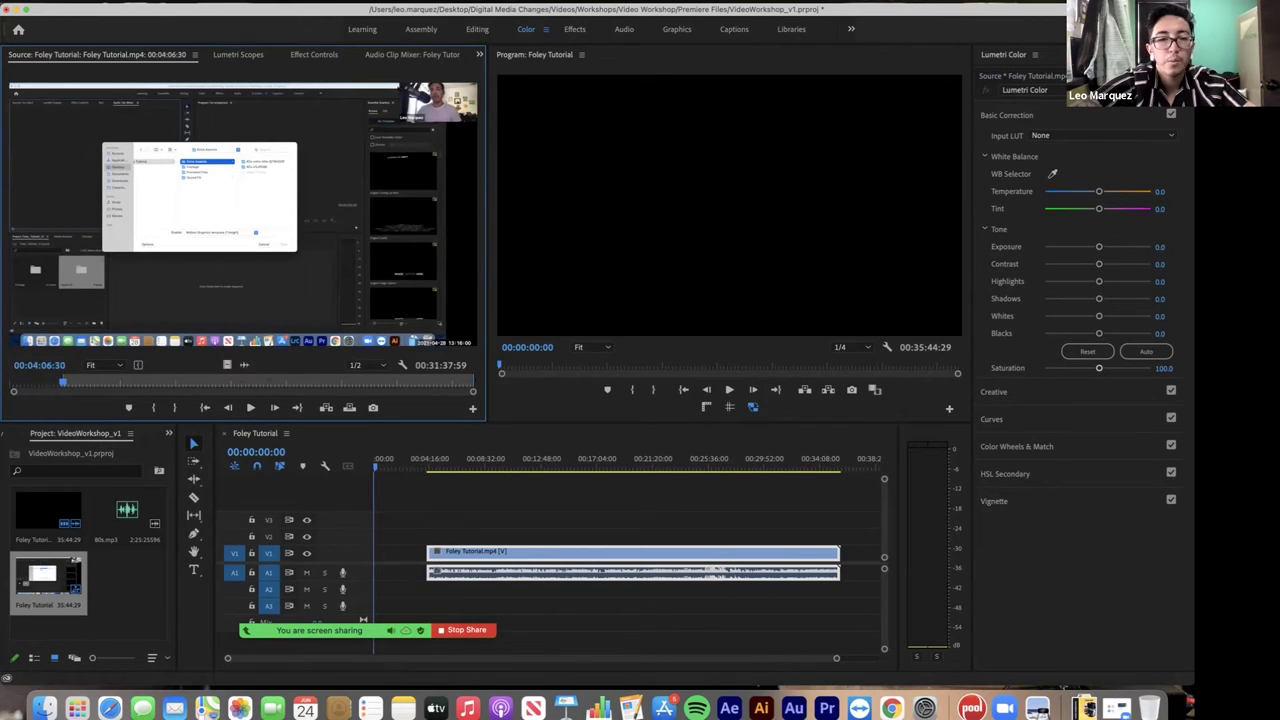
click(229, 382)
key(o)
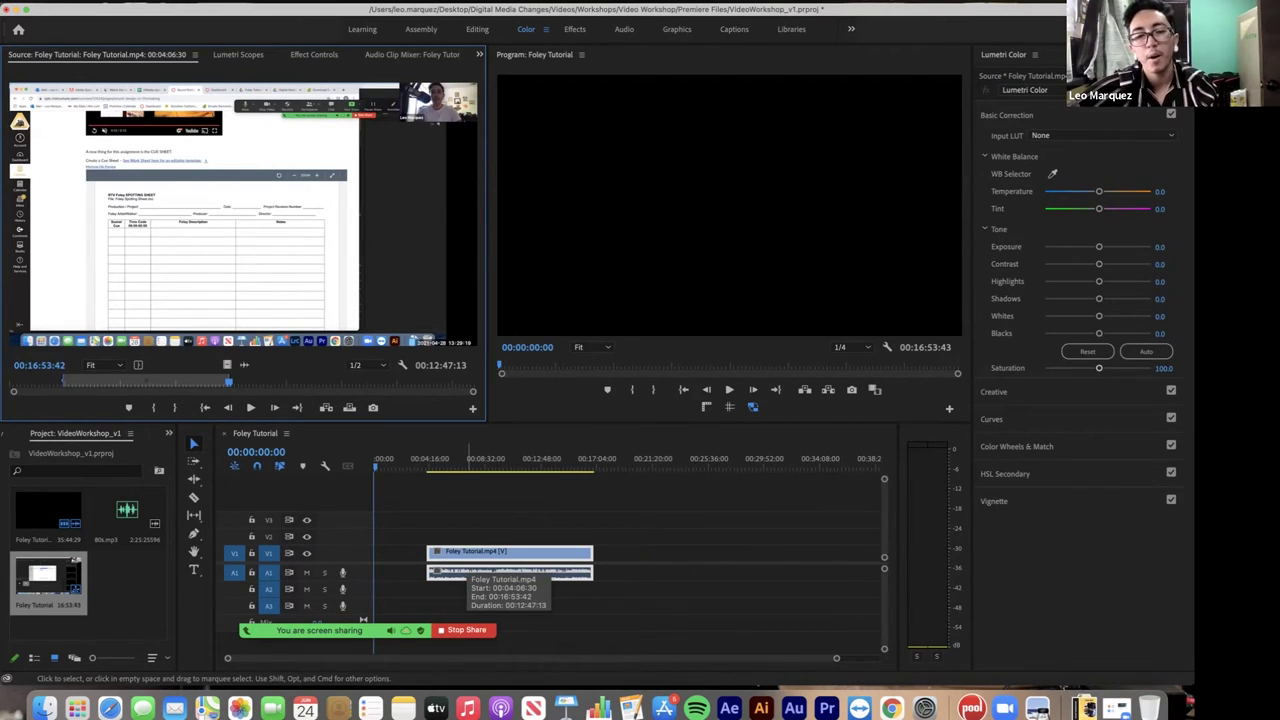
- Delete the clip from the timeline and place the 00:07:57:35 to 00:13:02:37 range of the source Foley Tutorial.mp4 on V1
click(509, 556)
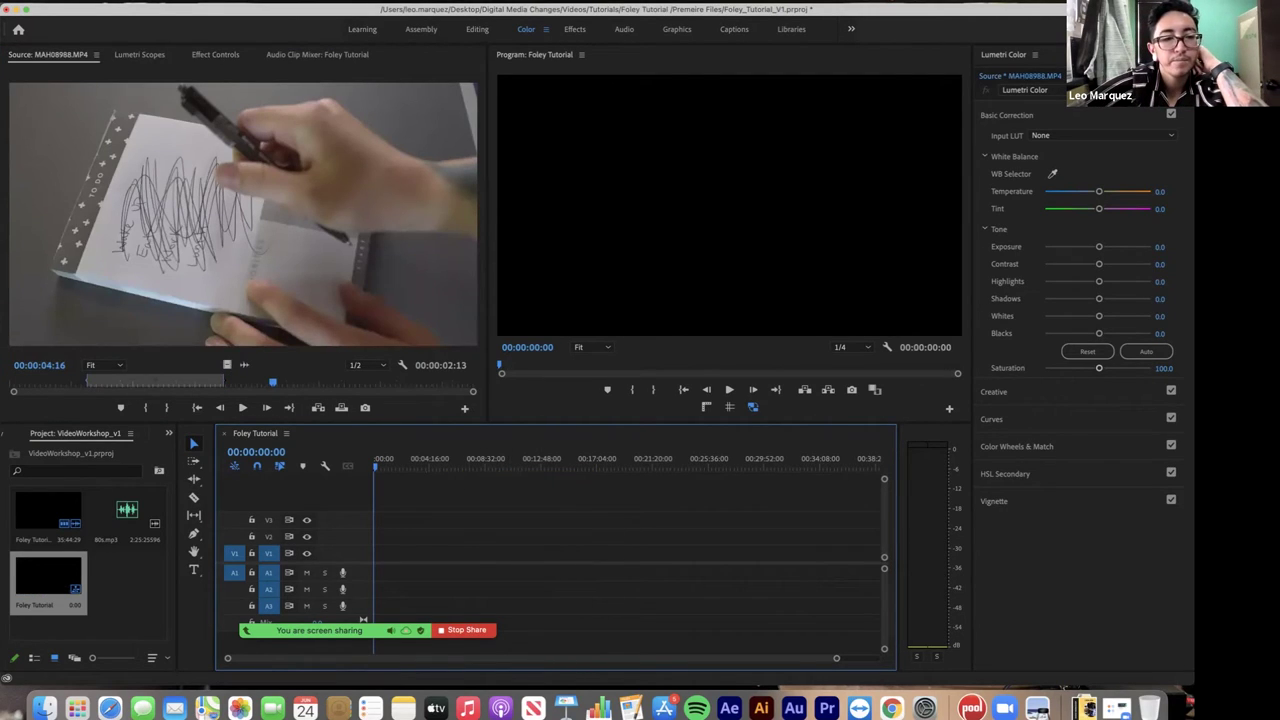
click(53, 513)
double_click(53, 514)
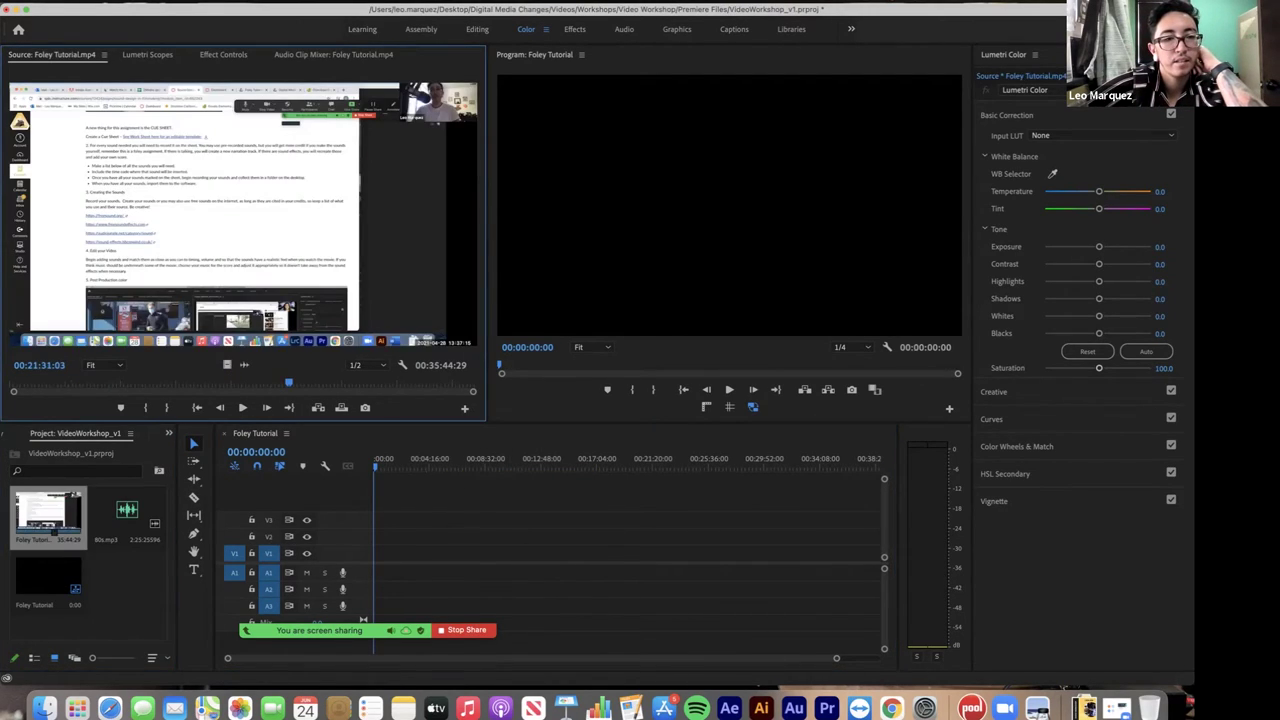
click(113, 383)
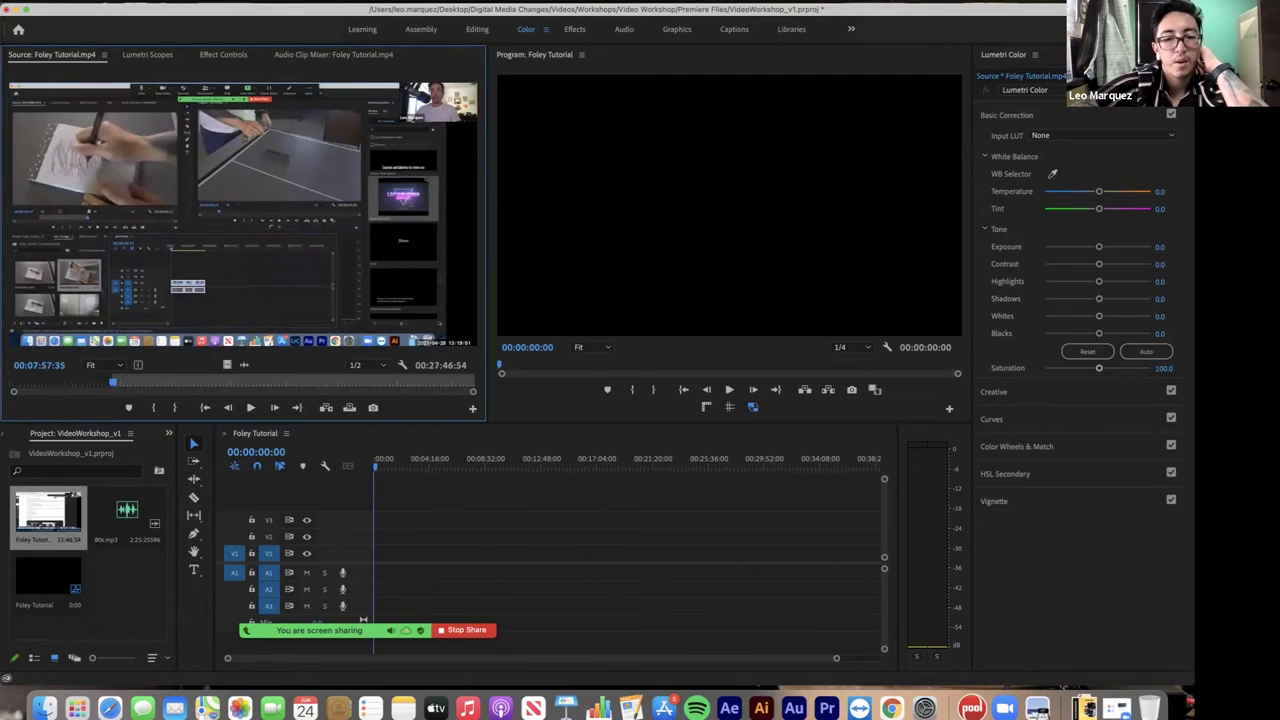
click(179, 383)
key(o)
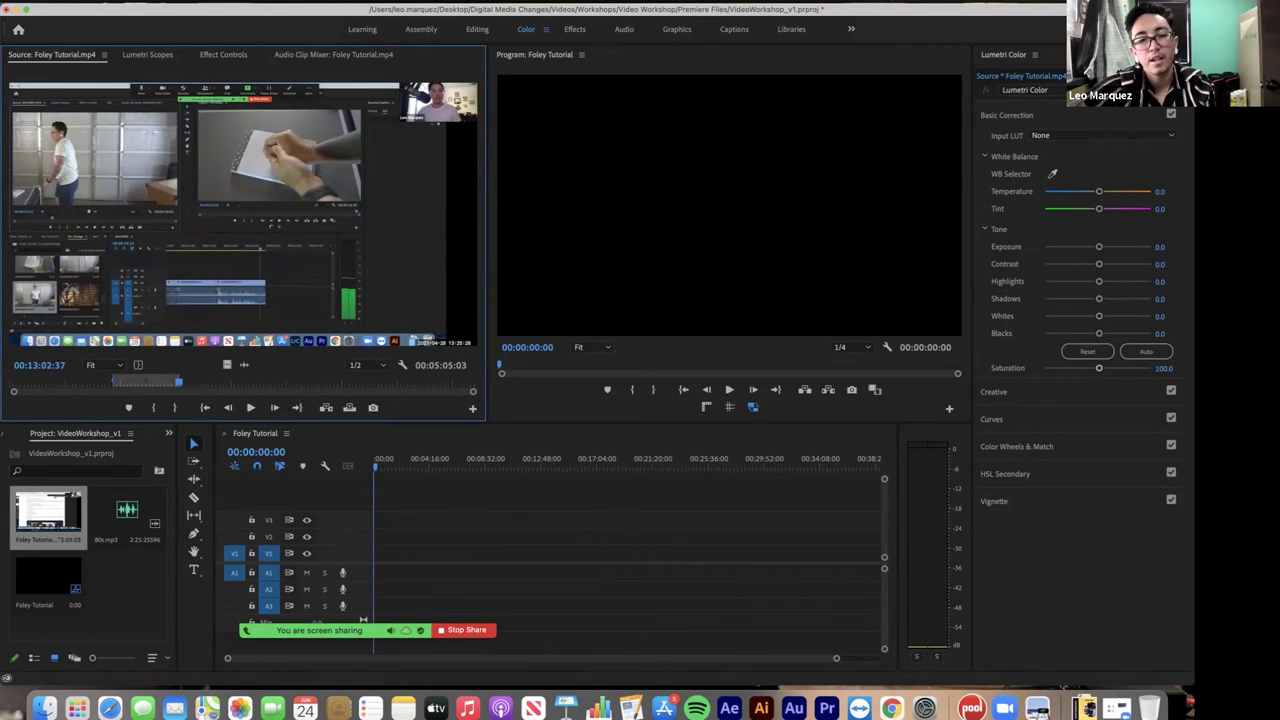
drag(240, 215, 396, 553)
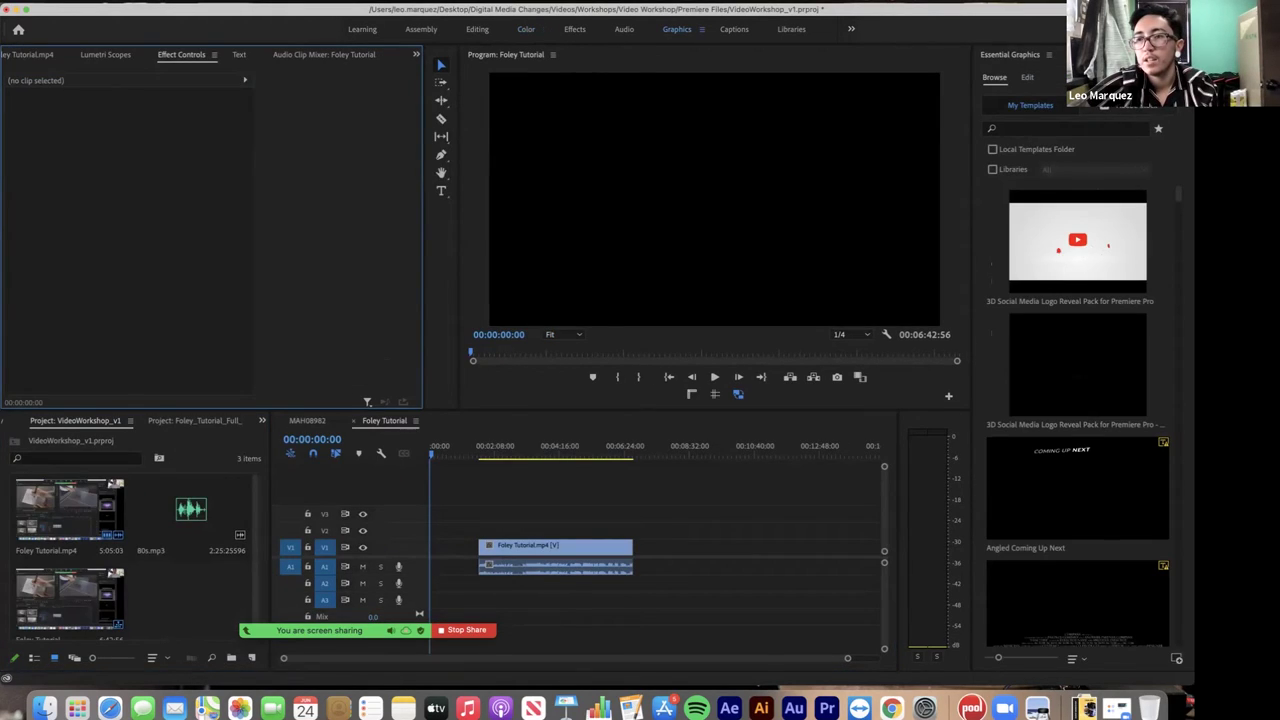
- Add the Scene 10 graphics template on V2 at the sequence start and move the Foley Tutorial.mp4 clip to directly follow it
click(1010, 55)
scroll(1078, 400, down, 15)
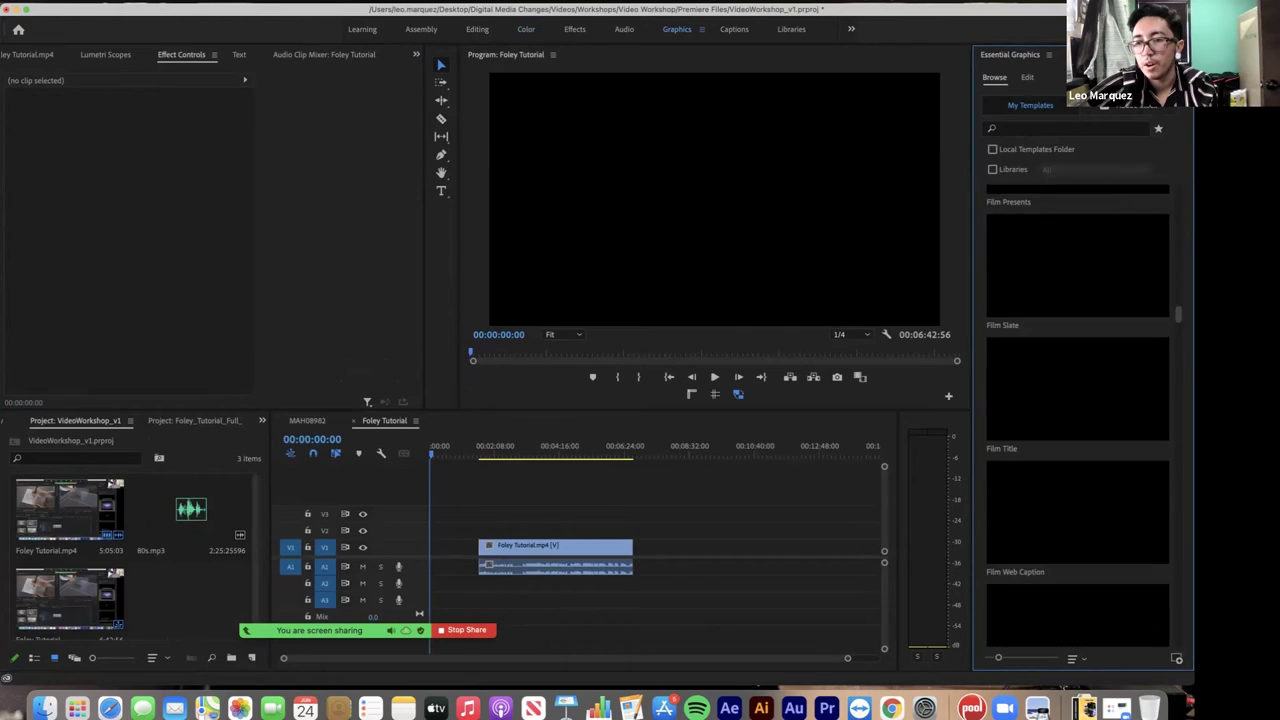
scroll(1078, 400, down, 2)
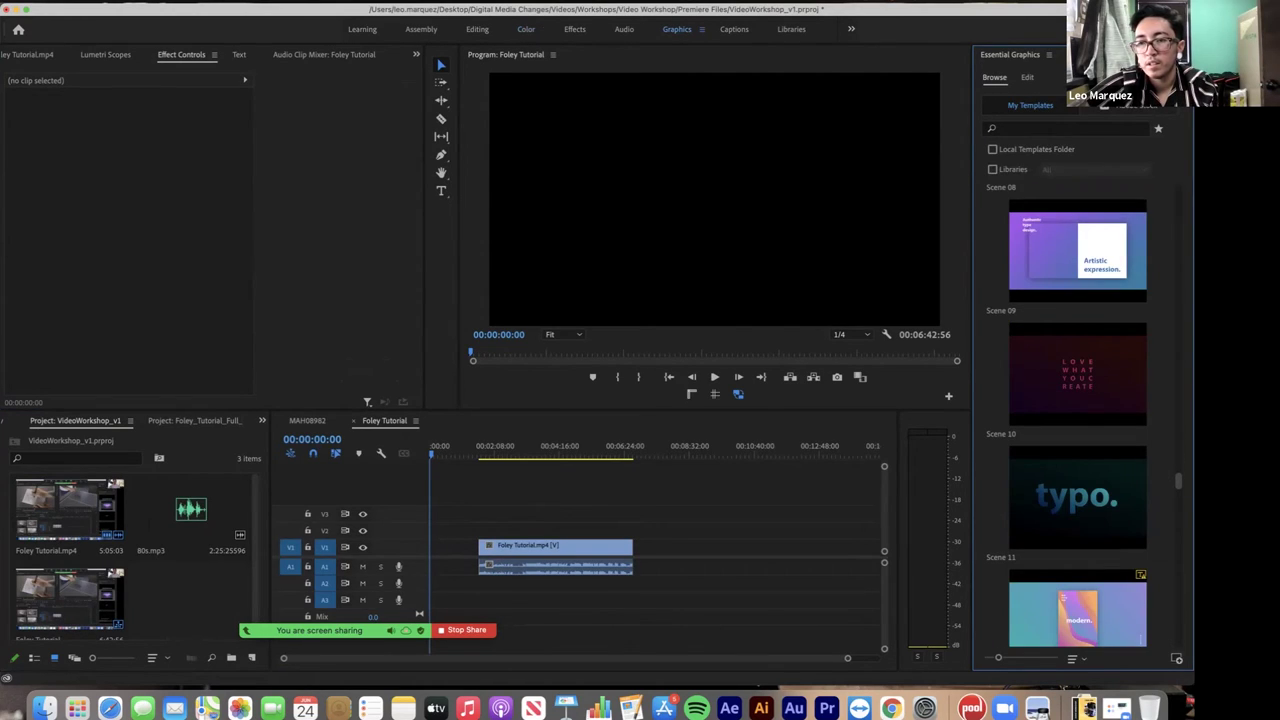
drag(1078, 365, 433, 530)
drag(505, 548, 461, 548)
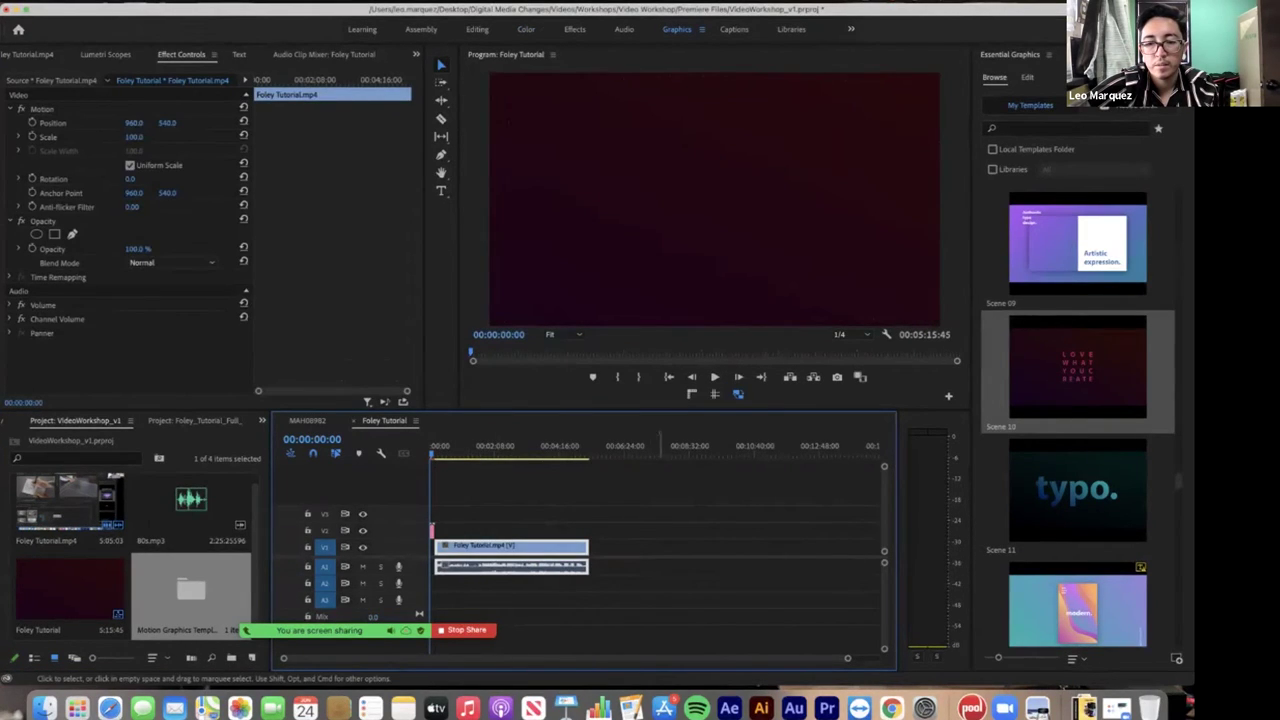
- Place 80s.mp3 on audio track 2 from the sequence start and cut away everything after about 21 seconds
drag(848, 657, 443, 657)
drag(884, 649, 884, 638)
drag(191, 500, 470, 635)
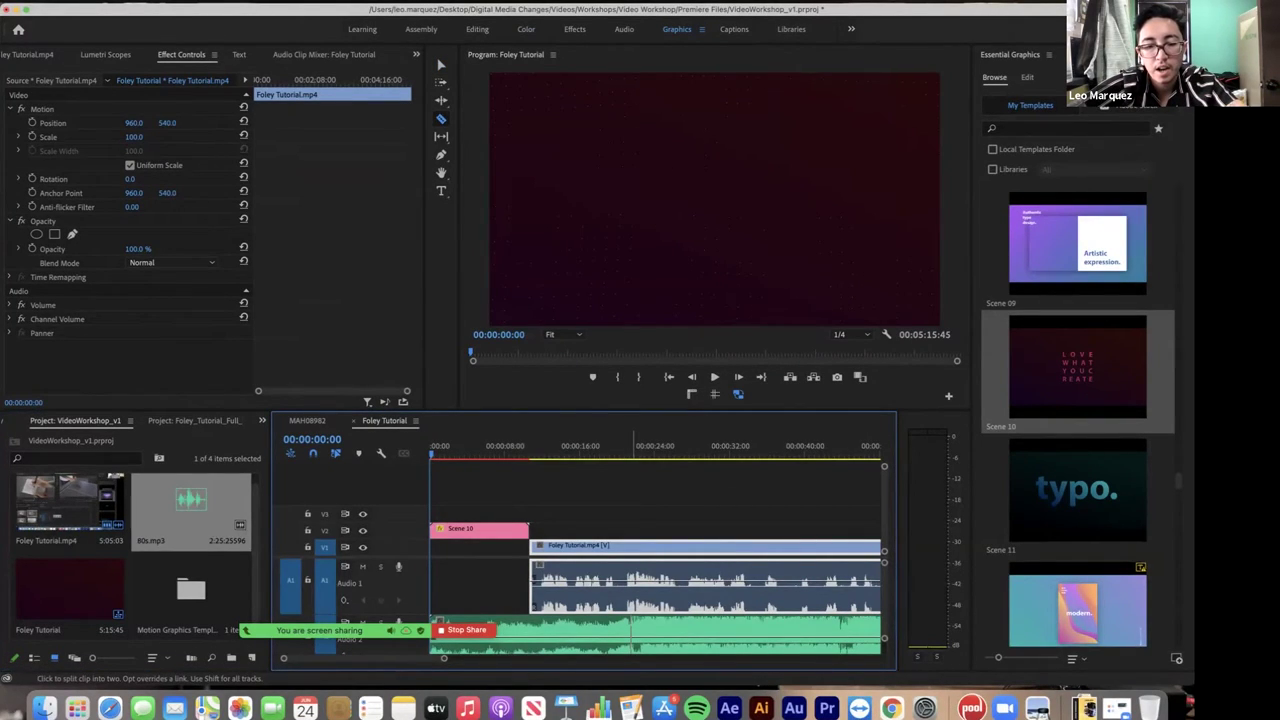
click(714, 638)
key(Delete)
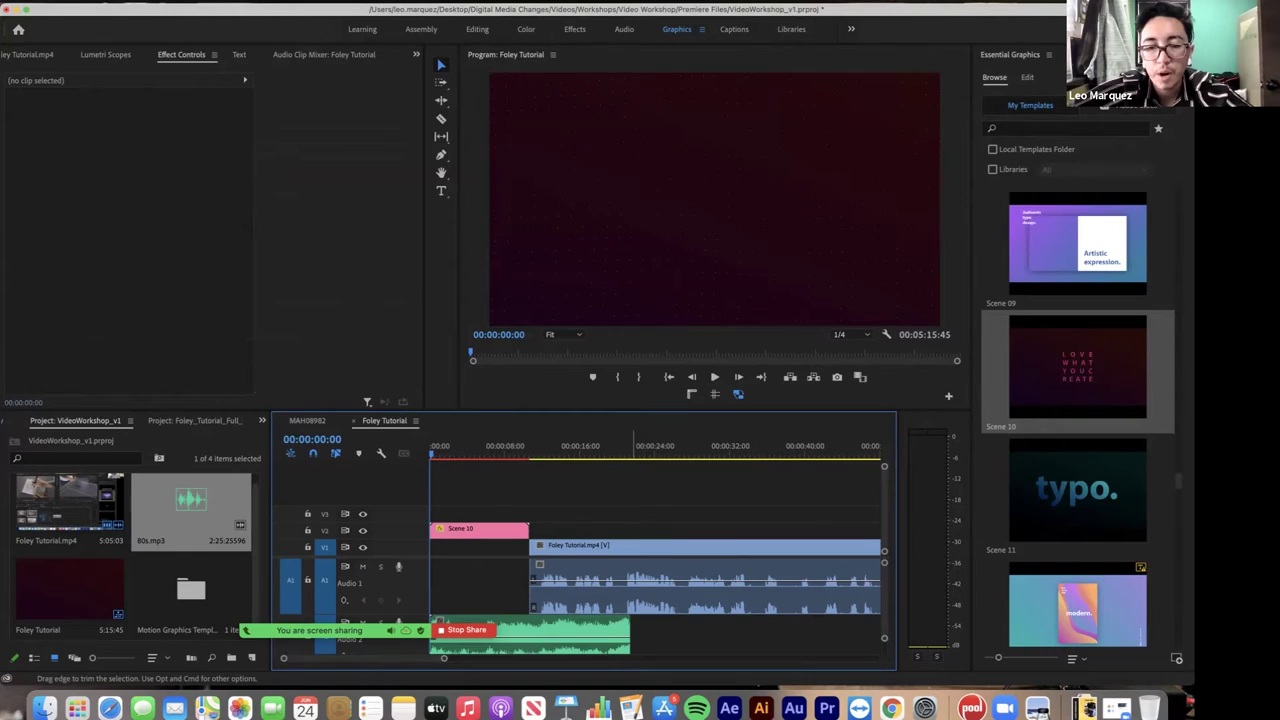
- Apply the default transition to the end of 80s.mp3 and shorten the music to finish just after the Scene 10 graphic
right_click(630, 628)
click(690, 660)
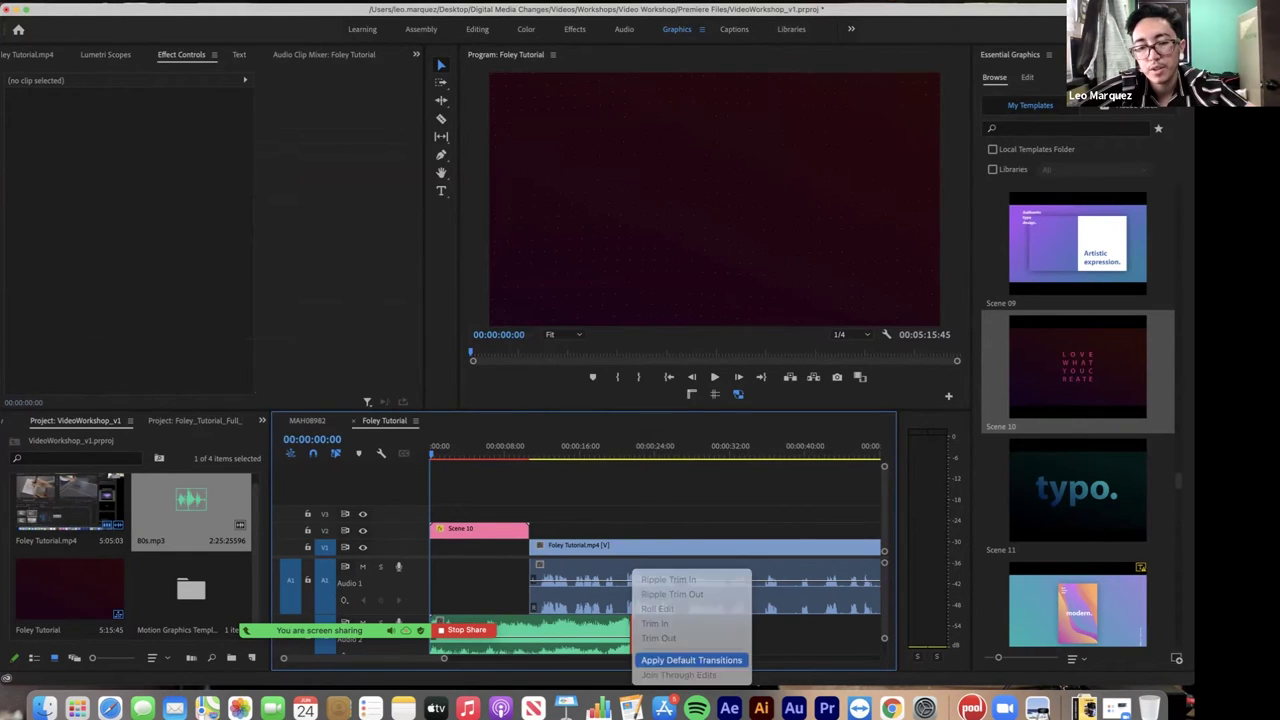
click(624, 638)
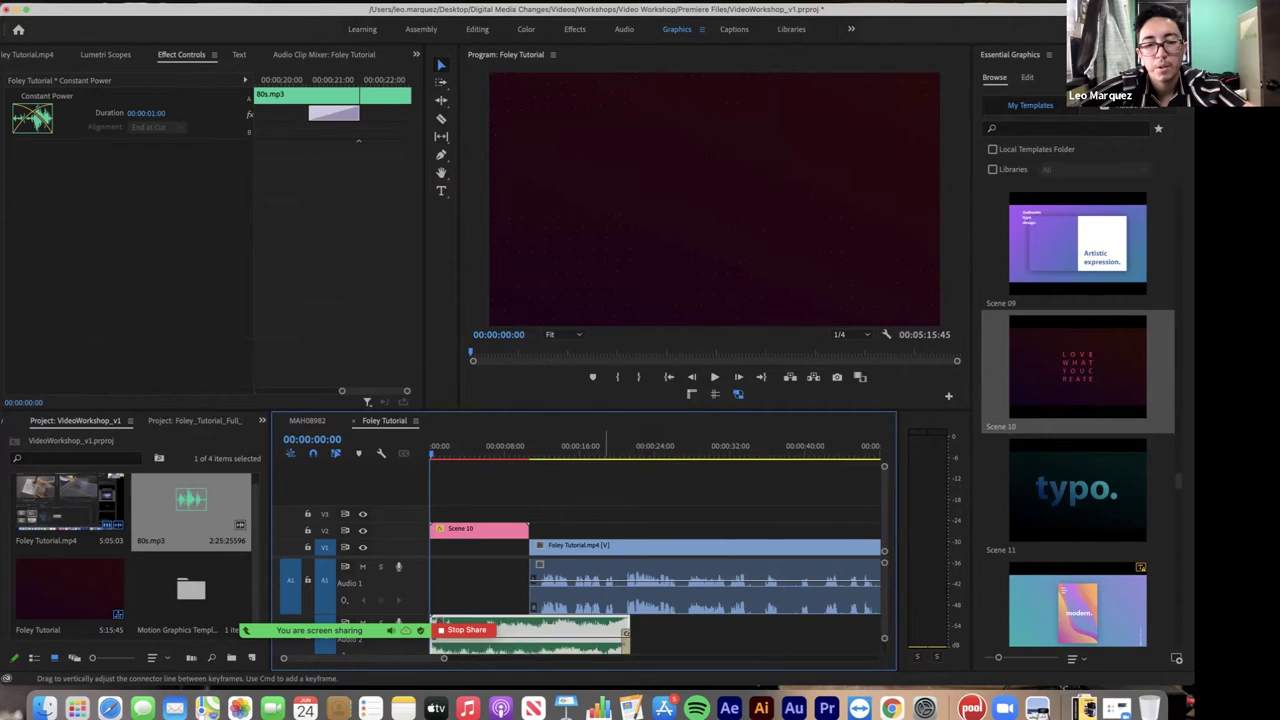
drag(628, 640, 541, 640)
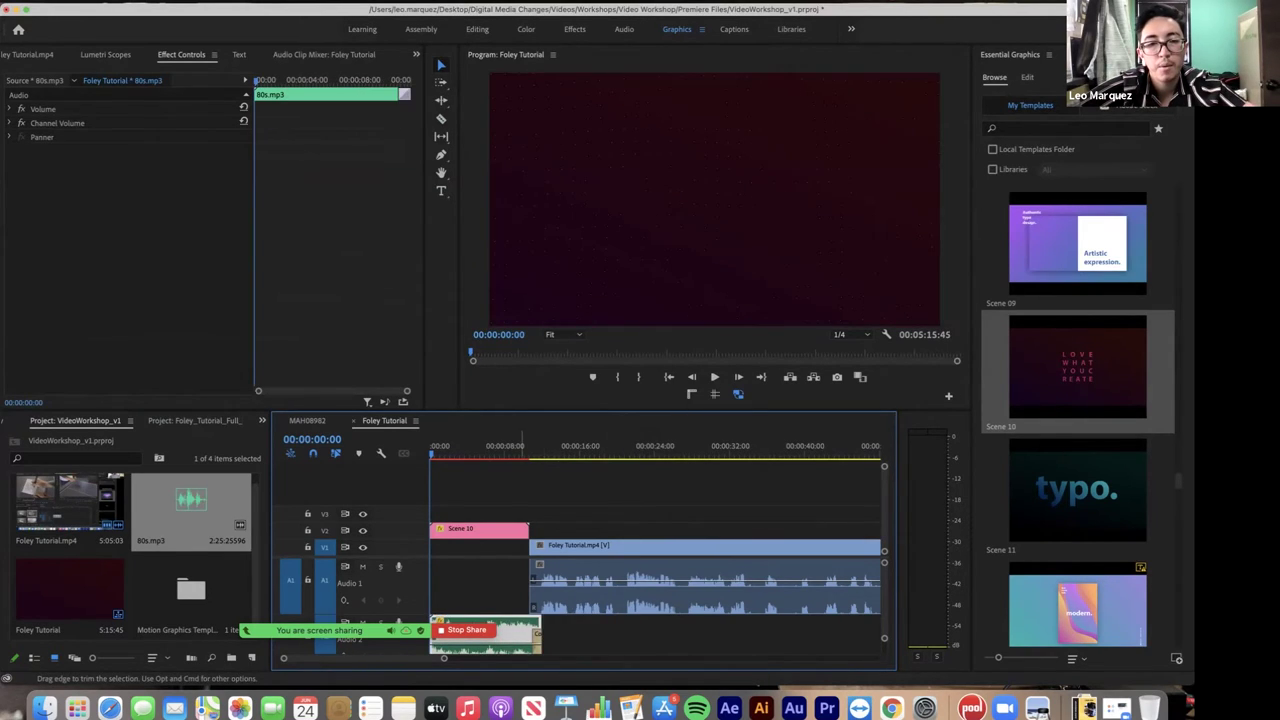
- Move the screen-sharing controls clear of the audio tracks and play the opening of the sequence
key(space)
key(space)
mouse_move(320, 630)
drag(320, 630, 286, 402)
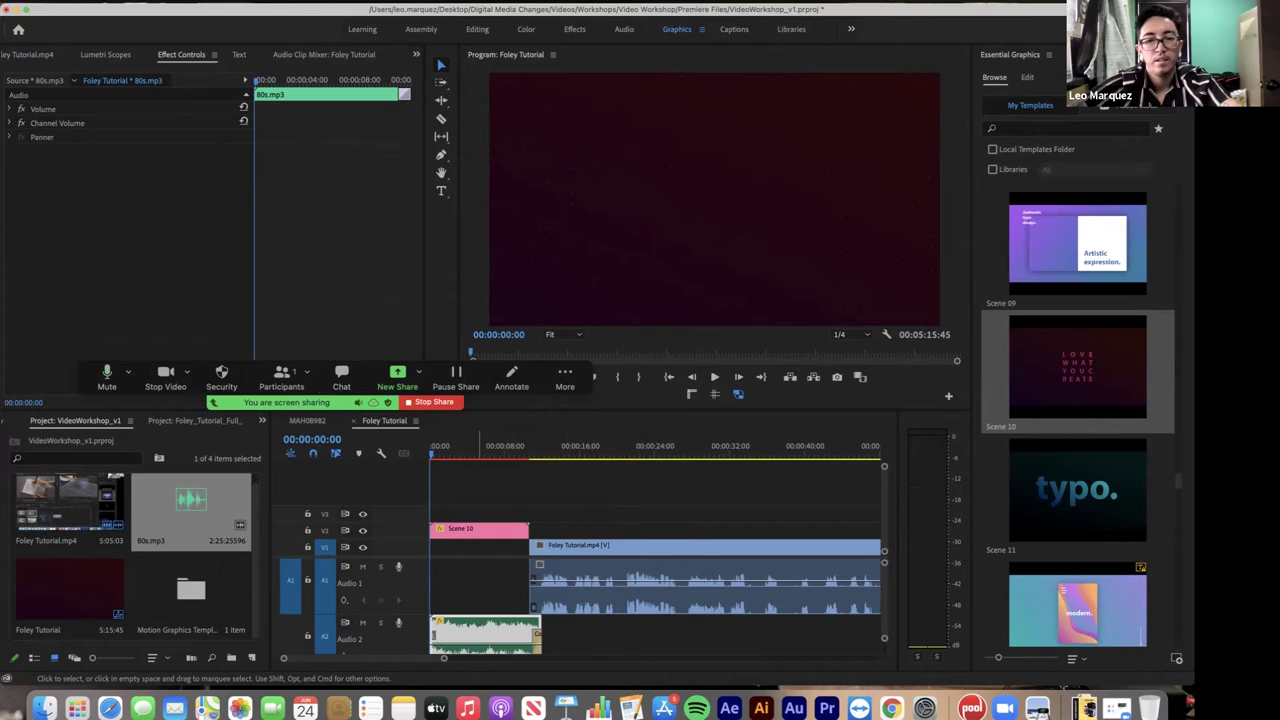
key(space)
key(space)
- At 00:00:05:33, replace the Scene 10 graphic's source text with "Video" and "Workshop" on two lines
click(481, 450)
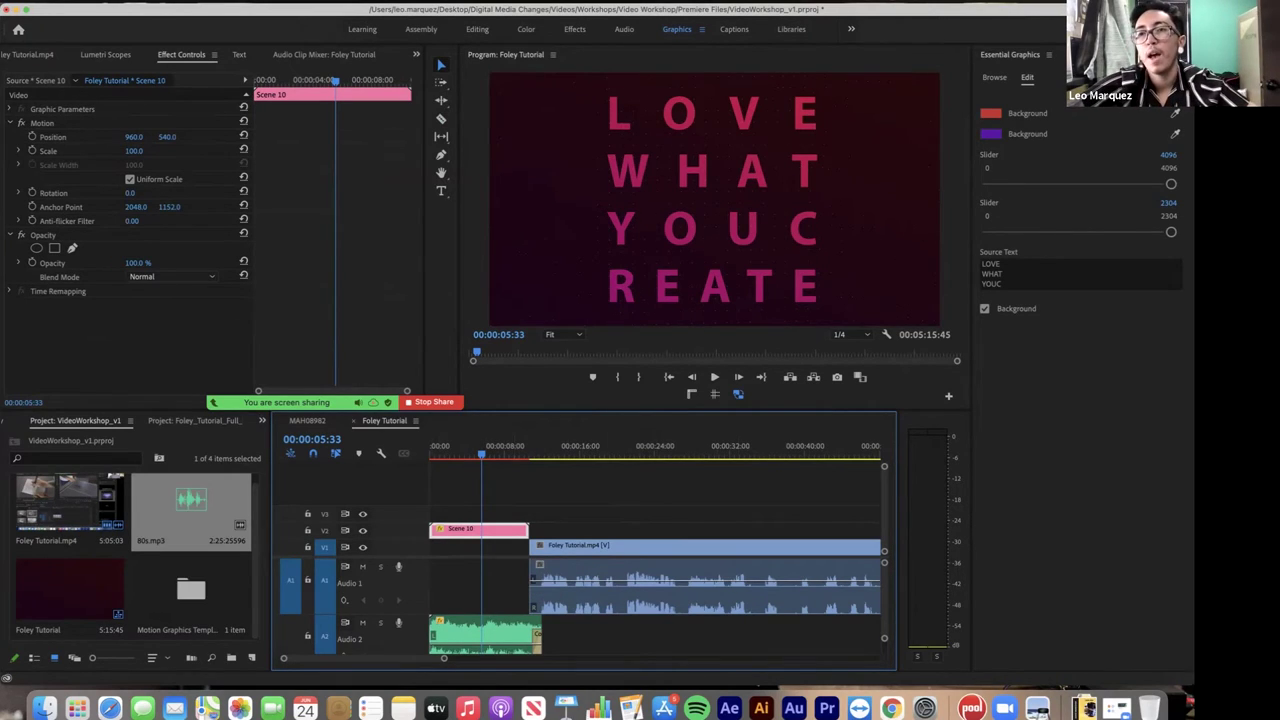
click(1050, 274)
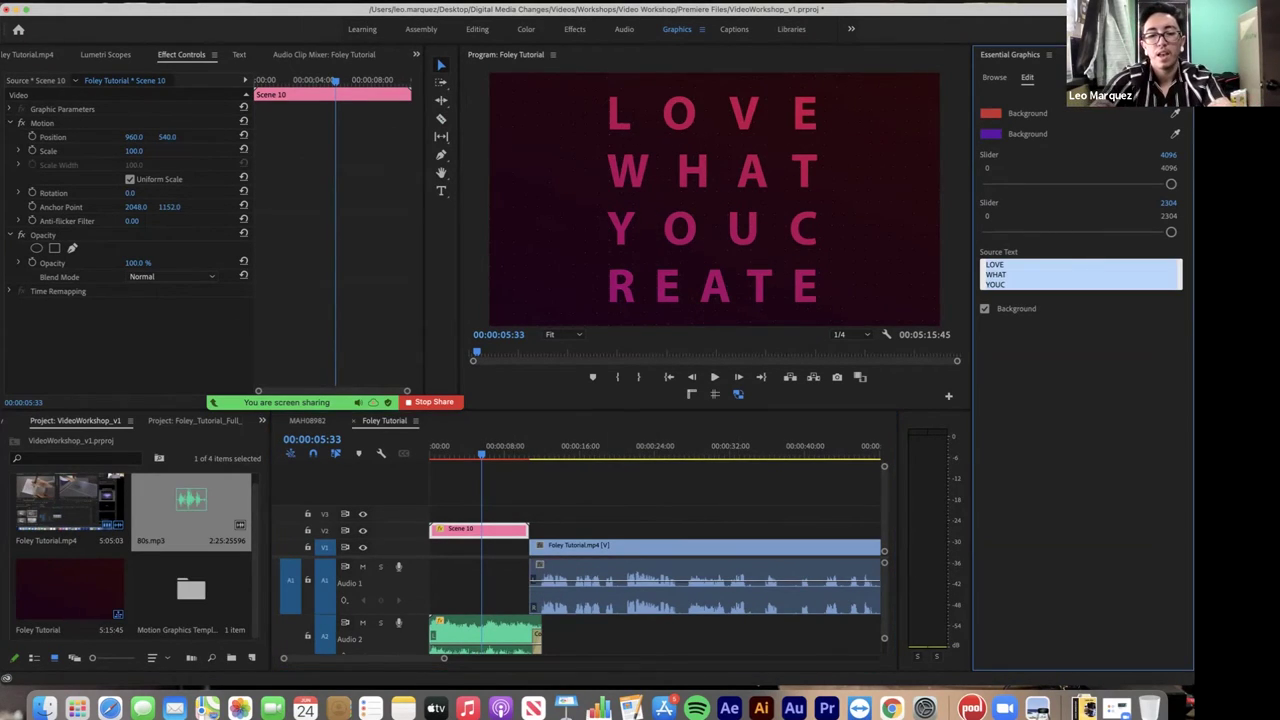
text(Video)
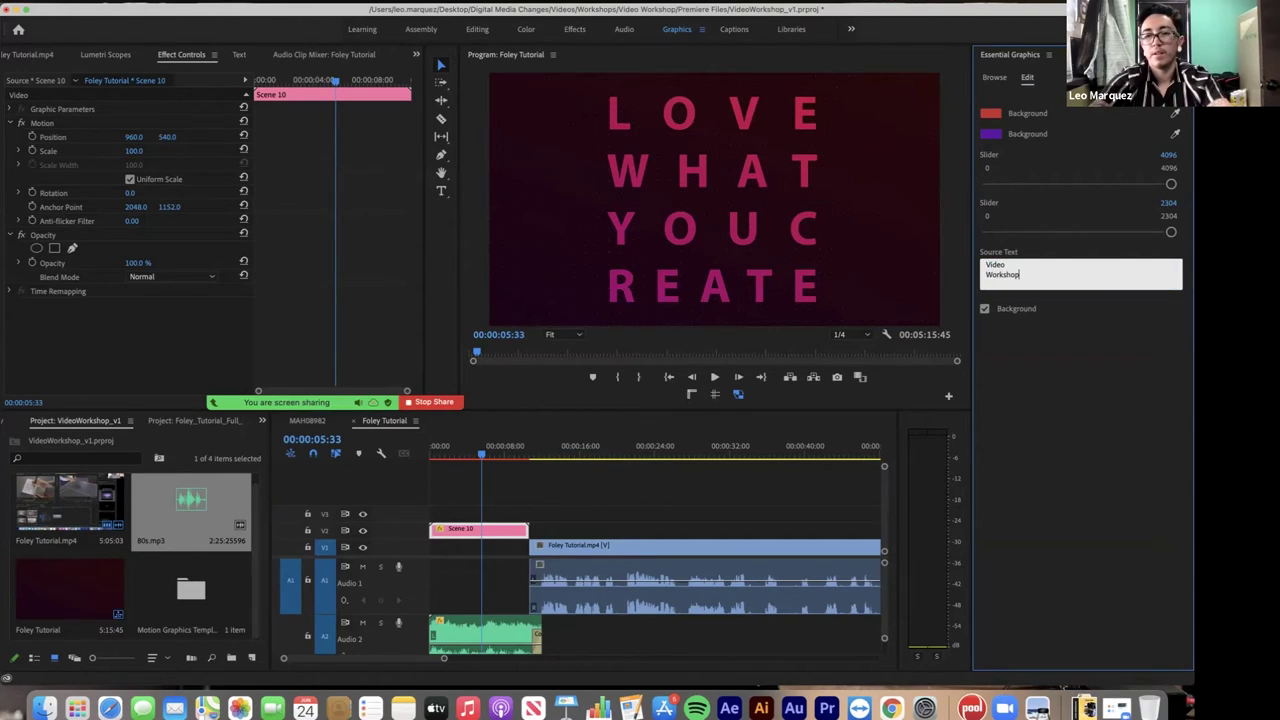
click(1080, 370)
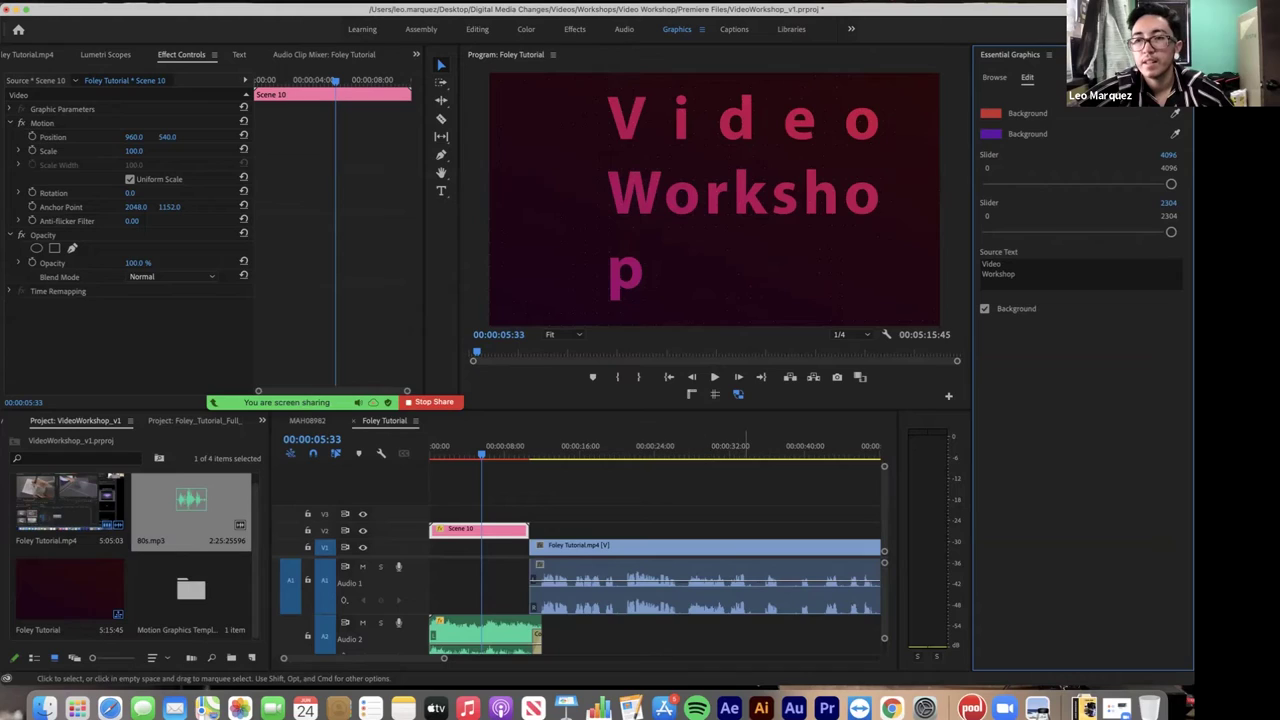
- Split the Scene 10 graphic's source text into the lines "Video", "Work" and "shop", and play the opening from the sequence start
click(1050, 274)
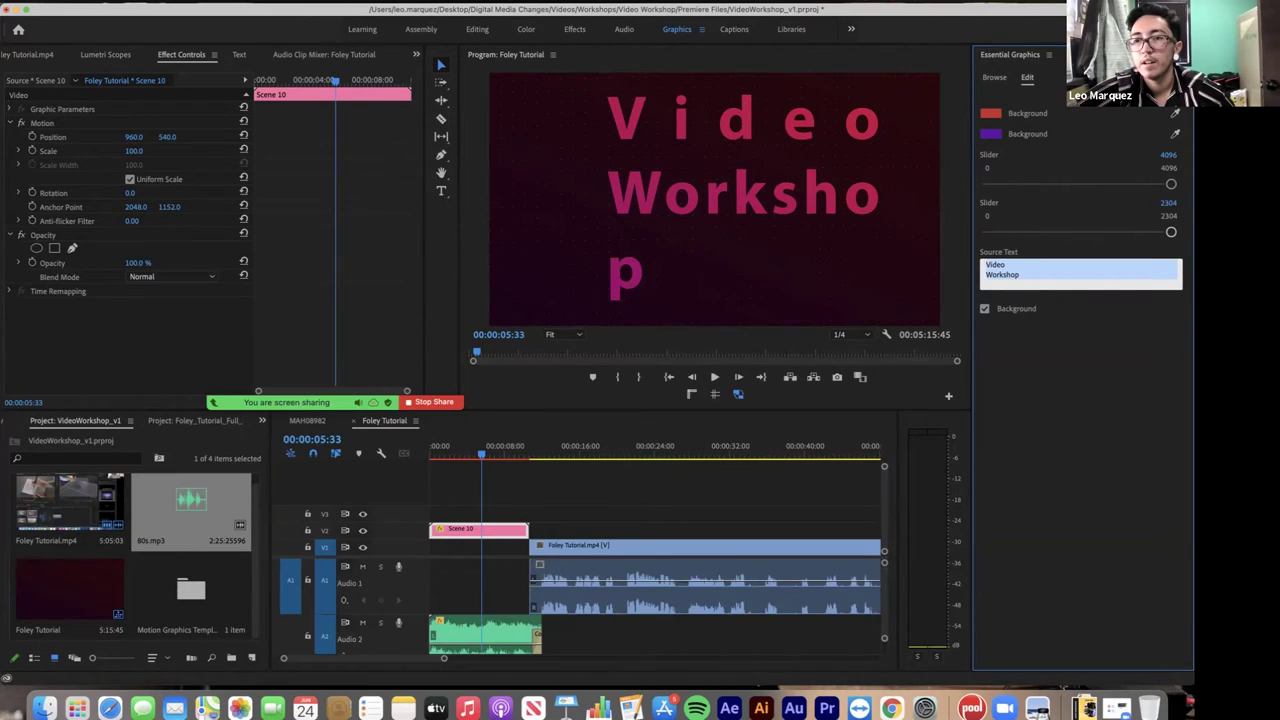
click(1020, 275)
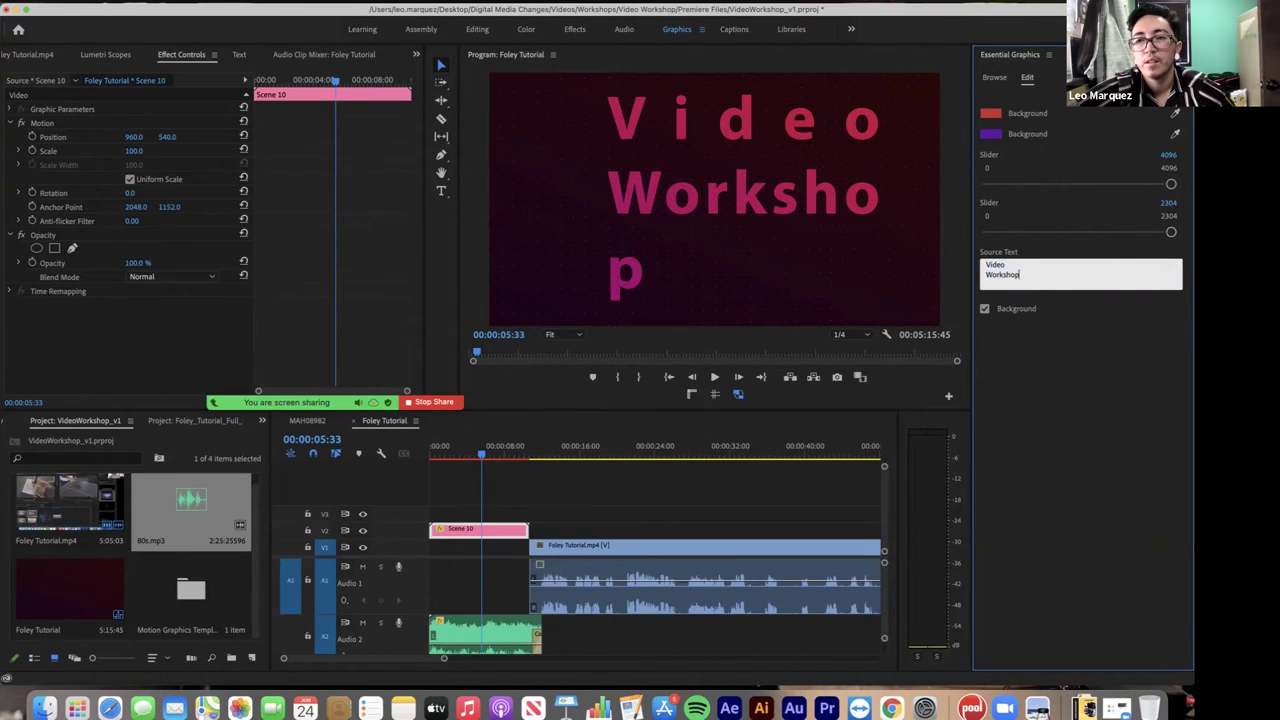
key(Return)
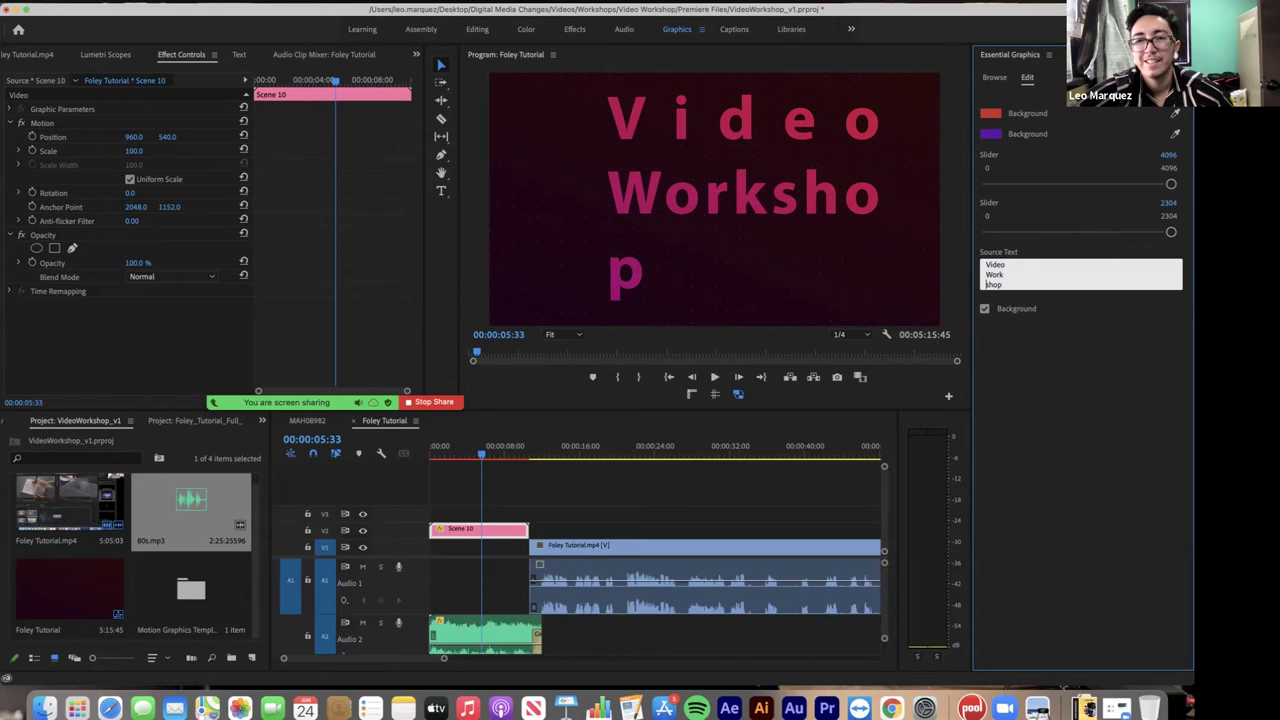
drag(459, 447, 430, 447)
click(529, 491)
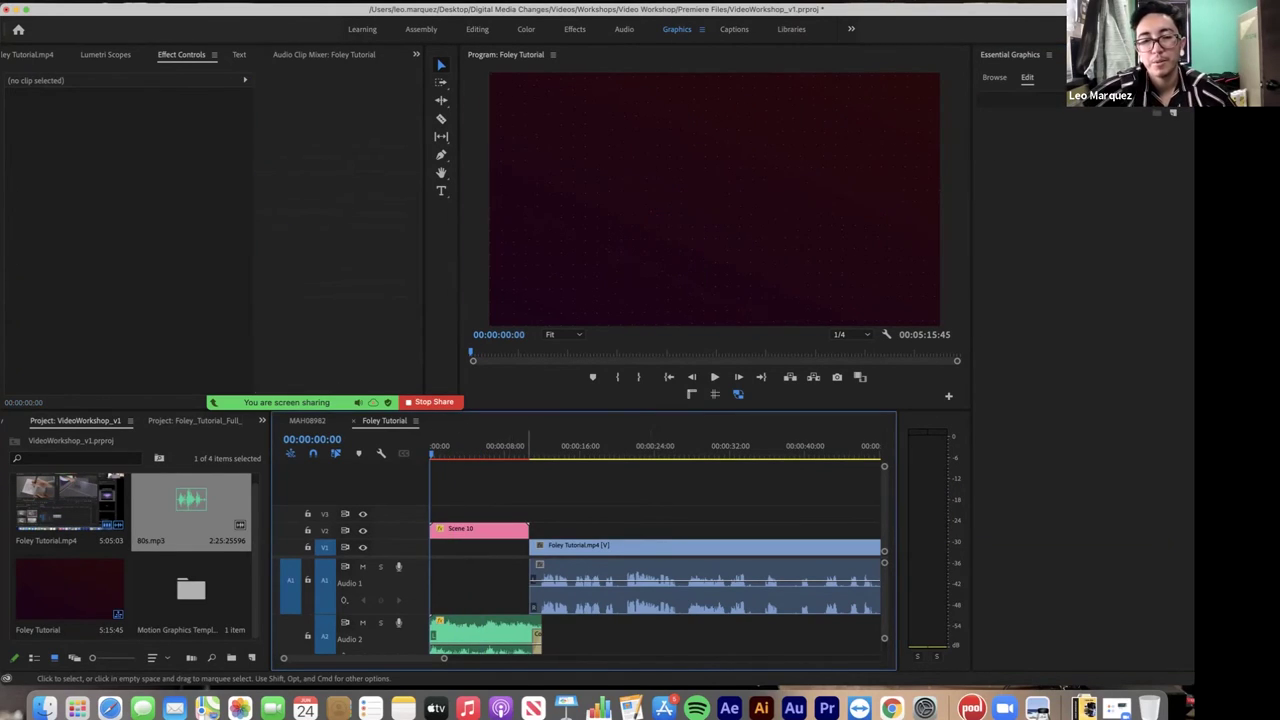
key(space)
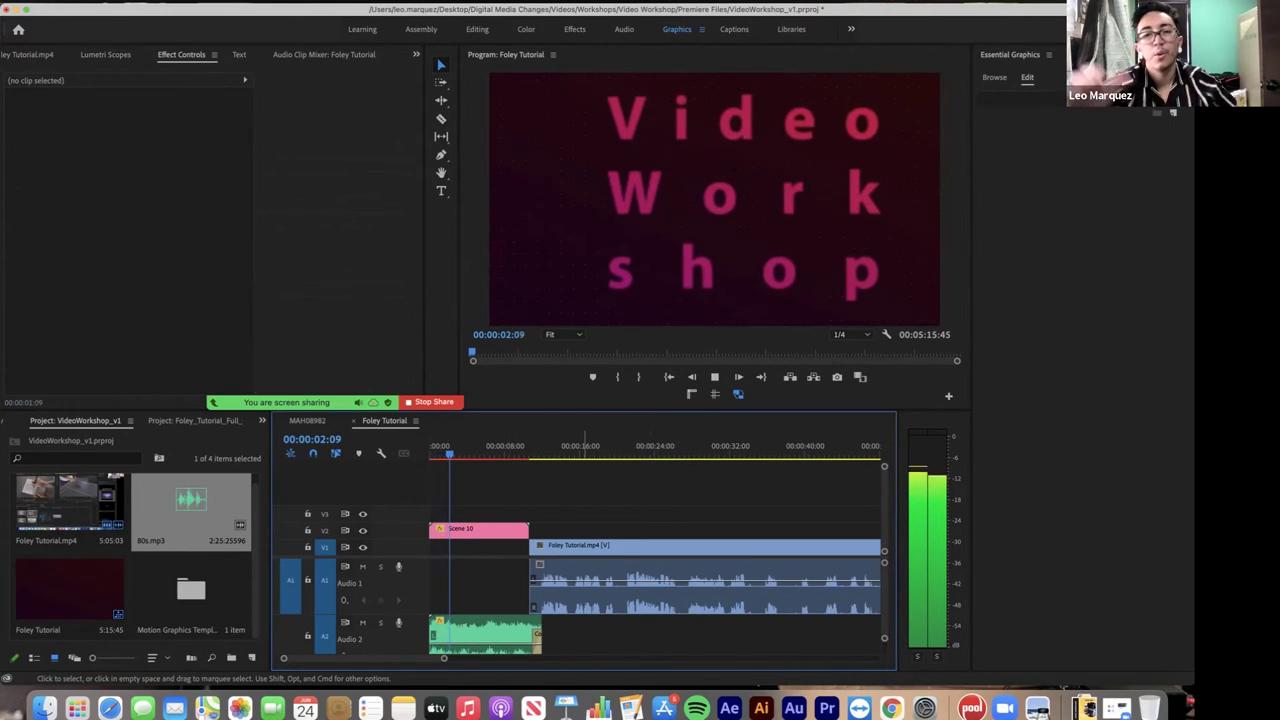
key(space)
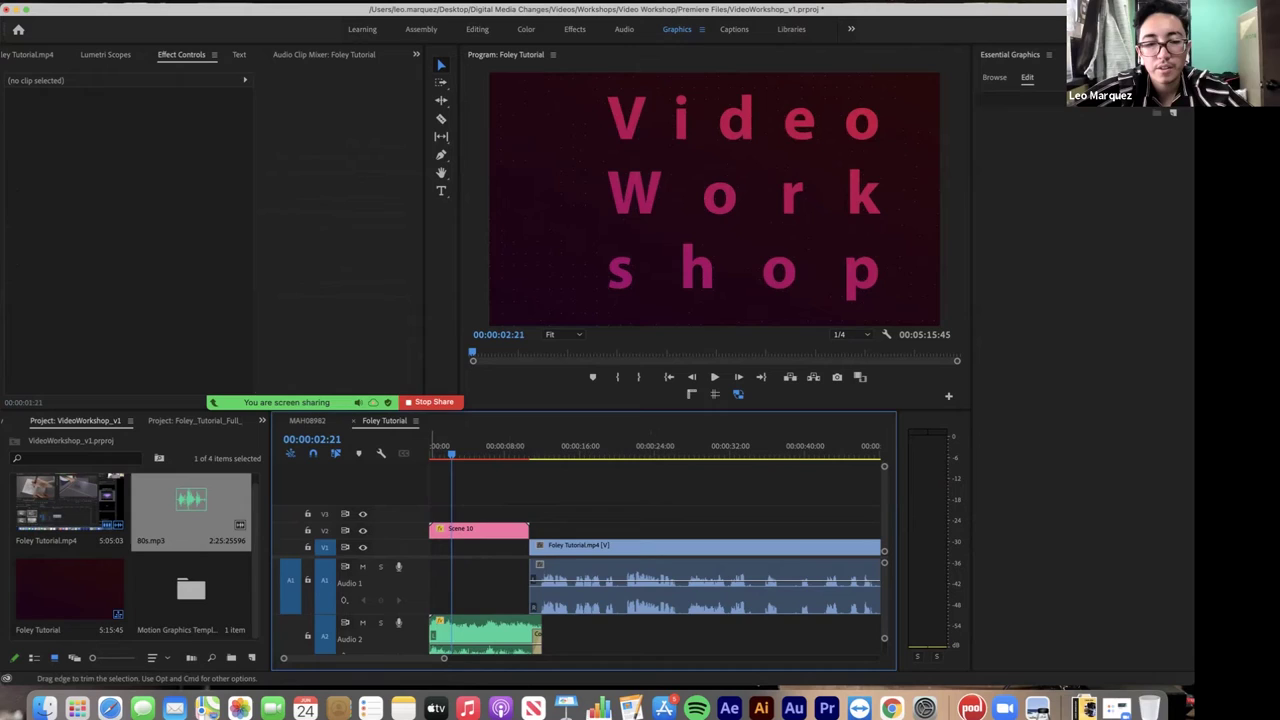
- Apply the default transition to the start of 80s.mp3 and of the Scene 10 graphic, and play the opening
right_click(431, 634)
click(488, 660)
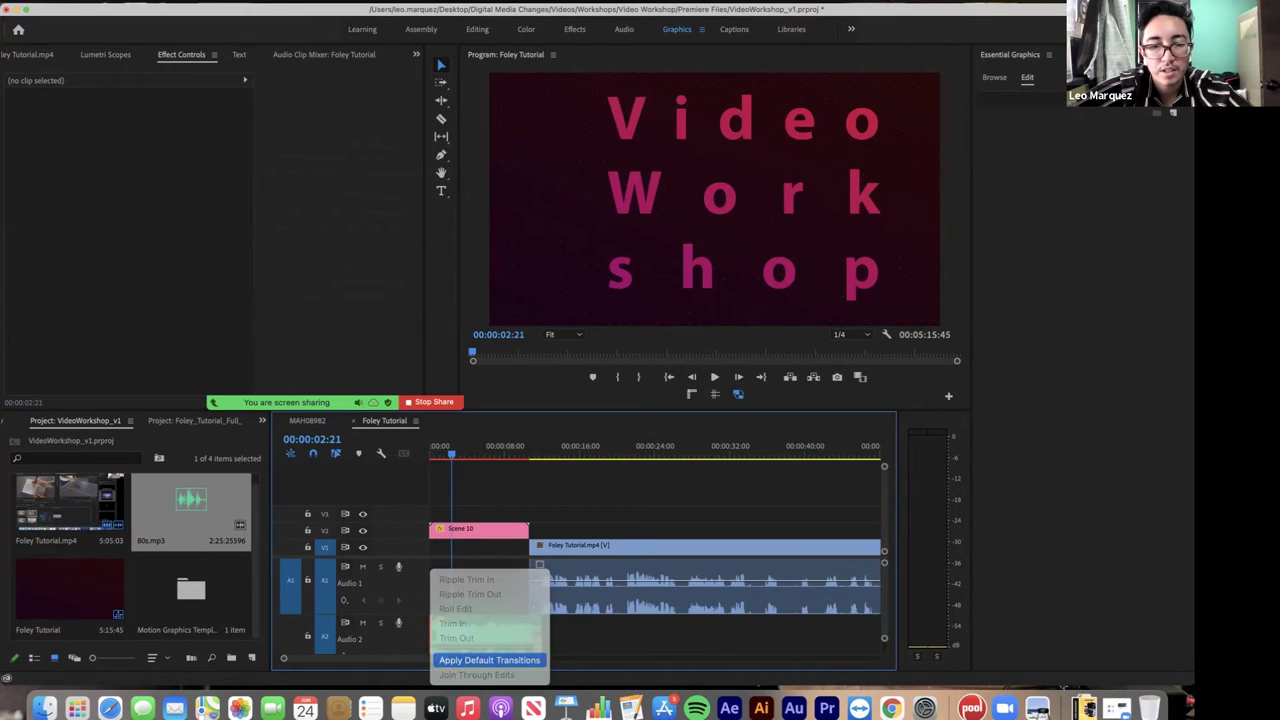
right_click(432, 532)
click(486, 626)
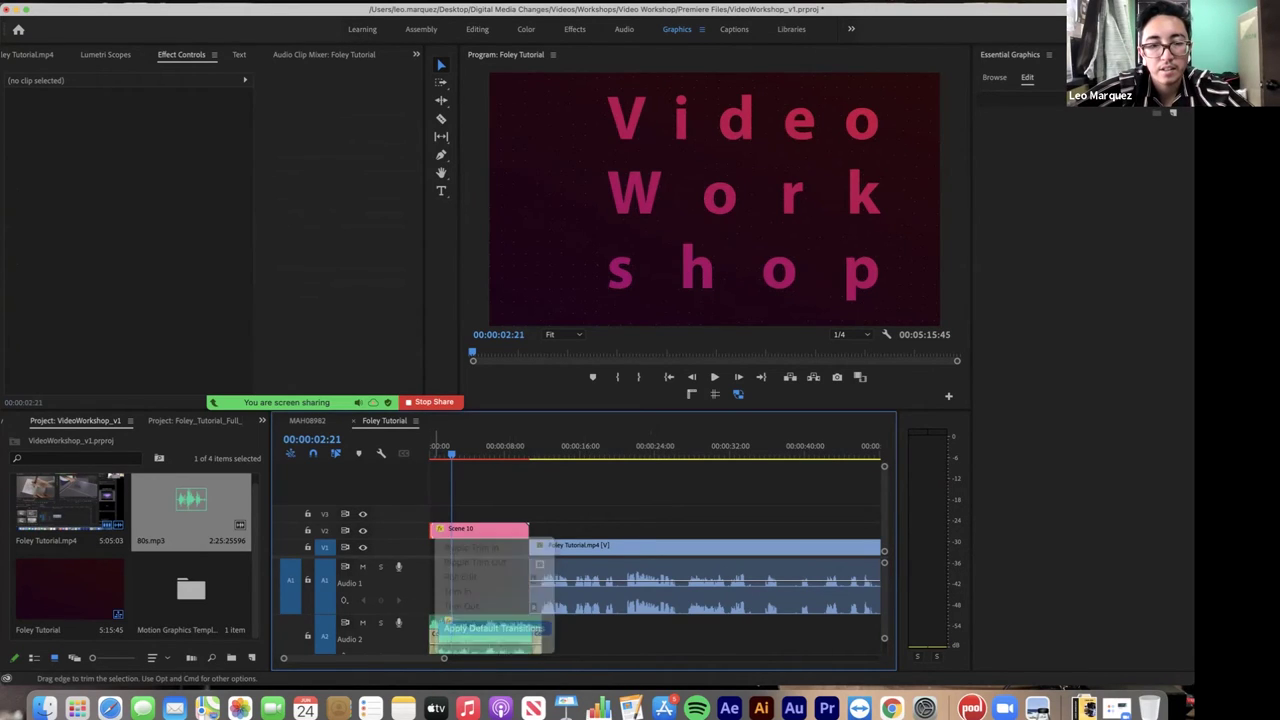
key(Home)
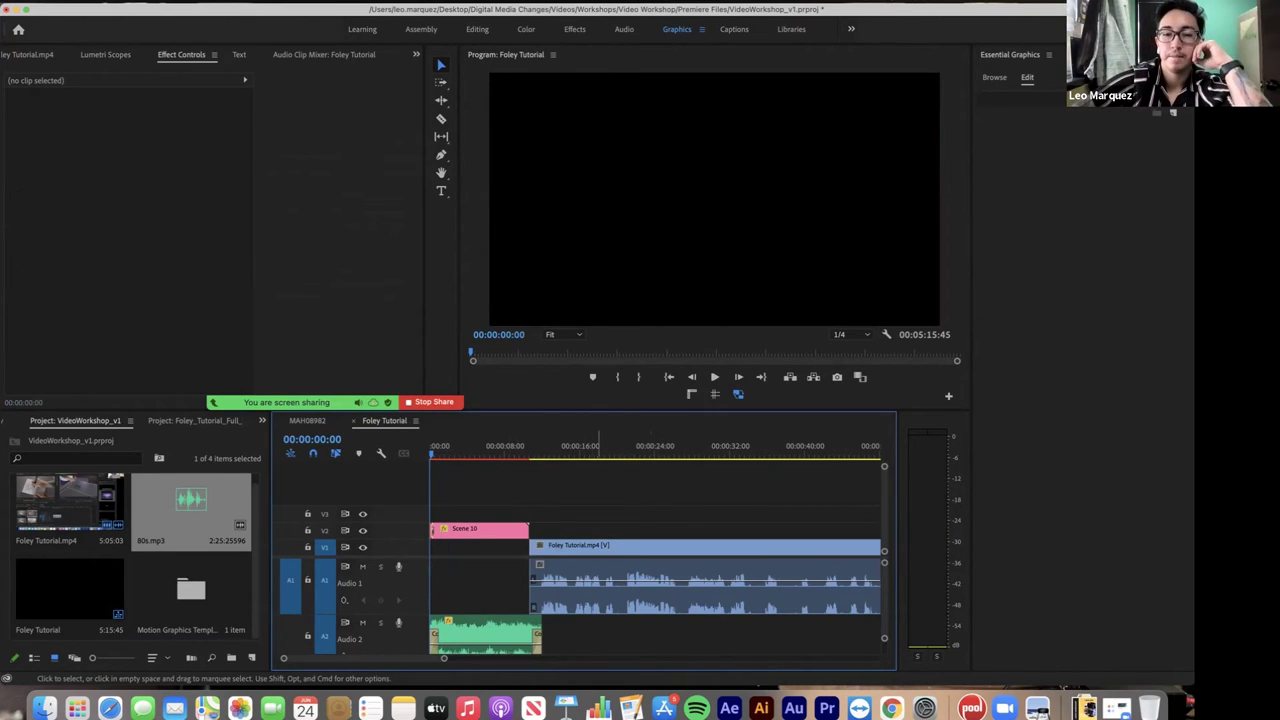
key(space)
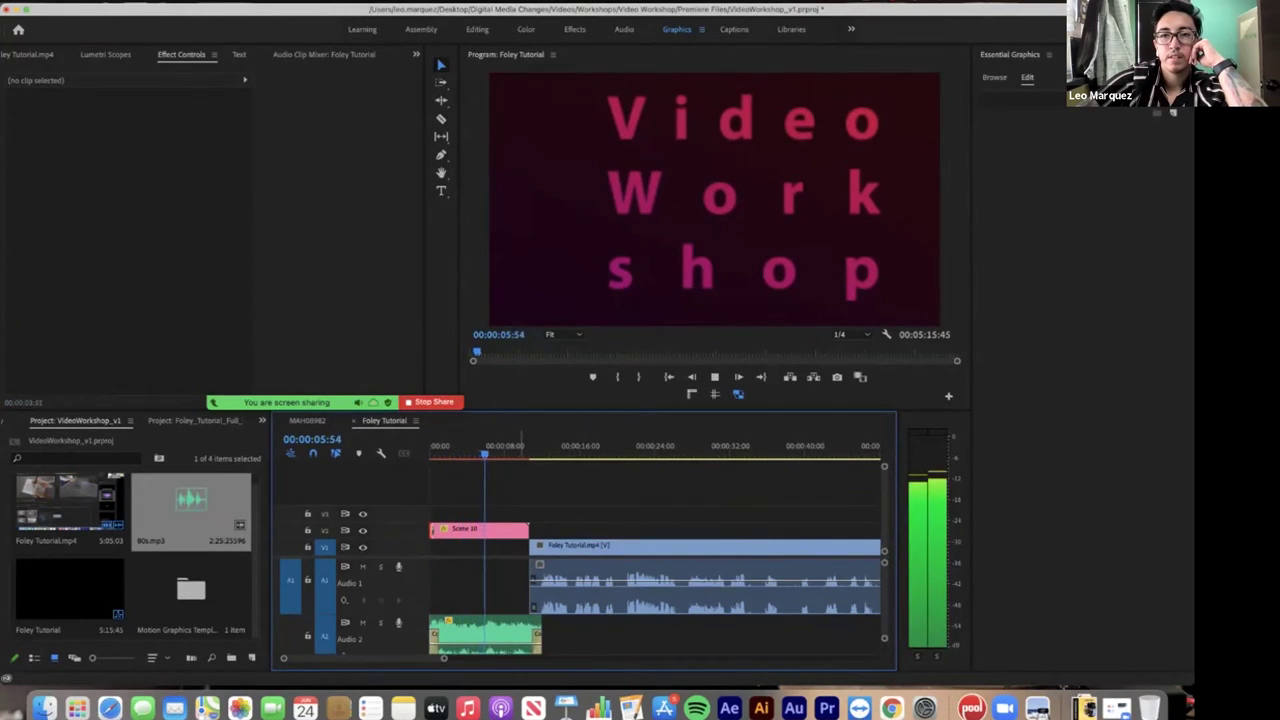
key(space)
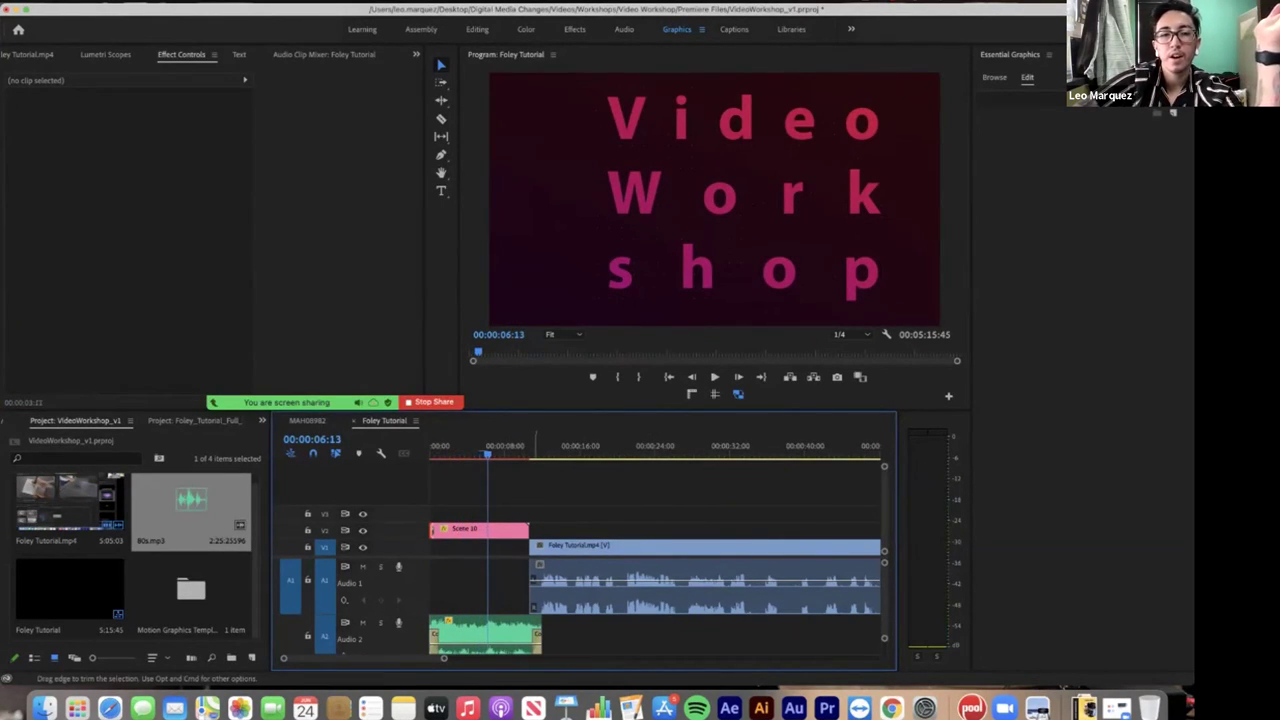
- Shorten the Scene 10 graphic to end at 00:00:06:13 and apply the default transition to its end
drag(528, 528, 489, 529)
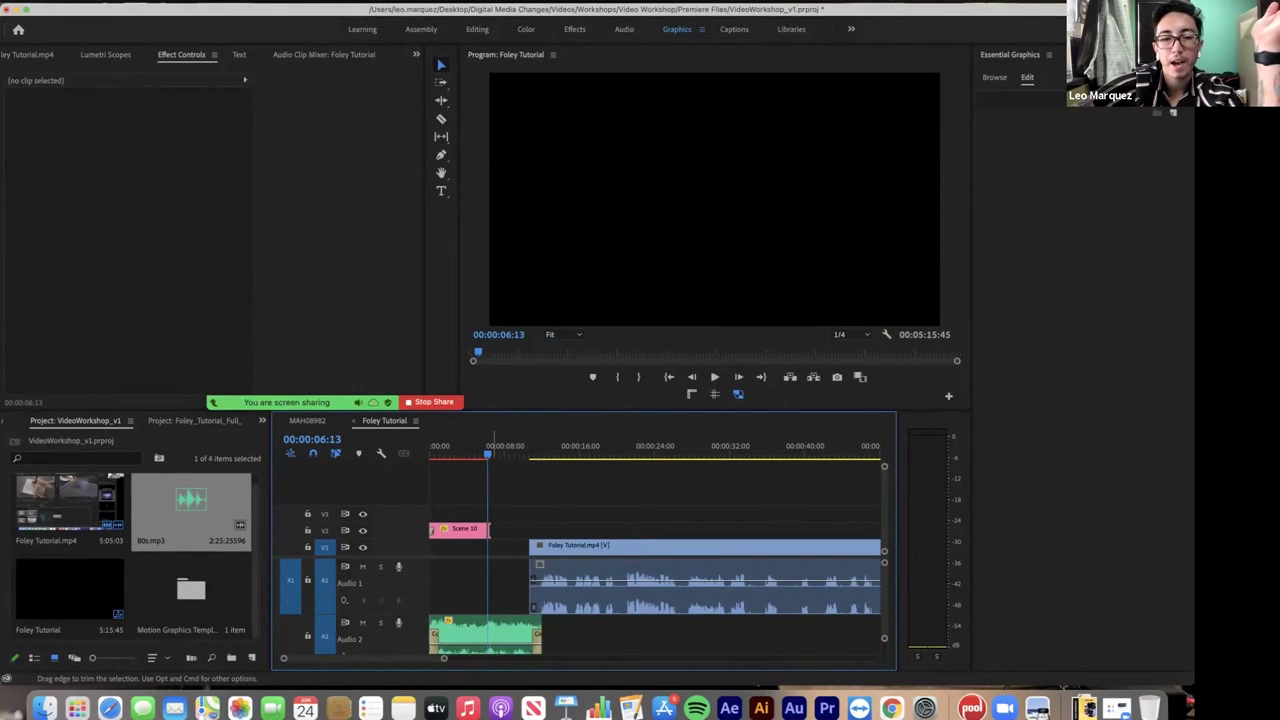
right_click(489, 530)
click(537, 628)
- Move Foley Tutorial.mp4 to start right after the Scene 10 graphic, shorten 80s.mp3 to end just past the cut, and play the changeover
drag(556, 548, 497, 565)
drag(505, 636, 502, 636)
click(472, 447)
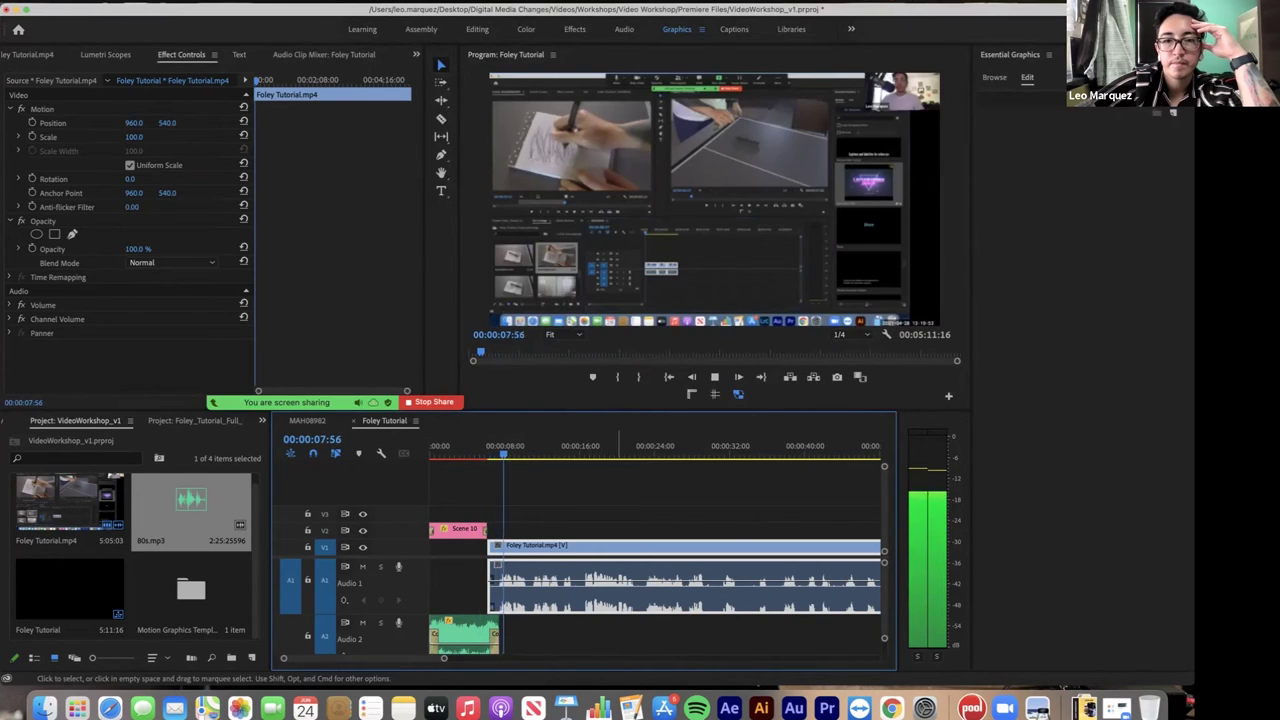
key(space)
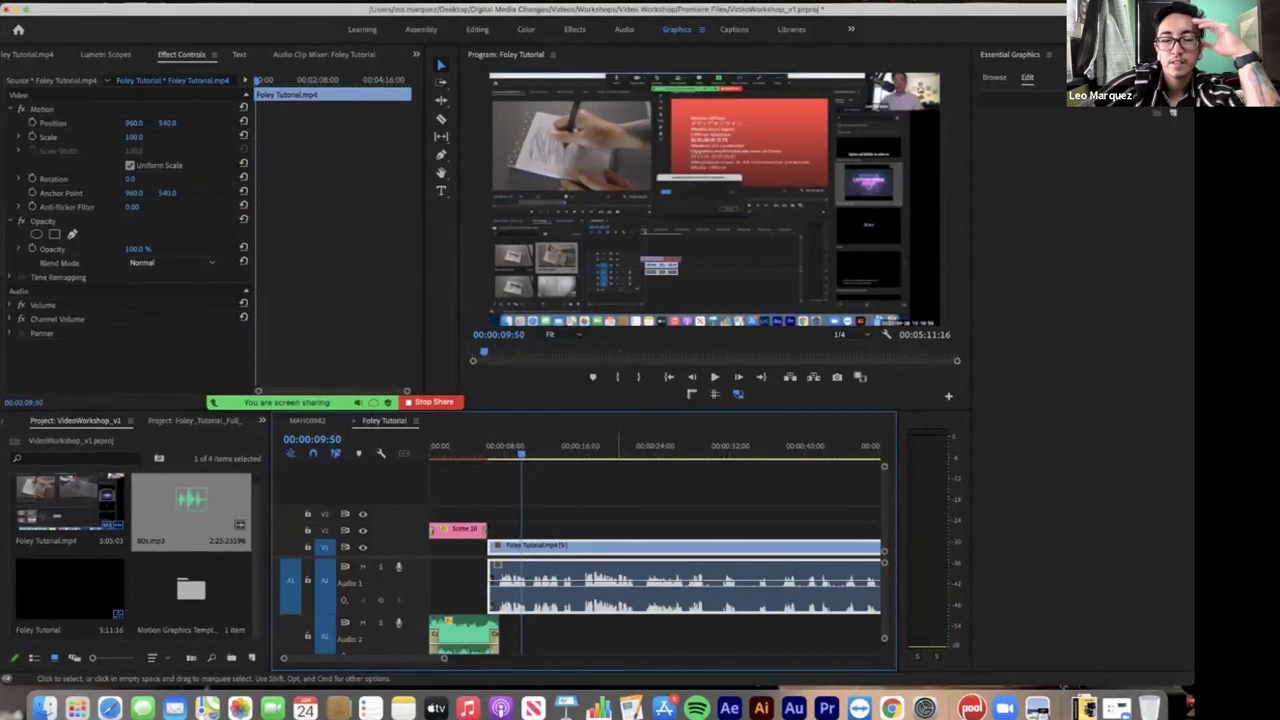
- Go to the end of the Foley Tutorial.mp4 clip at 00:05:11:16 and mark the sequence's Out point there
drag(444, 658, 765, 658)
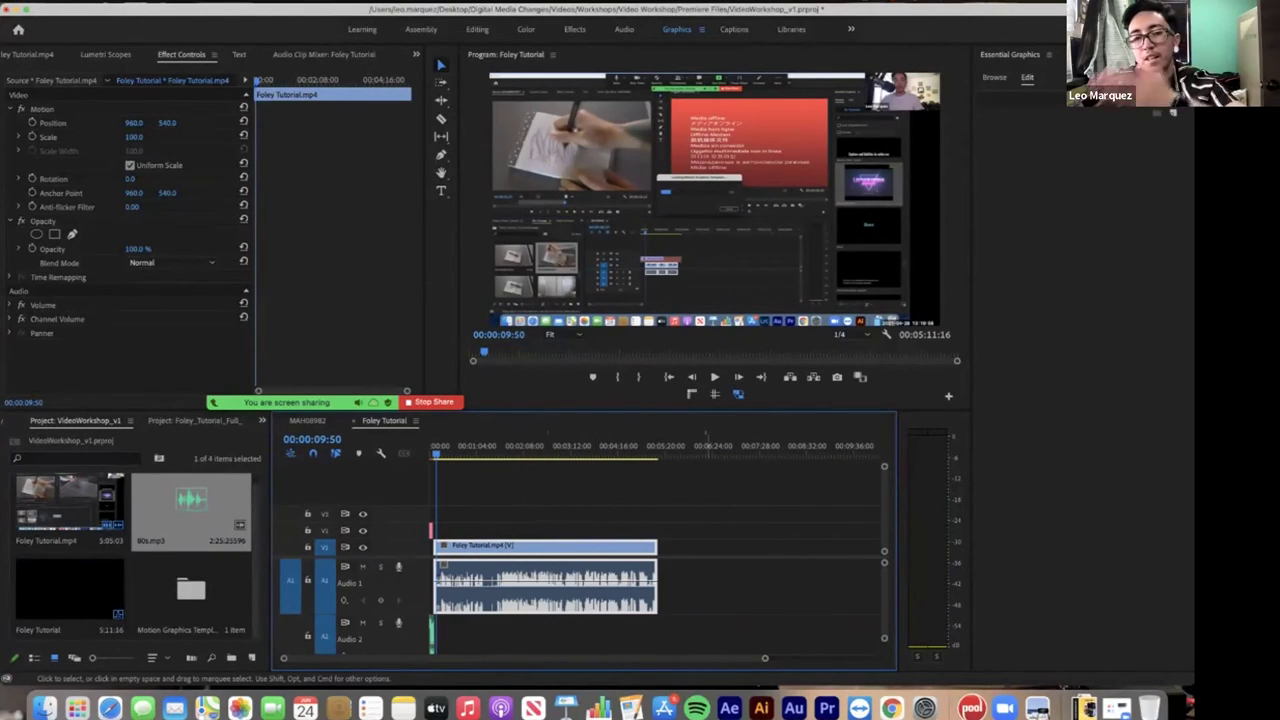
drag(652, 447, 656, 447)
key(space)
key(space)
key(Right)
key(Right)
key(Right)
key(Right)
key(Right)
key(Right)
key(Right)
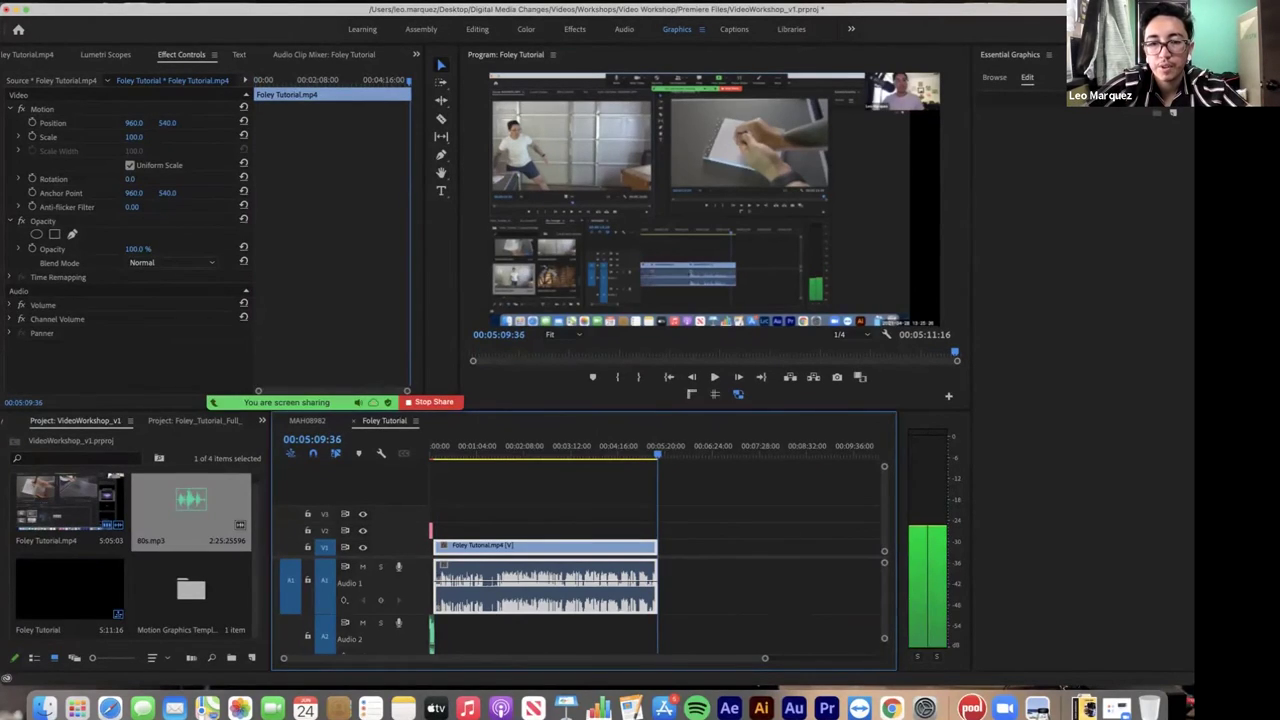
key(Right)
key(Right)
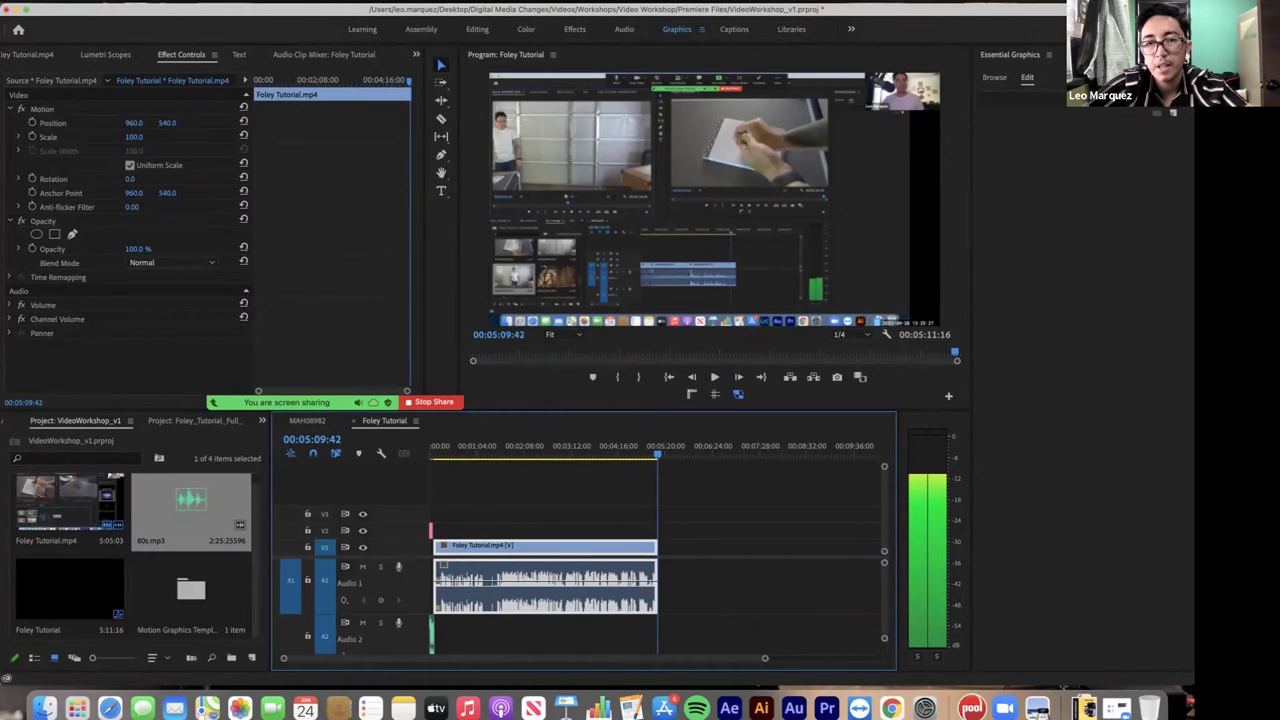
key(Right)
key(Right)
key(Right)
key(Right)
key(Right)
key(Right)
key(Right)
key(Right)
key(Right)
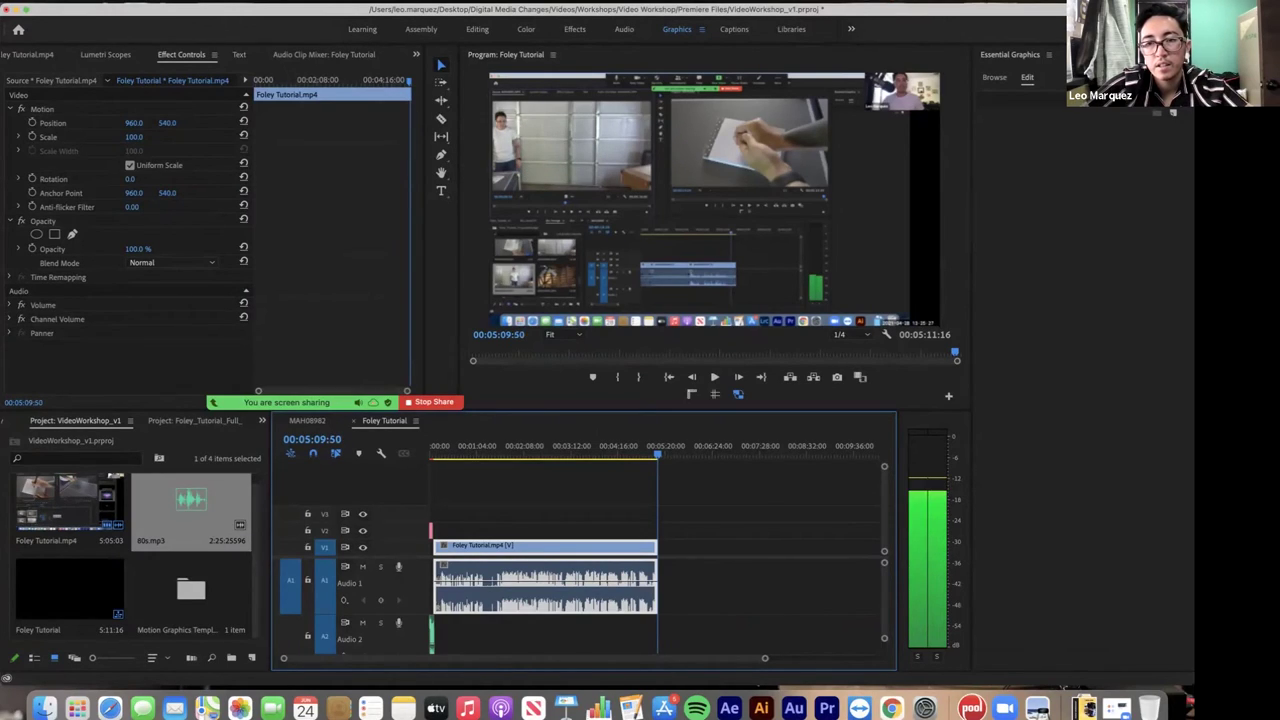
key(Right)
key(Right)
key(Right)
key(Right)
key(Right)
key(Right)
key(Right)
key(Right)
key(Right)
key(Right)
key(Right)
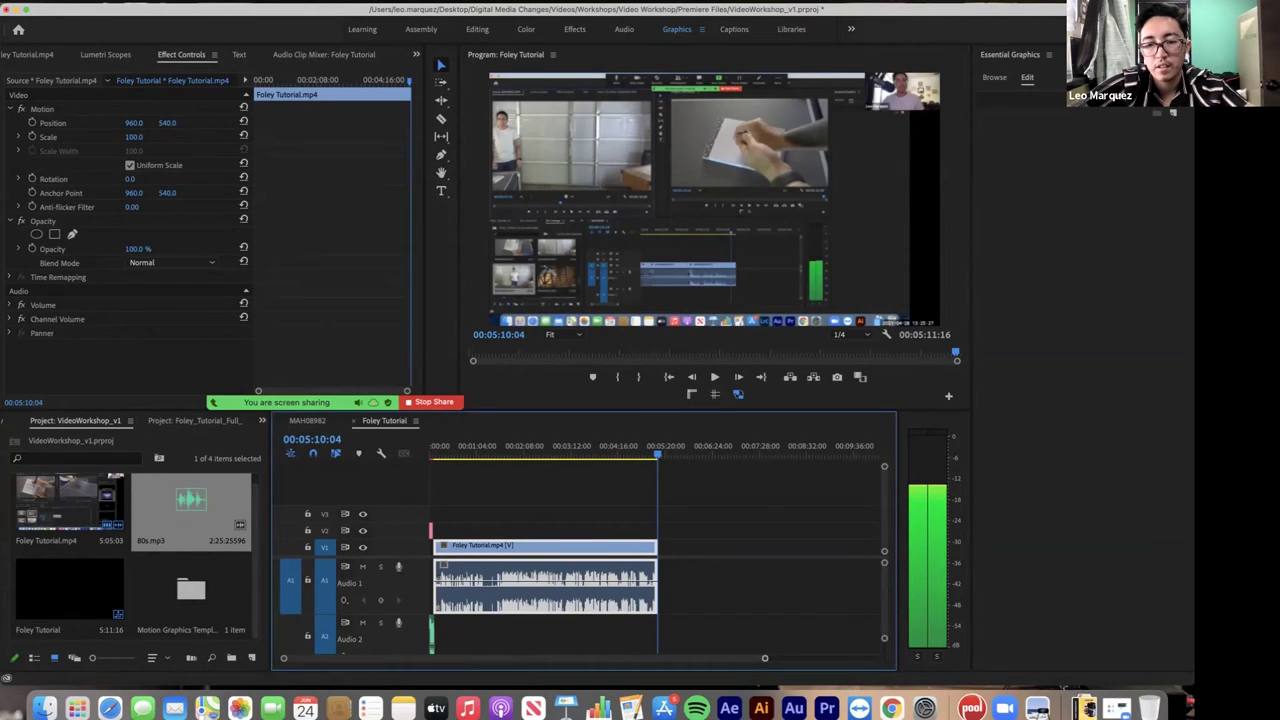
key(equal)
key(equal)
key(equal)
key(equal)
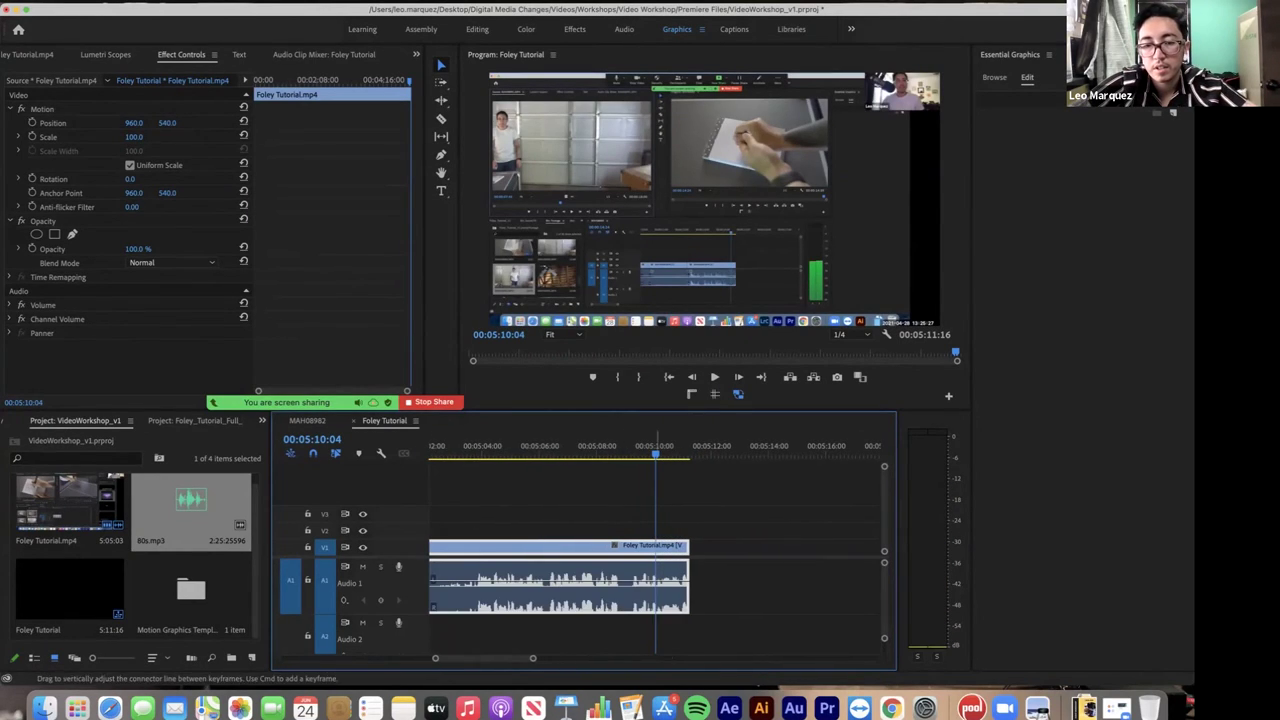
click(685, 447)
key(Right)
key(Right)
key(Right)
key(Right)
key(Right)
key(Right)
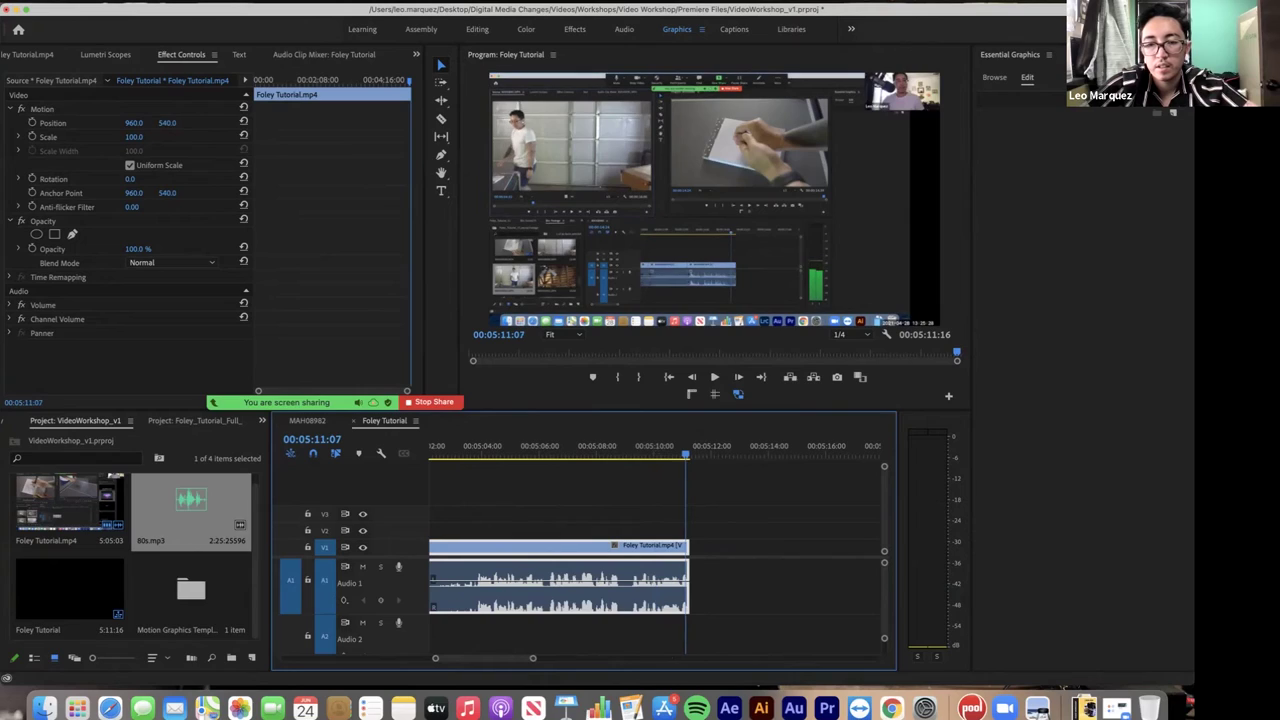
key(Right)
key(Right)
key(Right)
key(Right)
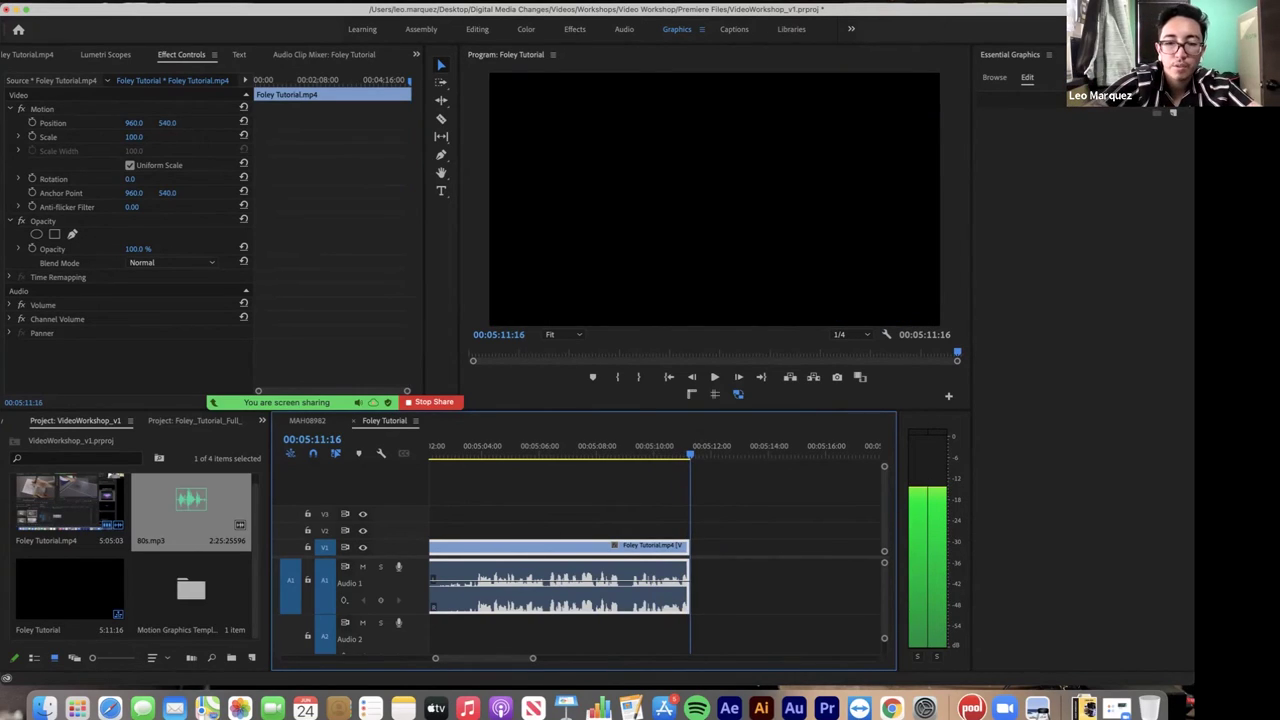
key(o)
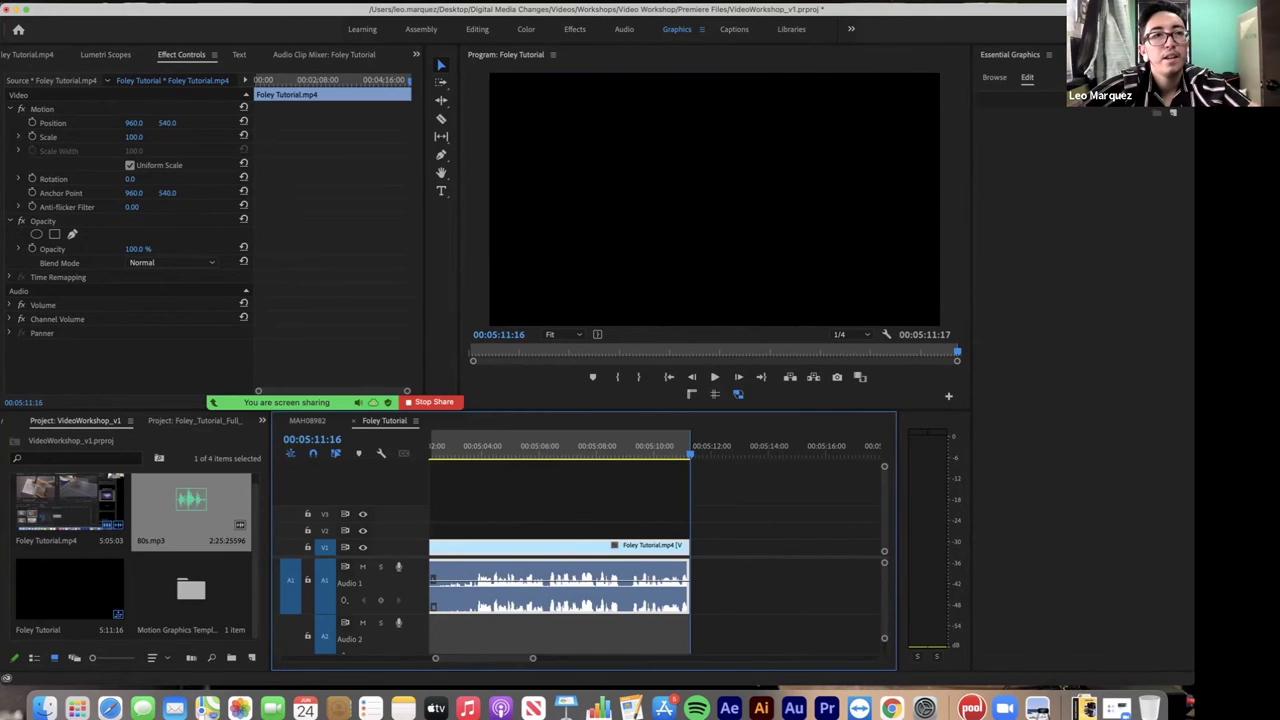
- Open the media export settings for the Foley Tutorial sequence and enable Render at Maximum Depth
click(110, 2)
mouse_move(180, 410)
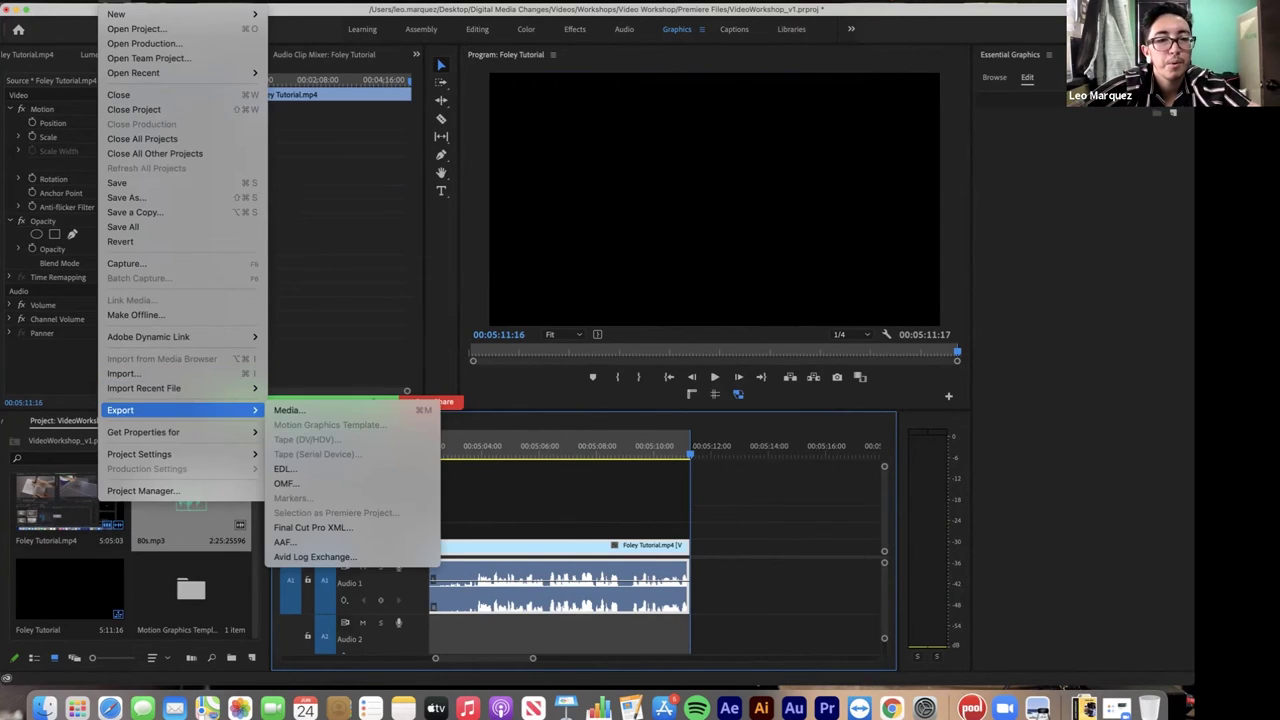
click(290, 410)
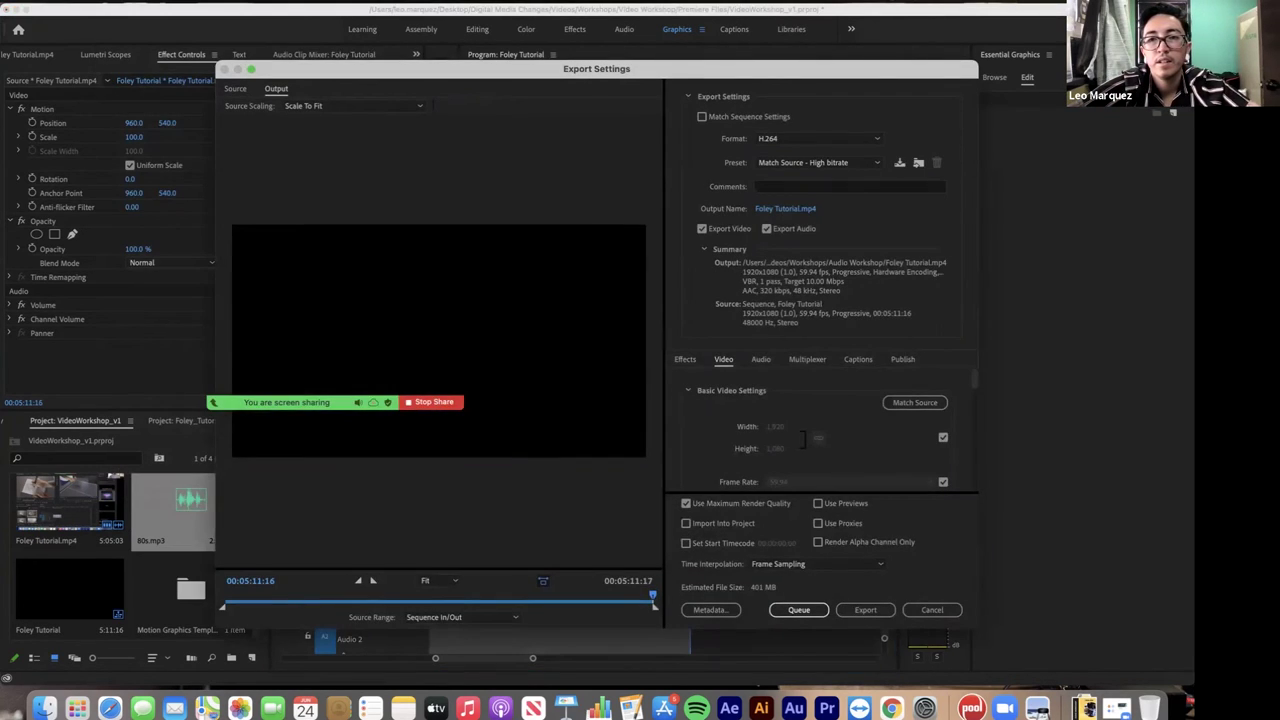
scroll(820, 430, down, 3)
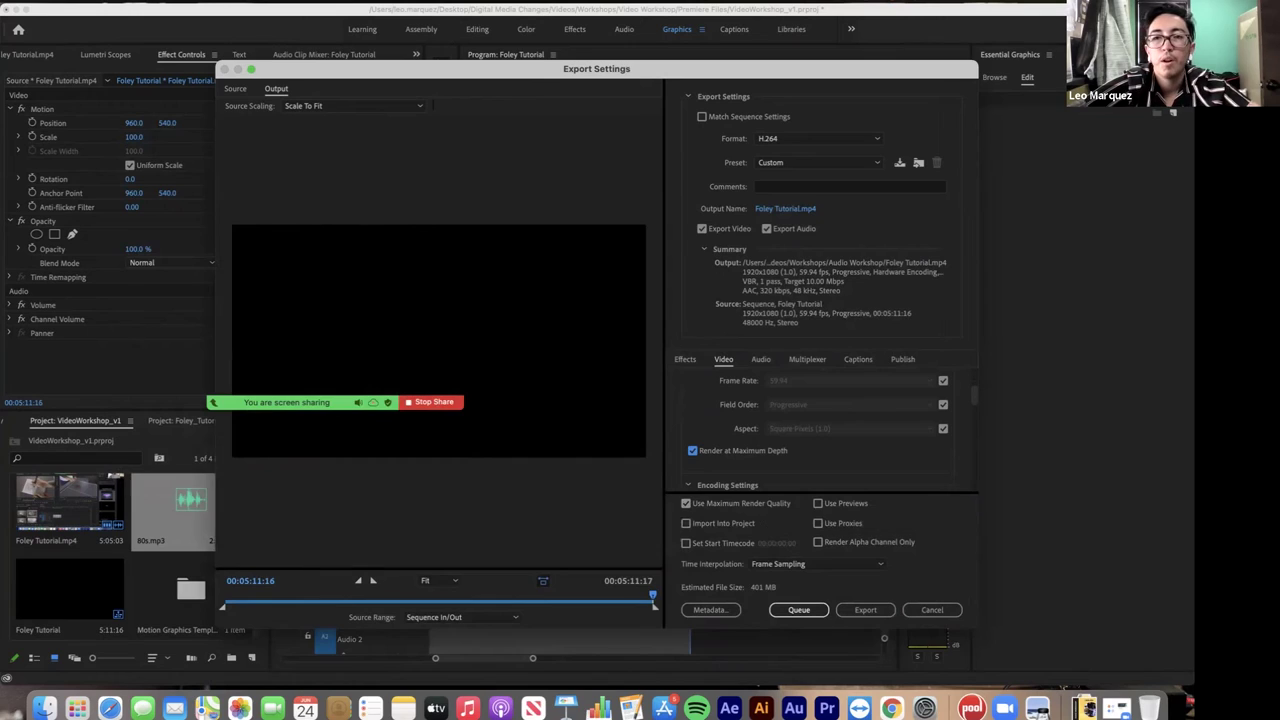
- Set the export's output file to VideoWorkshop_v1 in the Premiere Files folder inside Video Workshop
click(785, 209)
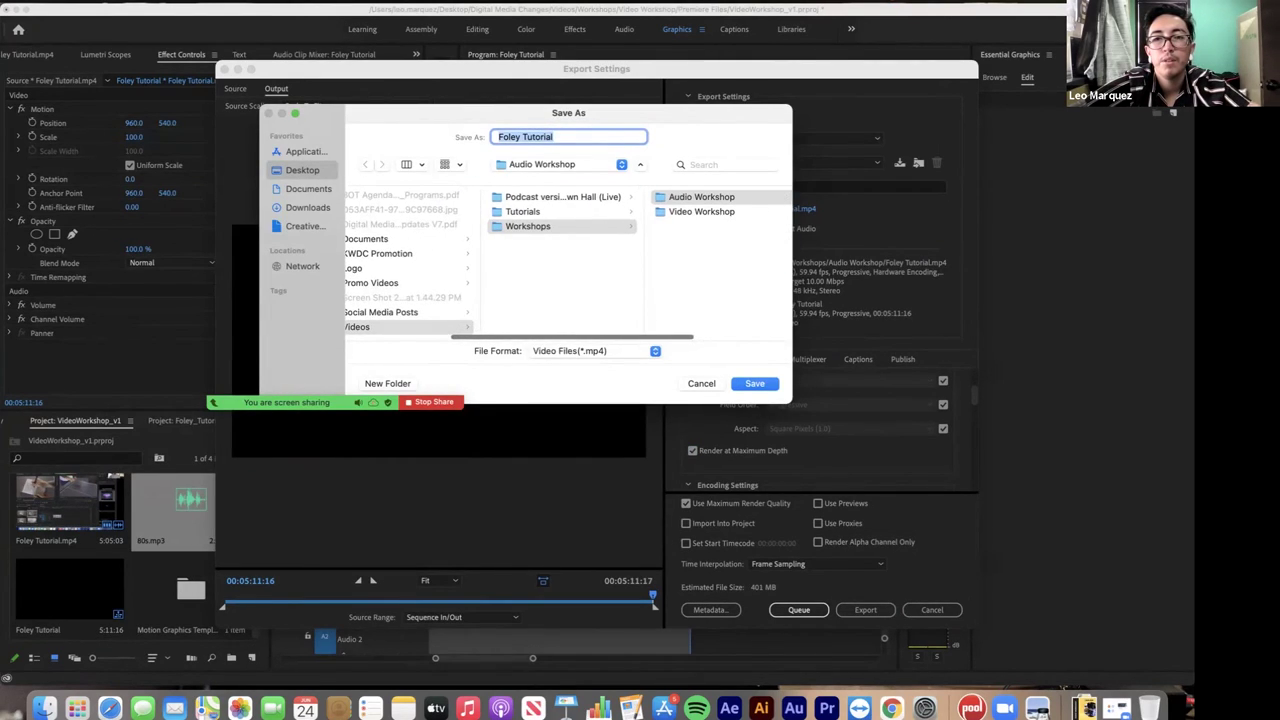
click(701, 212)
click(682, 256)
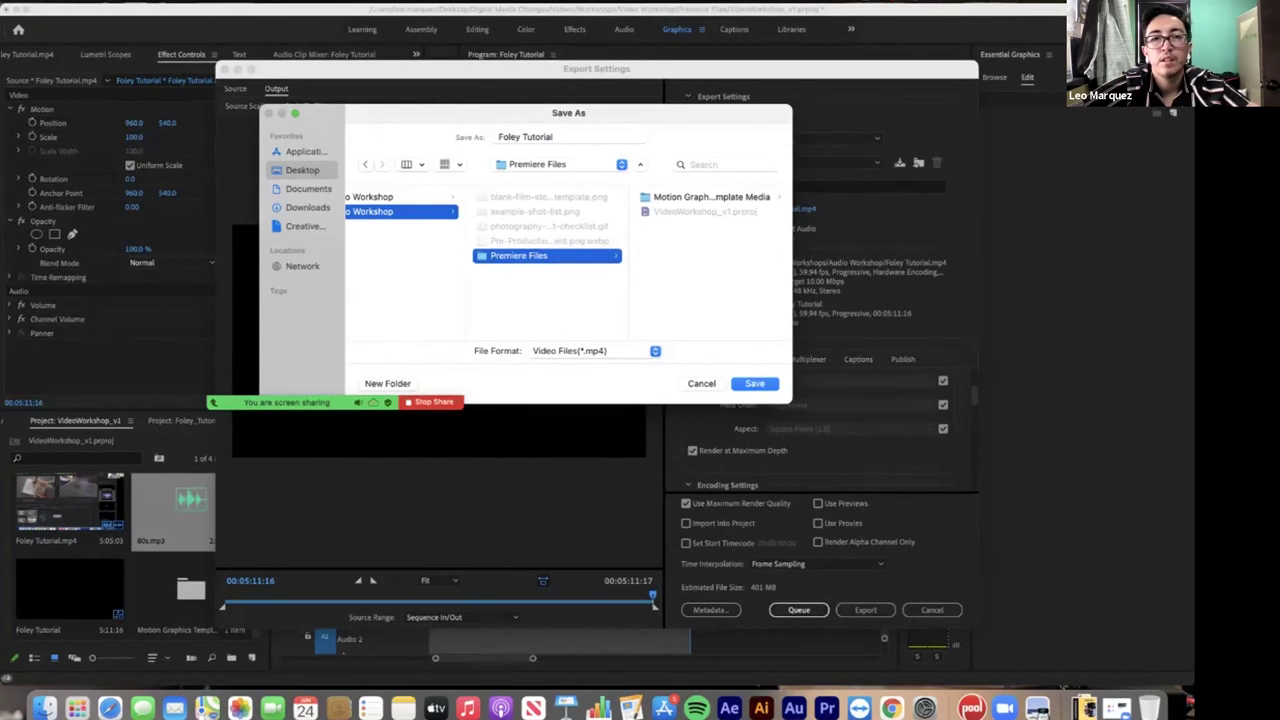
click(560, 137)
double_click(546, 136)
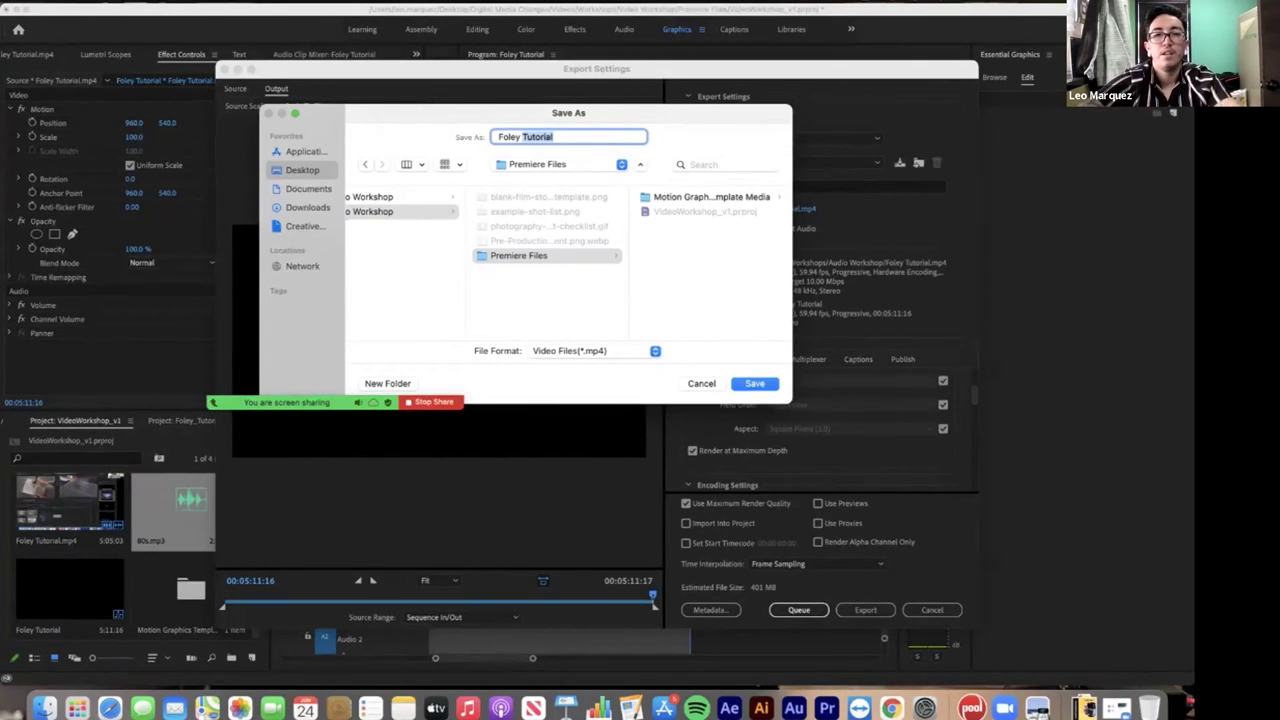
key(super+a)
text(Video)
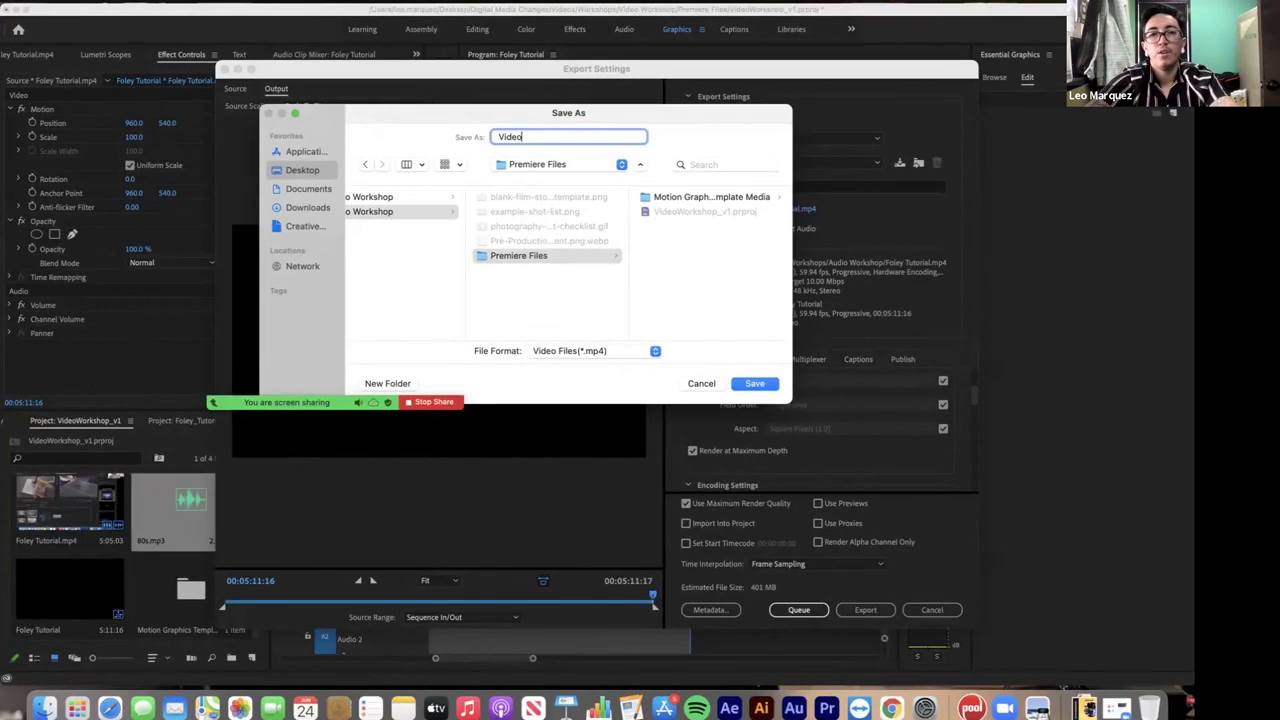
text(Workshop_v1)
key(Return)
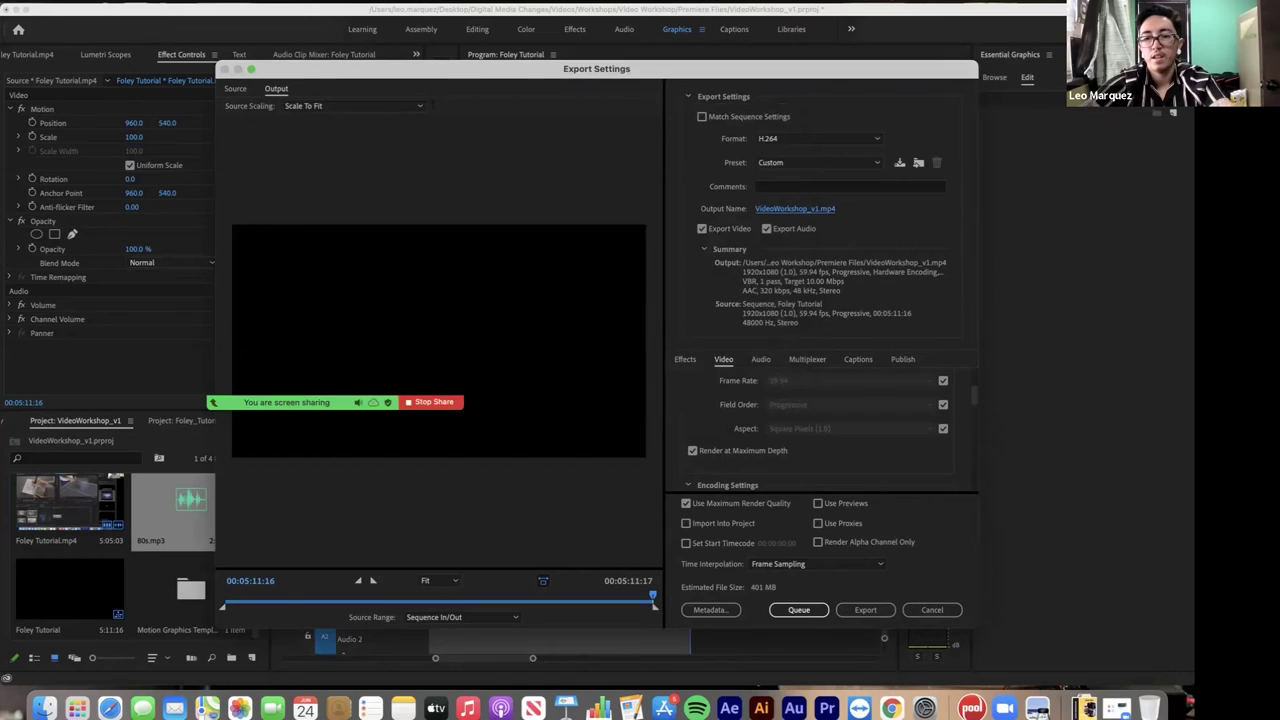
- Start the export with the current settings and cancel the encoding
click(865, 609)
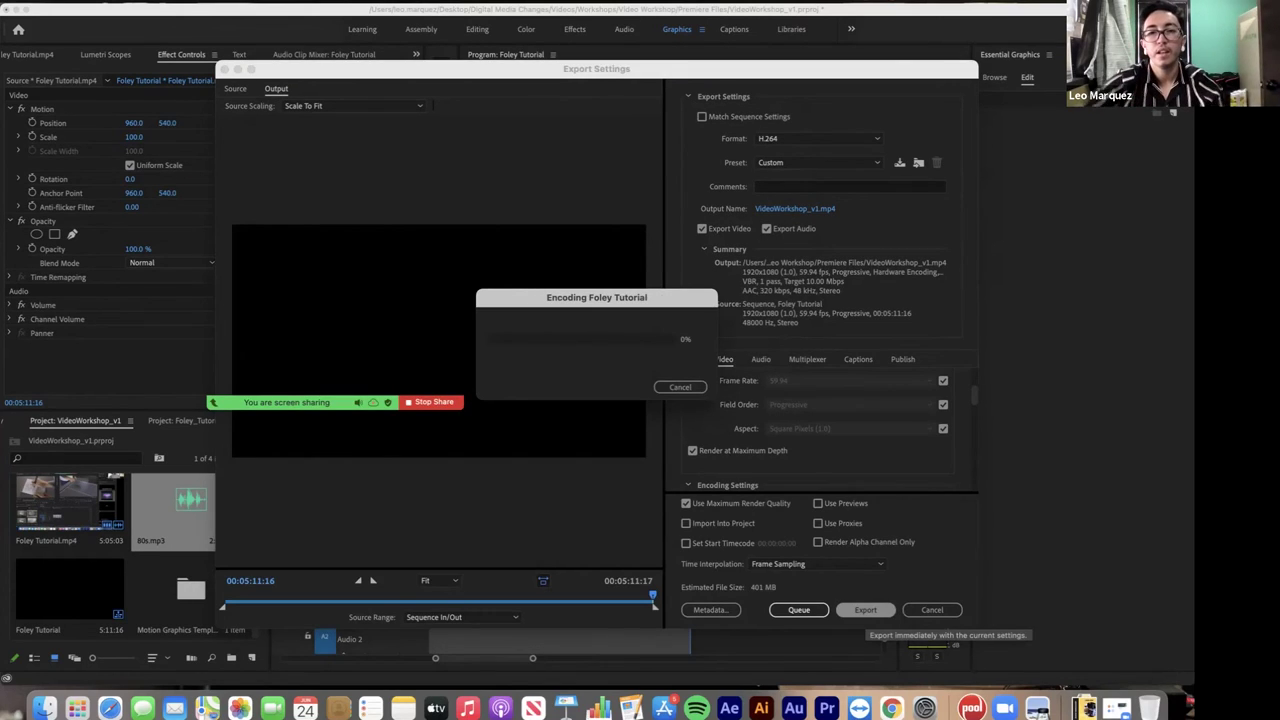
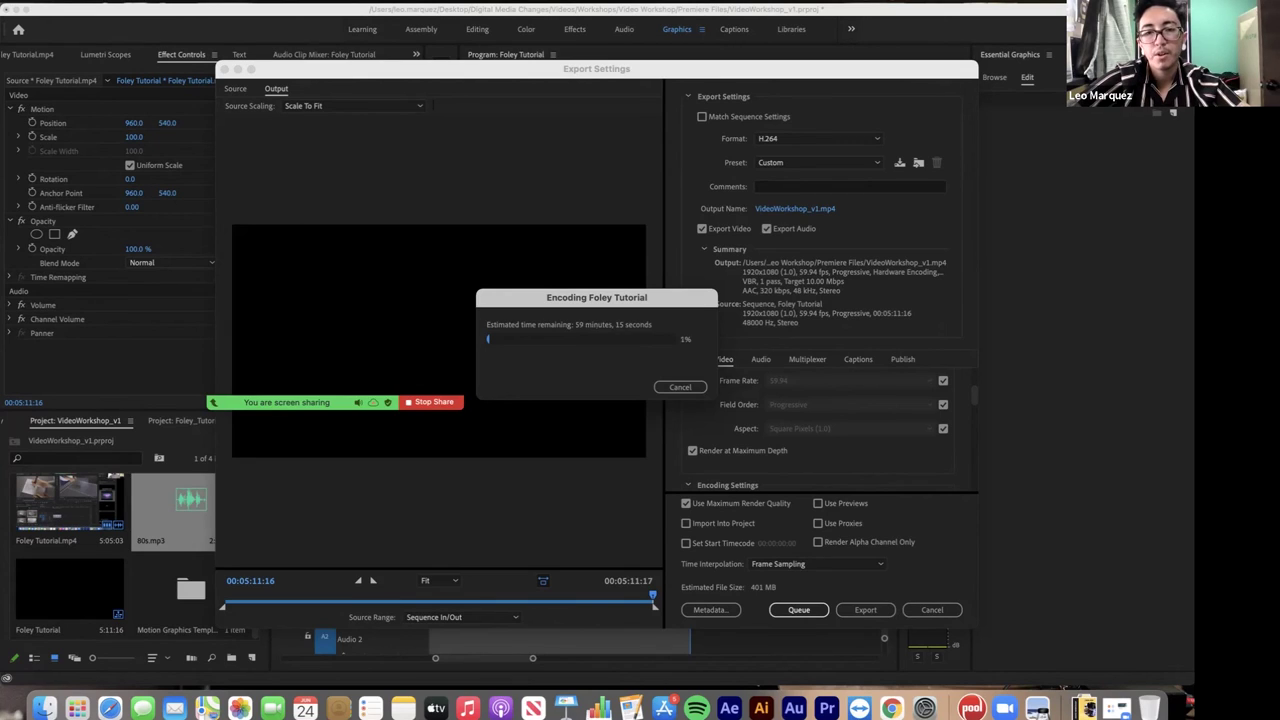
click(680, 387)
key(Escape)
- Save the VideoWorkshop_v1 project and quit Premiere Pro
click(485, 447)
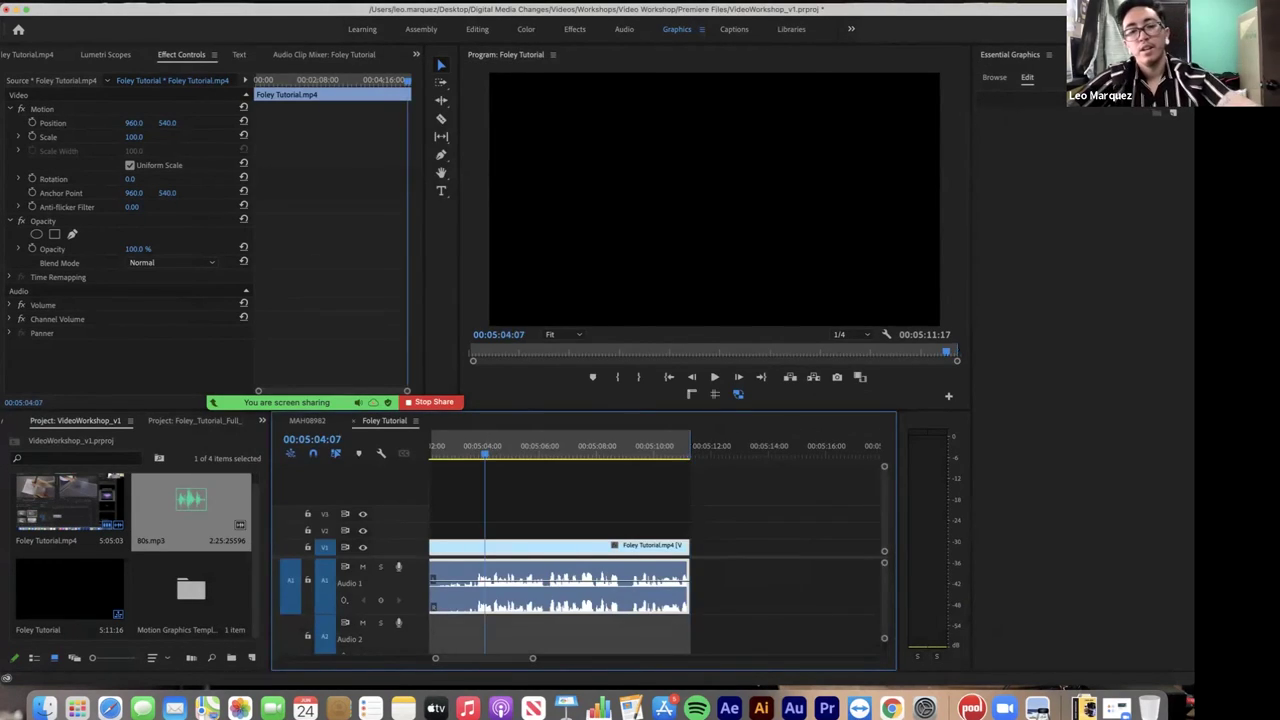
key(super+s)
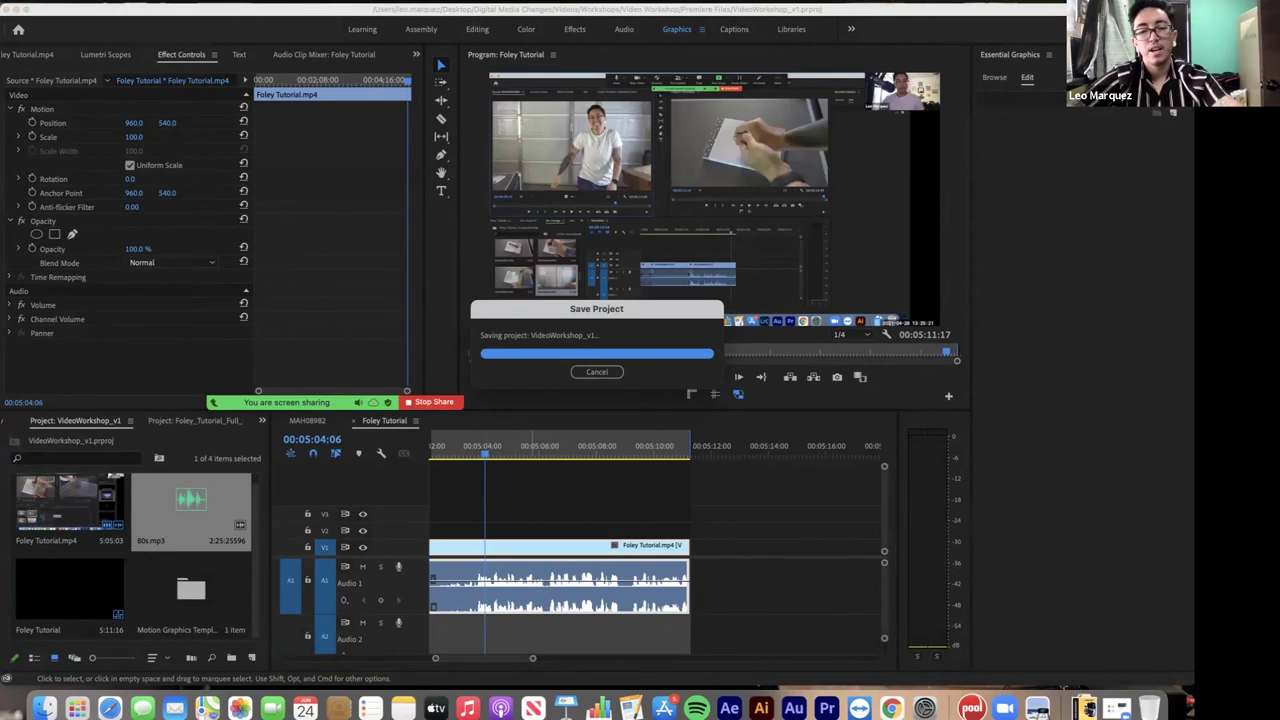
key(super+q)
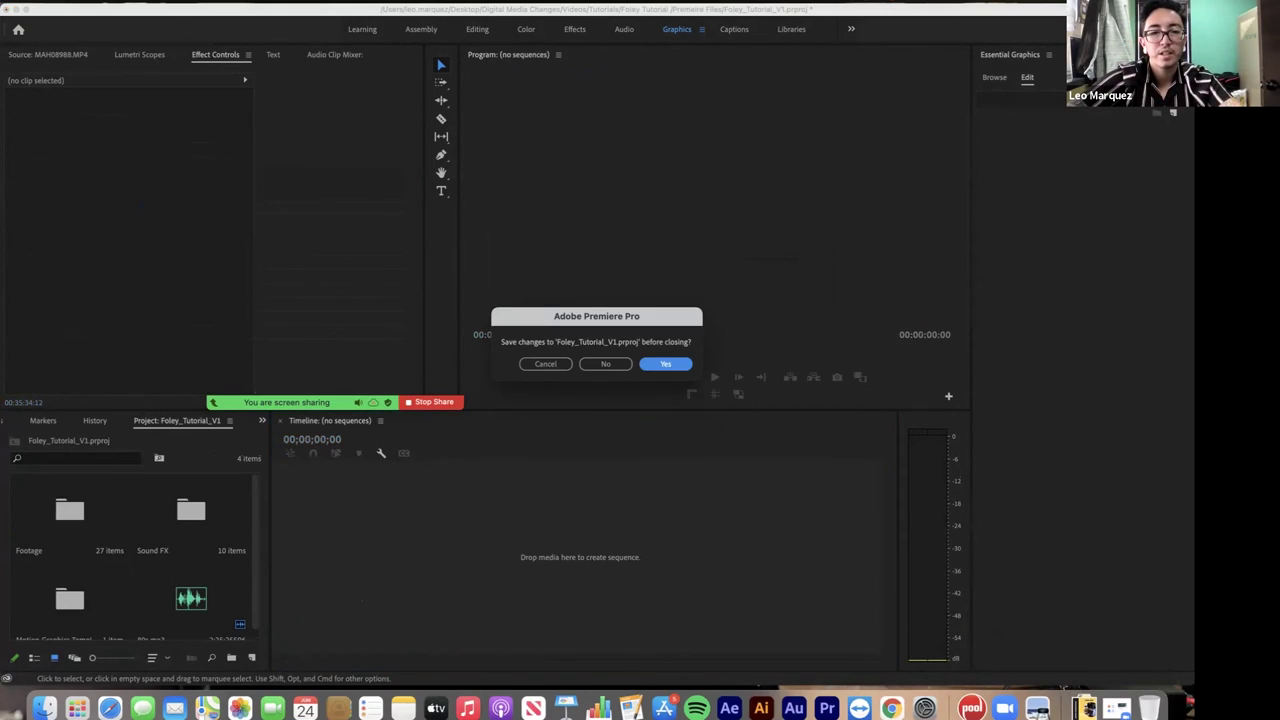